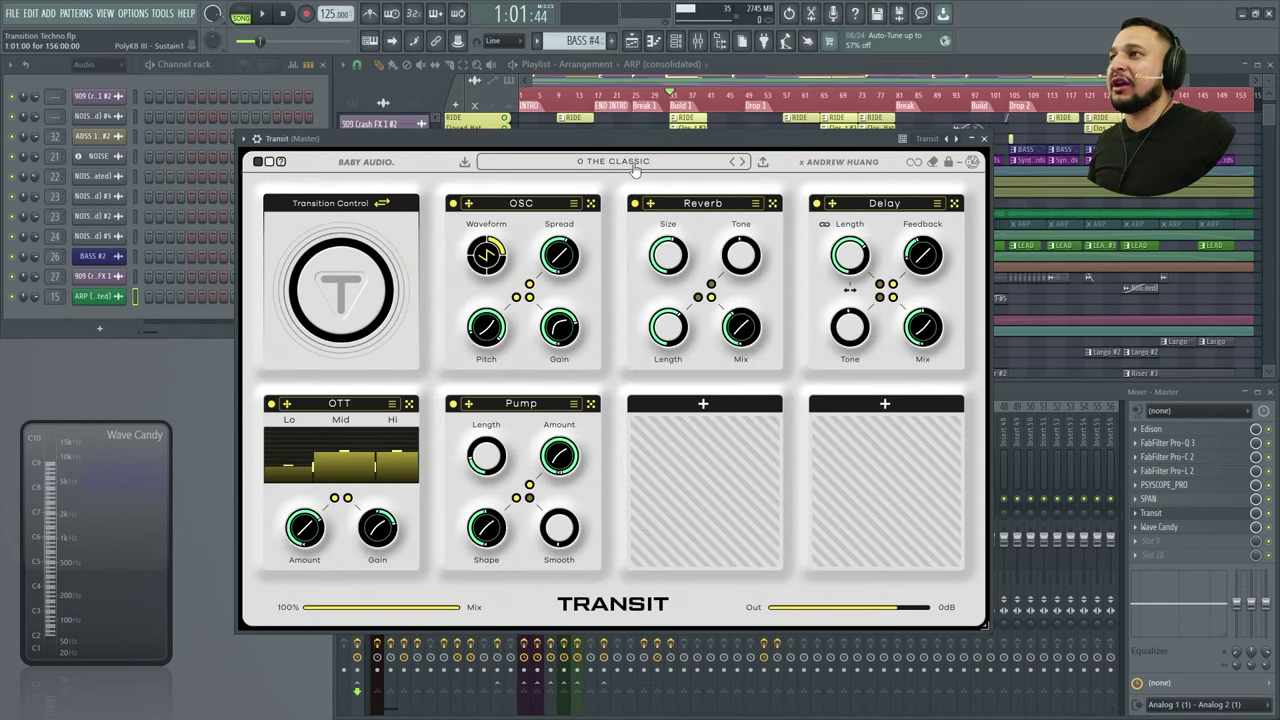
Close the Master's Transit window and play the arrangement from the Build 1 marker
click(630, 162)
drag(860, 139, 741, 295)
click(839, 296)
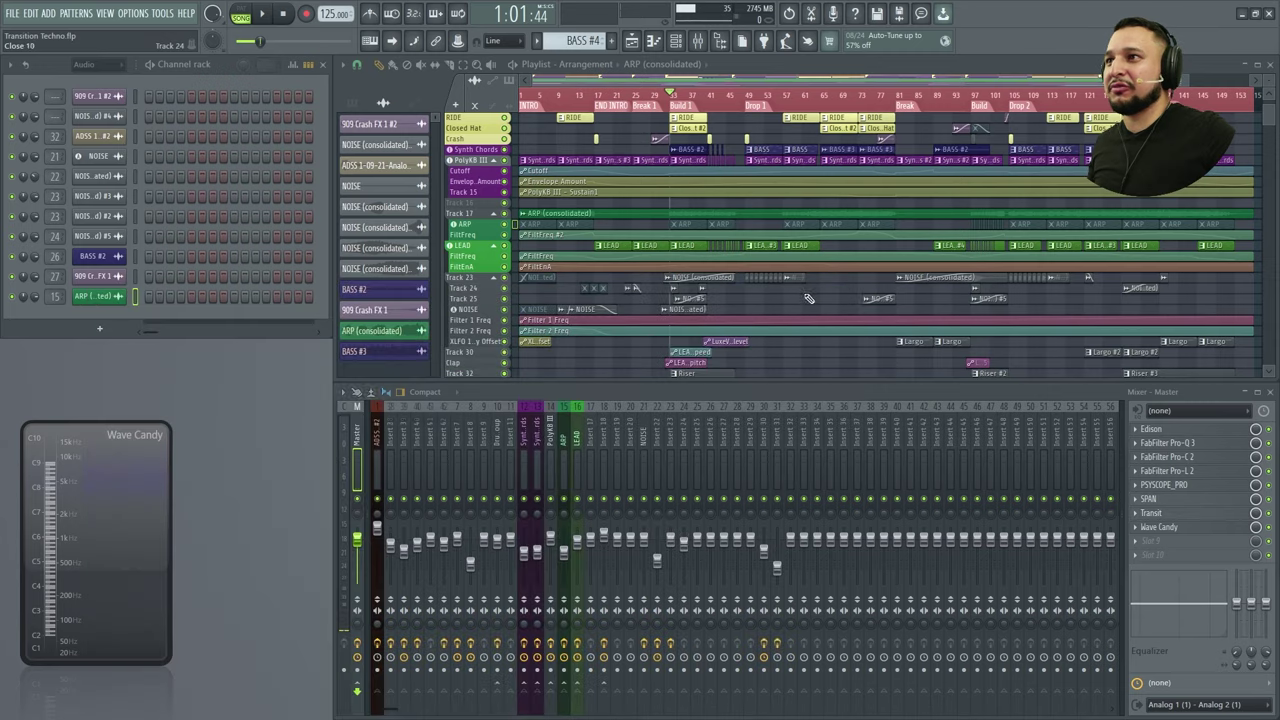
ctrl+scroll(674, 321, up, 2)
scroll(674, 321, down, 1)
scroll(674, 321, down, 4)
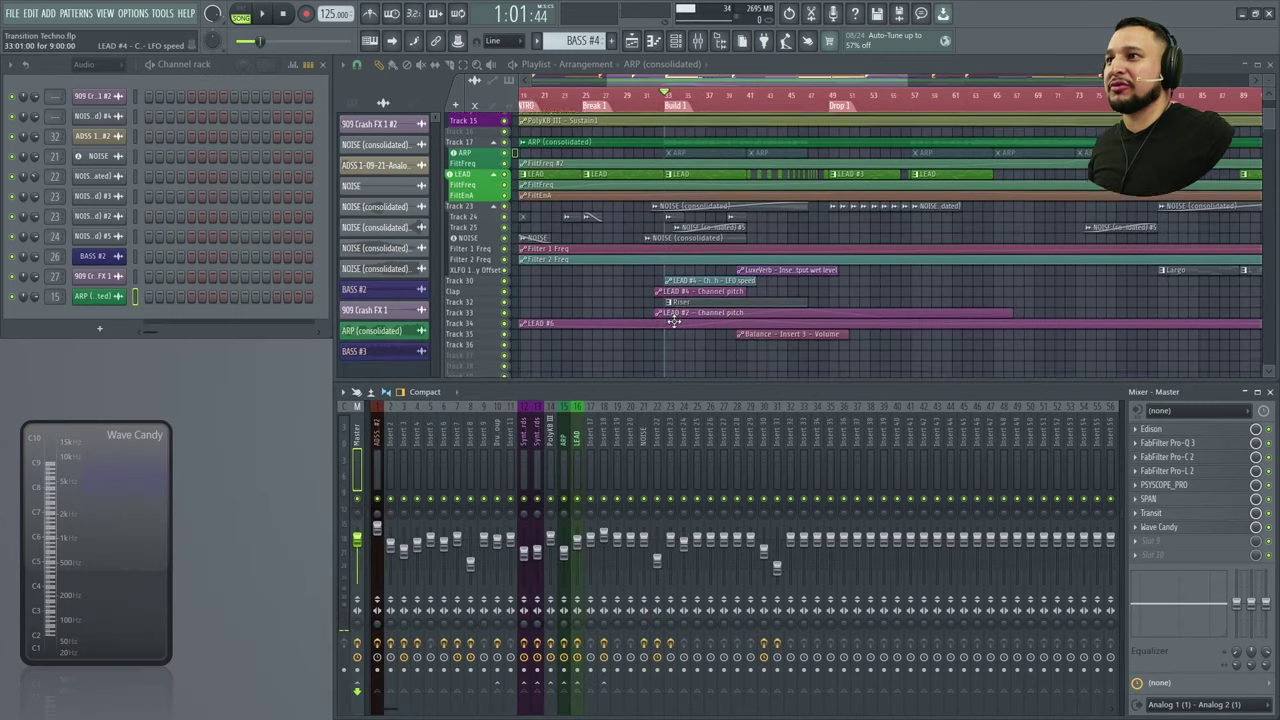
key(space)
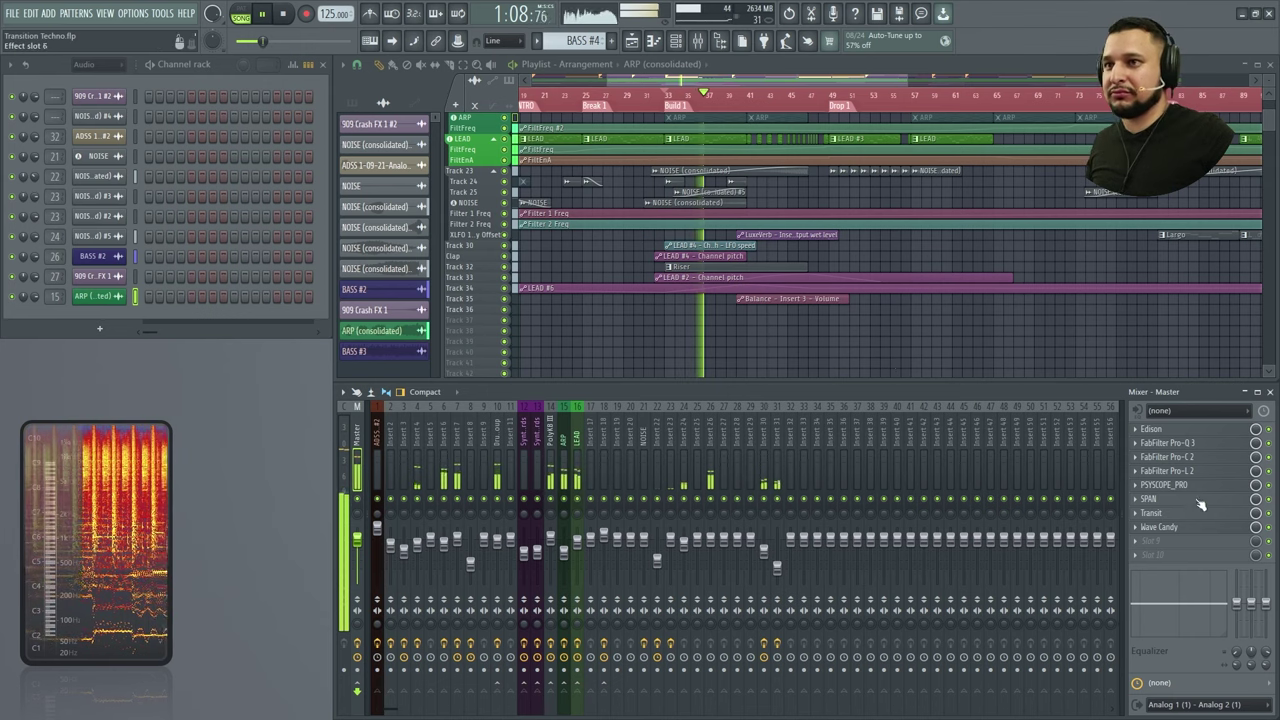
Move Transit up to the Master's second effect slot, directly after Edison, with its window open
click(1165, 514)
drag(1165, 514, 1168, 448)
drag(491, 289, 639, 139)
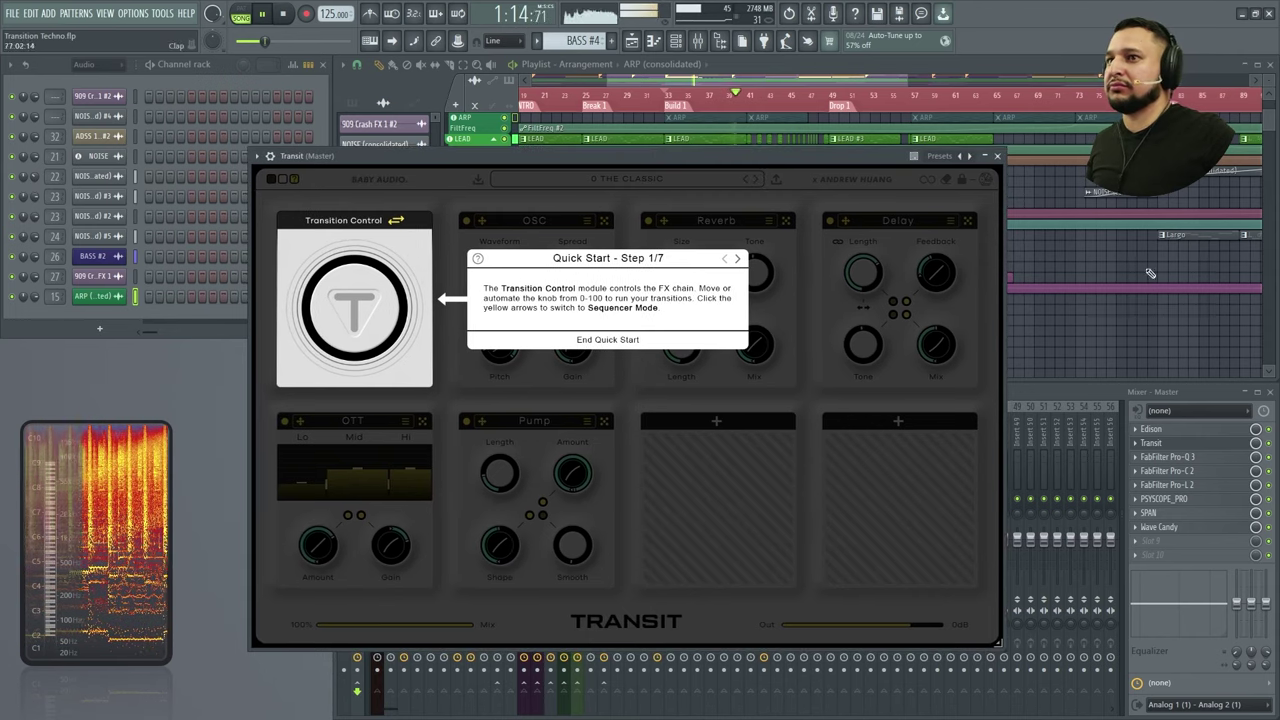
Check FabFilter Pro-Q 3 on the Master, and listen through the build into Drop 1 before stopping playback
click(1209, 459)
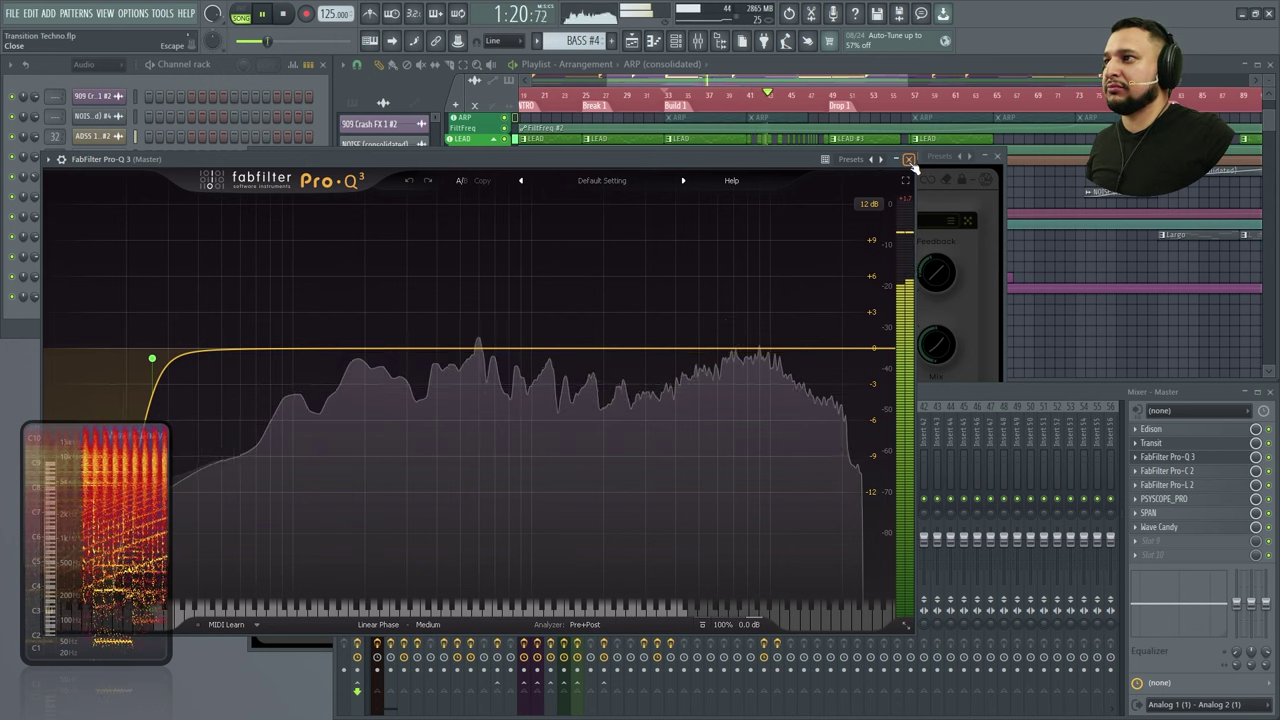
click(908, 160)
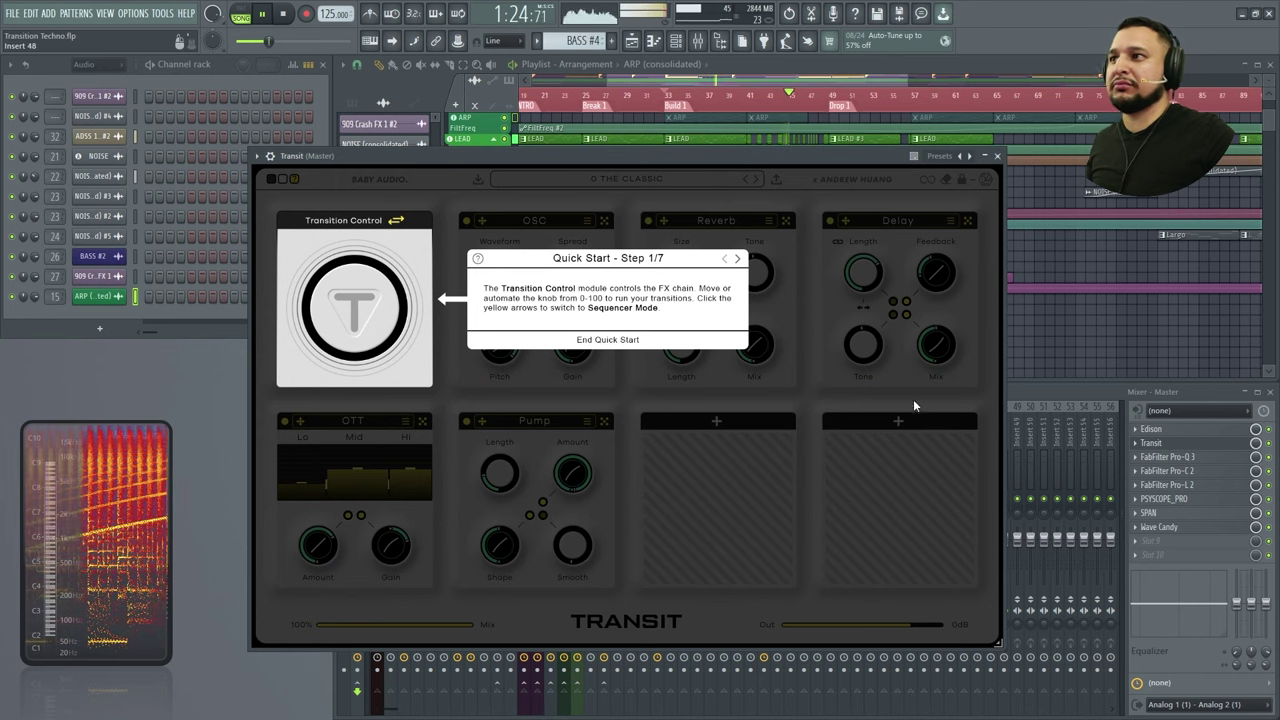
drag(833, 160, 811, 351)
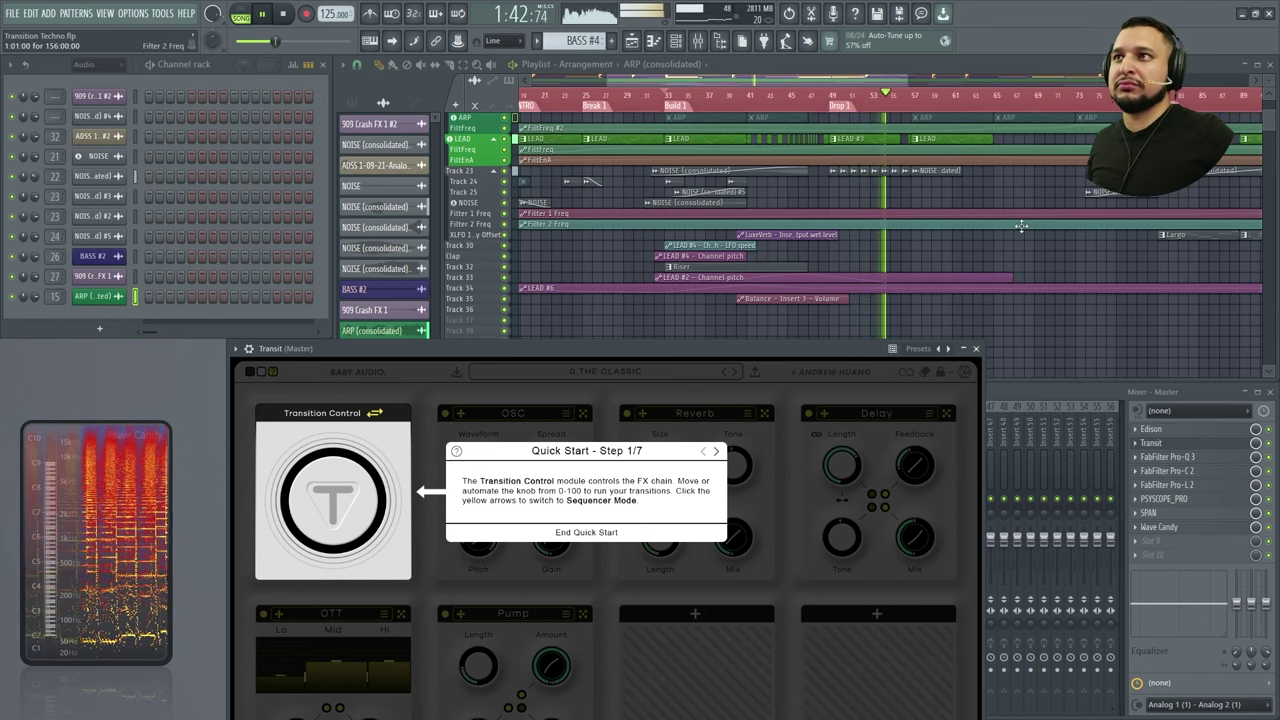
ctrl+scroll(917, 262, up, 3)
ctrl+scroll(917, 262, down, 1)
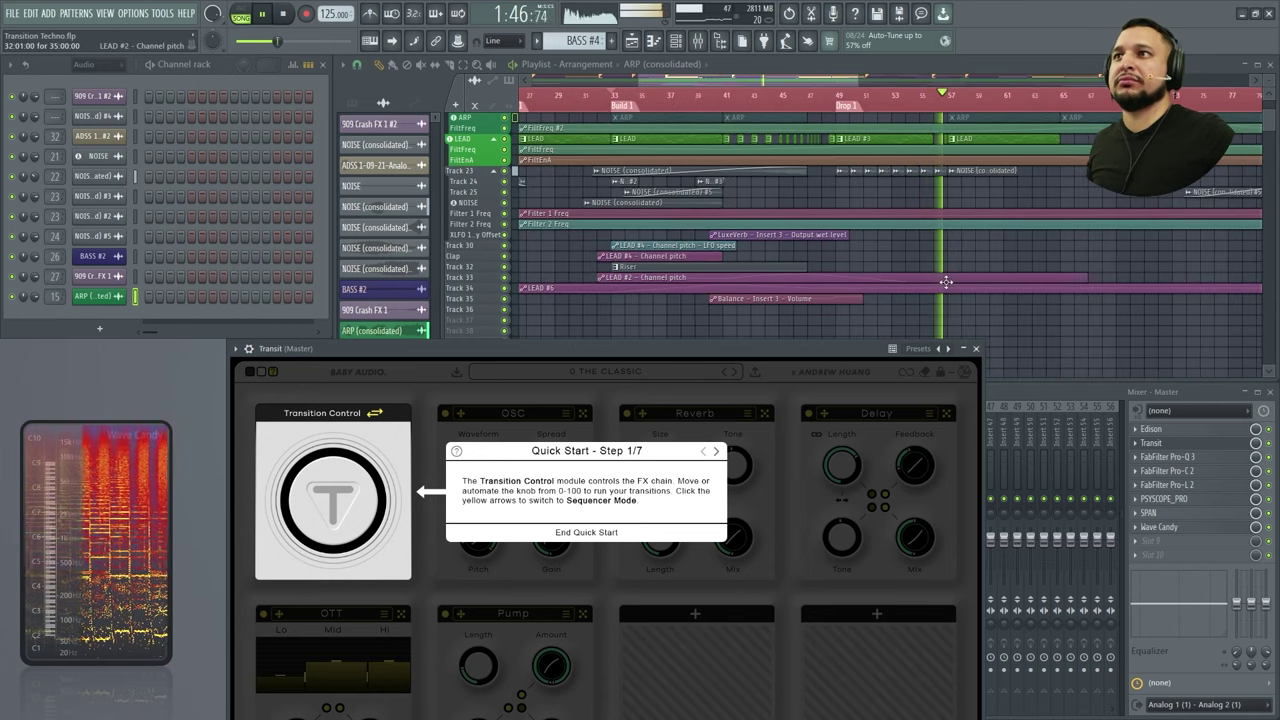
key(space)
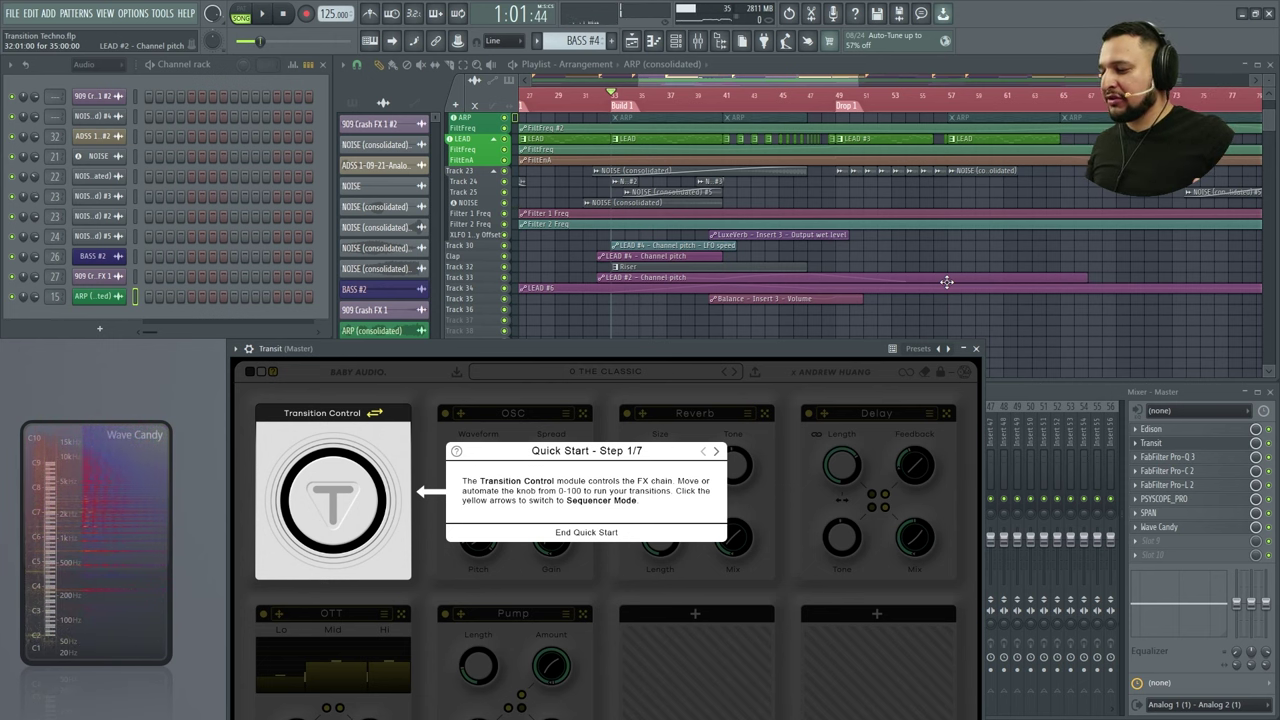
Dismiss Transit's Quick Start guide and check the plugin's VST wrapper settings
drag(708, 350, 635, 139)
click(509, 325)
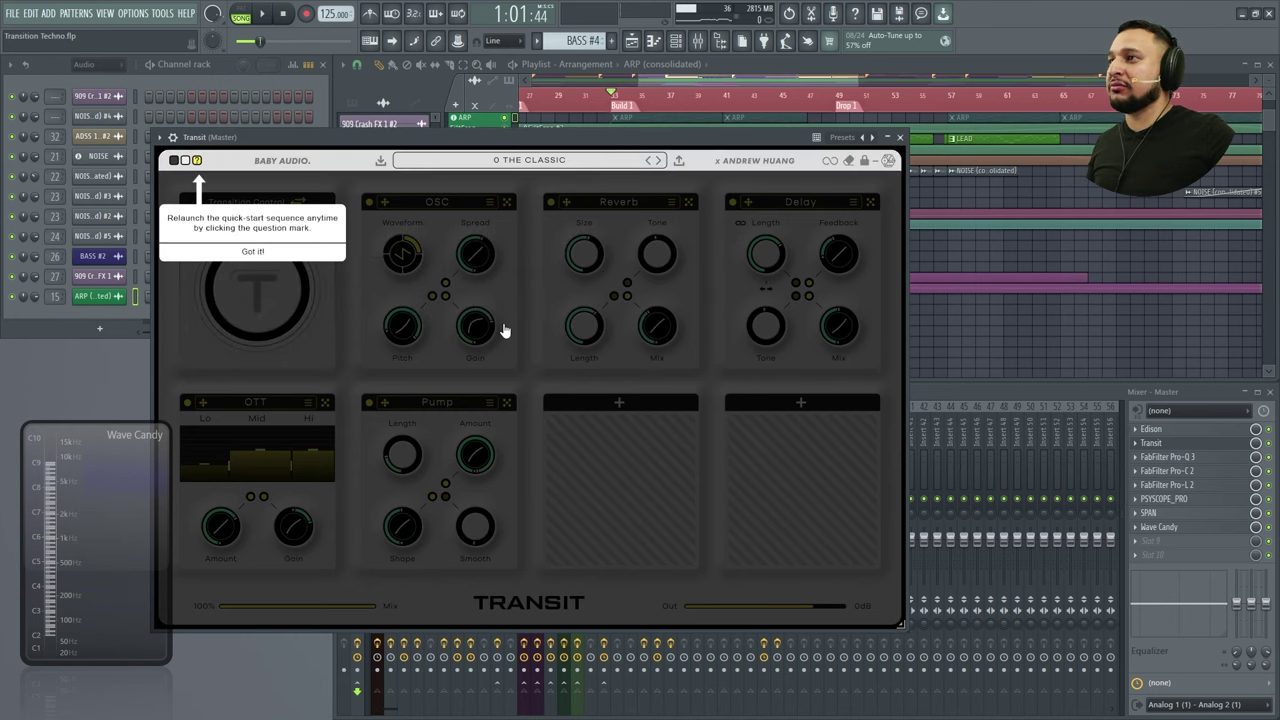
click(252, 251)
click(172, 137)
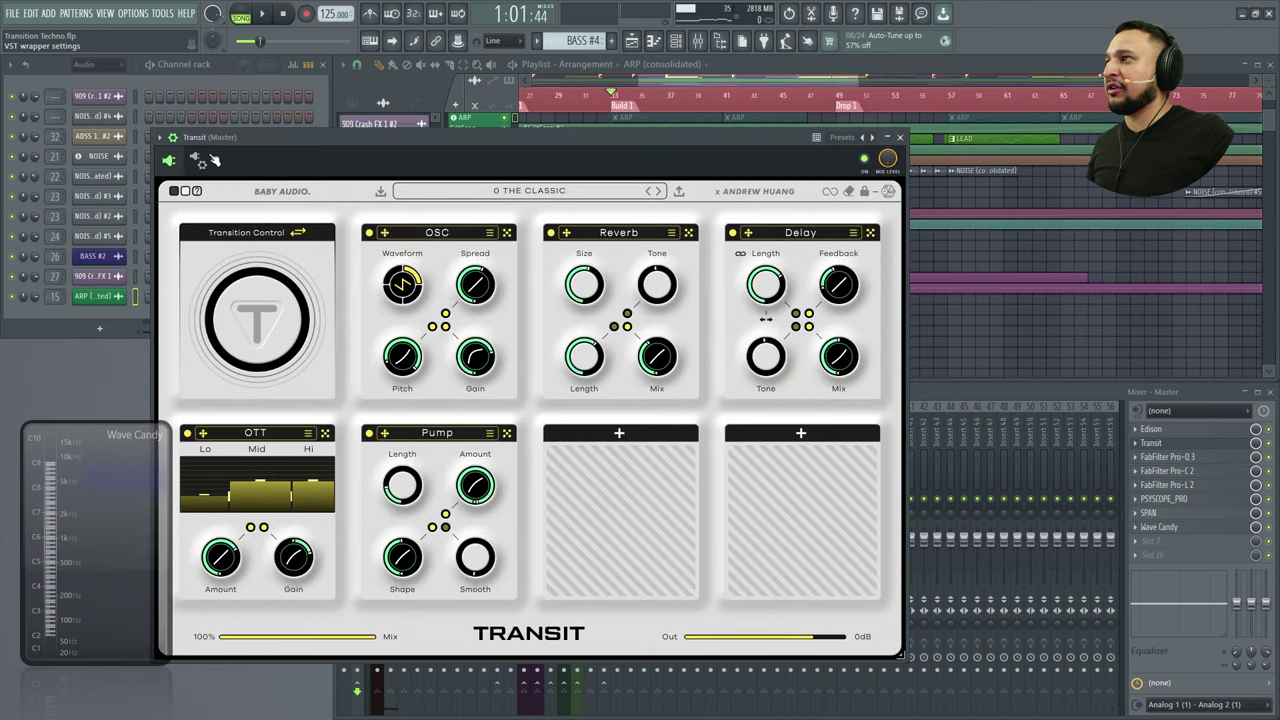
click(197, 162)
click(190, 293)
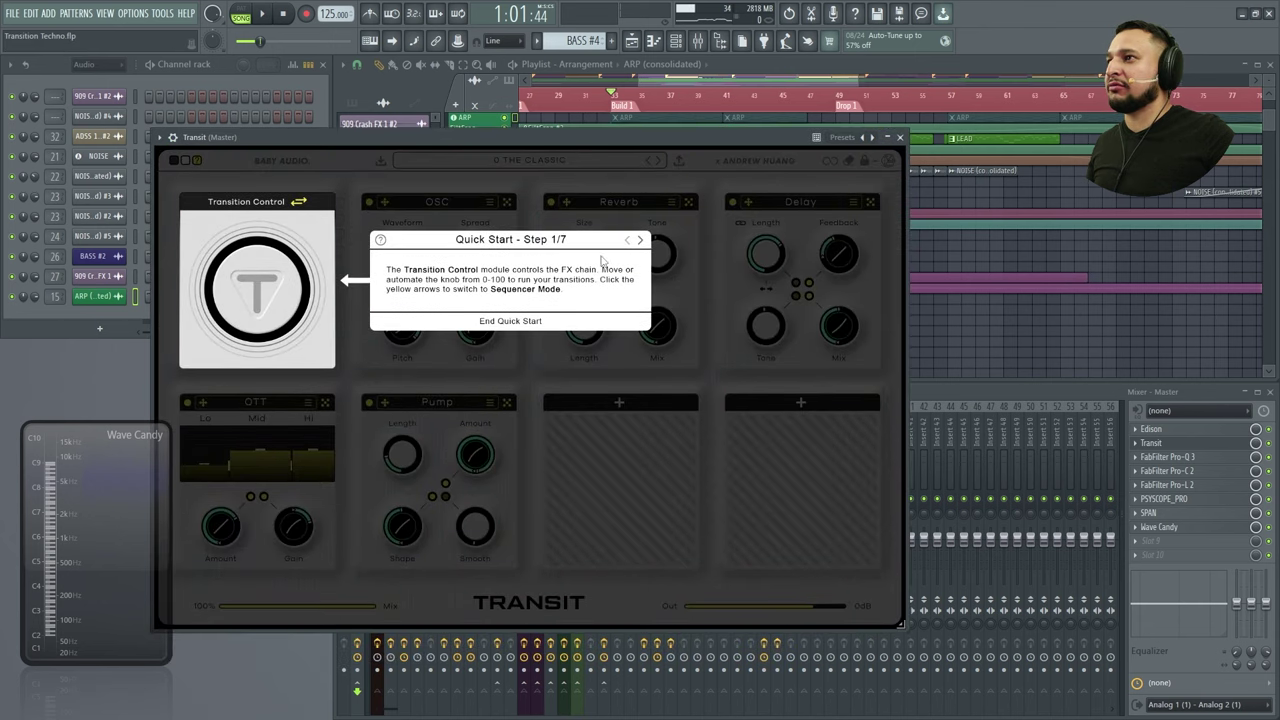
click(505, 323)
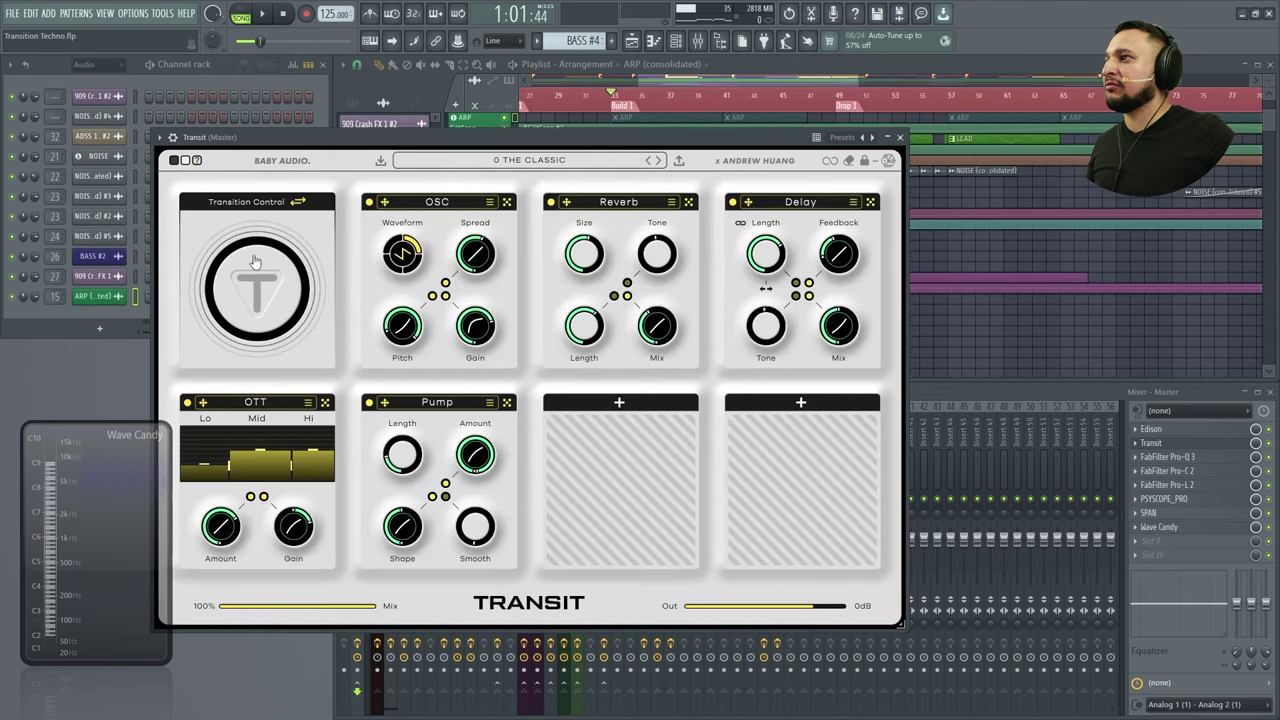
Try Transit's dark color scheme and switch back to the light one
click(253, 252)
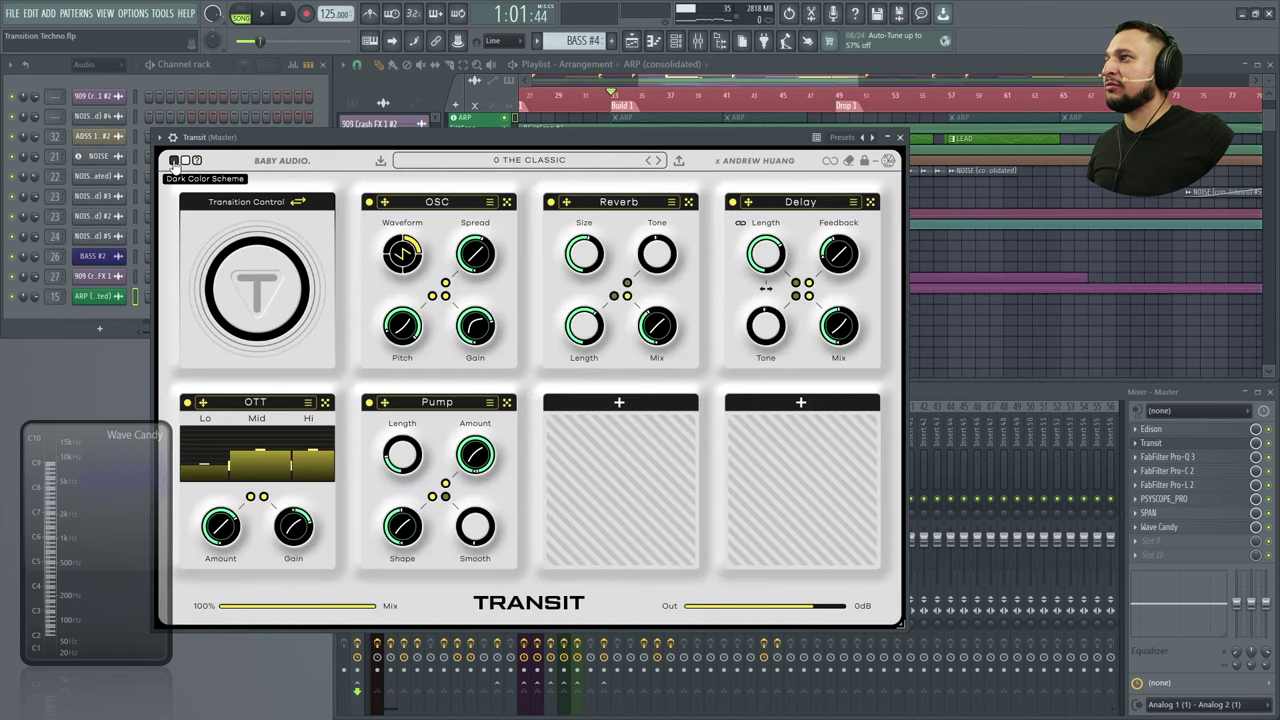
click(175, 162)
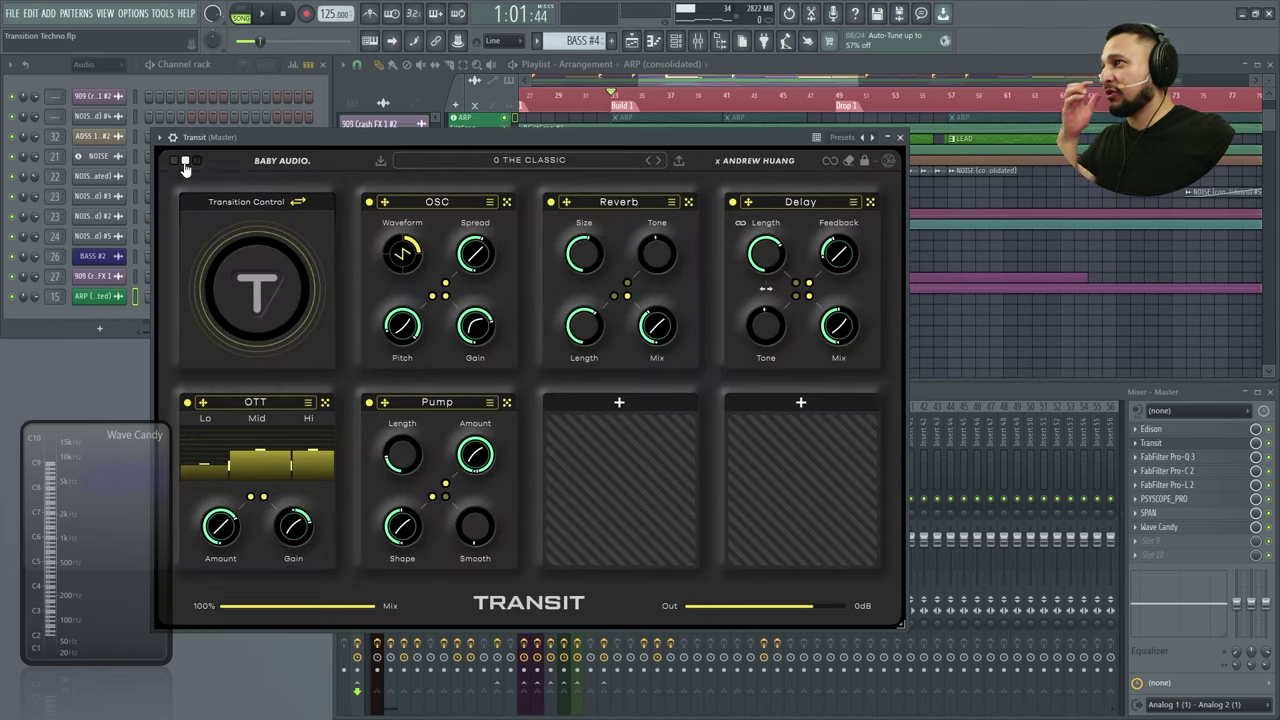
click(185, 163)
Sweep the Transition Control knob up to 100% and back down to 0%
drag(606, 129, 680, 253)
drag(316, 405, 339, 232)
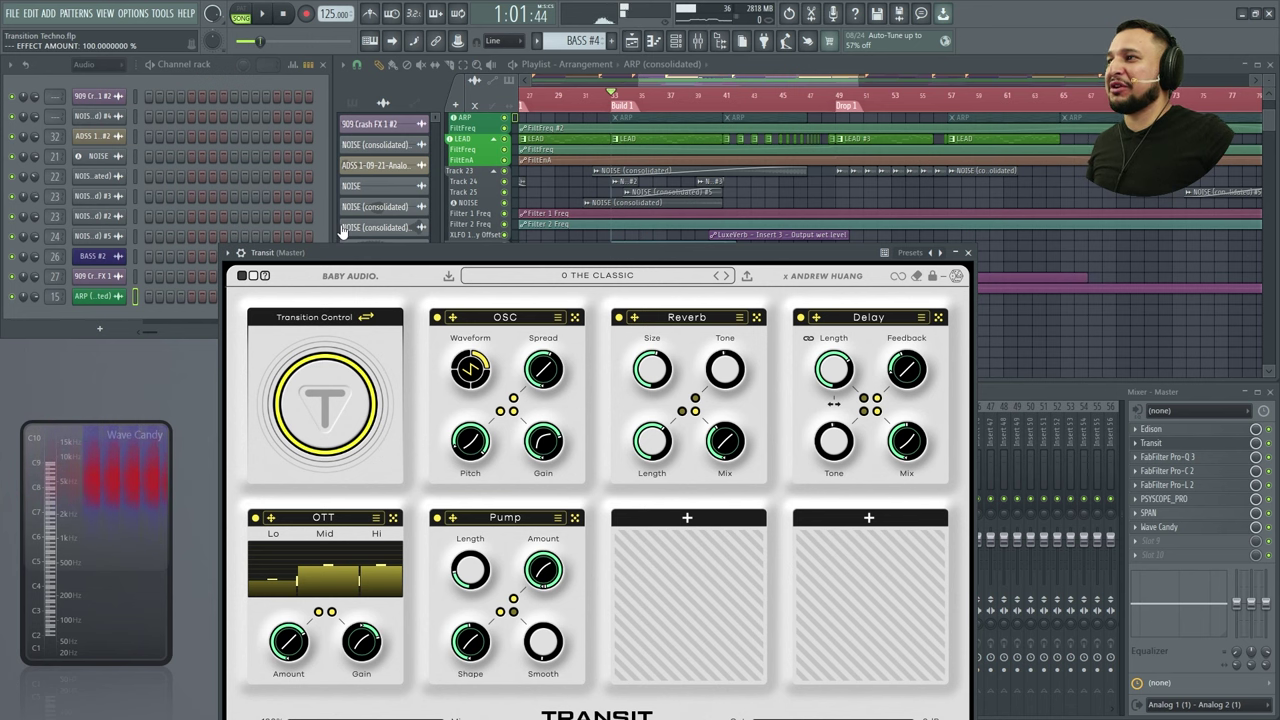
click(379, 373)
drag(380, 376, 384, 526)
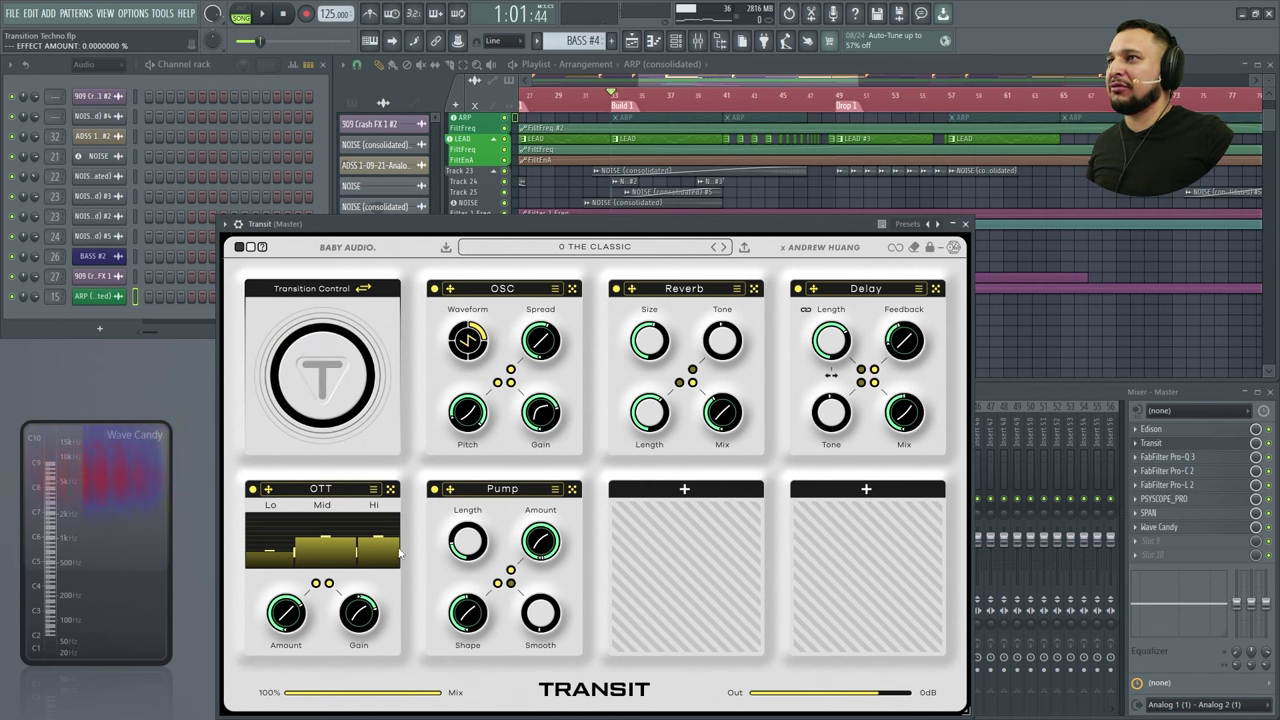
Bypass Transit on the Master and play the track from the Drop 1 marker
click(837, 95)
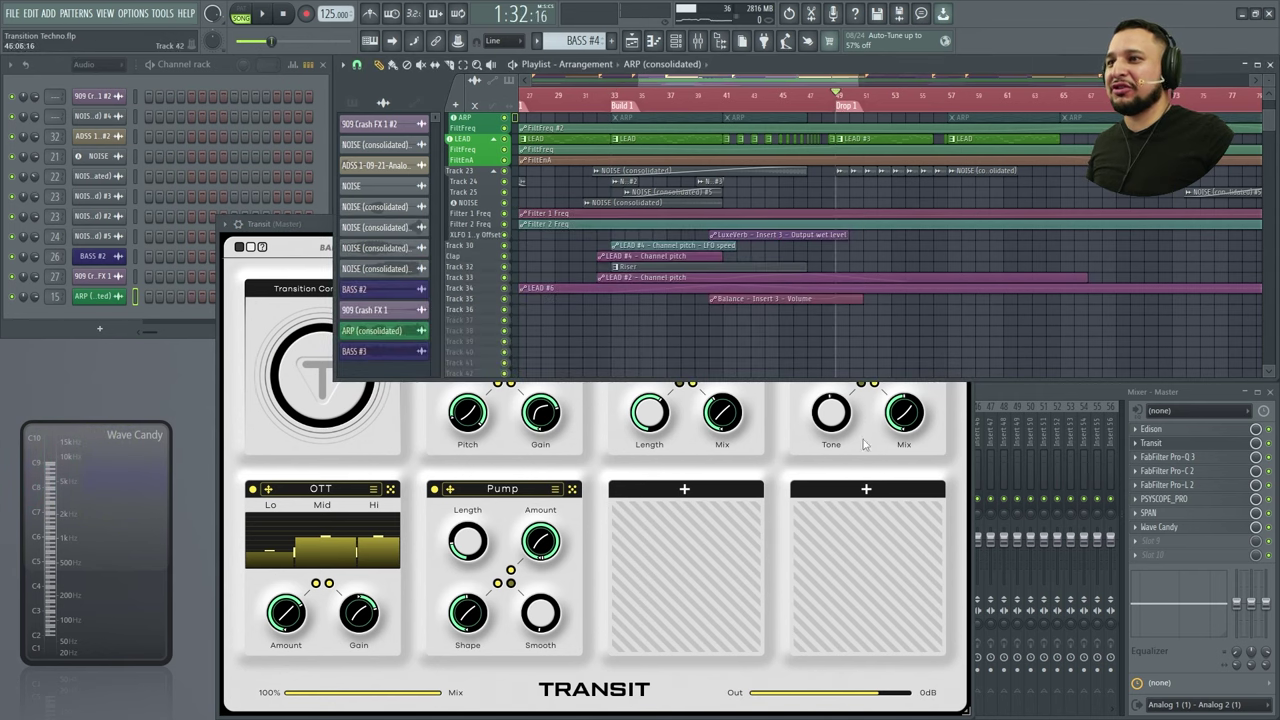
click(1270, 455)
key(space)
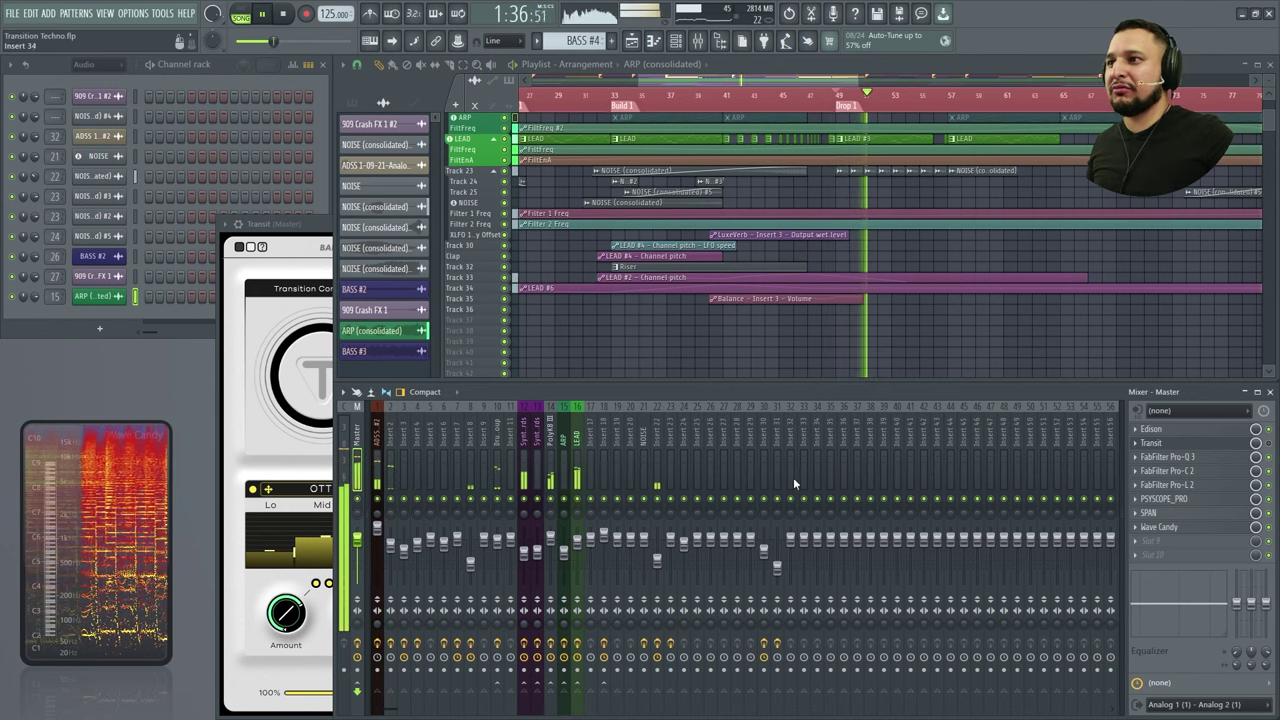
Solo mixer Insert 22 during playback, and close the Master's Transit window after stopping
click(658, 476)
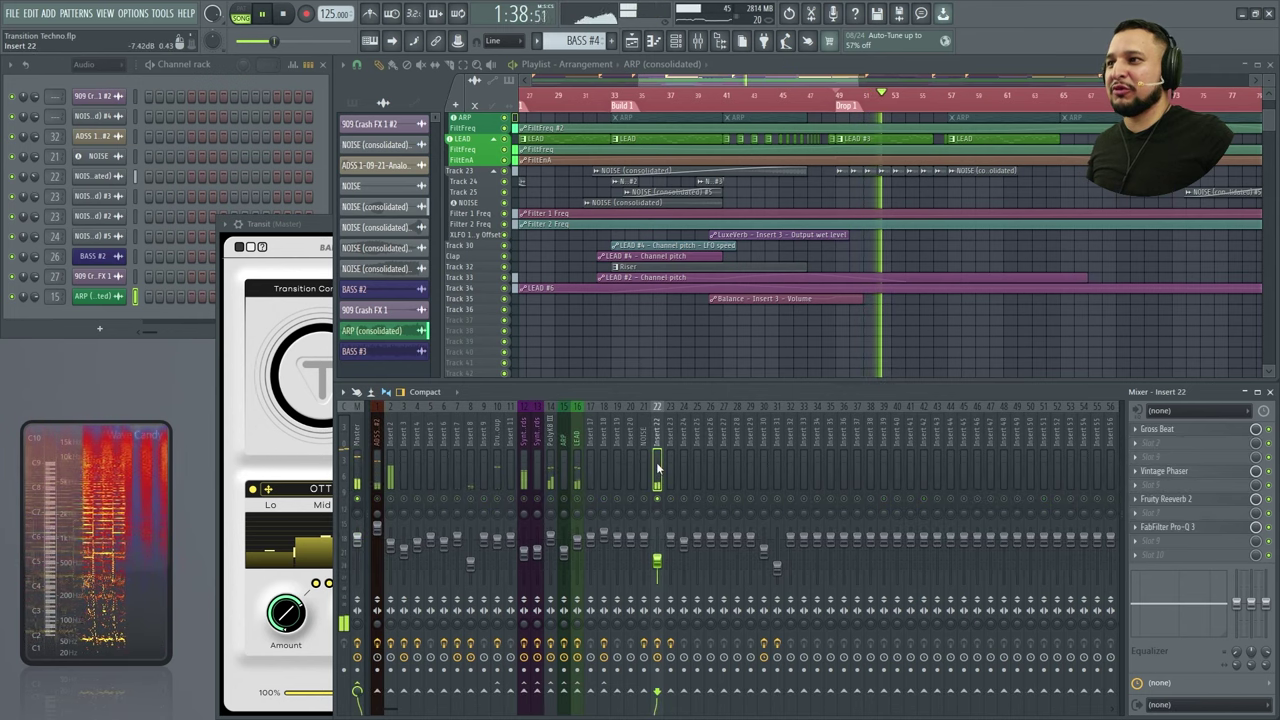
key(space)
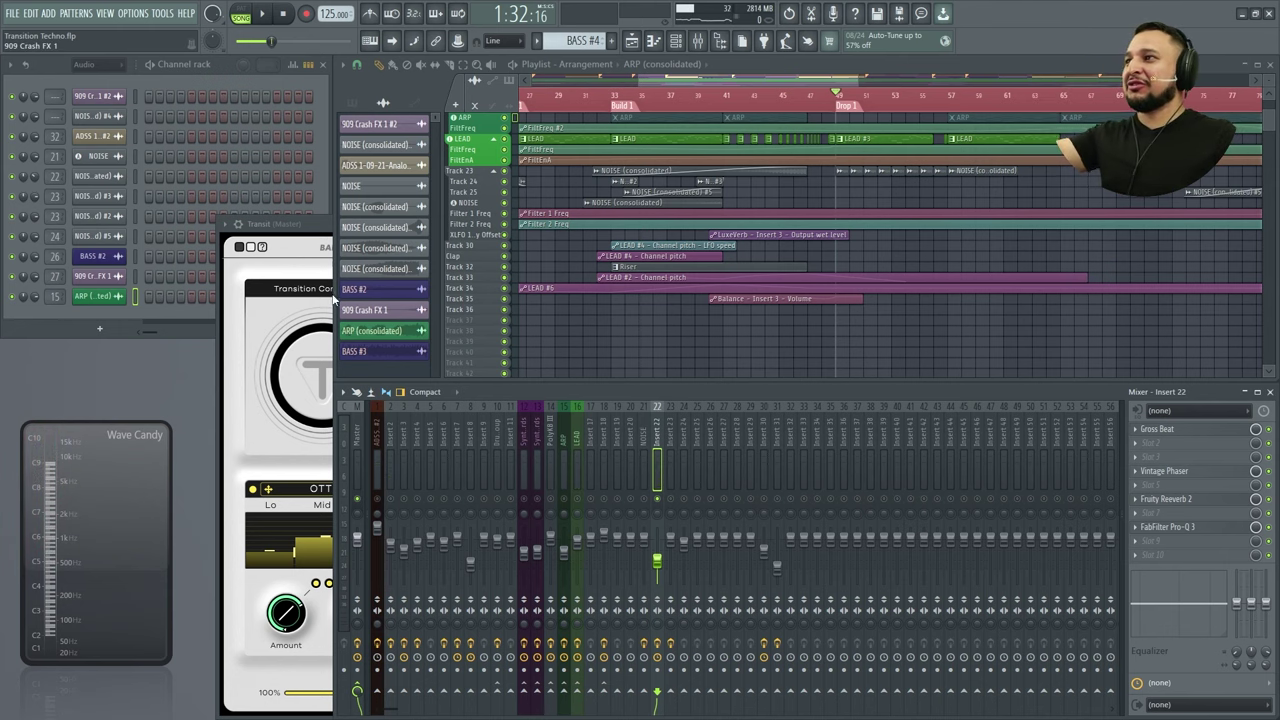
click(301, 223)
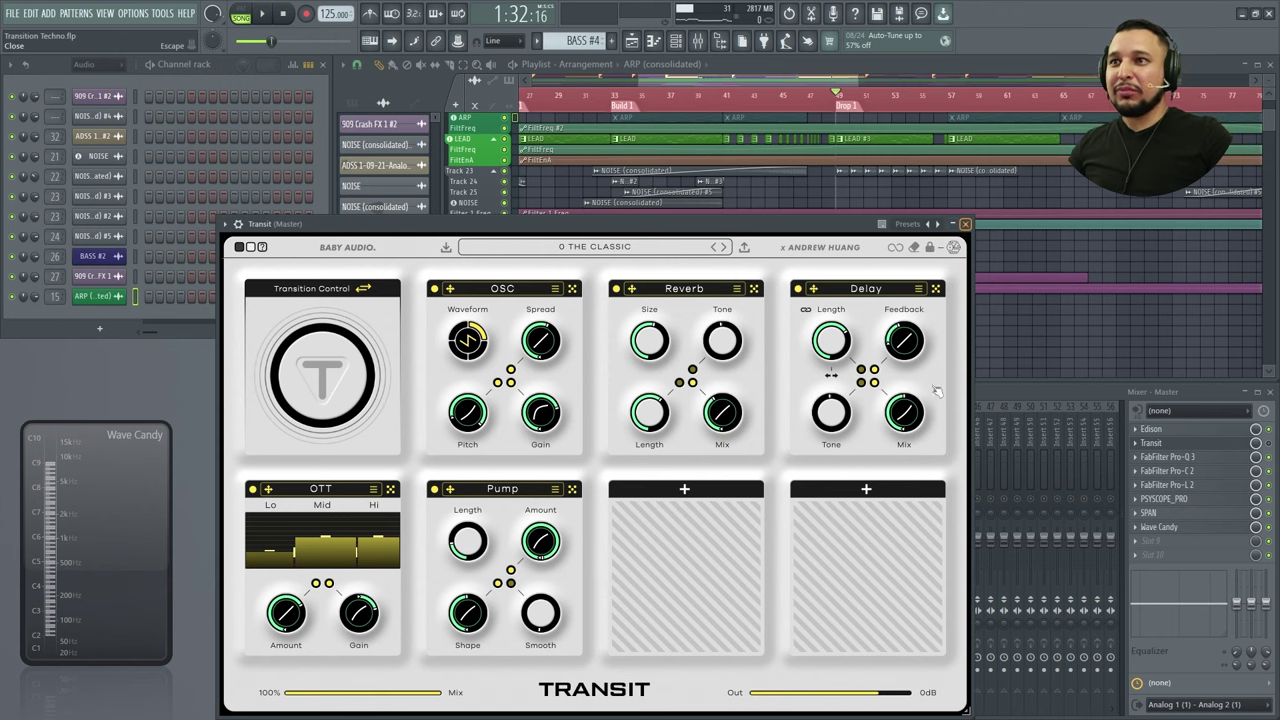
key(Escape)
Inspect Gross Beat, Vintage Phaser, Fruity Reeverb 2 and FabFilter Pro-Q 3 on Insert 22, and close their windows
click(818, 445)
click(751, 445)
click(644, 445)
click(657, 445)
click(1222, 431)
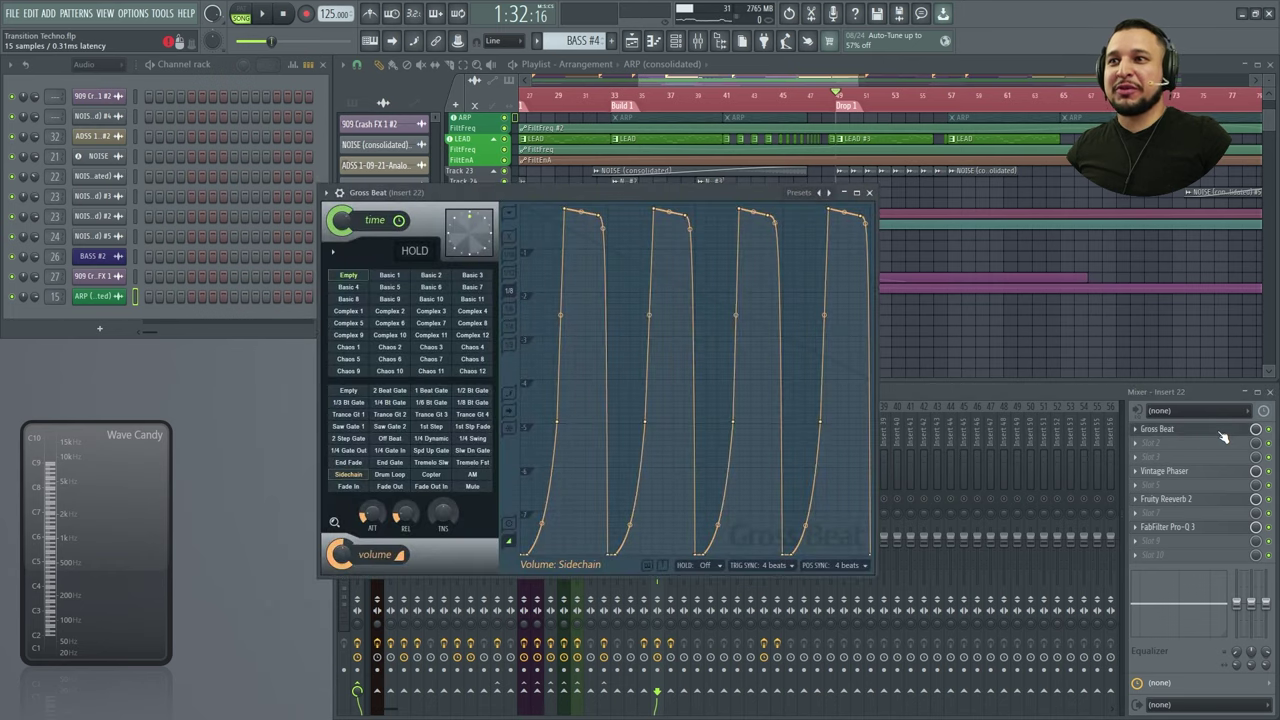
click(1212, 473)
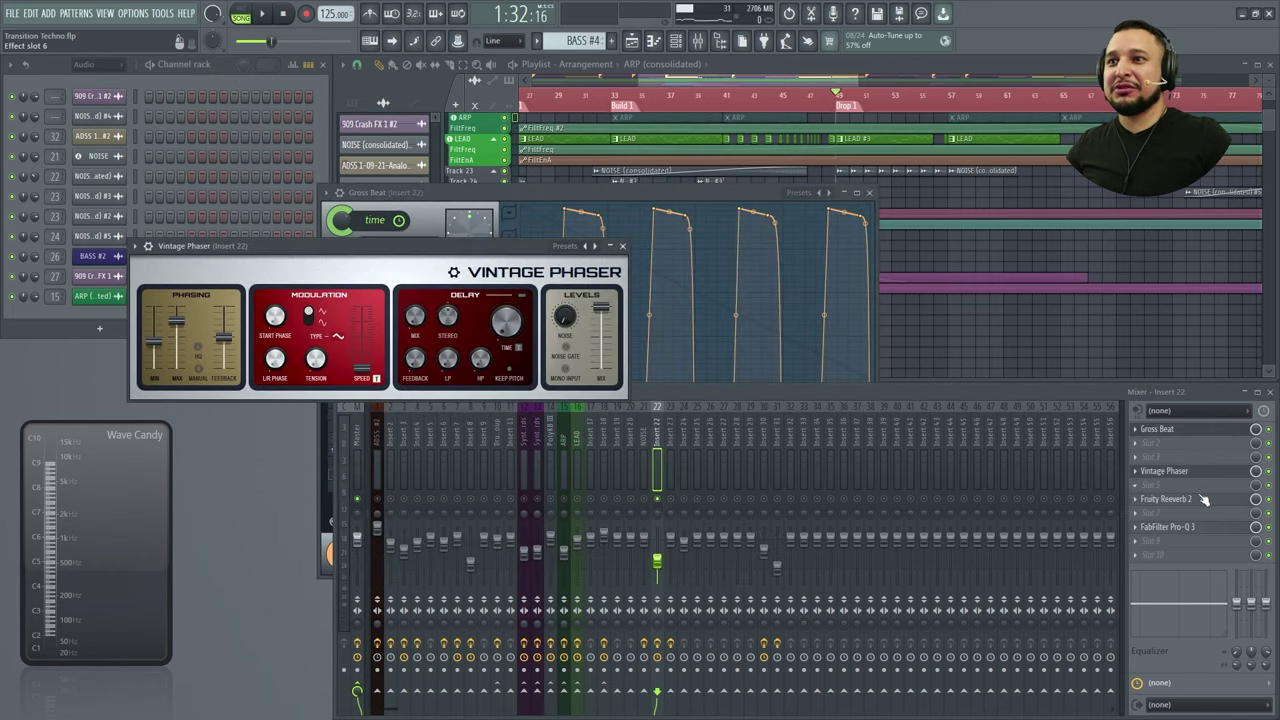
click(1202, 500)
click(1207, 527)
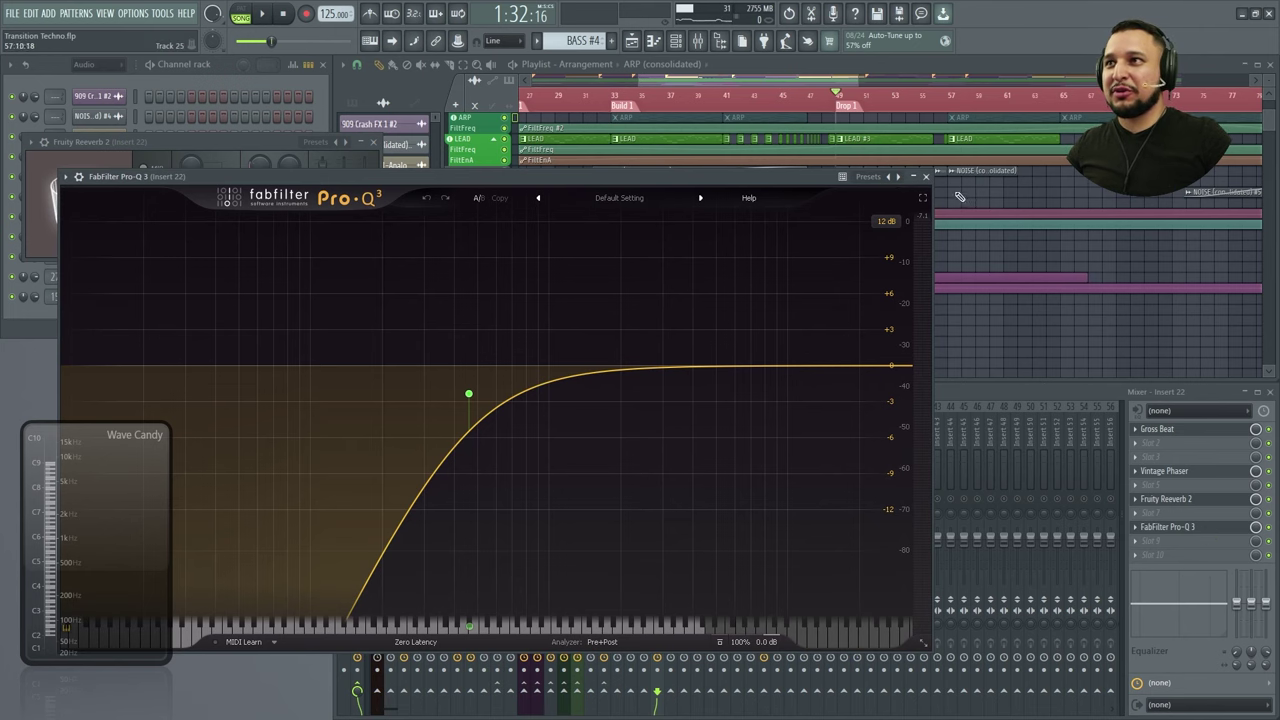
click(927, 177)
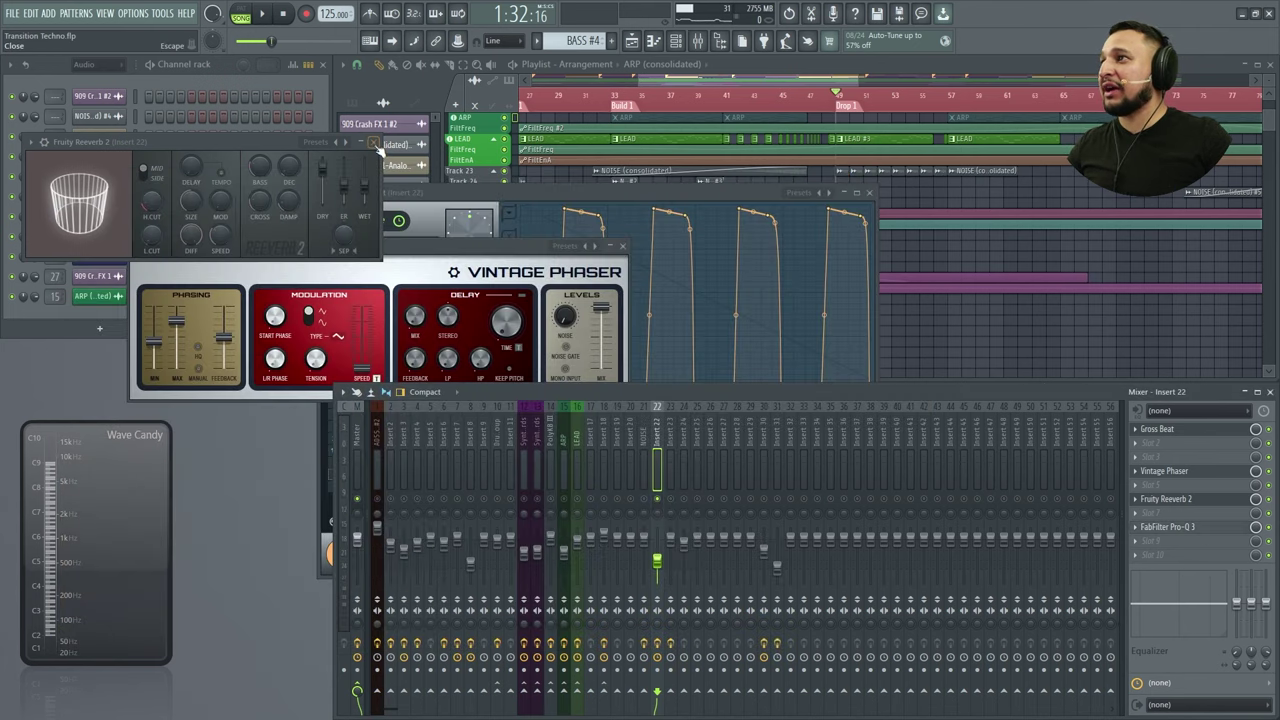
key(Escape)
key(Escape)
click(869, 192)
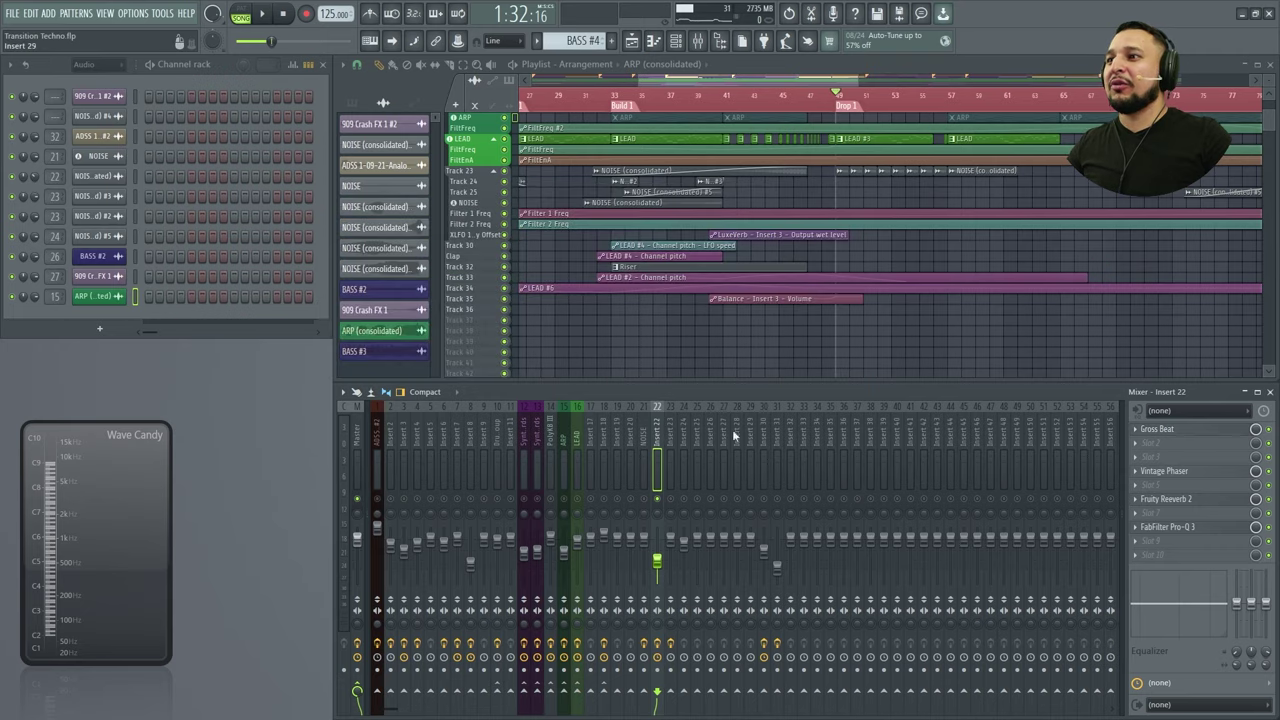
Place Transit from the Master in Insert 22's second effect slot, directly after Gross Beat
click(358, 438)
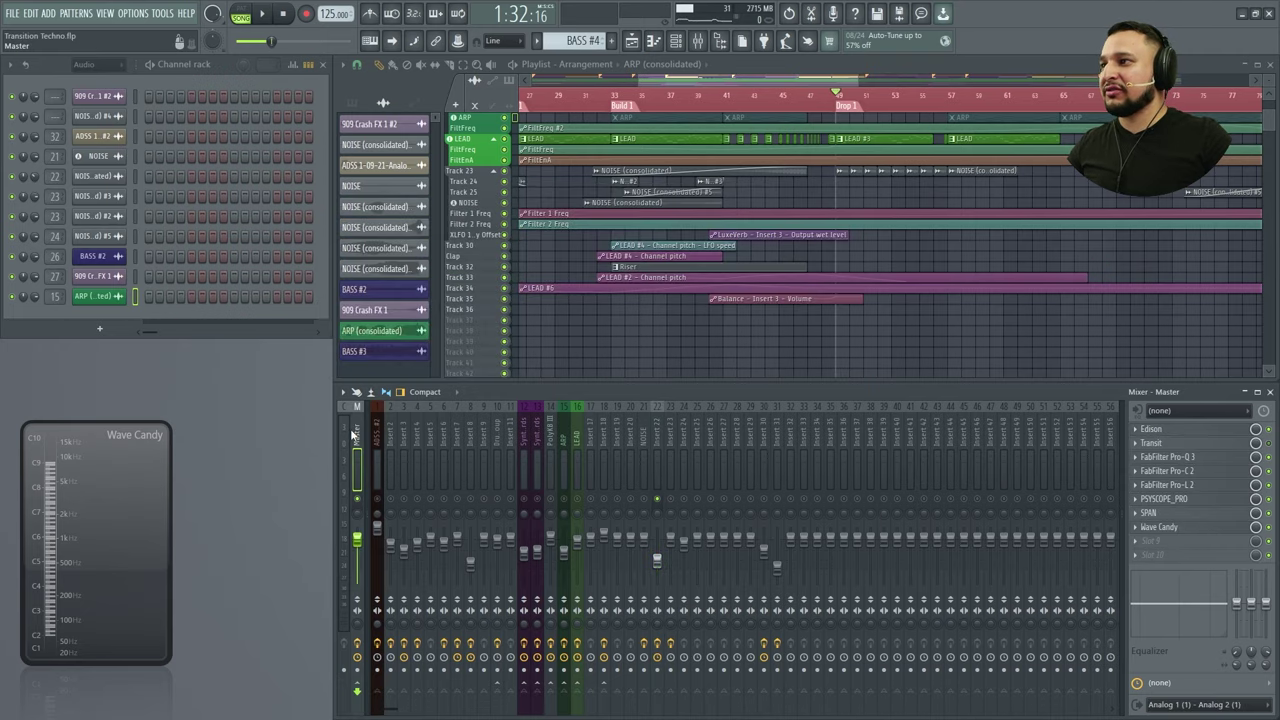
right_click(1148, 444)
drag(1148, 444, 657, 450)
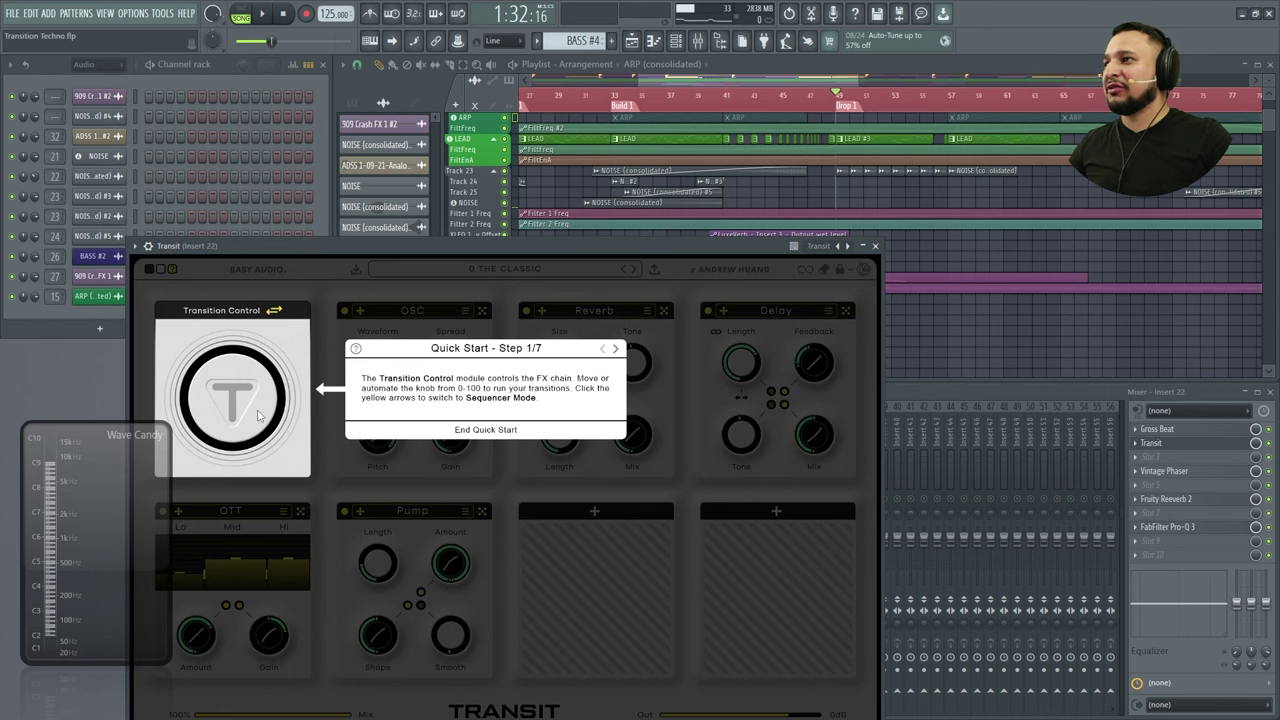
Dismiss the Quick Start guide in Insert 22's Transit and move its window clear of the playlist tracks
click(466, 432)
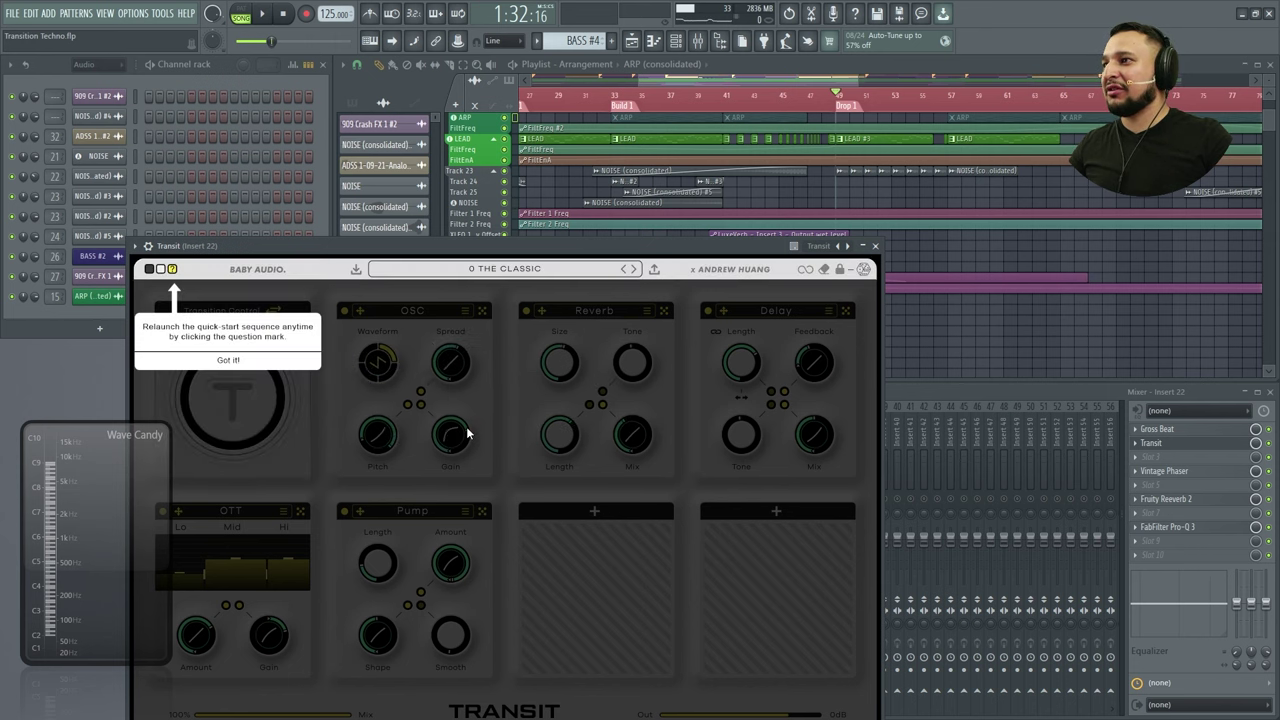
click(228, 360)
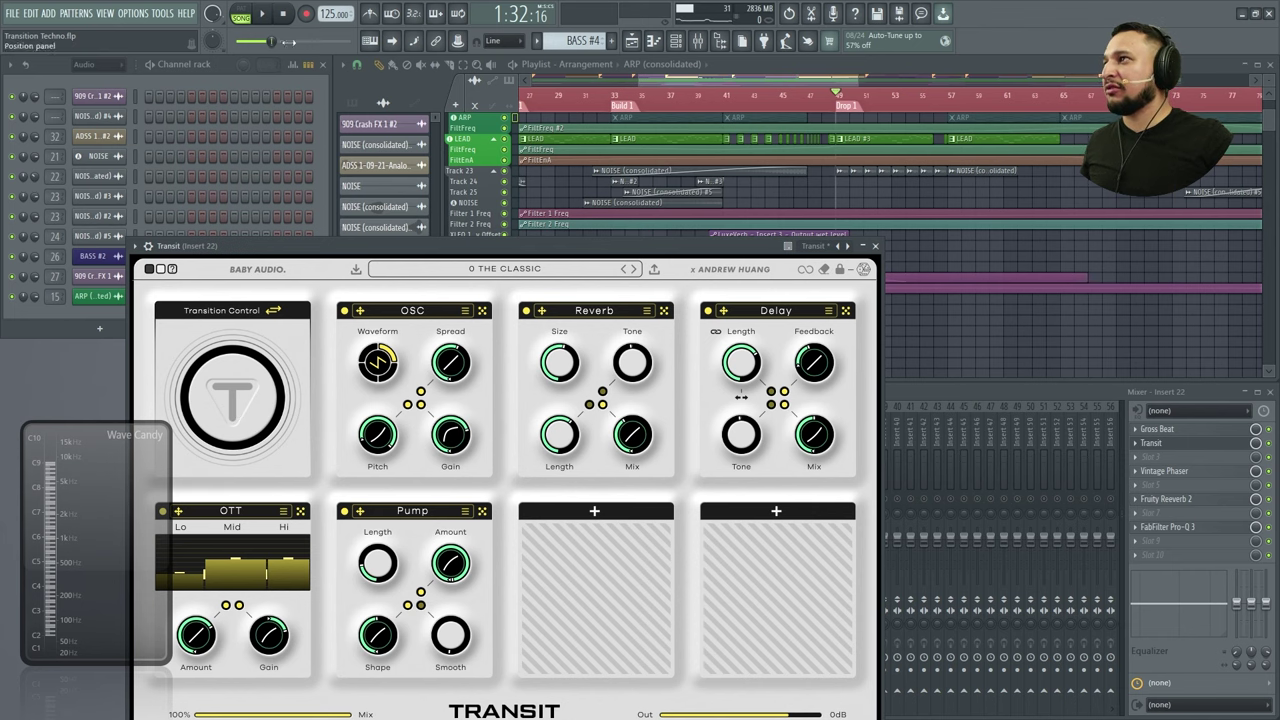
drag(838, 250, 835, 314)
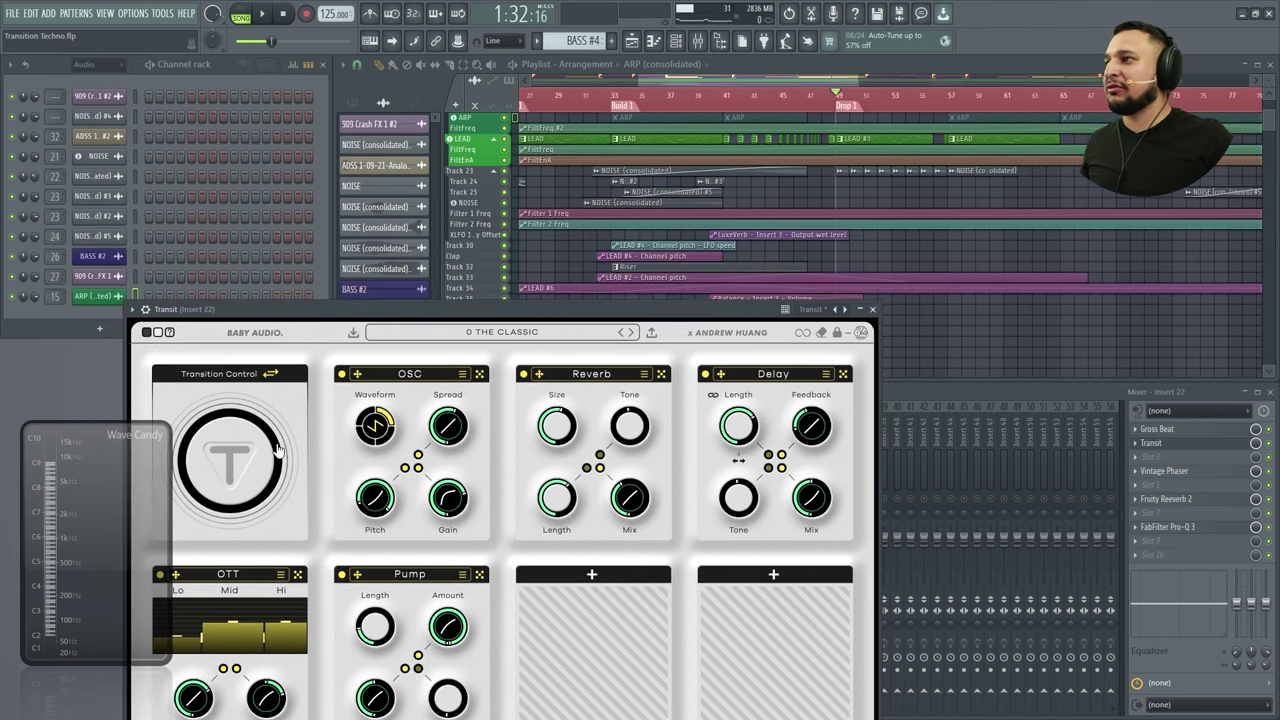
Set the playhead just before Drop 1 and select the playlist range from about bar 48 to bar 65
click(822, 95)
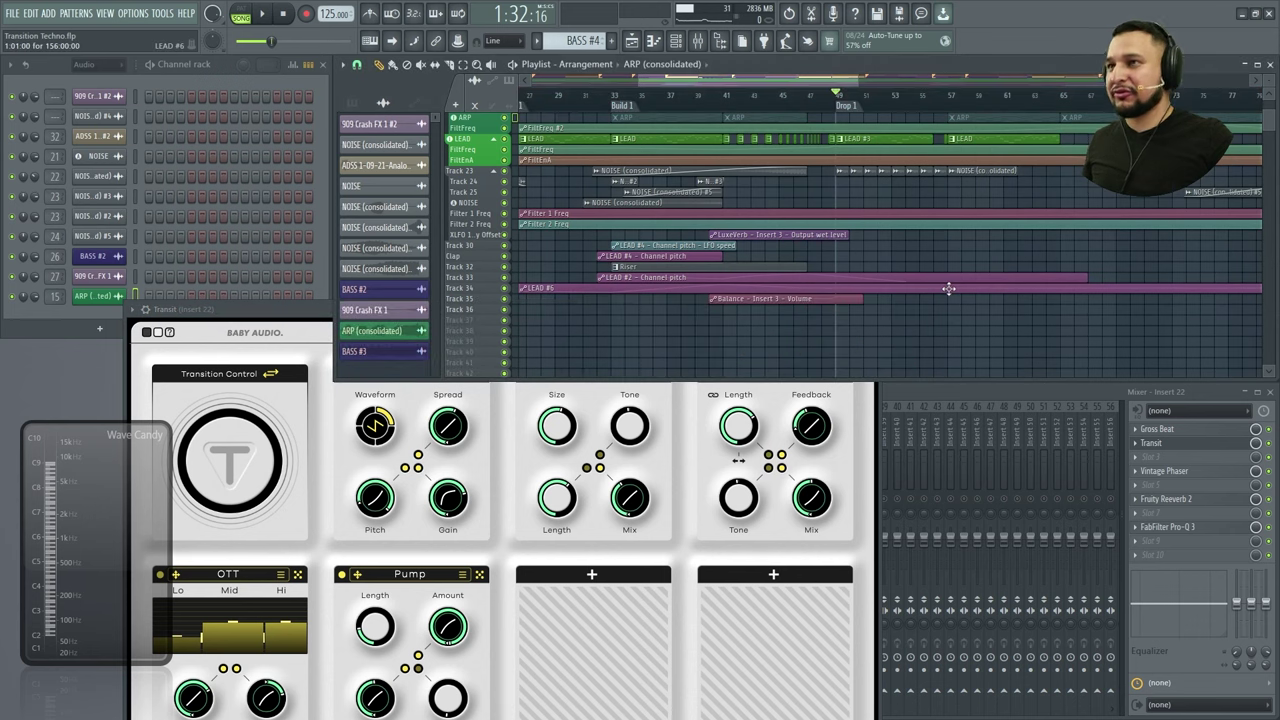
click(838, 100)
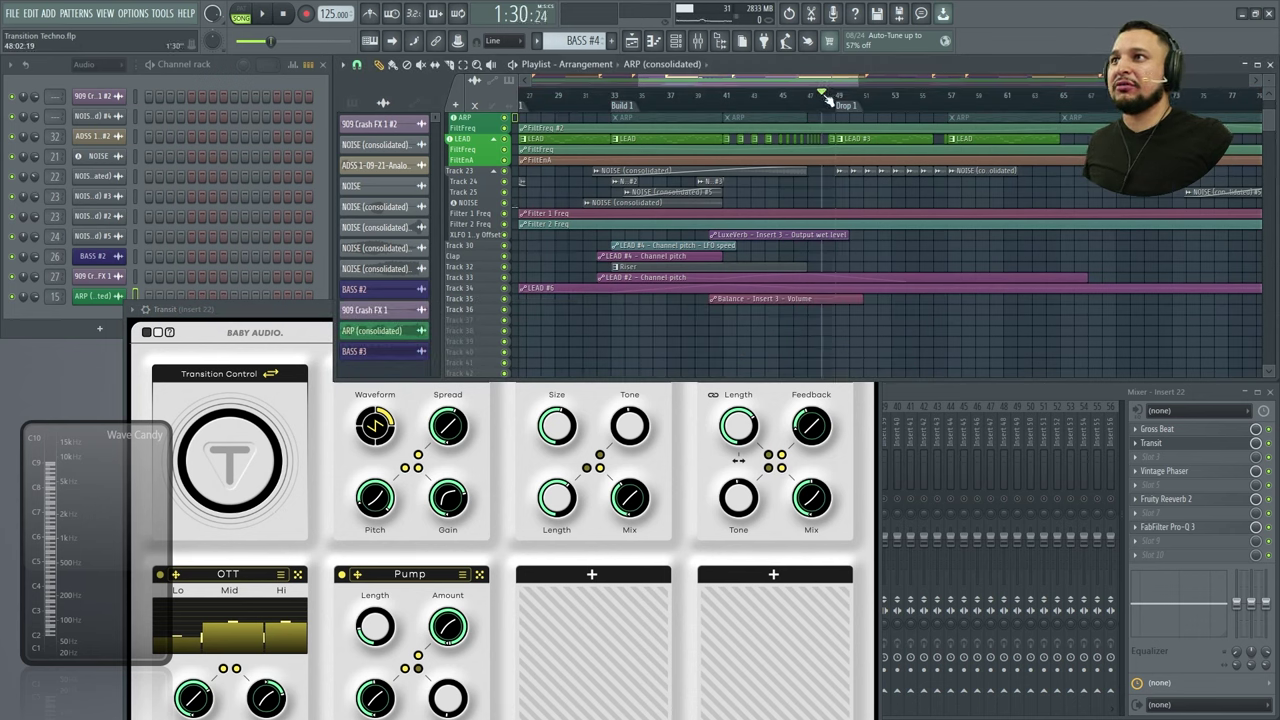
drag(838, 100, 1063, 147)
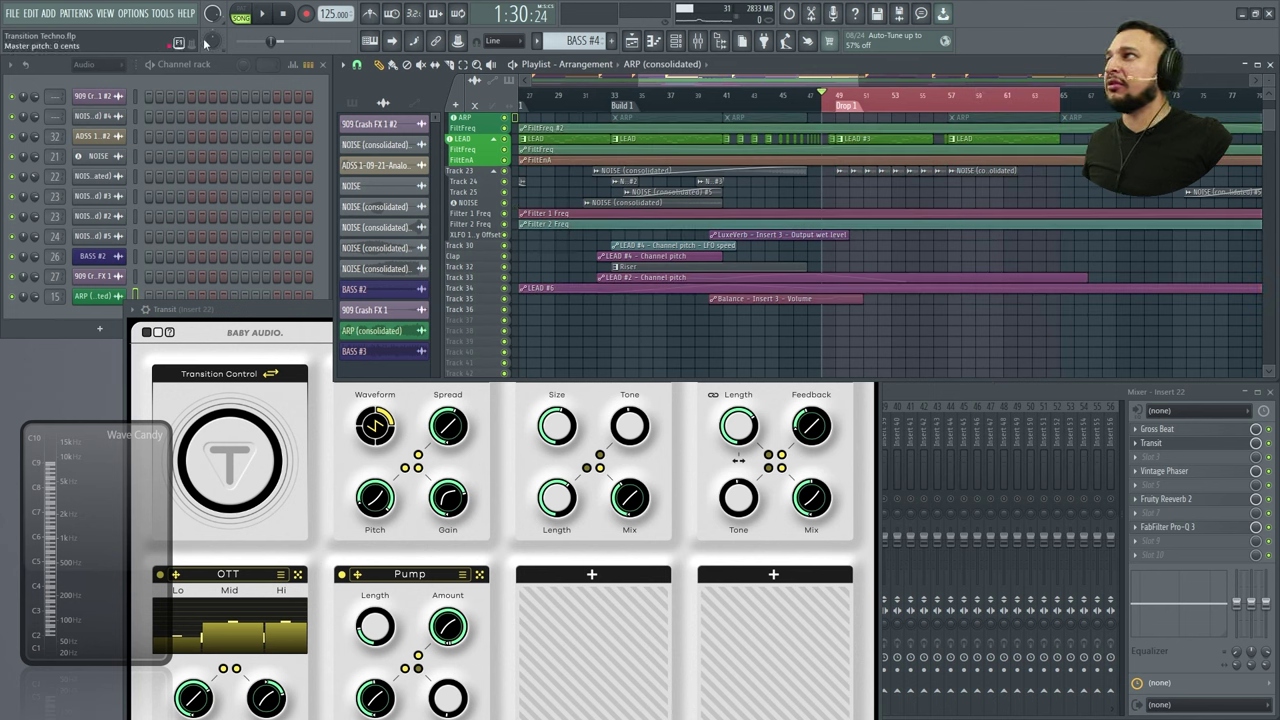
Create an automation clip for the Effect Amount of Insert 22's Transit across the selected playlist range, bars 48 to 65
click(318, 345)
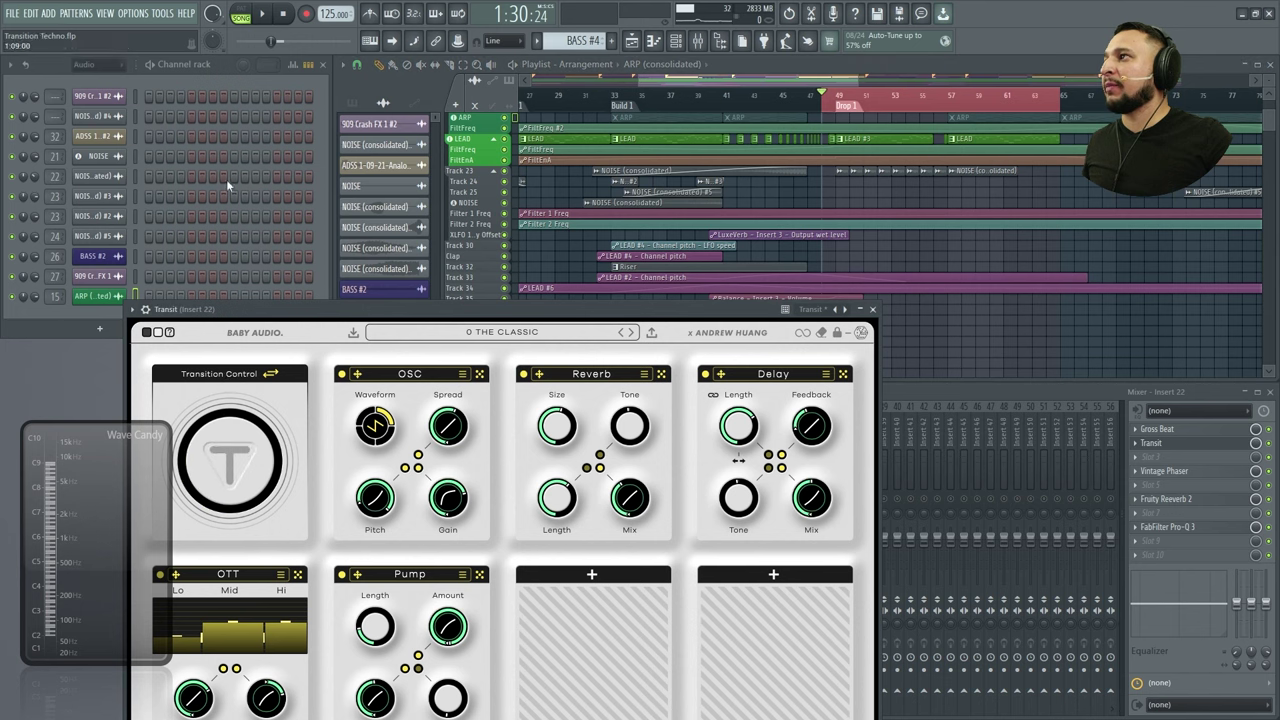
click(159, 16)
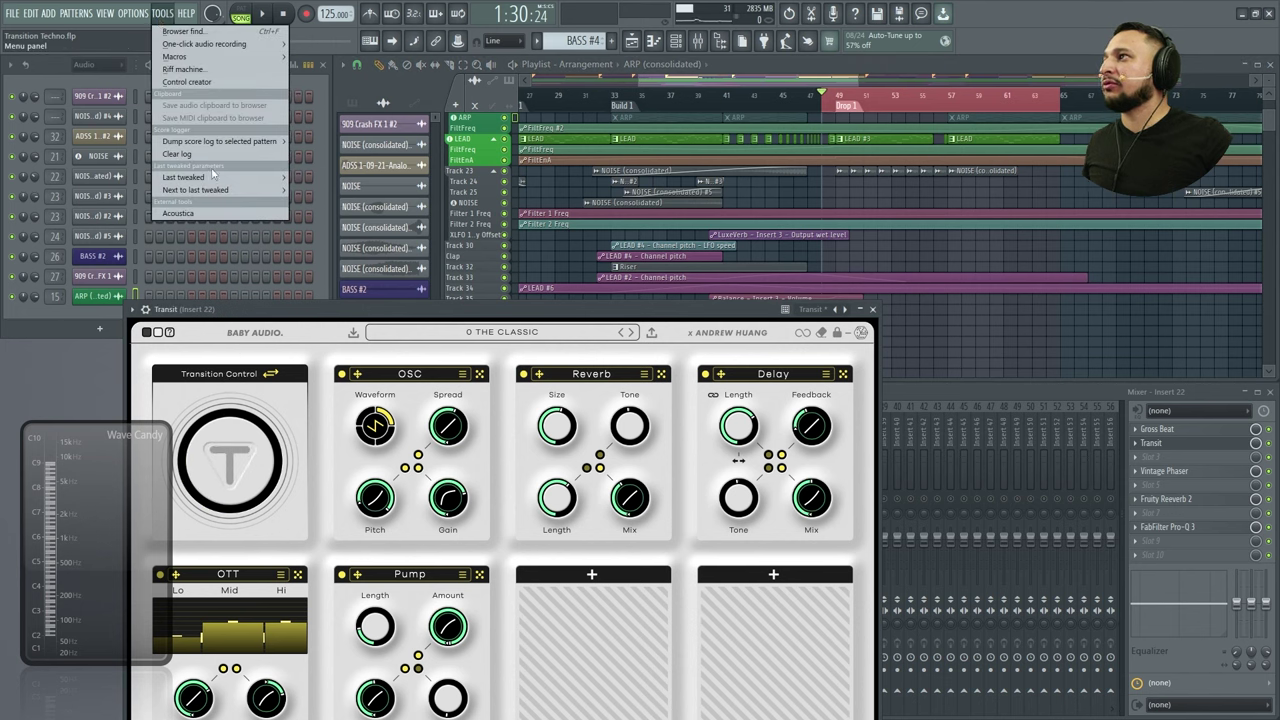
mouse_move(213, 187)
click(345, 268)
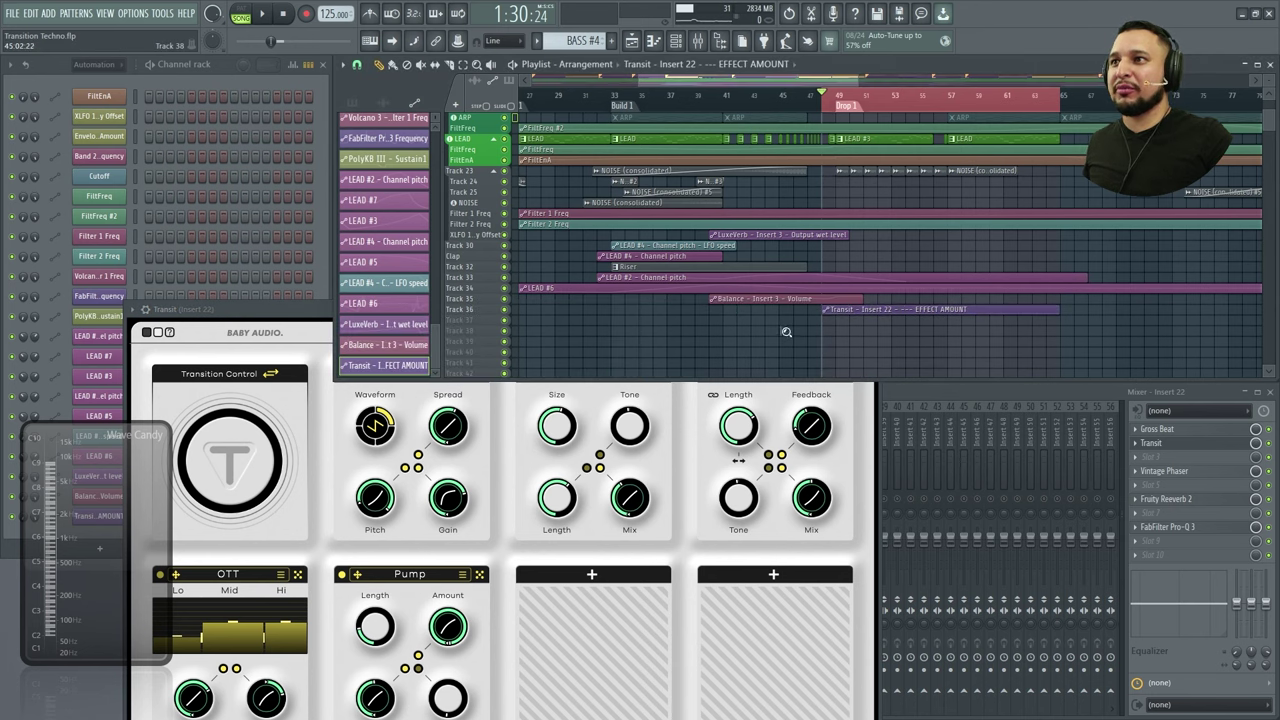
Shape the Transit automation as a curved rise peaking at Drop 1, followed by a straight fall to bar 65, and clear the range selection
scroll(830, 296, up, 3)
drag(791, 294, 620, 266)
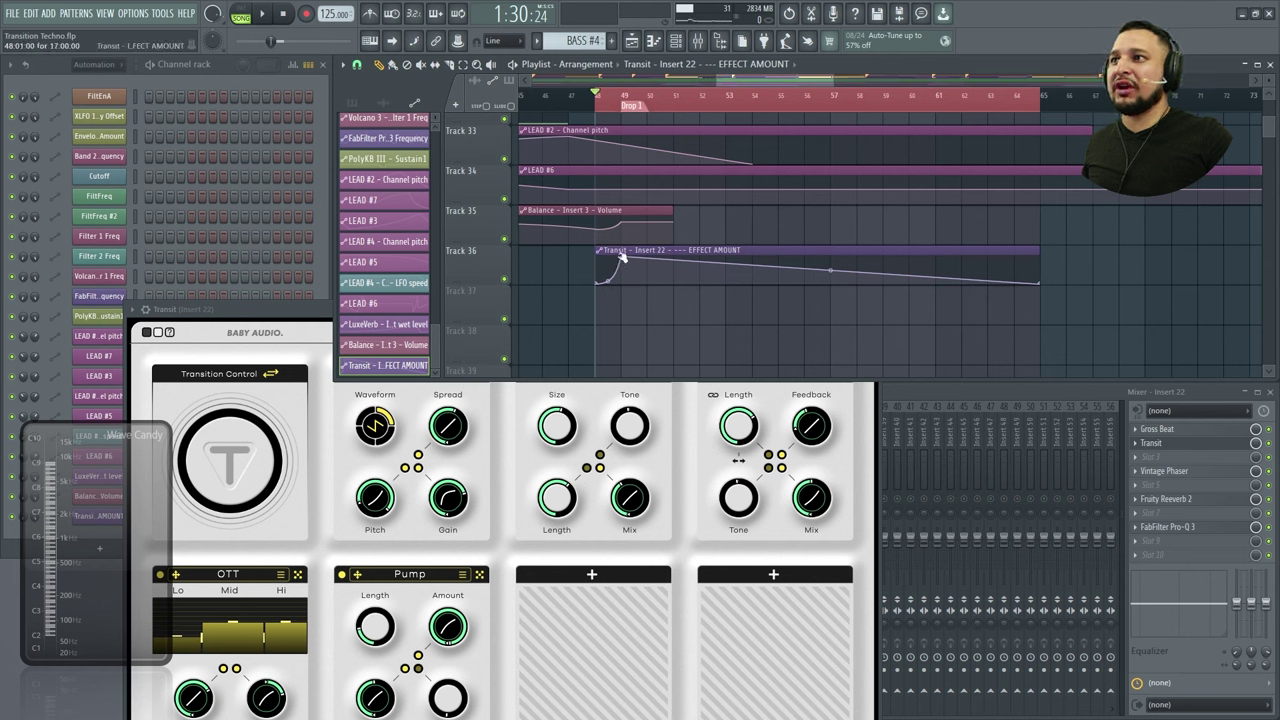
click(1005, 312)
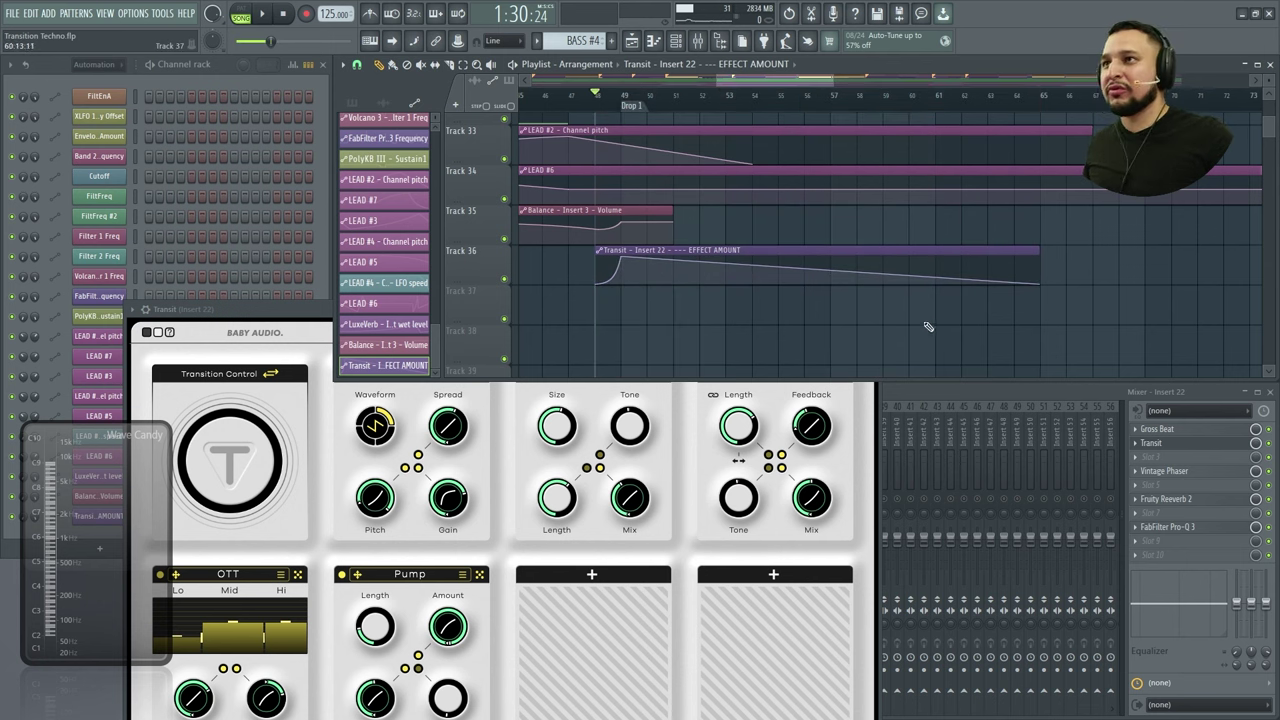
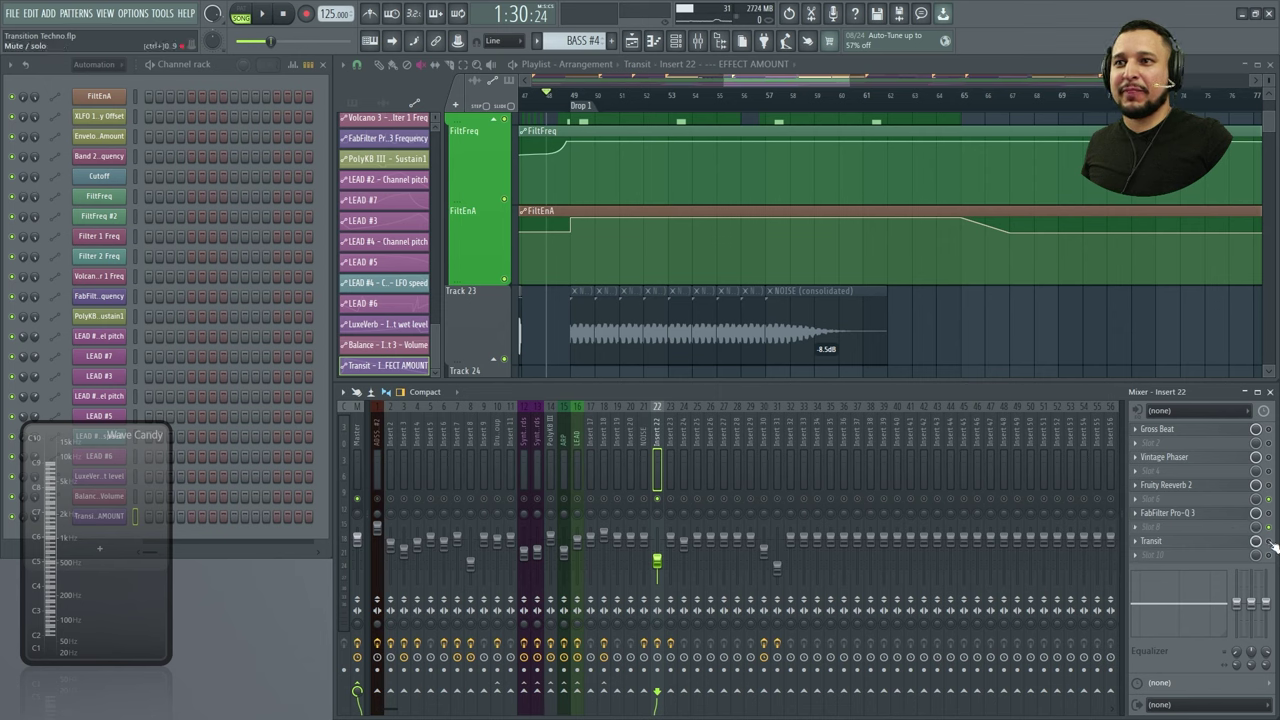
Play the soloed Insert 22 from just before Drop 1 while viewing the Transit automation clip on Track 36
key(space)
scroll(622, 300, down, 2)
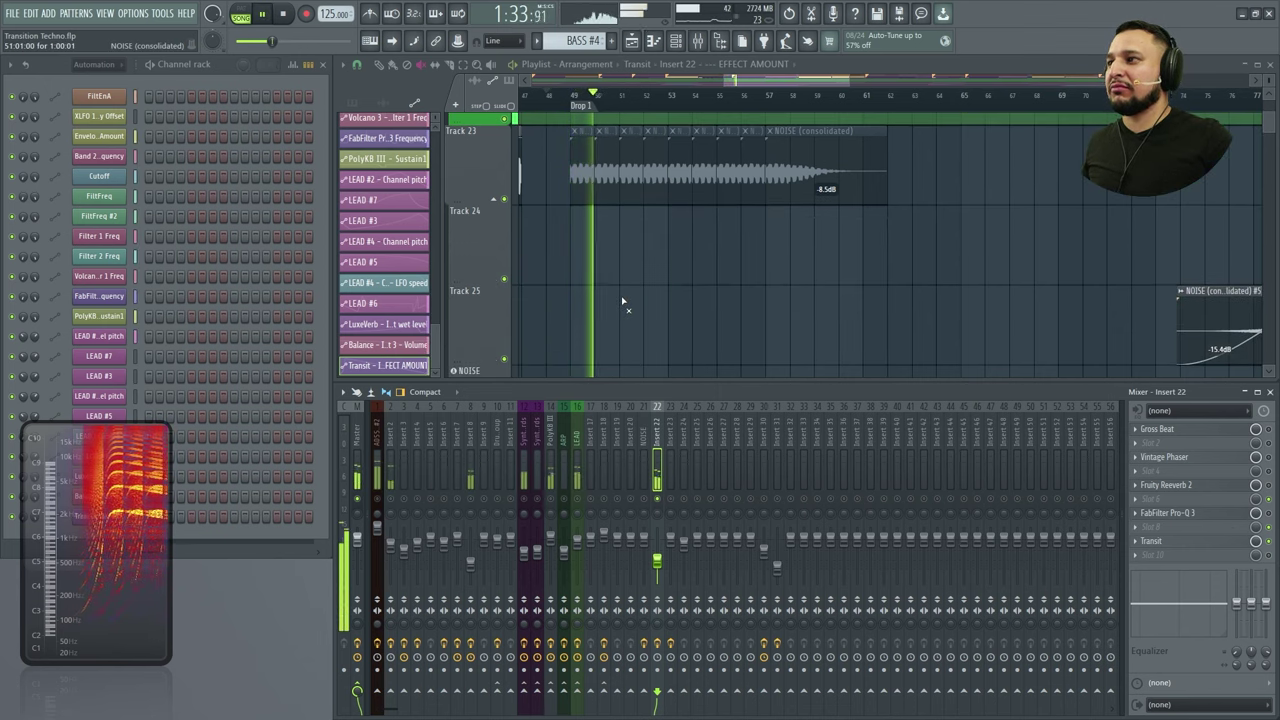
scroll(622, 300, down, 10)
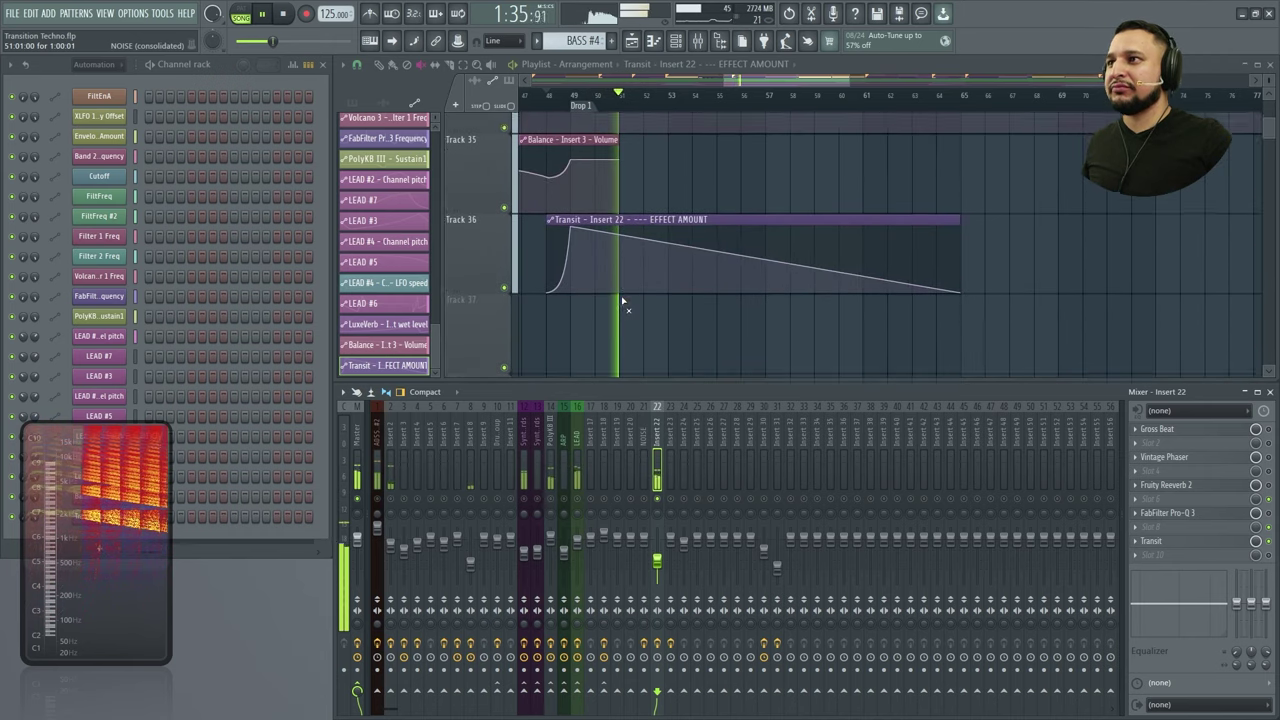
scroll(622, 302, down, 1)
Open Transit on Insert 22, dismiss its Quick Start guide and move the window so all its modules are visible
click(1160, 541)
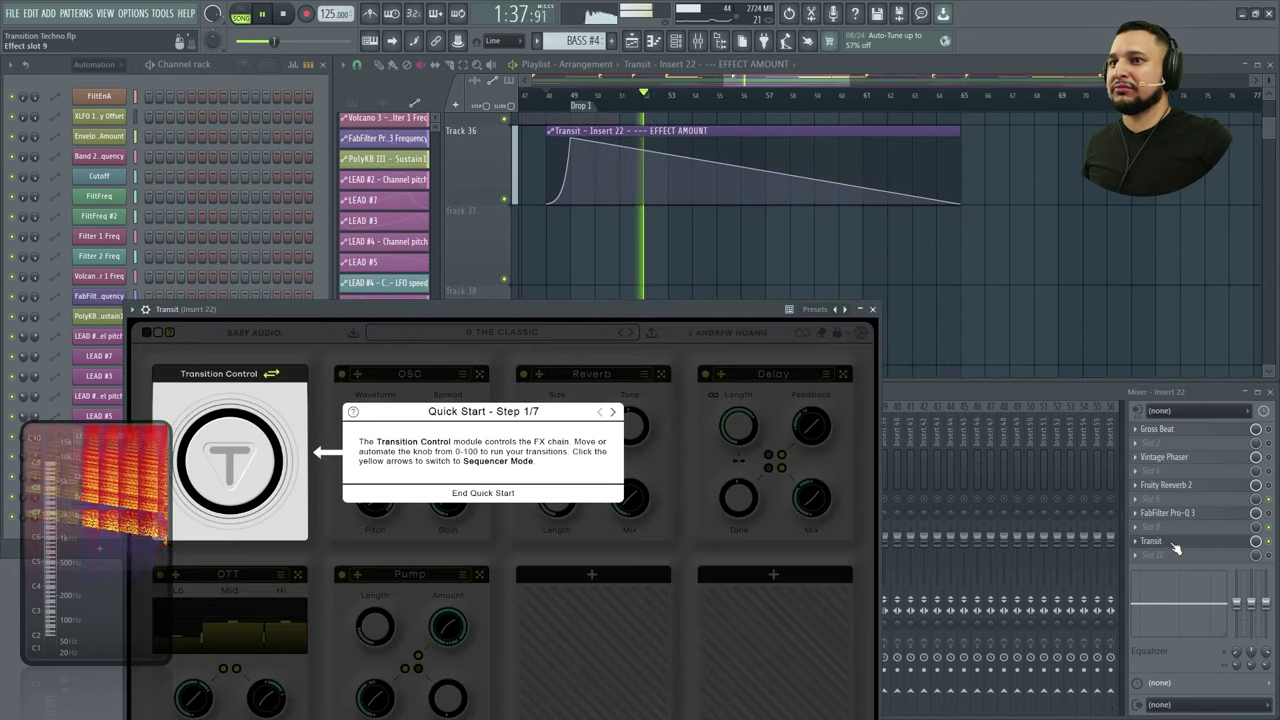
click(500, 493)
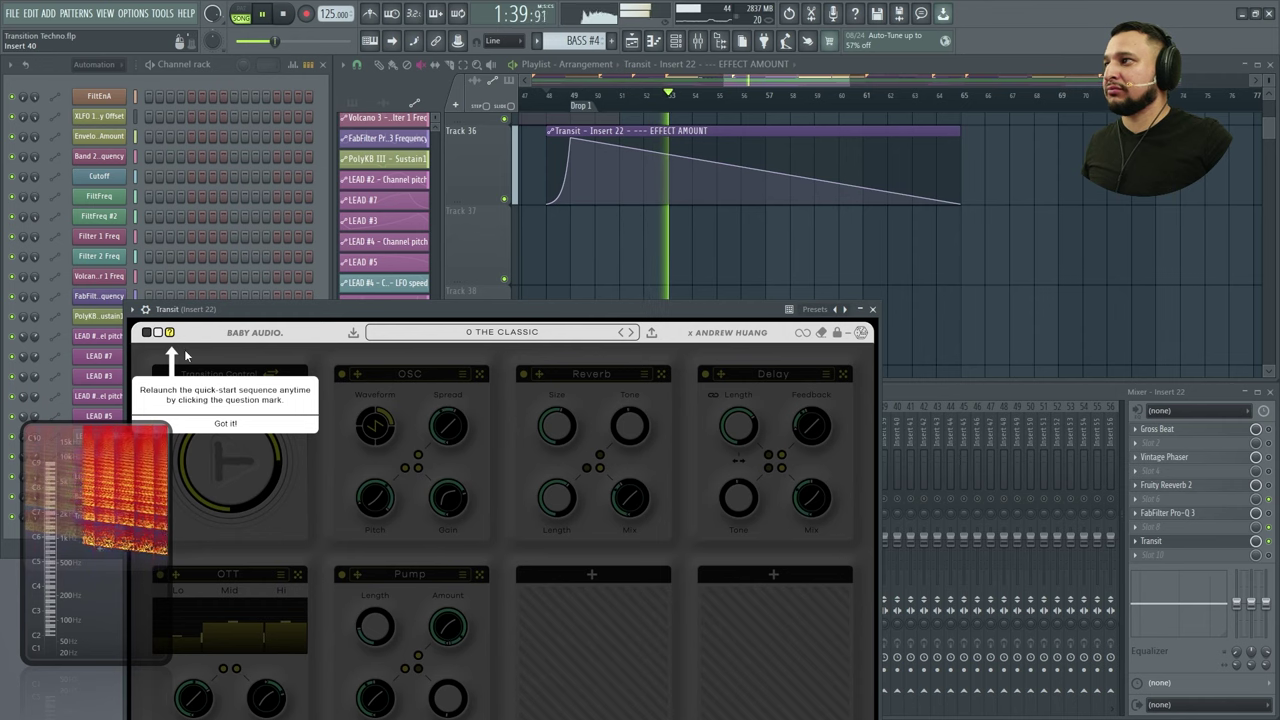
click(225, 423)
drag(343, 313, 463, 152)
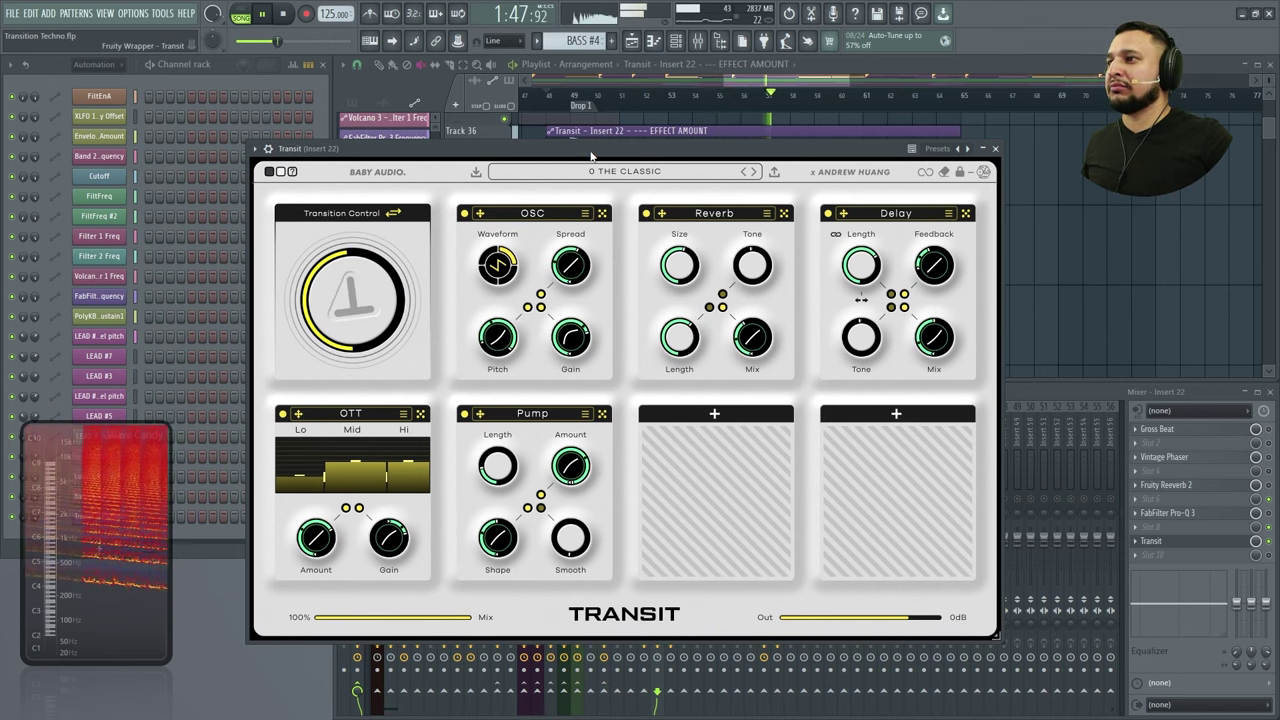
drag(591, 156, 588, 187)
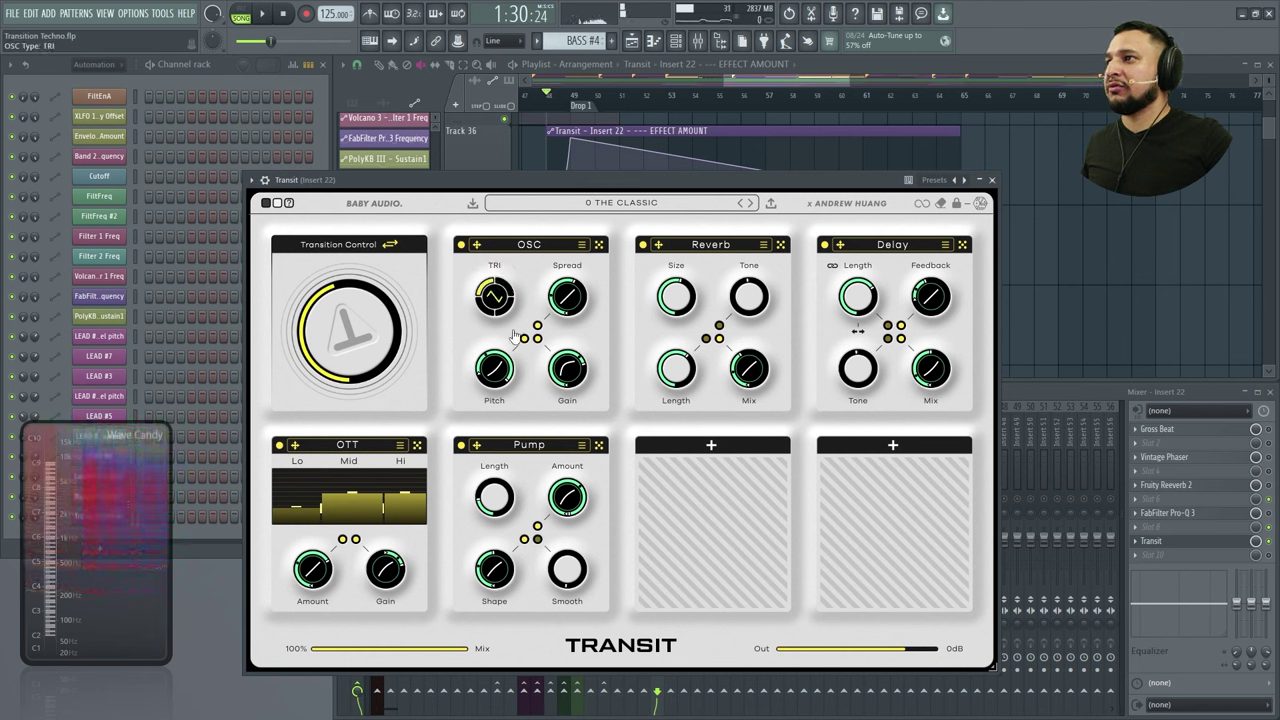
Replace Transit's OSC module with the Noise module
click(529, 249)
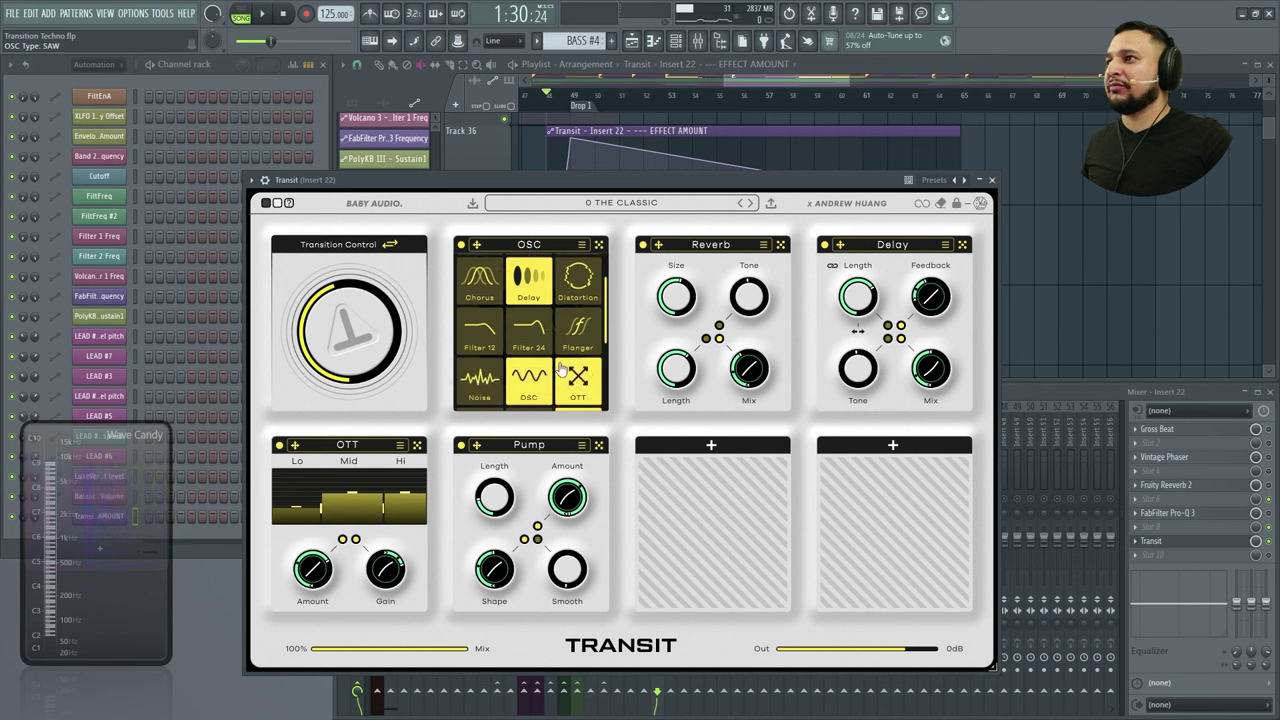
scroll(550, 370, down, 4)
scroll(533, 368, up, 2)
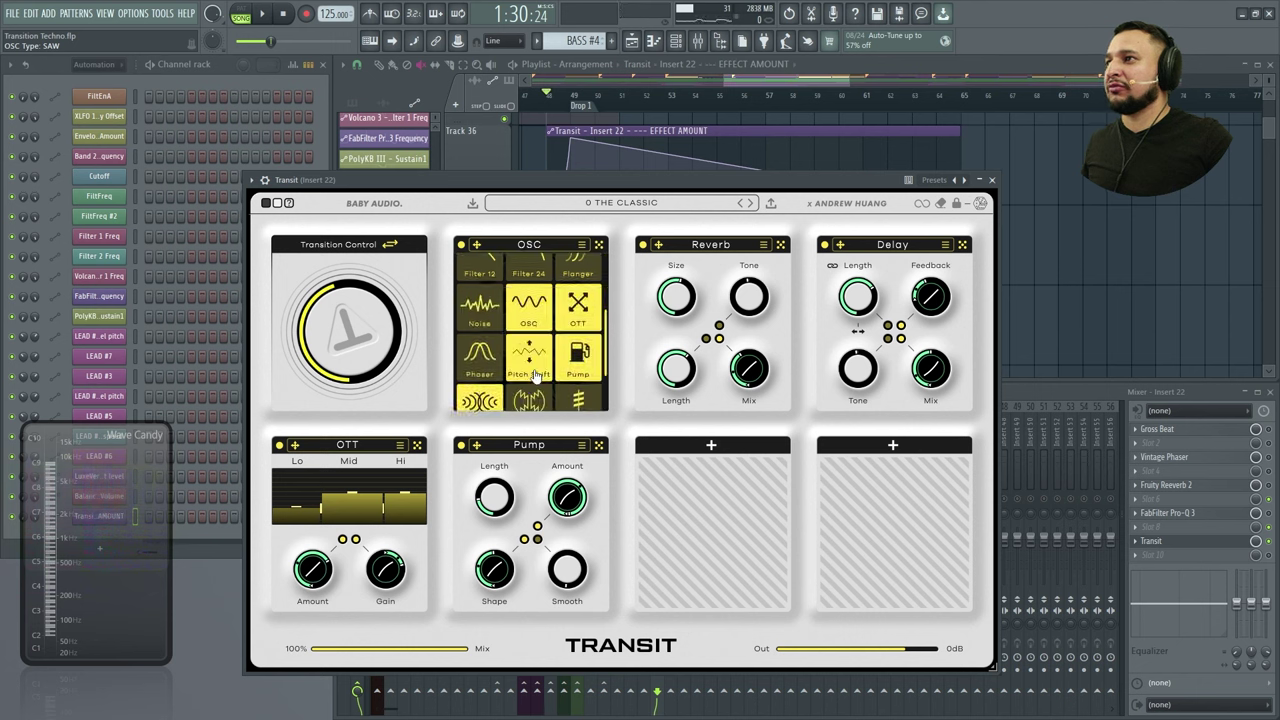
click(492, 314)
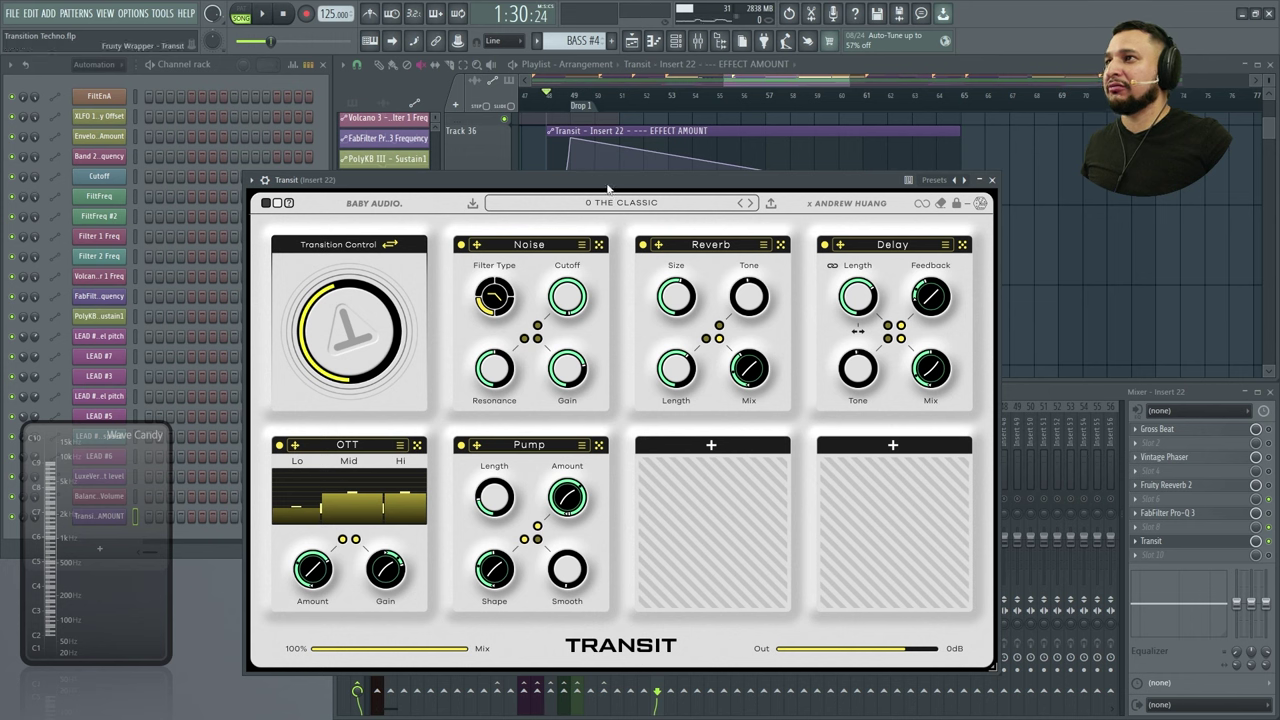
Audition the Noise module over Drop 1, reopen Transit's window and dismiss its Quick Start guide
key(space)
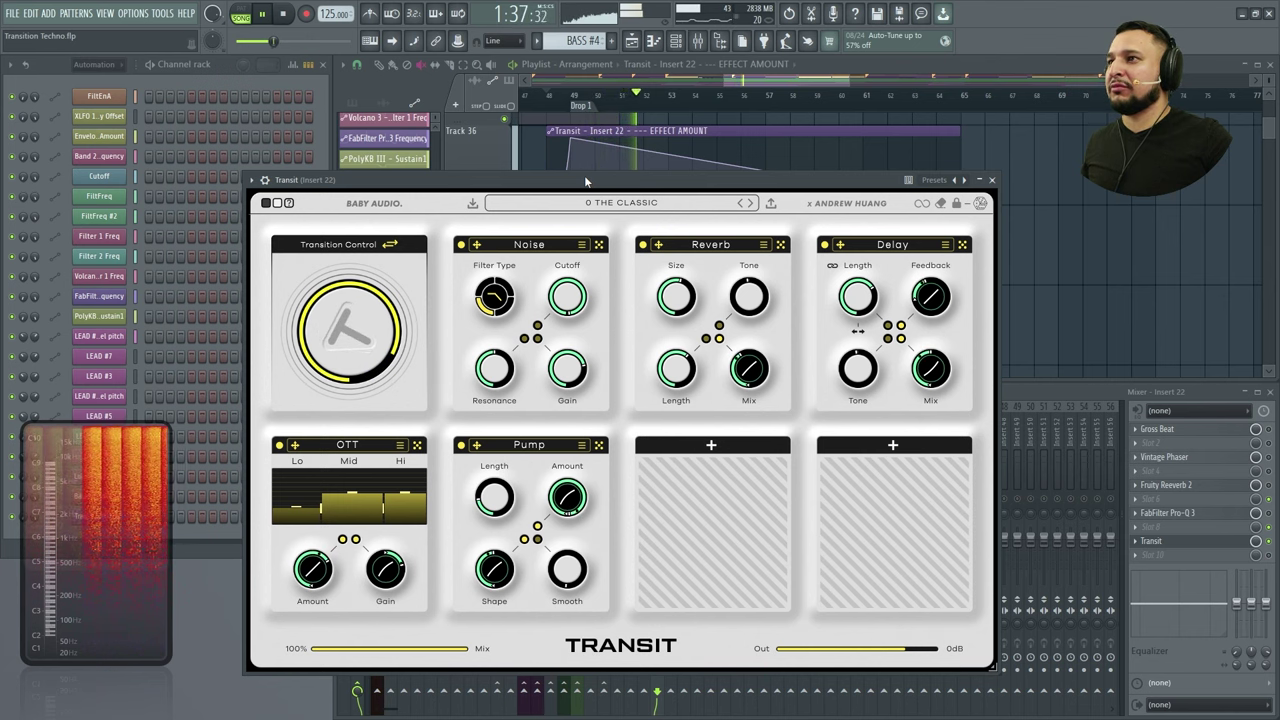
click(991, 180)
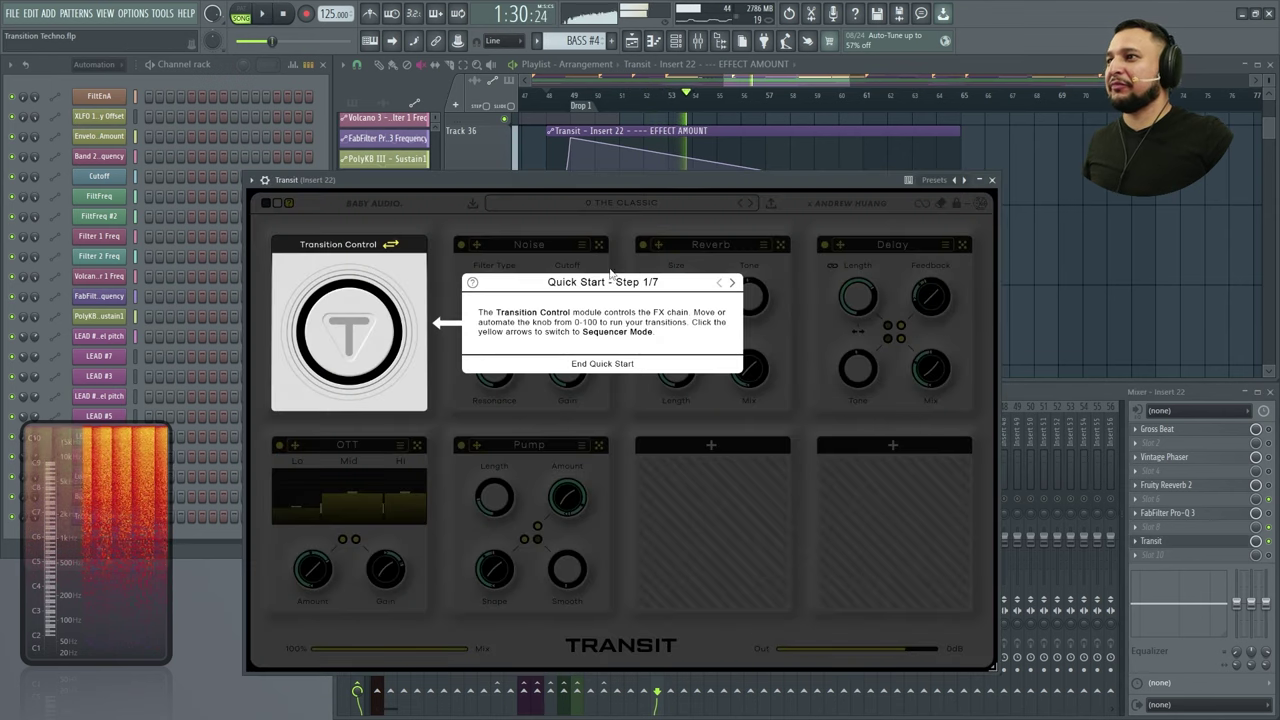
click(622, 365)
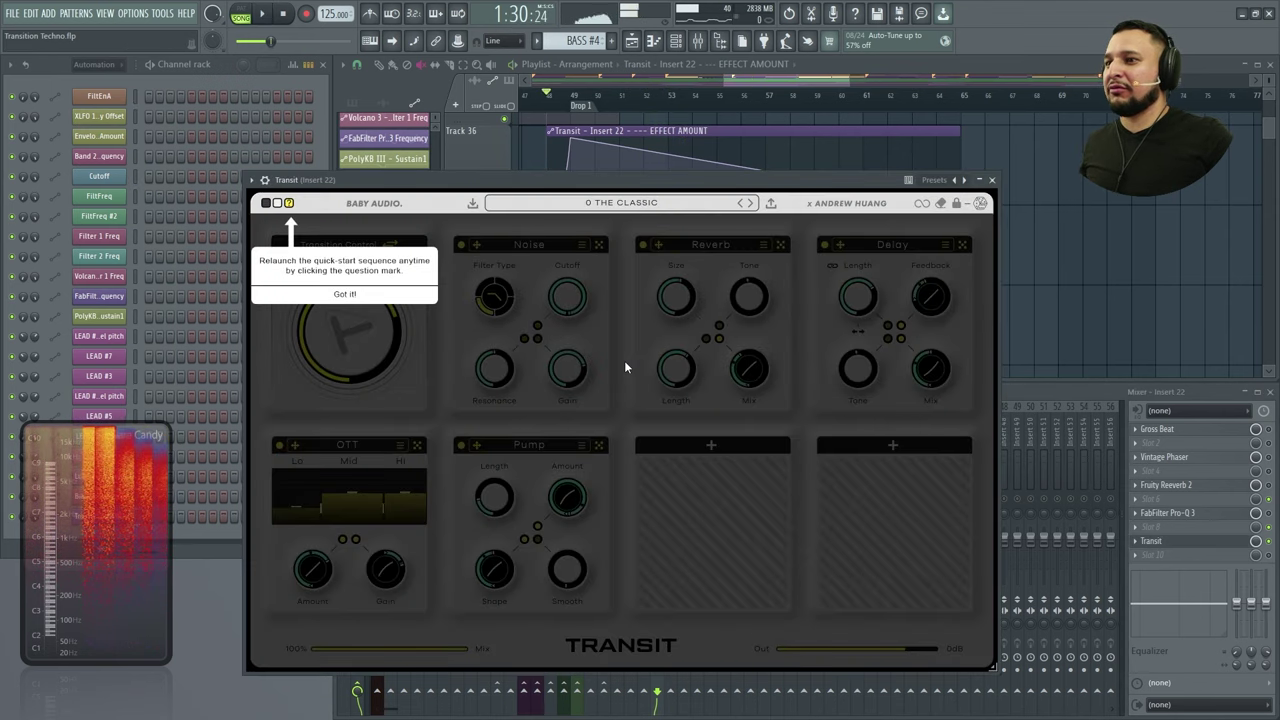
click(344, 293)
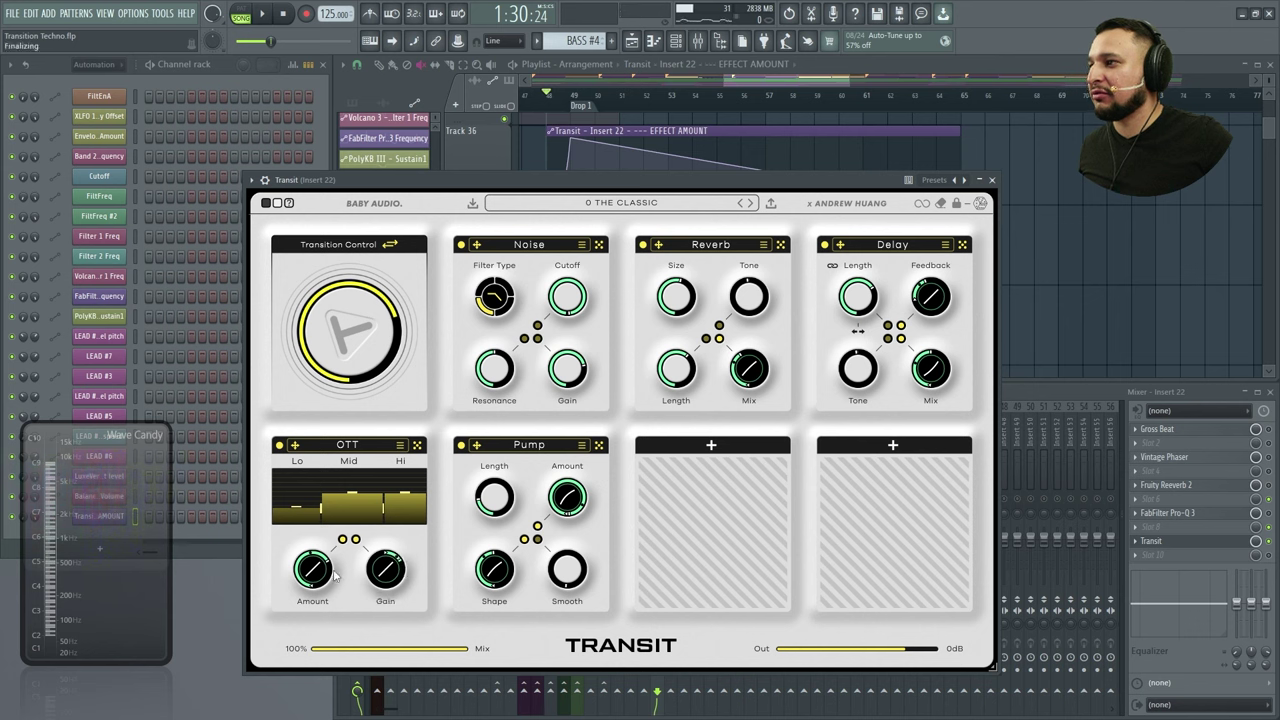
Add a Utility module in the empty Transit slot after Pump and lower its gain to about -6.42 dB
click(710, 447)
scroll(710, 590, down, 5)
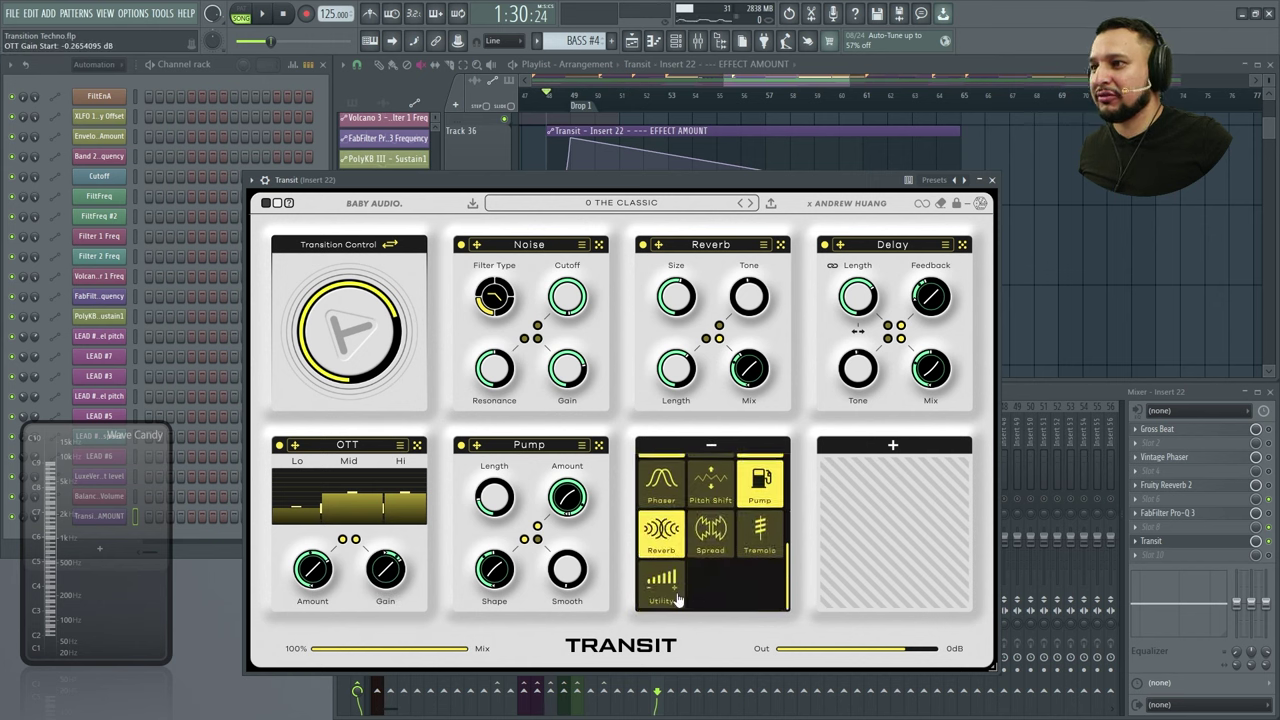
click(661, 585)
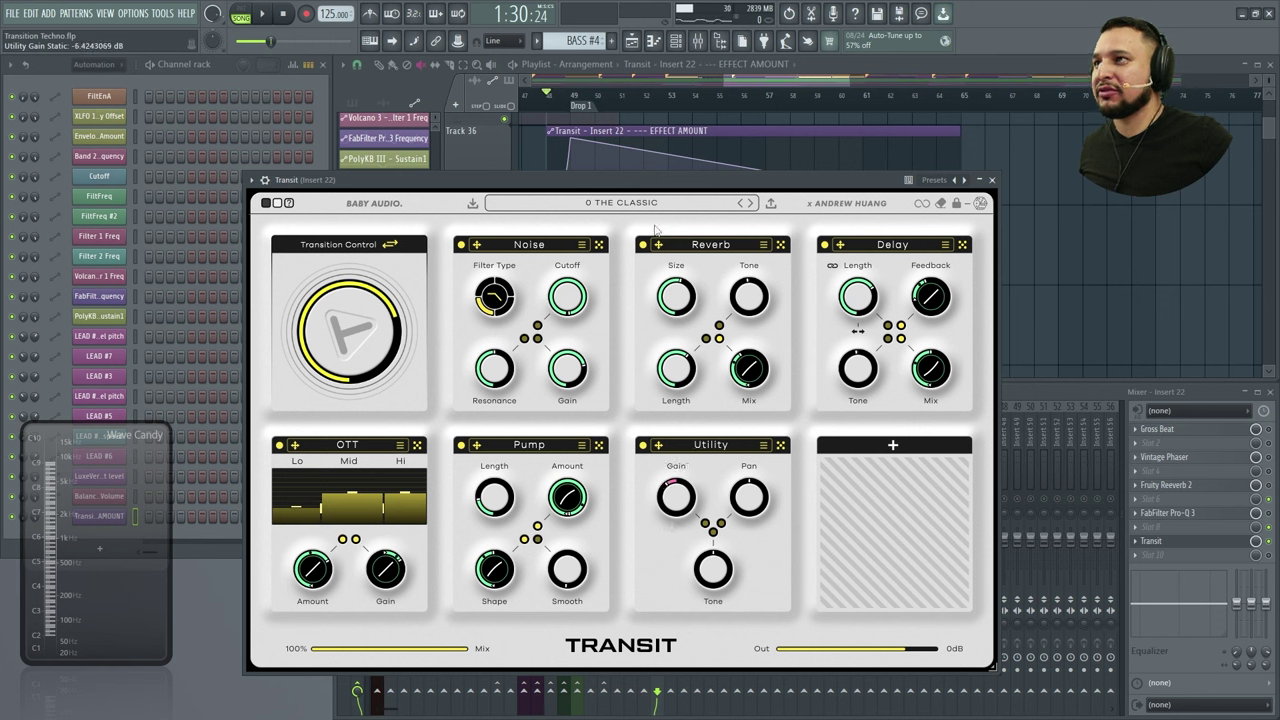
Set the Utility gain to about -8.11 dB while playing the transition, and close the Transit window
key(space)
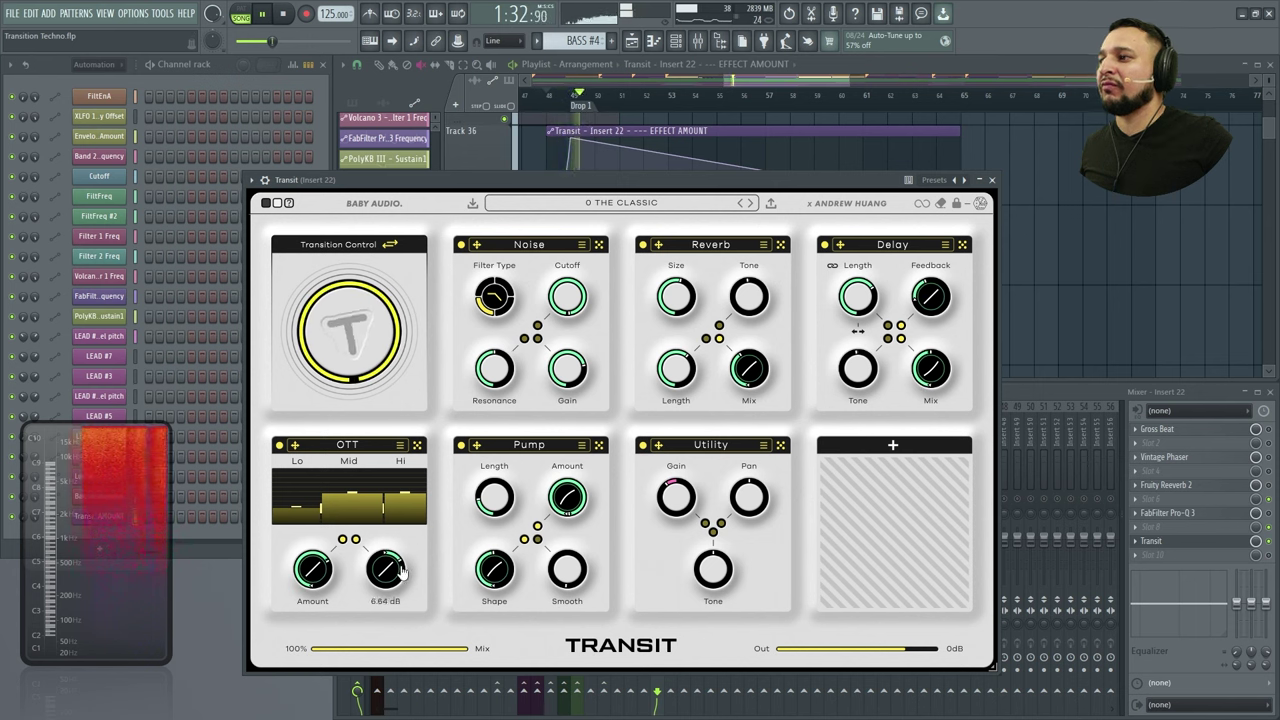
mouse_move(403, 570)
scroll(405, 568, up, 3)
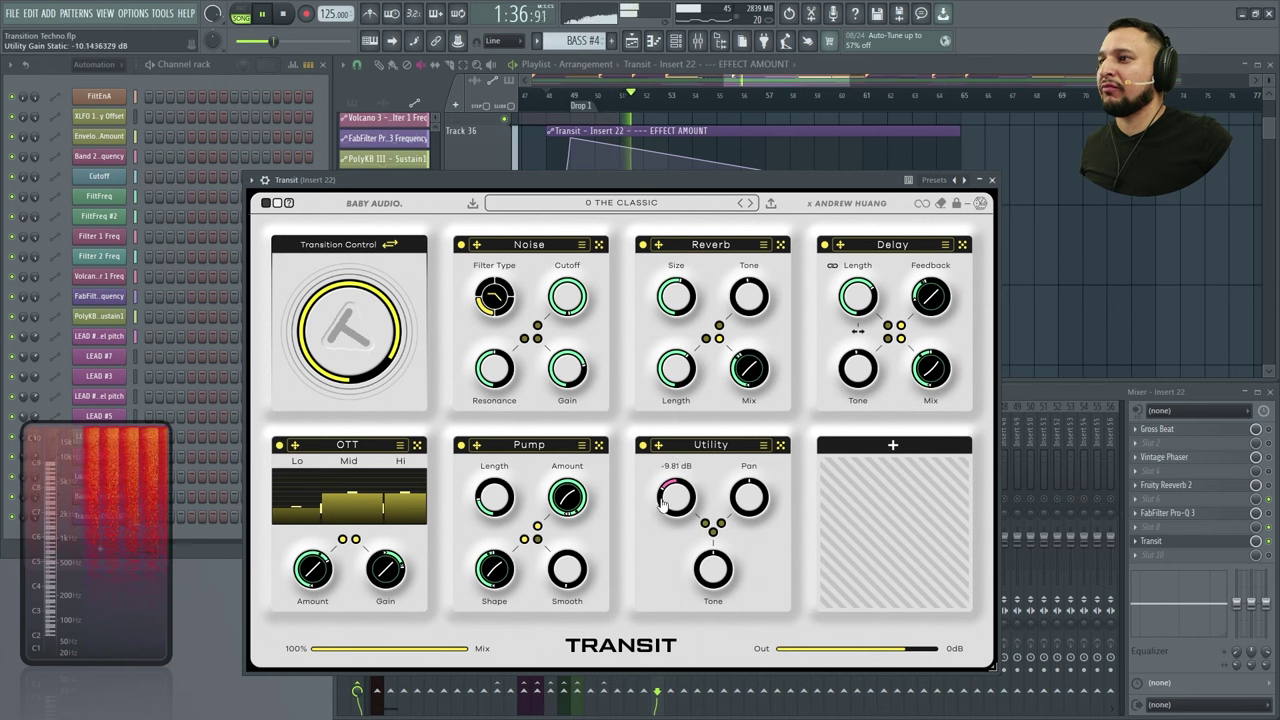
scroll(658, 503, down, 2)
scroll(657, 502, up, 1)
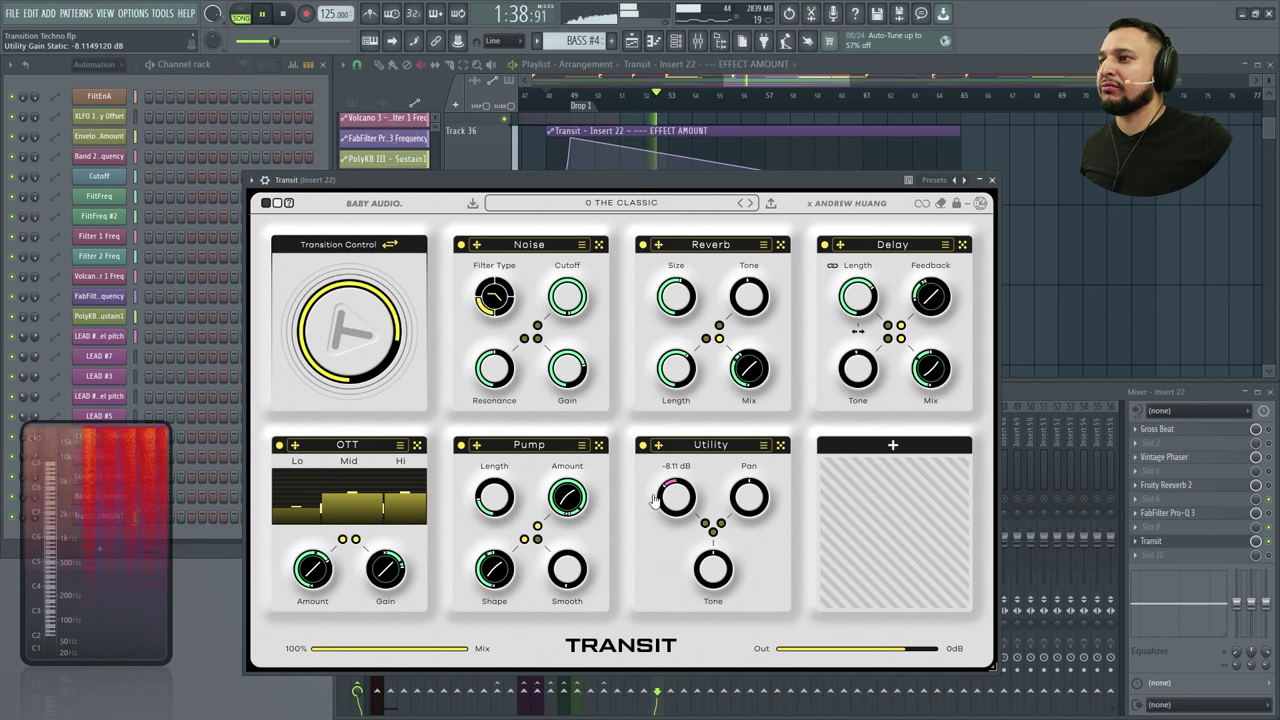
click(979, 179)
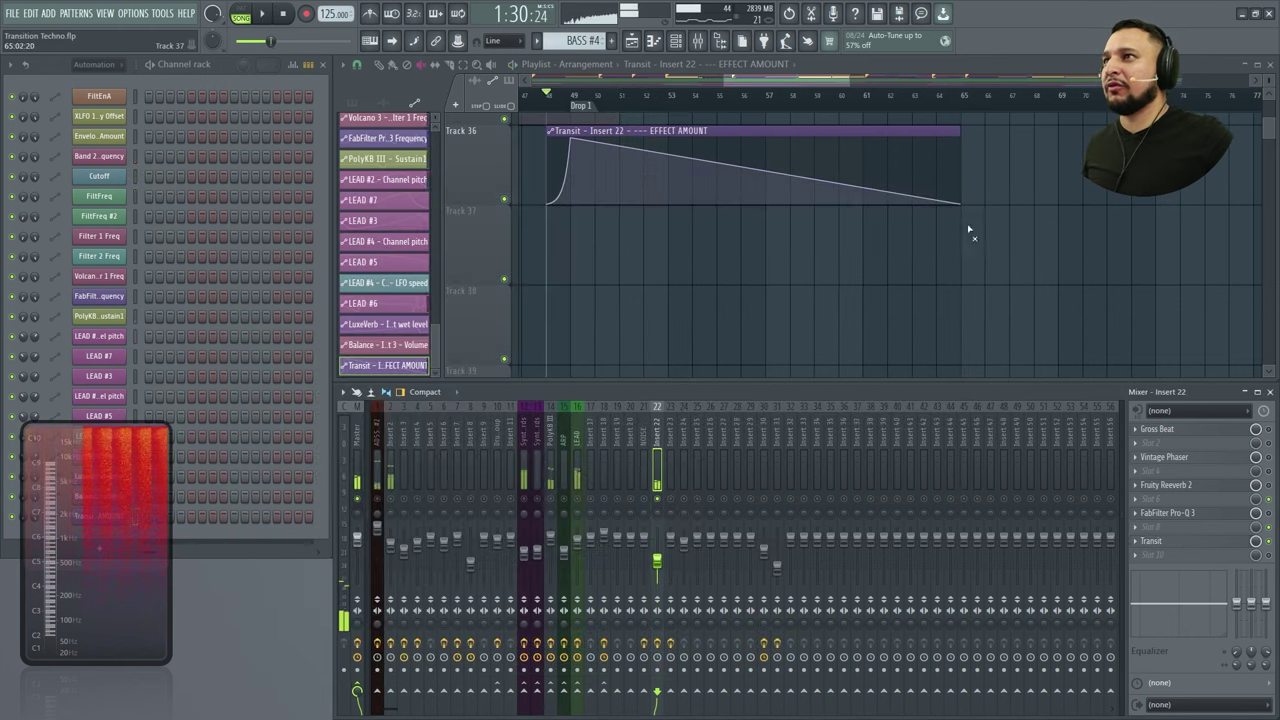
Unsolo Insert 22 and play the full mix from bar 47
click(605, 505)
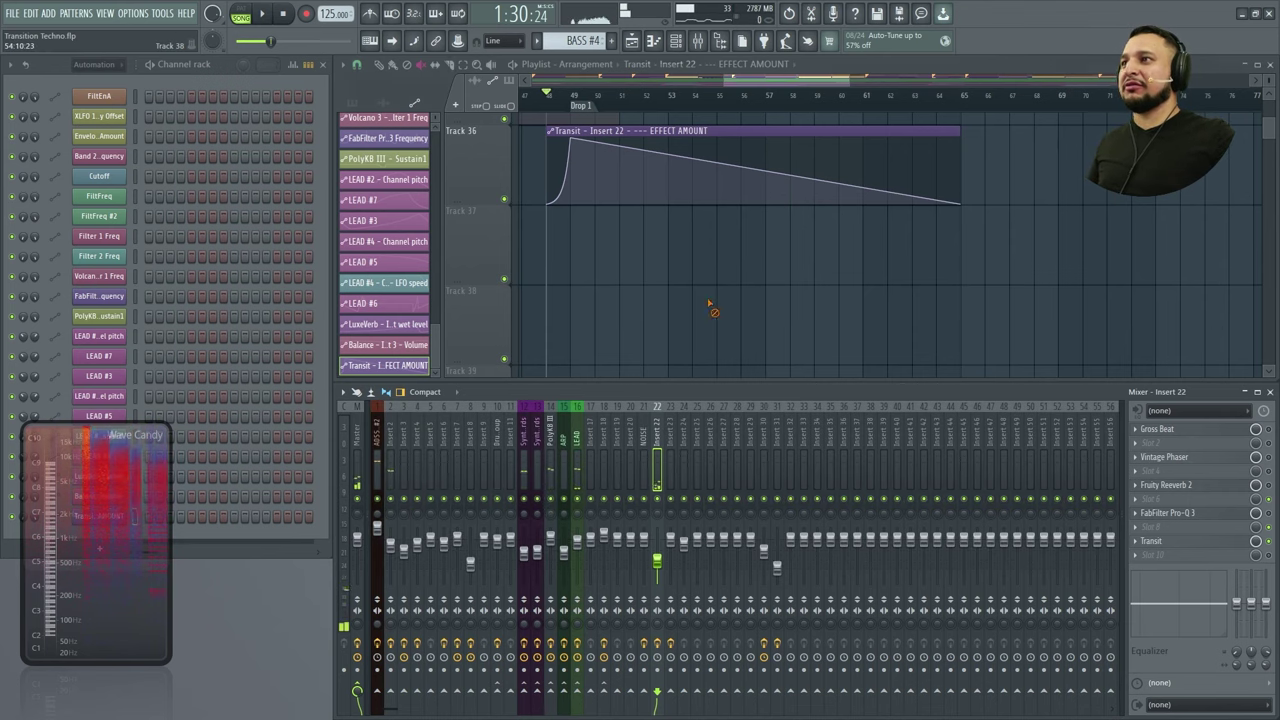
click(522, 96)
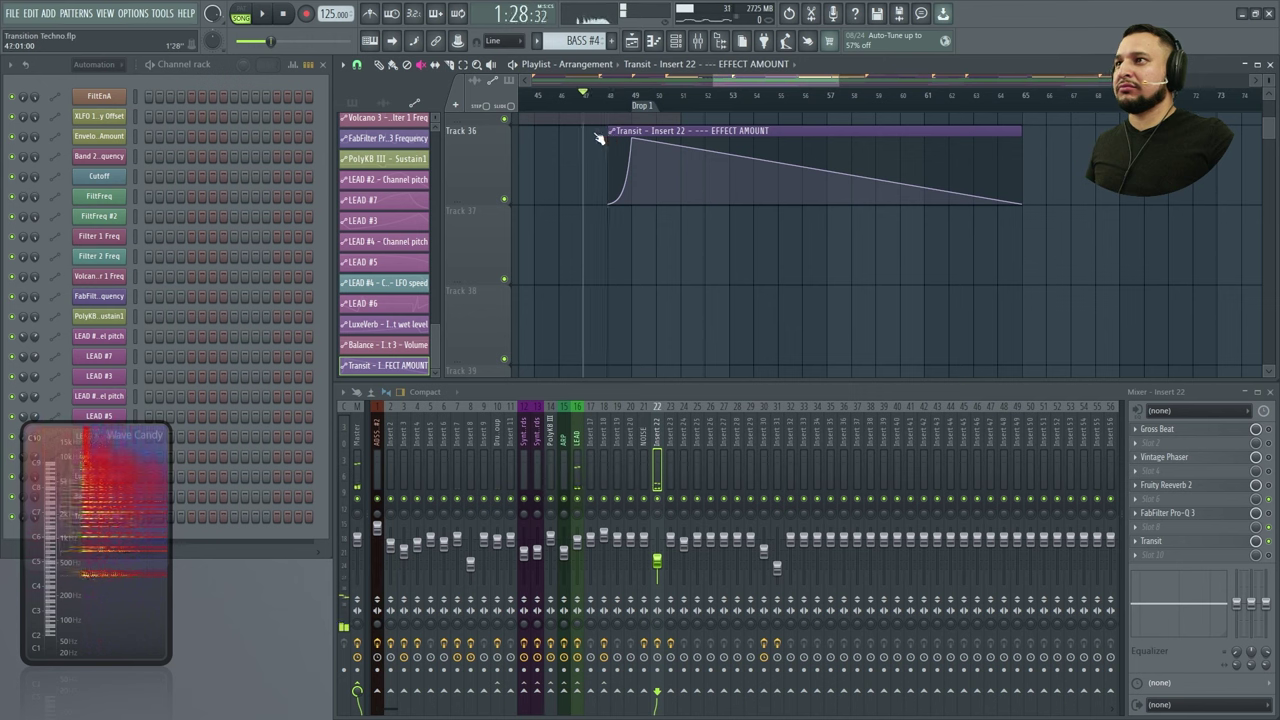
key(space)
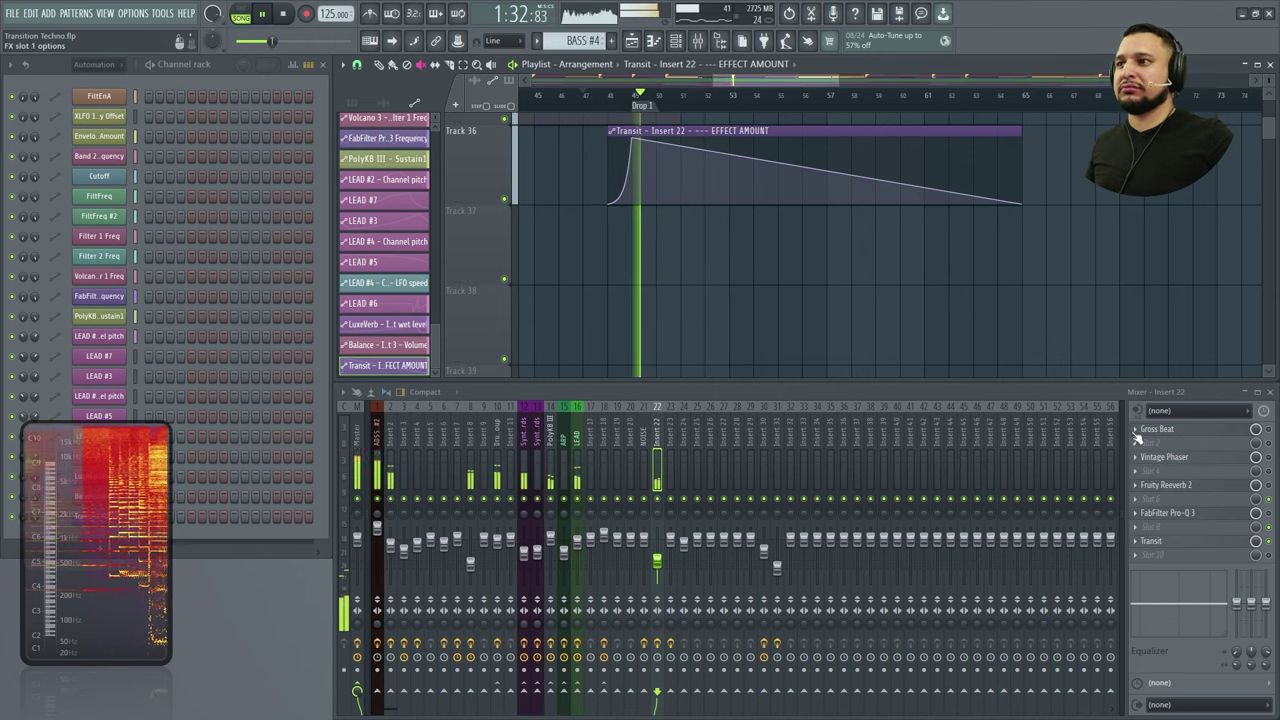
Stop playback and bend the Transit automation's rising curve into an abrupt jump at bar 49, the start of Drop 1
drag(578, 284, 692, 186)
key(space)
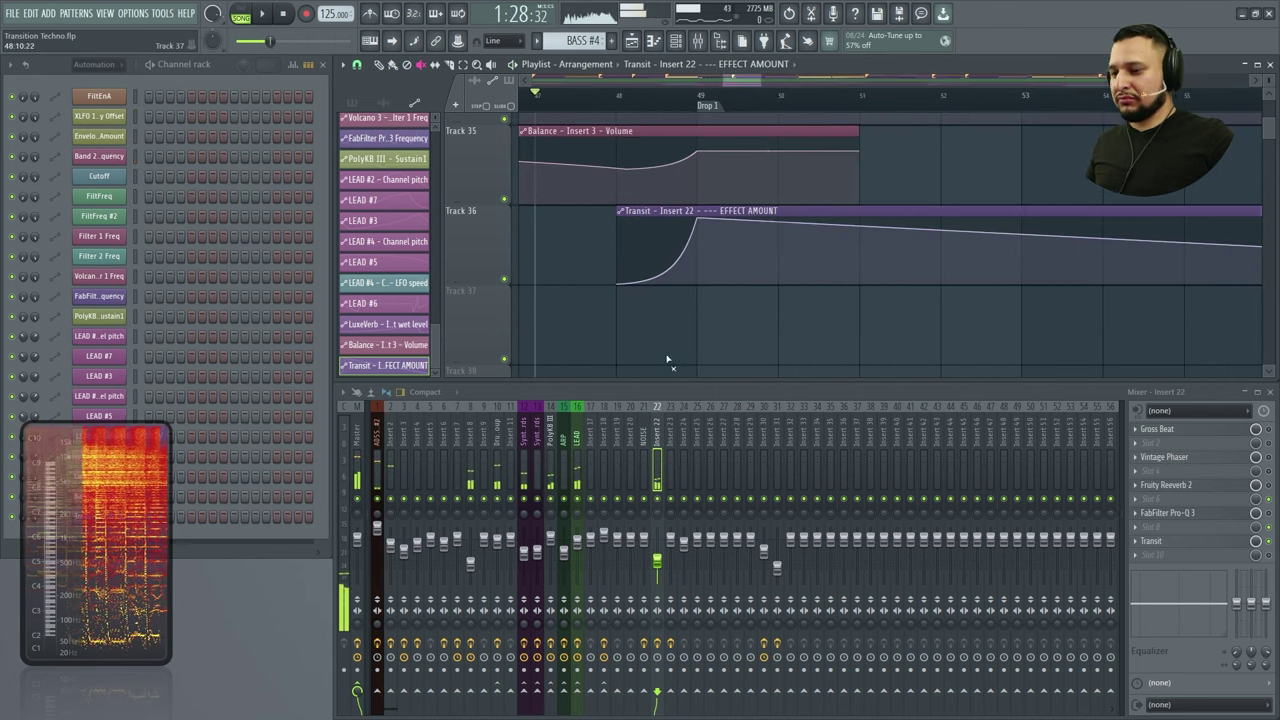
drag(657, 252, 657, 300)
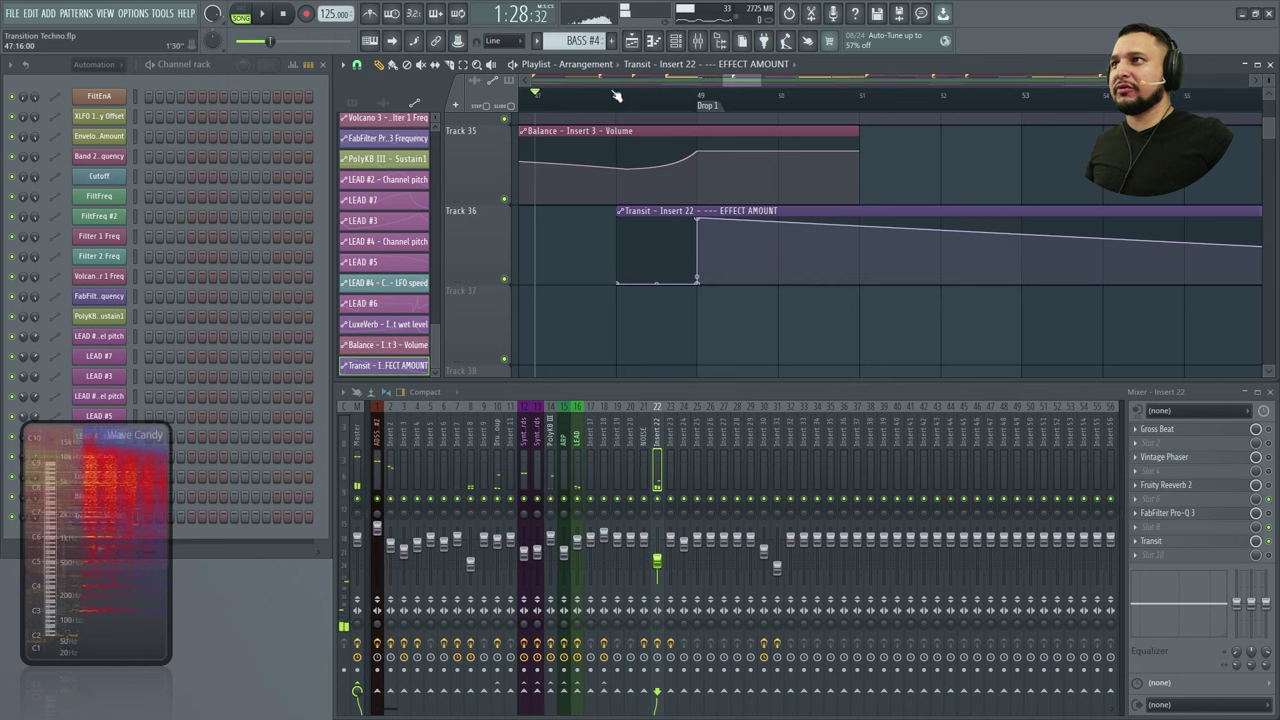
Play the revised transition in the full mix and review the playlist arrangement around Drop 1
key(space)
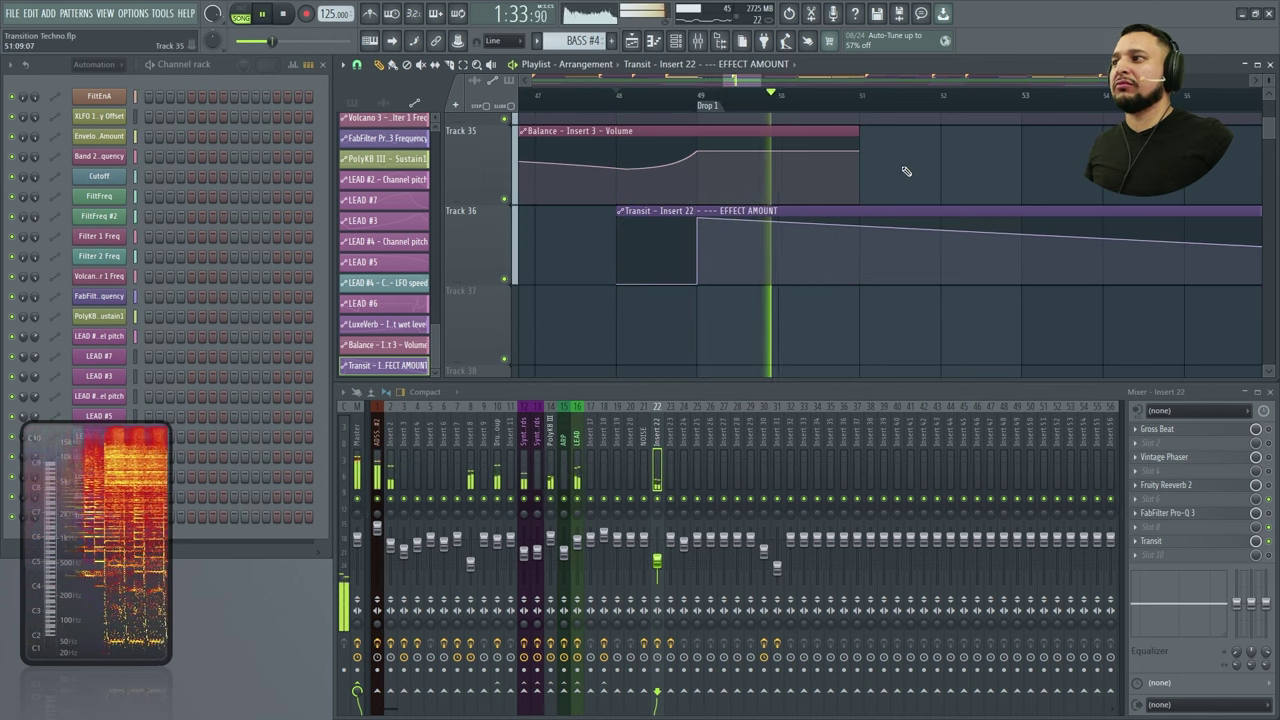
scroll(740, 360, down, 5)
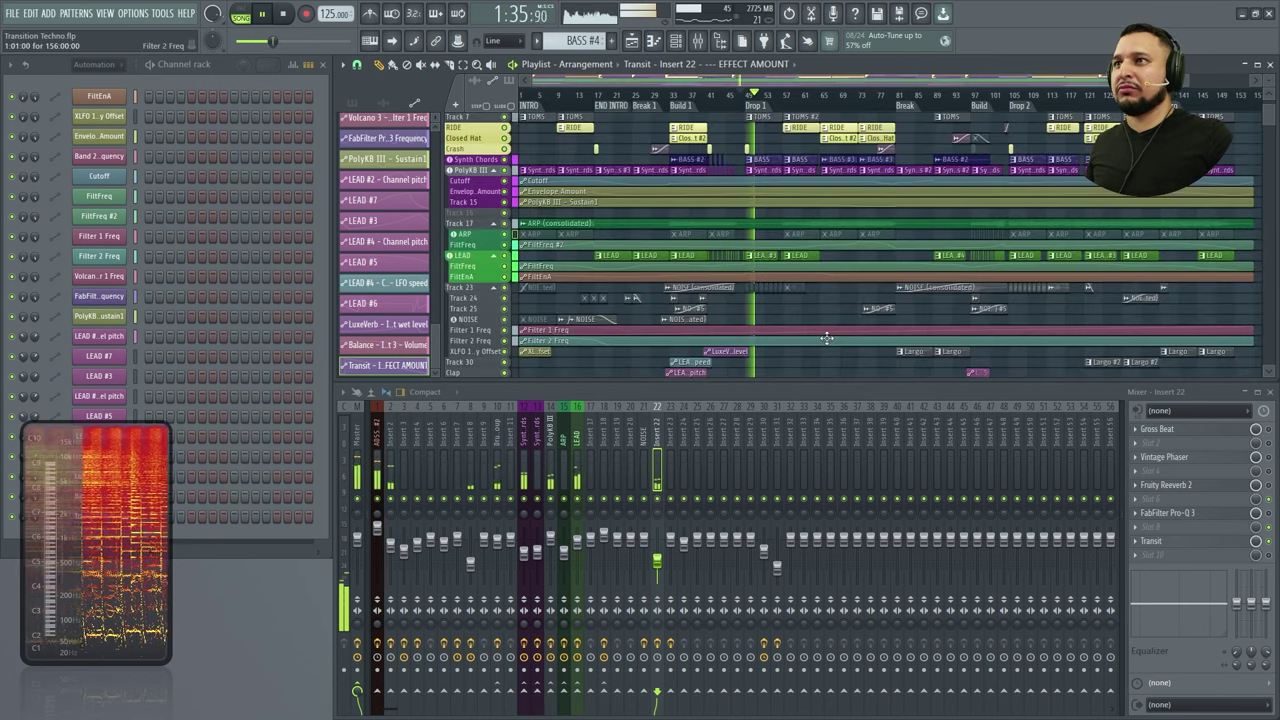
scroll(733, 370, down, 3)
drag(657, 291, 871, 357)
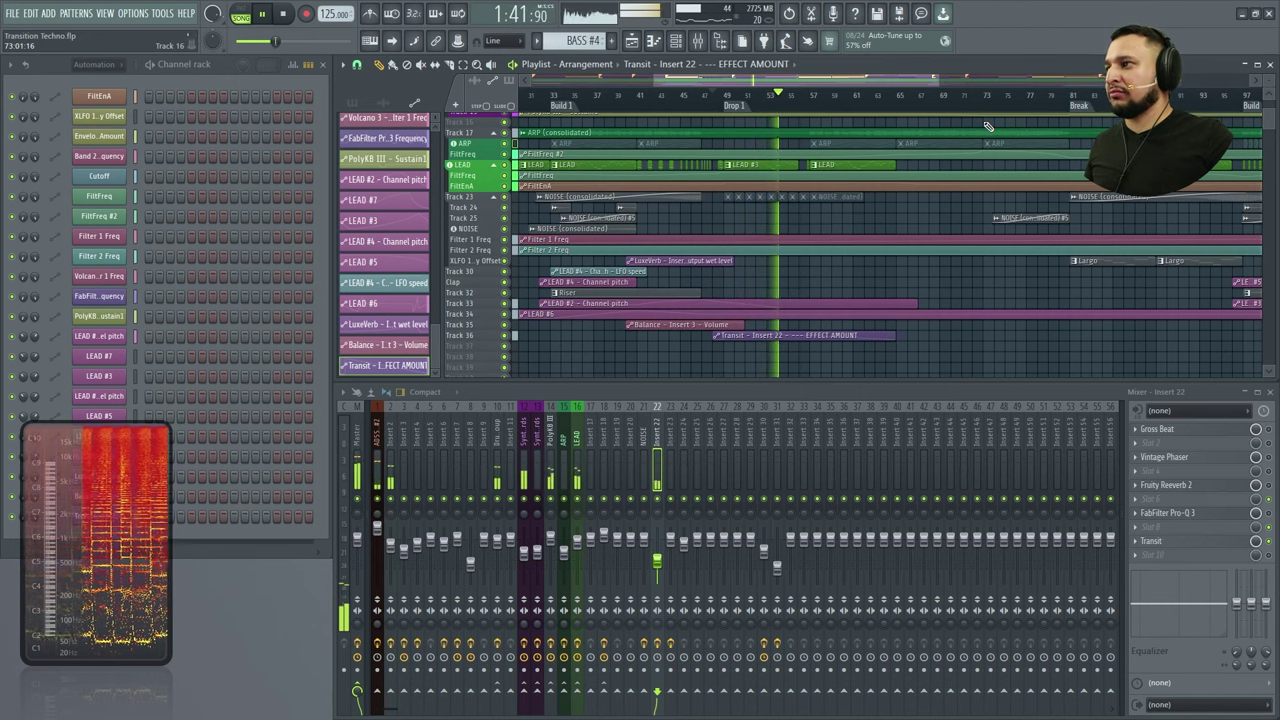
Open Transit on Insert 22 during playback, dismiss its Quick Start guide and relaunch the guide
click(1193, 544)
click(604, 364)
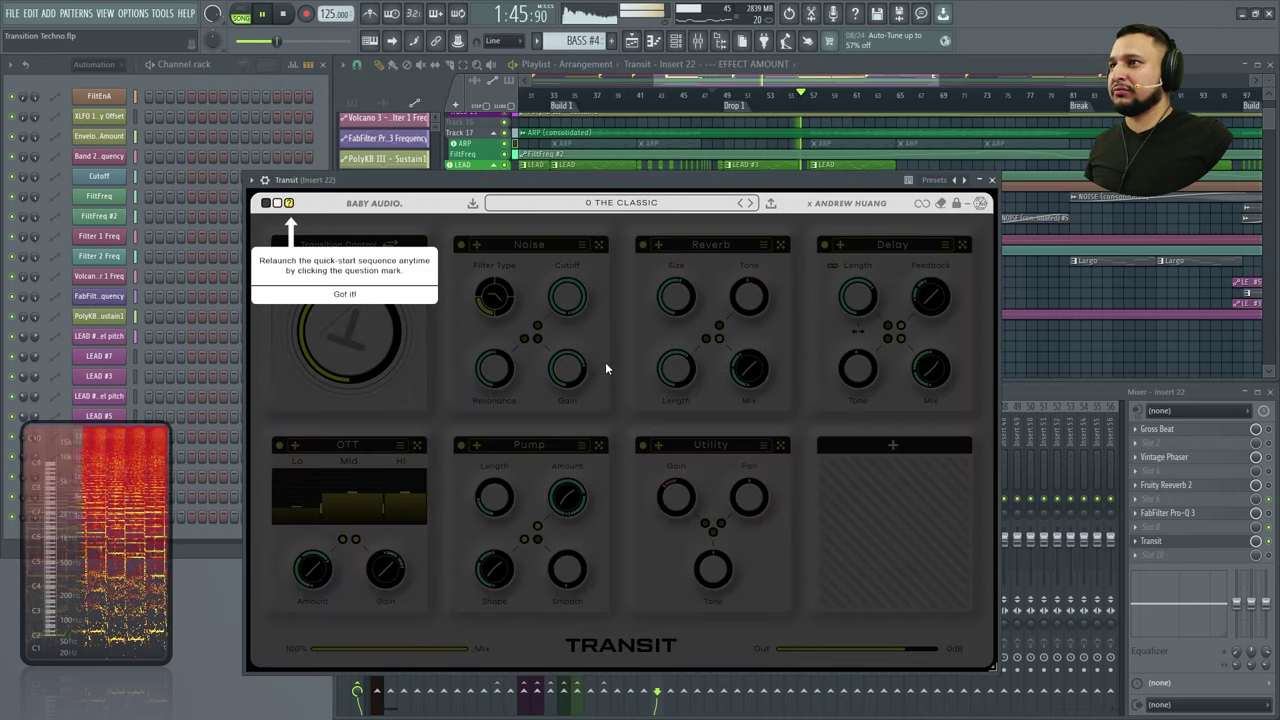
click(348, 295)
click(289, 202)
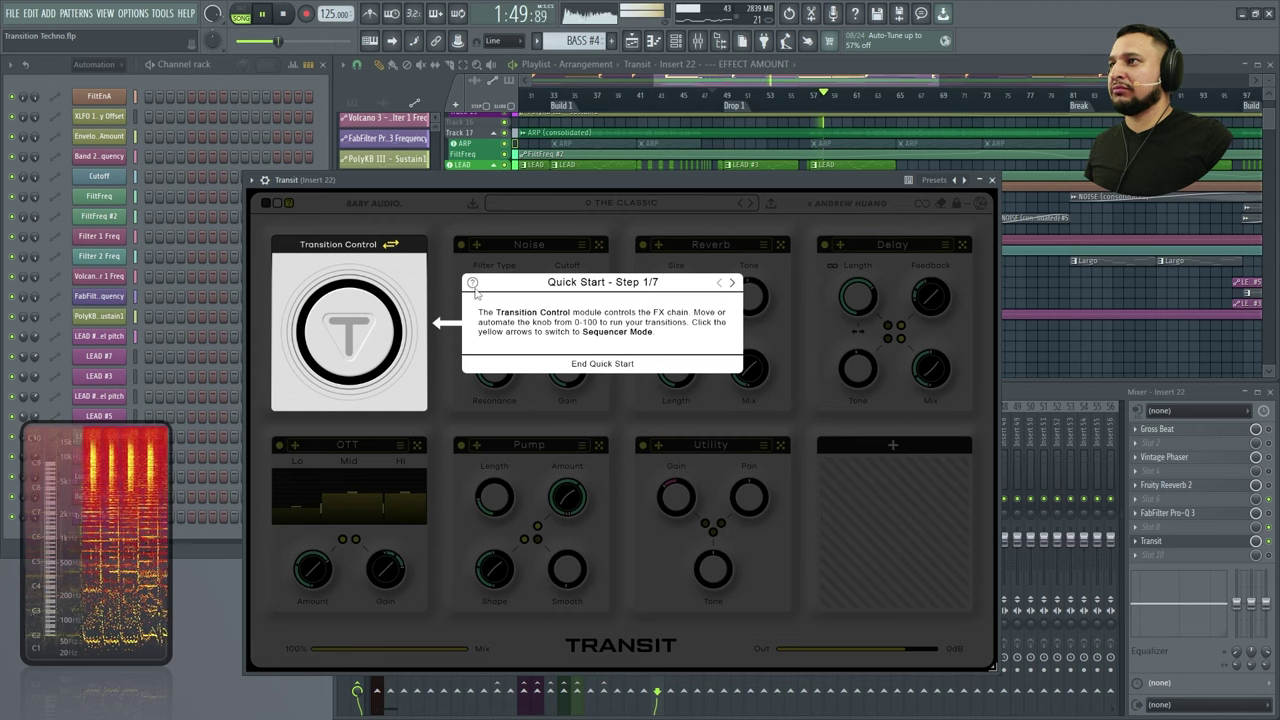
End the Quick Start guide and switch Transit's Transition Control to Sequencer Mode, with playback stopped and the plugin closed at the end
click(604, 364)
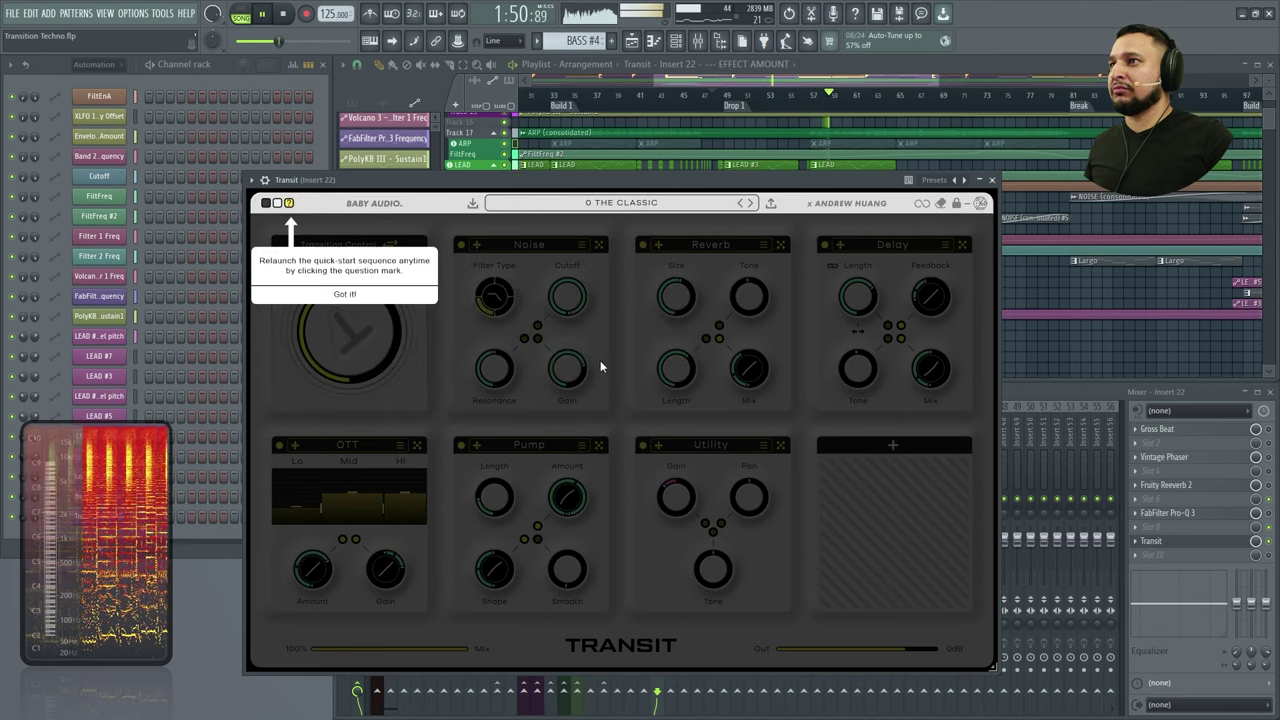
click(345, 294)
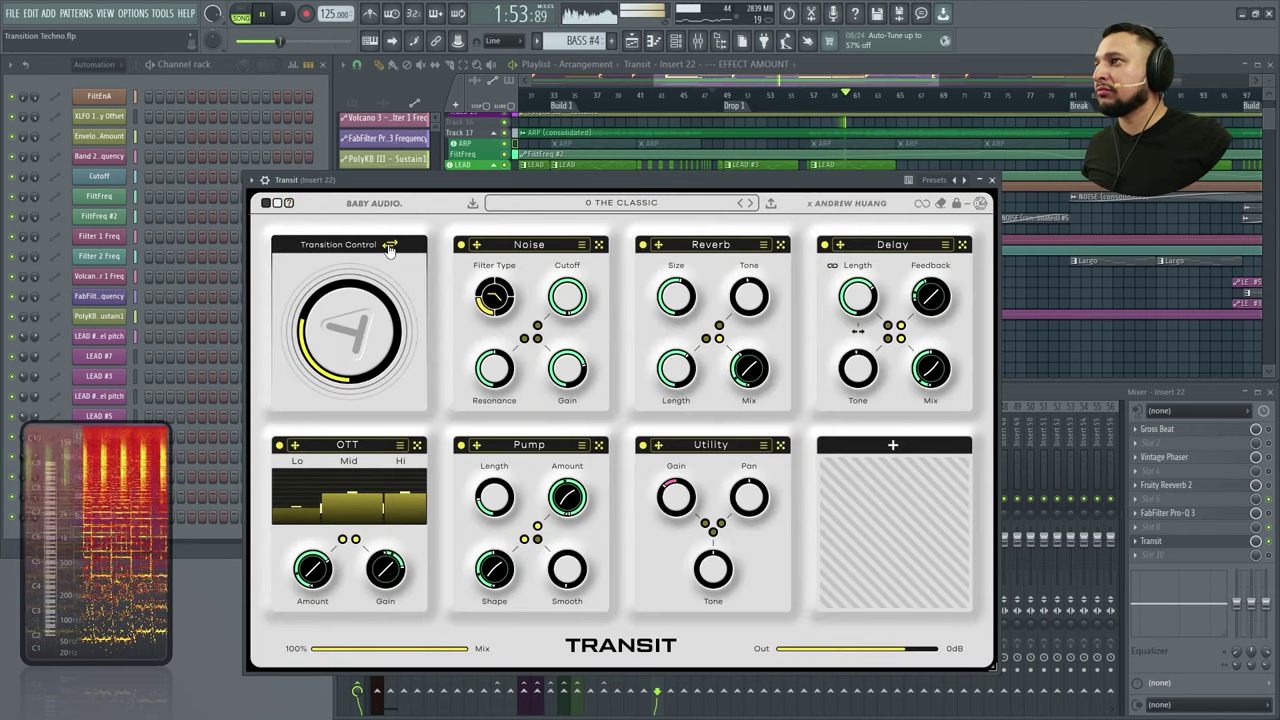
click(390, 245)
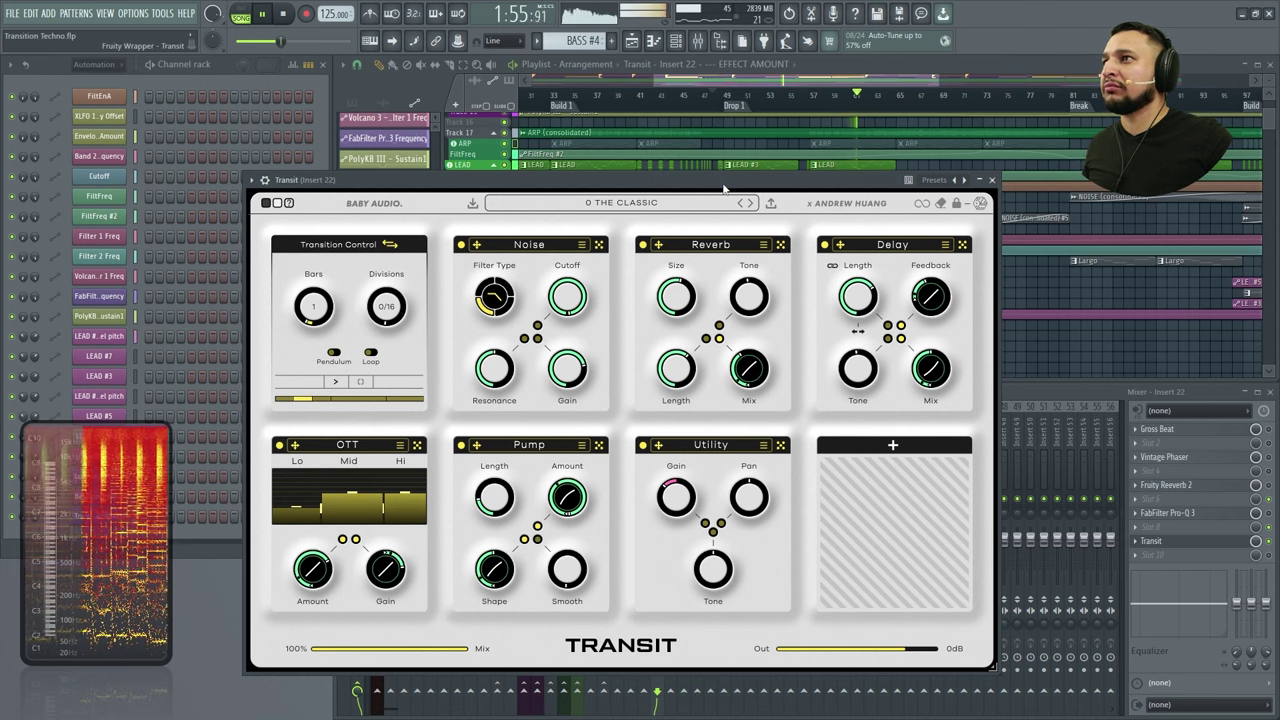
key(space)
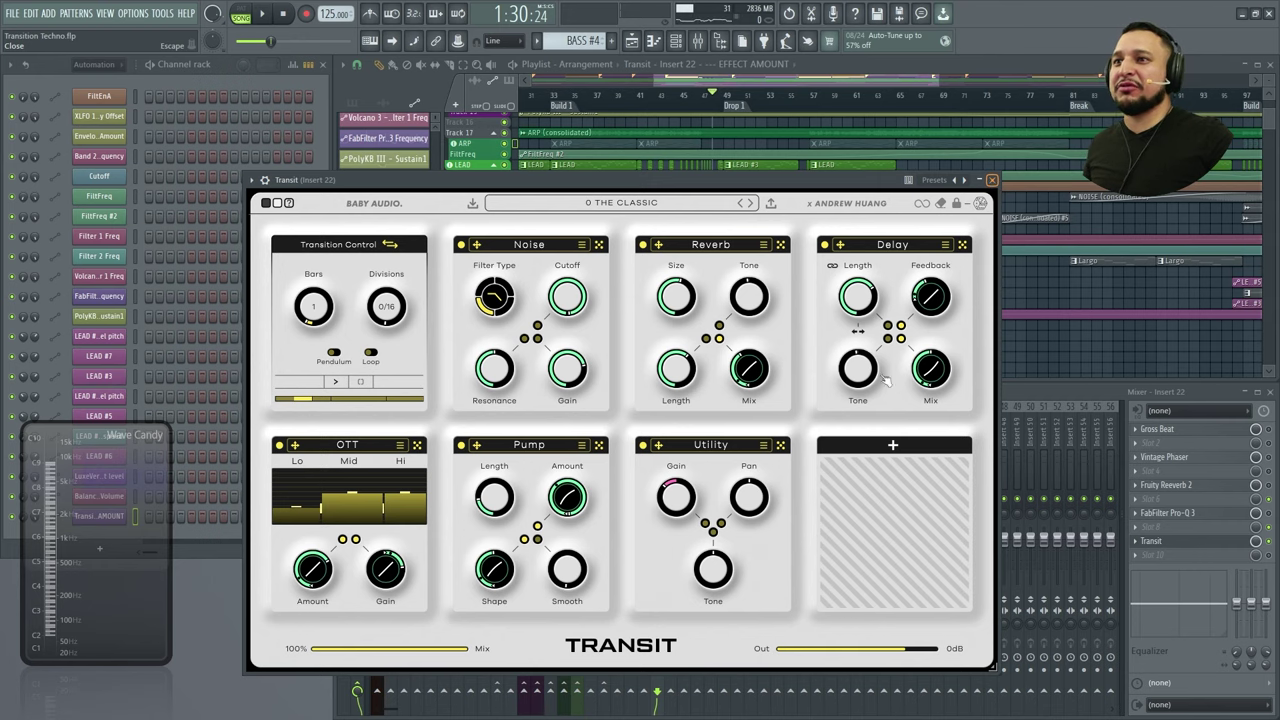
key(Escape)
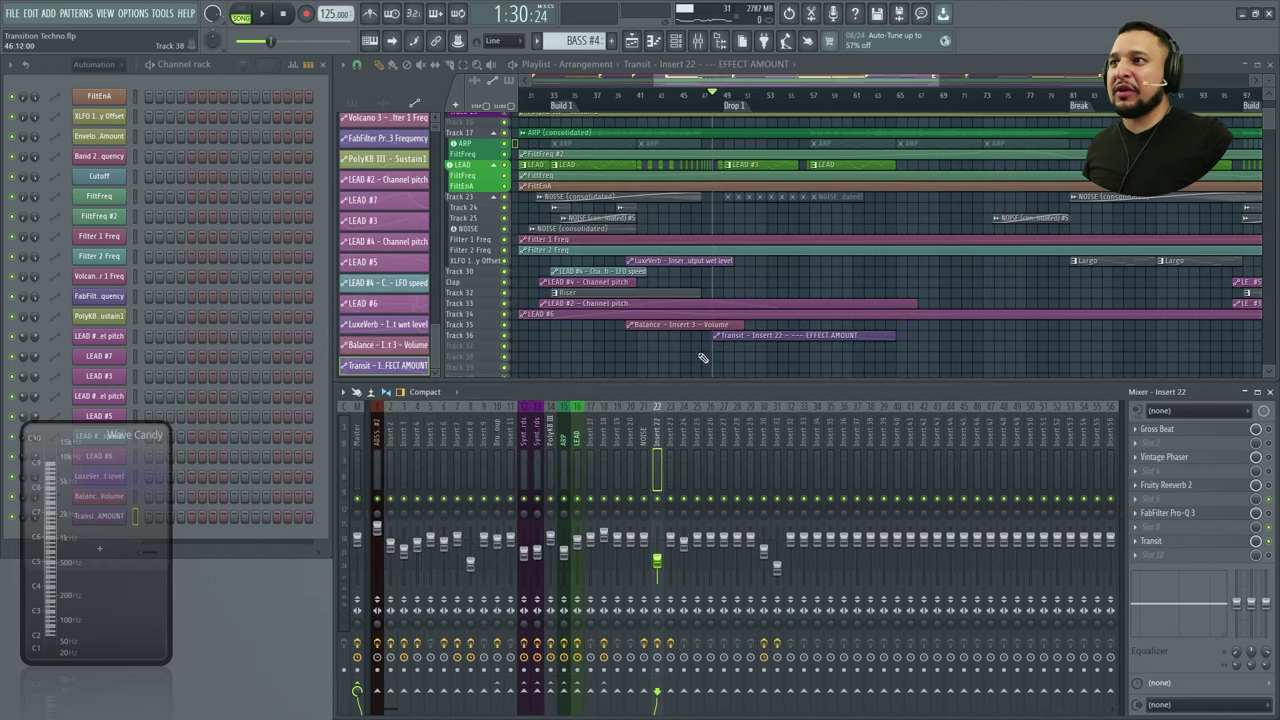
Inspect the Transit automation clip on Track 36 and Insert 22's Gross Beat, Vintage Phaser, Fruity Reeverb 2 and FabFilter Pro-Q 3 settings
scroll(690, 360, down, 3)
drag(676, 345, 876, 298)
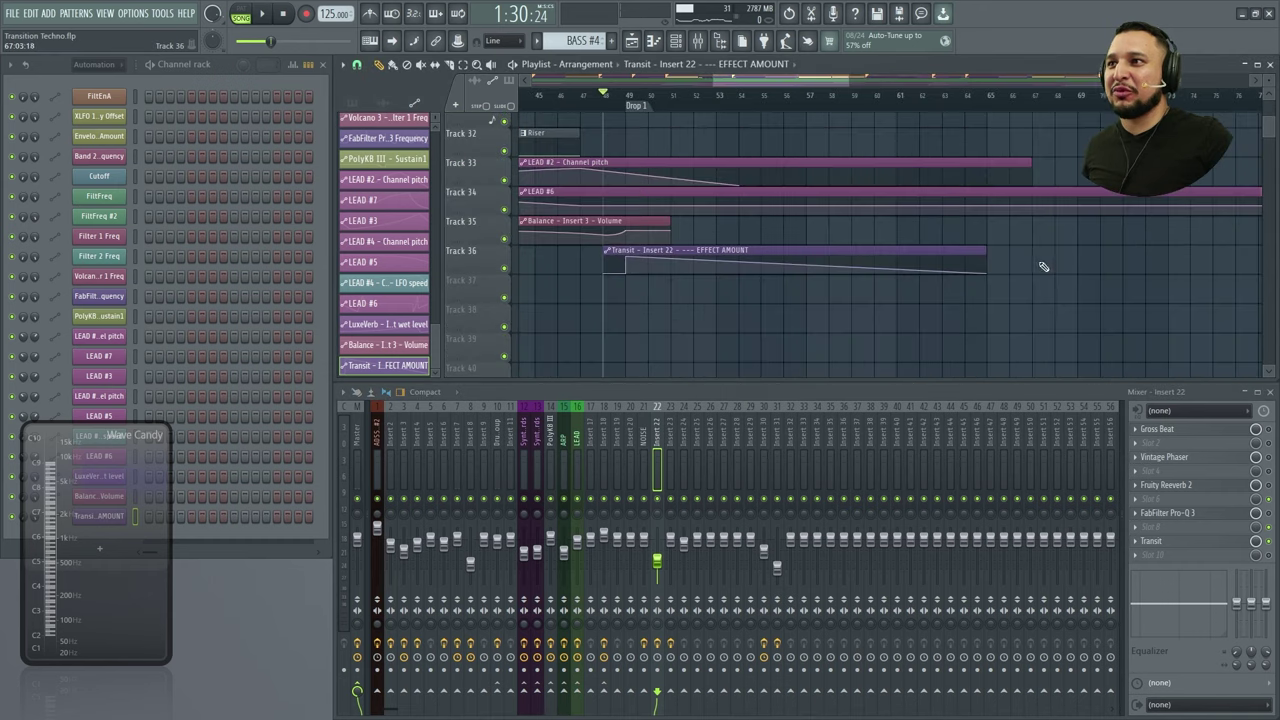
click(1195, 432)
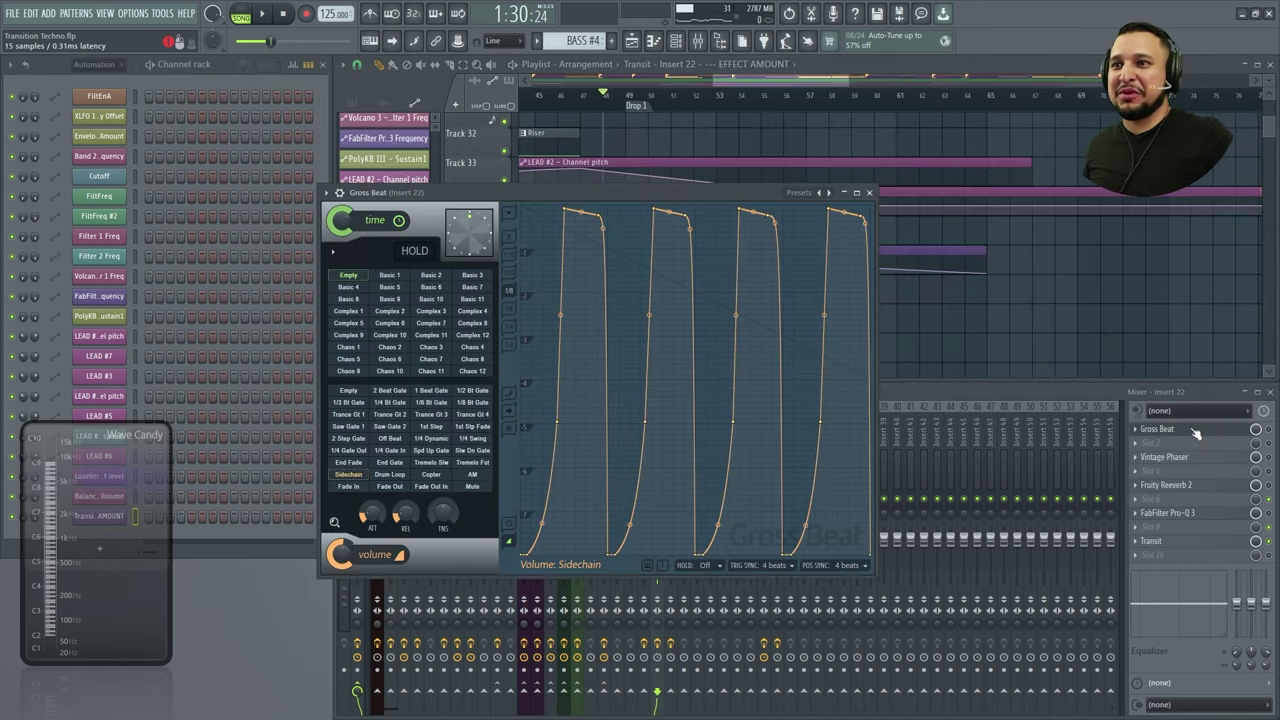
click(1195, 432)
click(1195, 432)
click(1203, 457)
click(1212, 484)
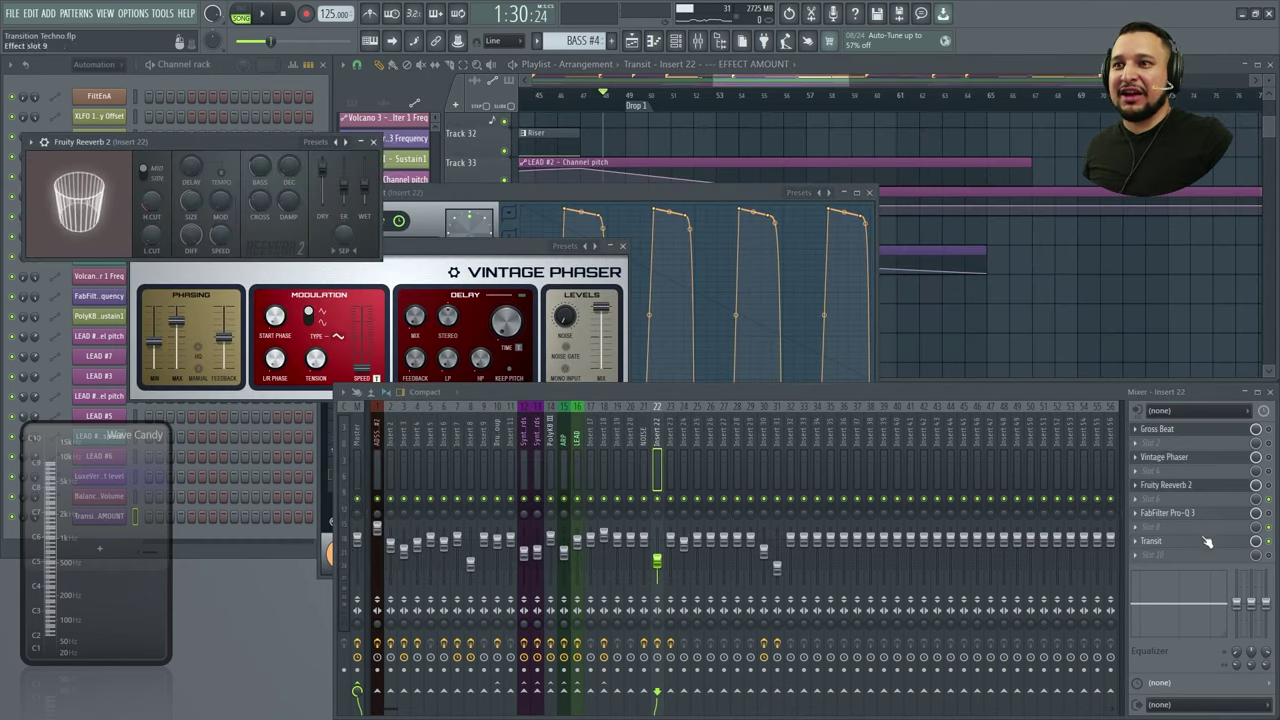
click(1195, 514)
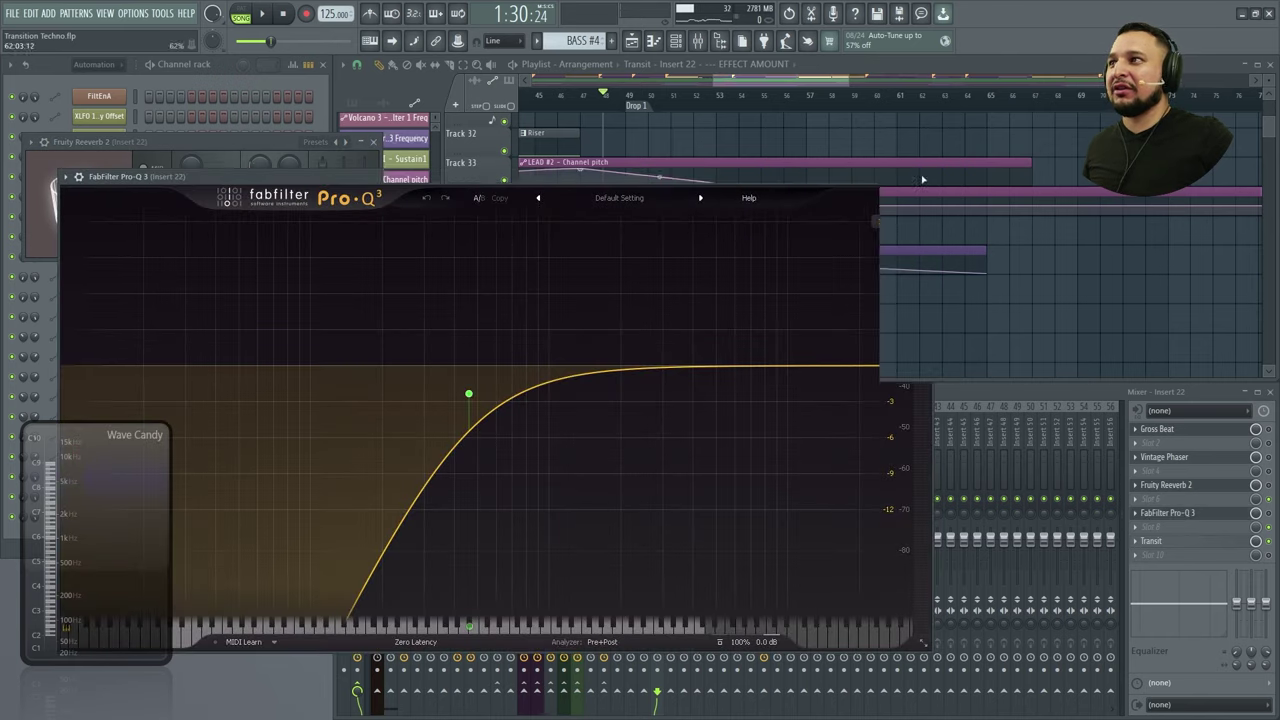
click(925, 176)
click(623, 246)
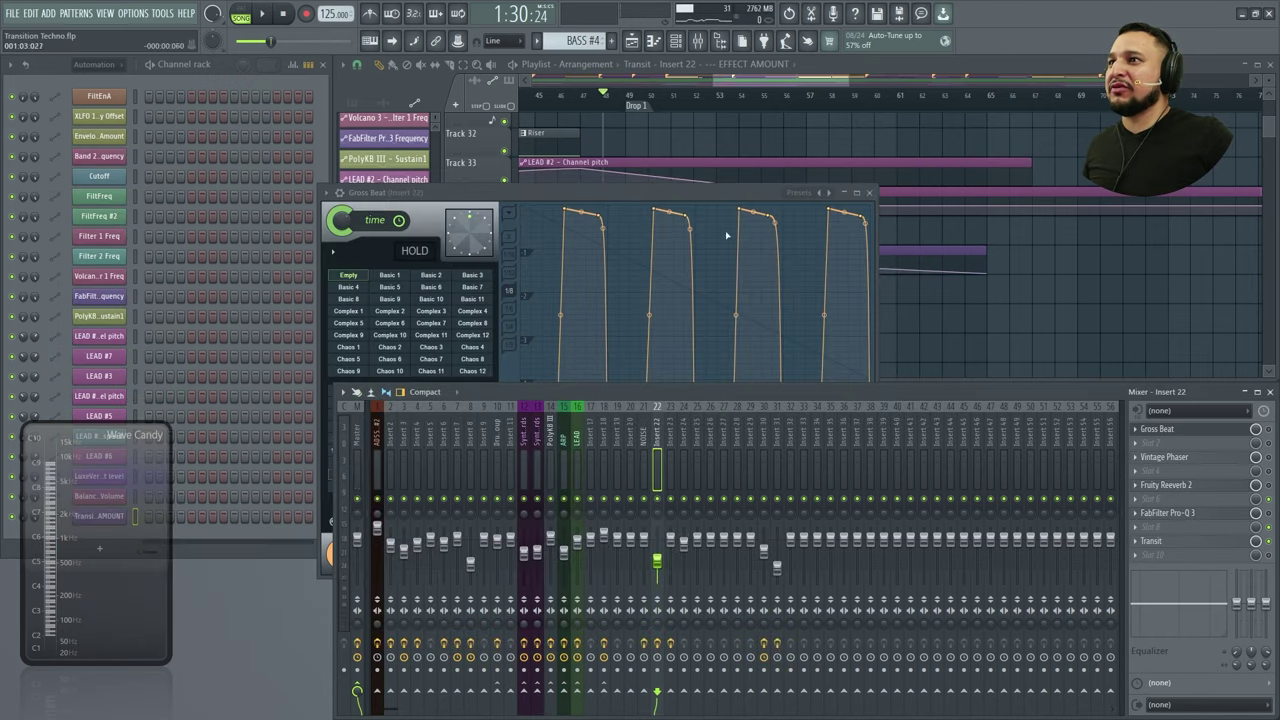
click(870, 193)
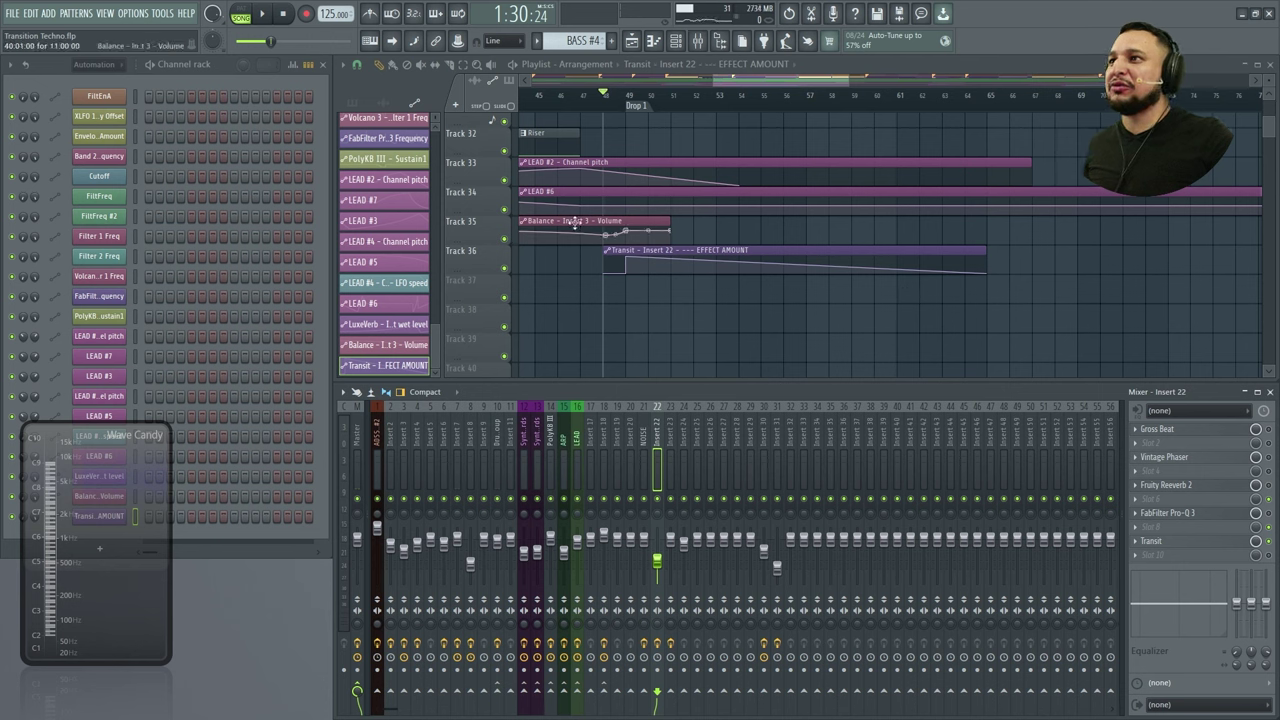
Examine the muted noise clips on Track 23 around Drop 1 and the Transit automation on Track 36
scroll(593, 232, up, 8)
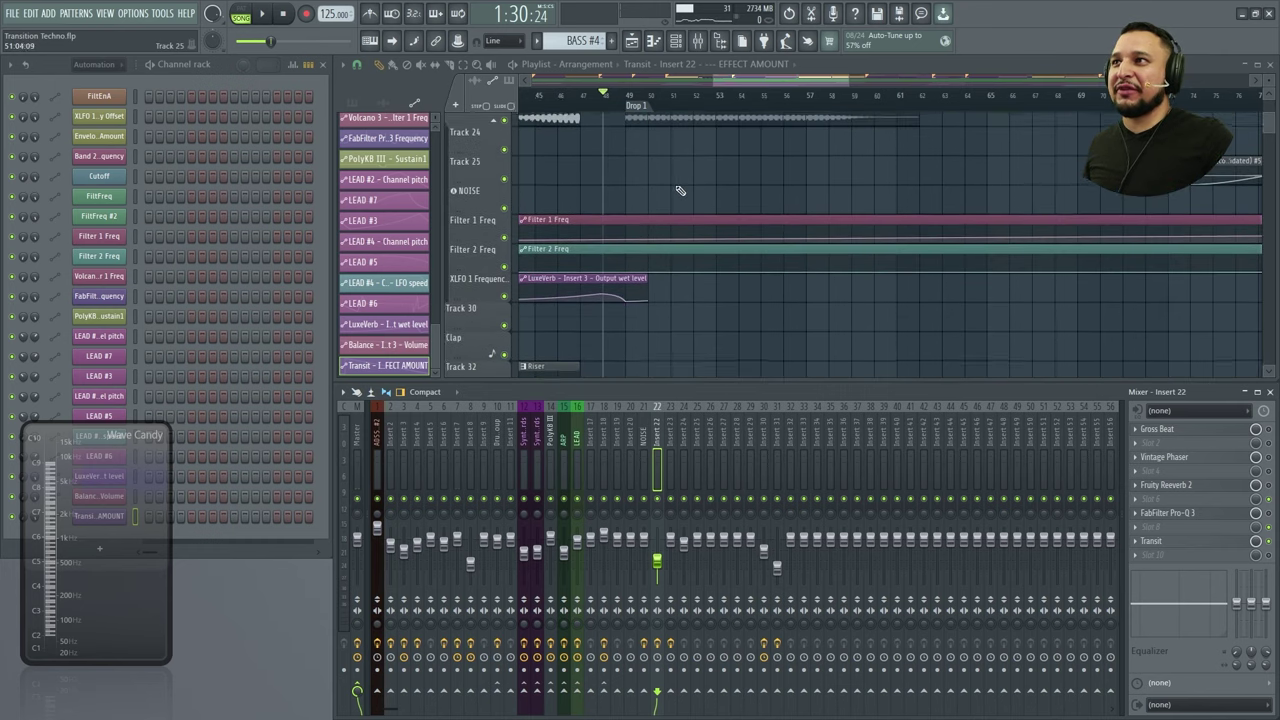
drag(580, 334, 770, 360)
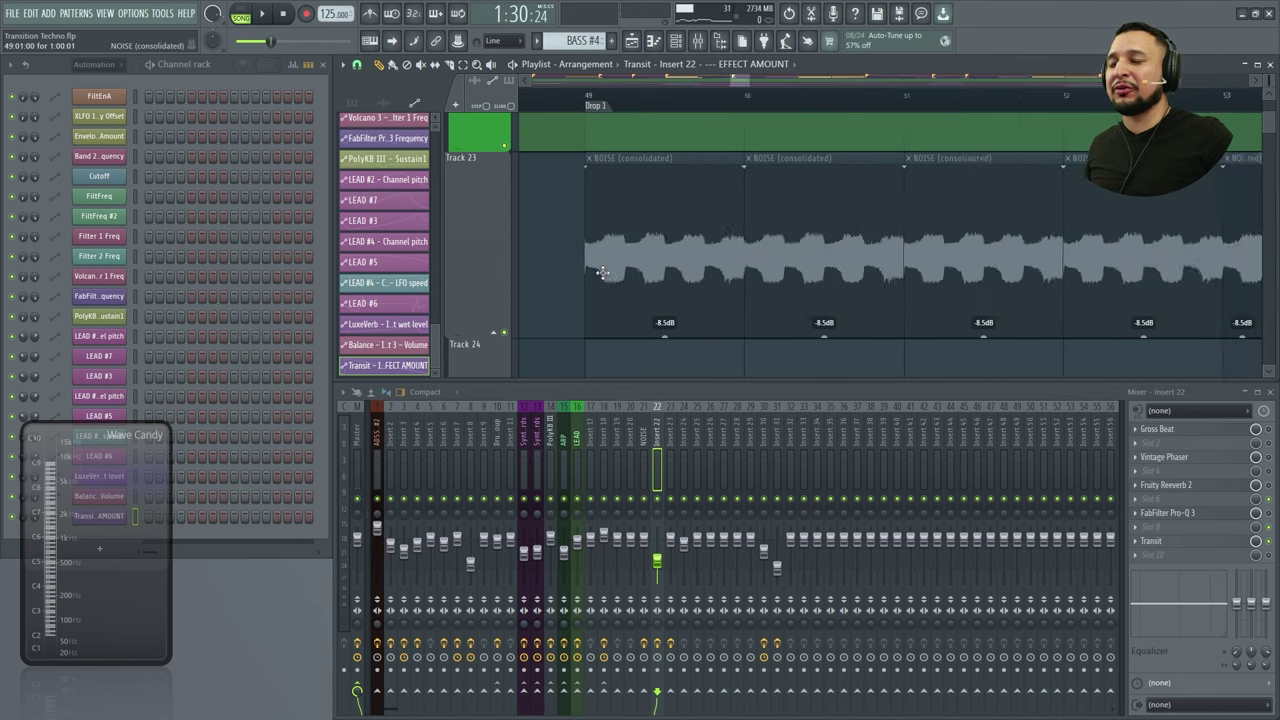
scroll(600, 268, down, 2)
scroll(598, 258, up, 4)
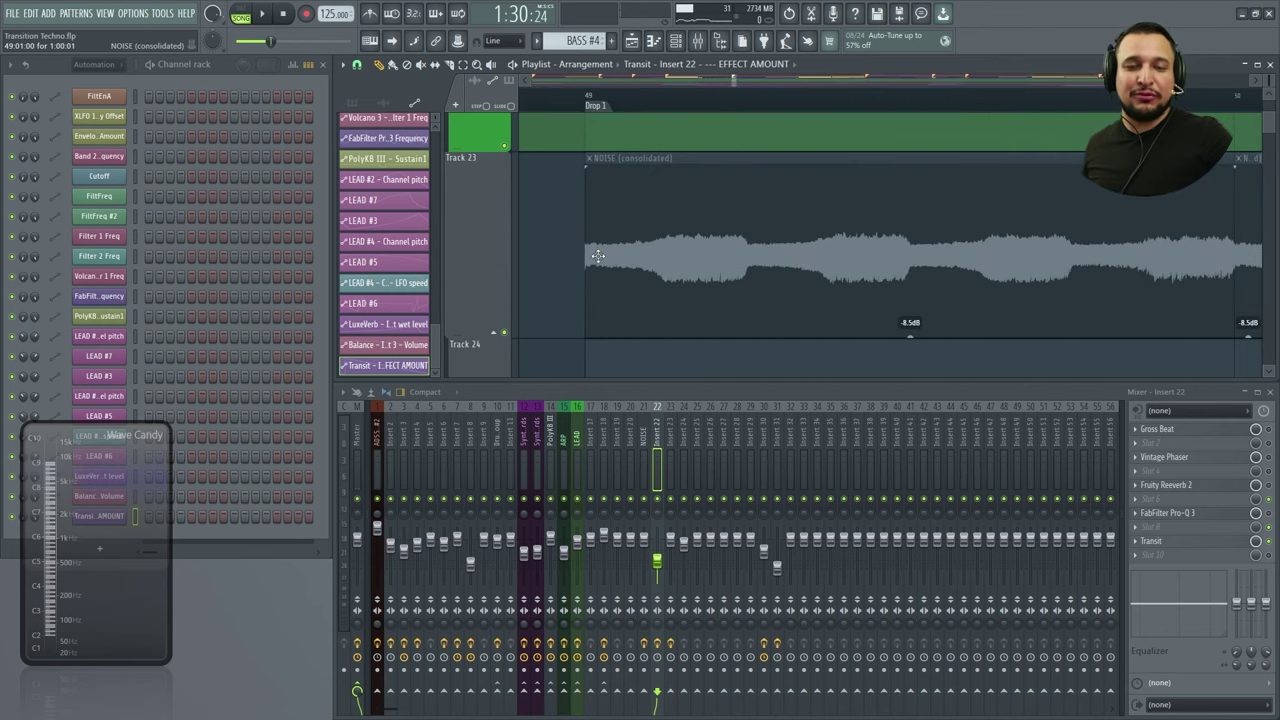
scroll(600, 258, down, 2)
scroll(733, 238, down, 3)
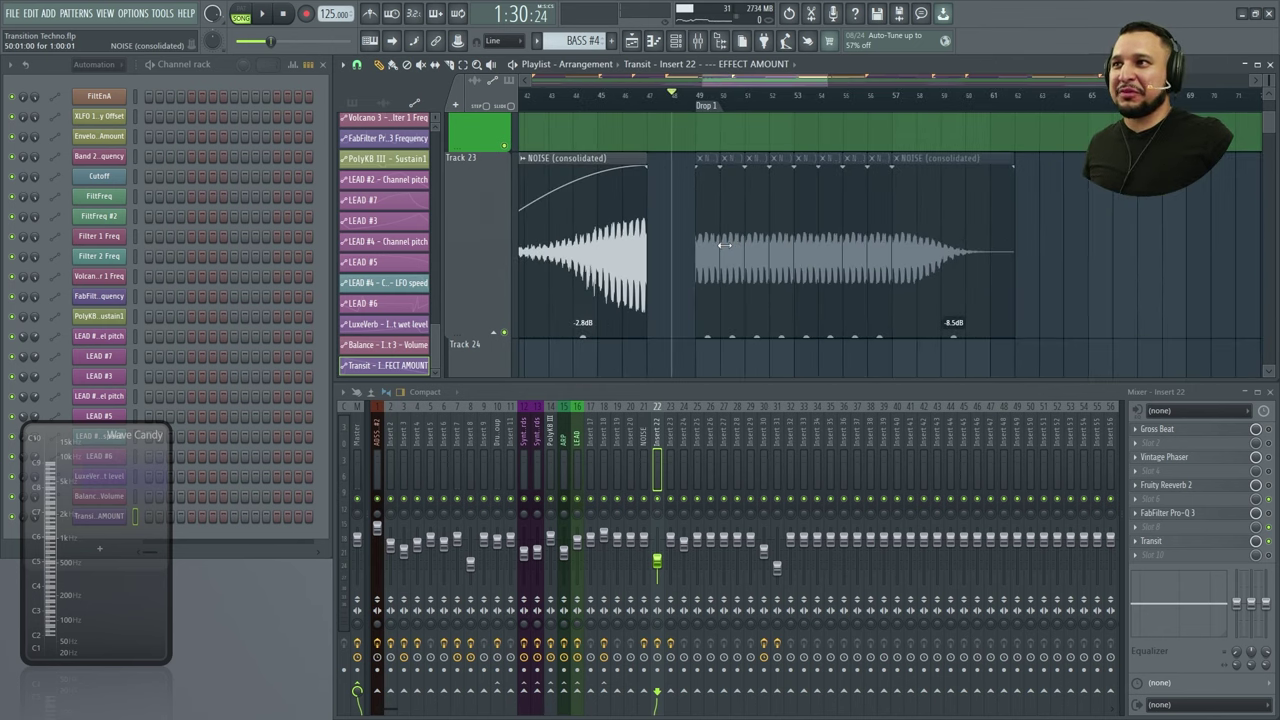
scroll(733, 309, down, 10)
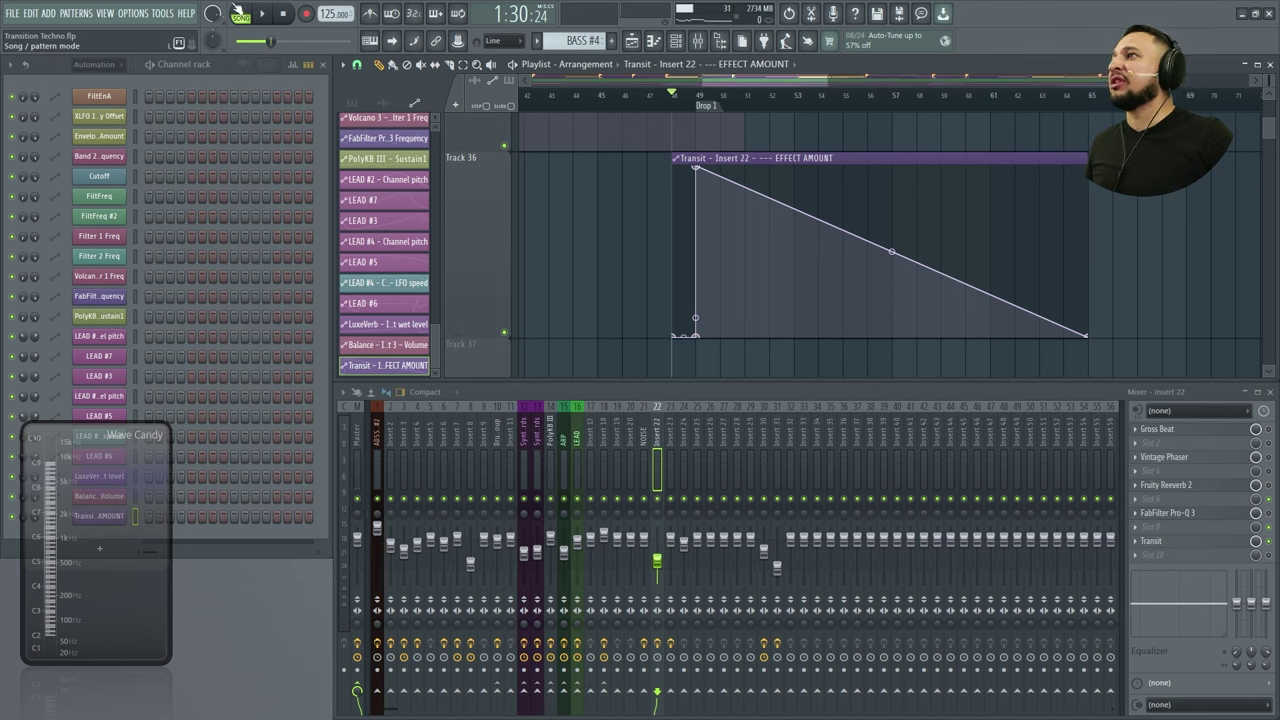
Switch all audio clips to realtime stretching and set the project tempo to 150 BPM
click(162, 13)
mouse_move(205, 178)
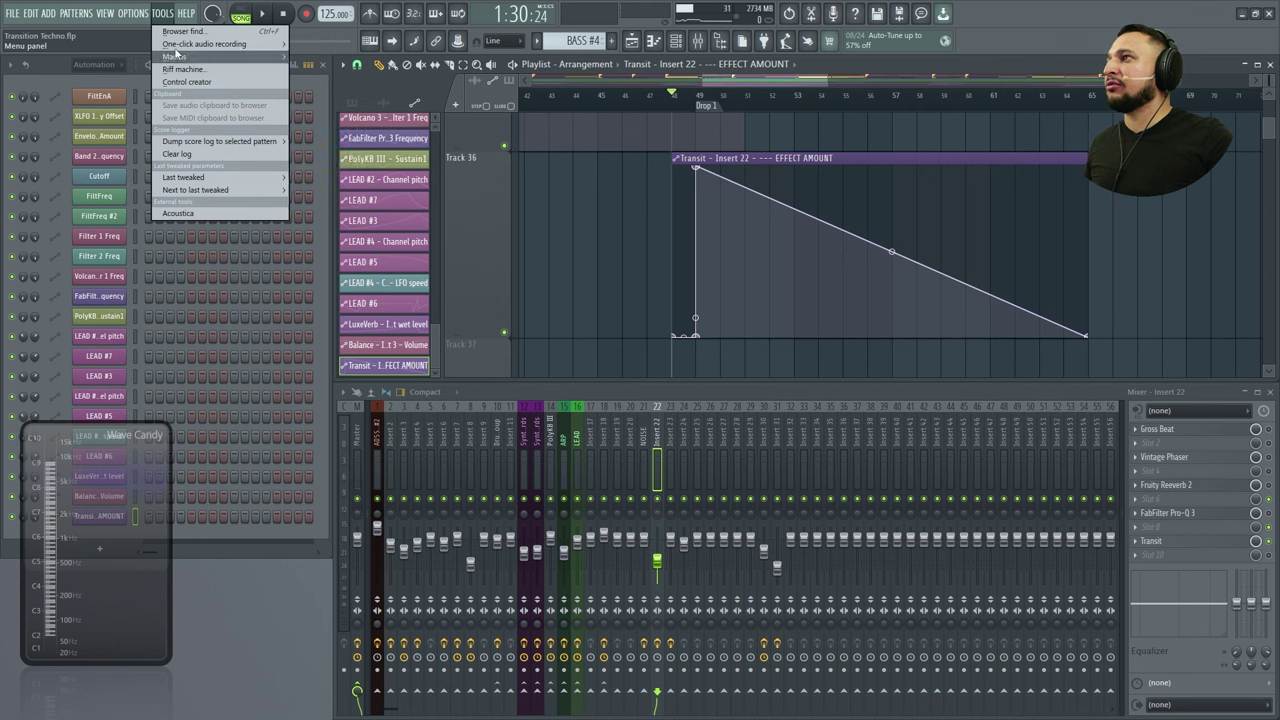
mouse_move(177, 57)
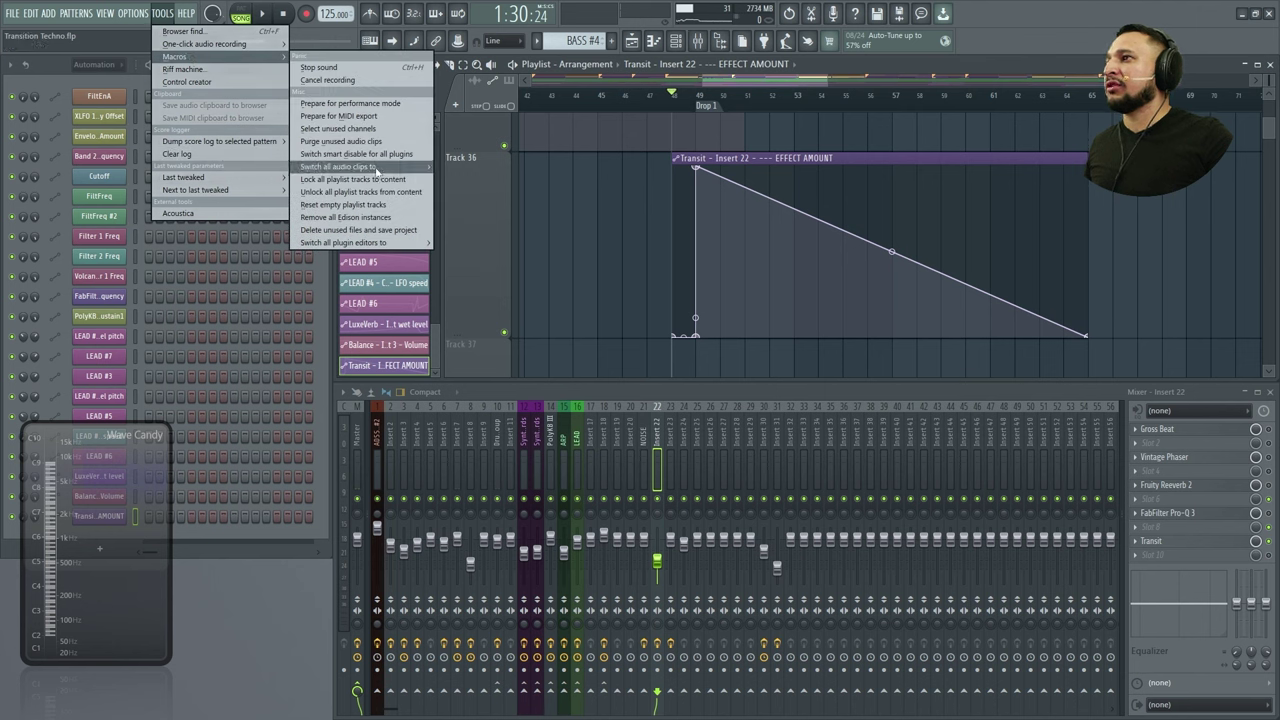
mouse_move(379, 172)
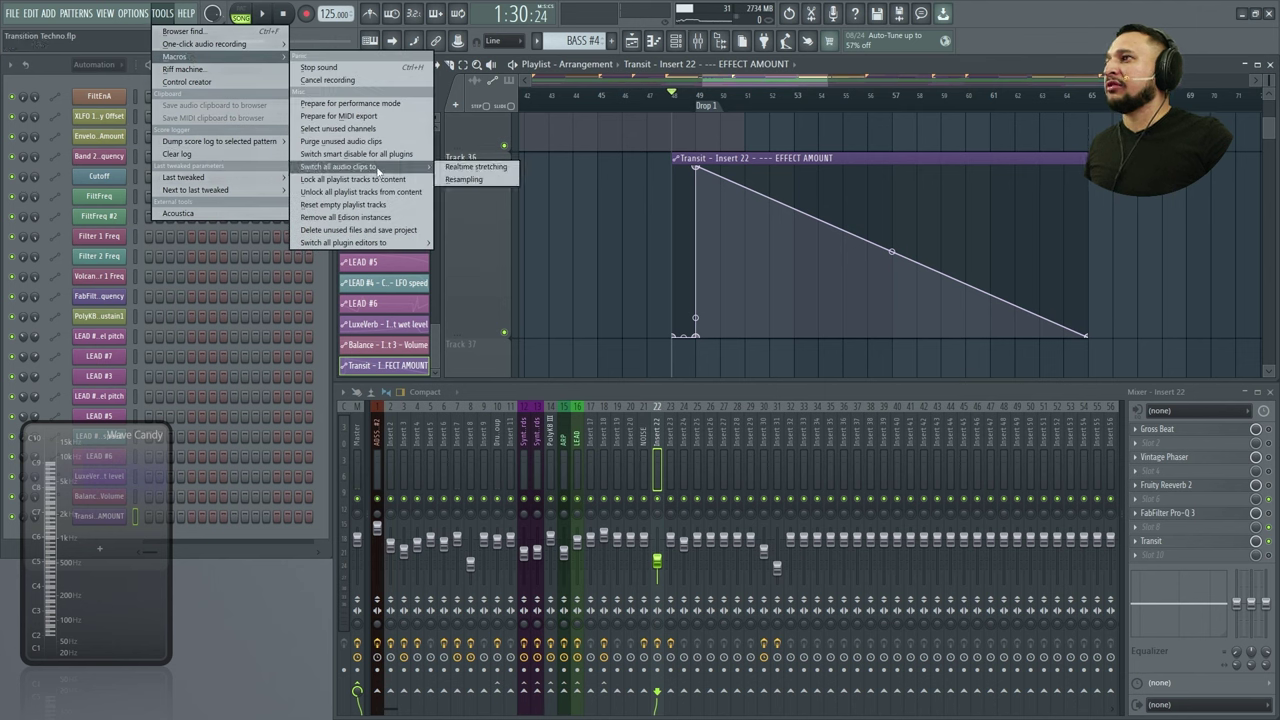
click(489, 168)
click(749, 409)
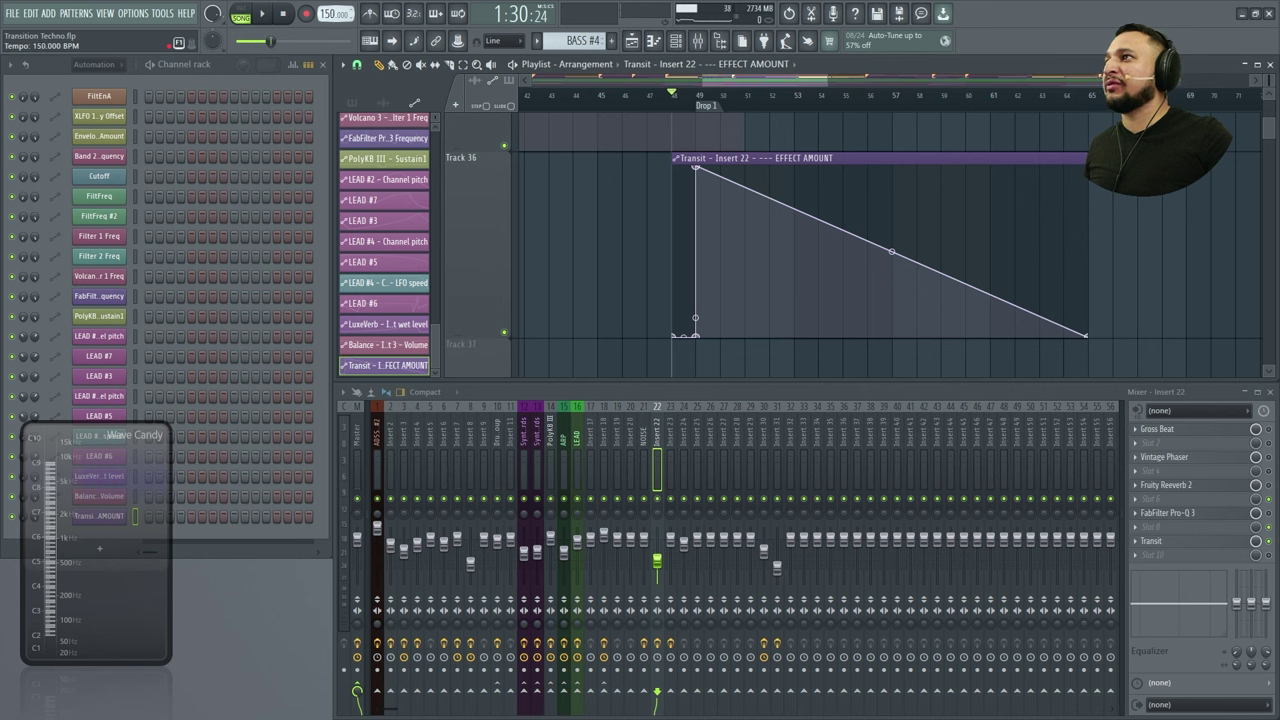
Place the playhead near bar 45 and unmute the noise clips following Drop 1 on Track 23
click(606, 94)
scroll(742, 216, up, 2)
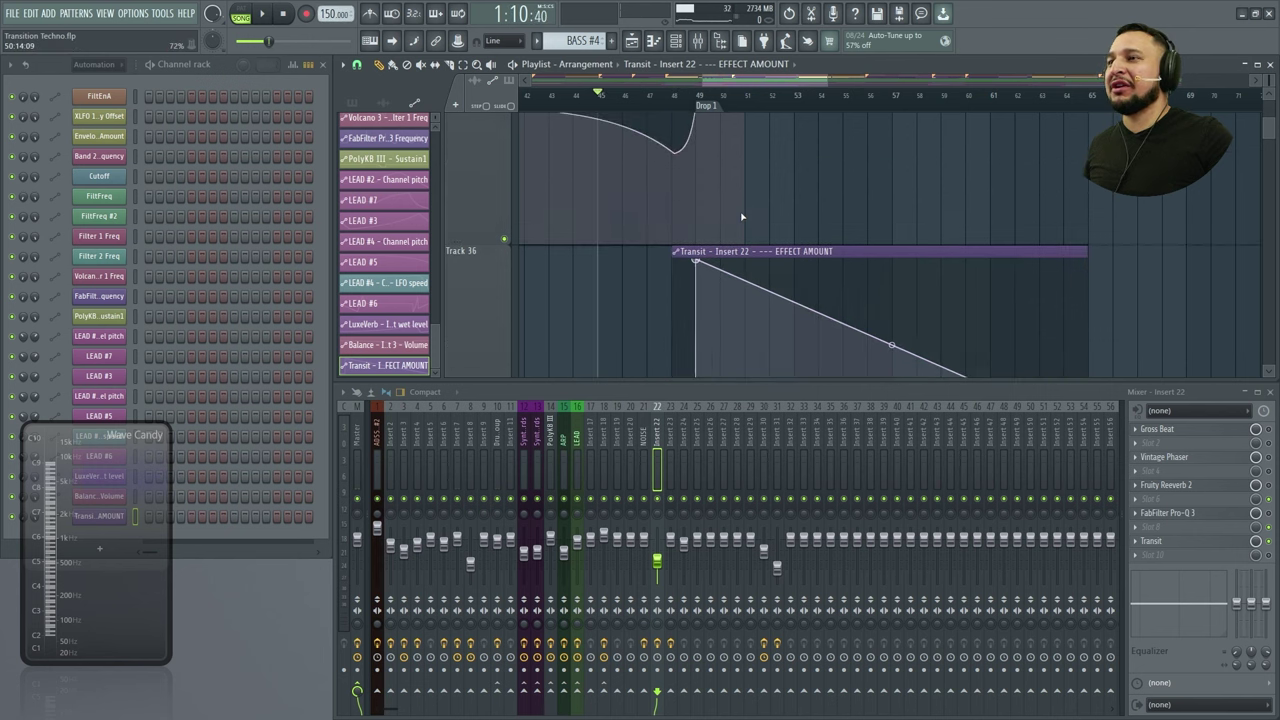
scroll(742, 216, up, 8)
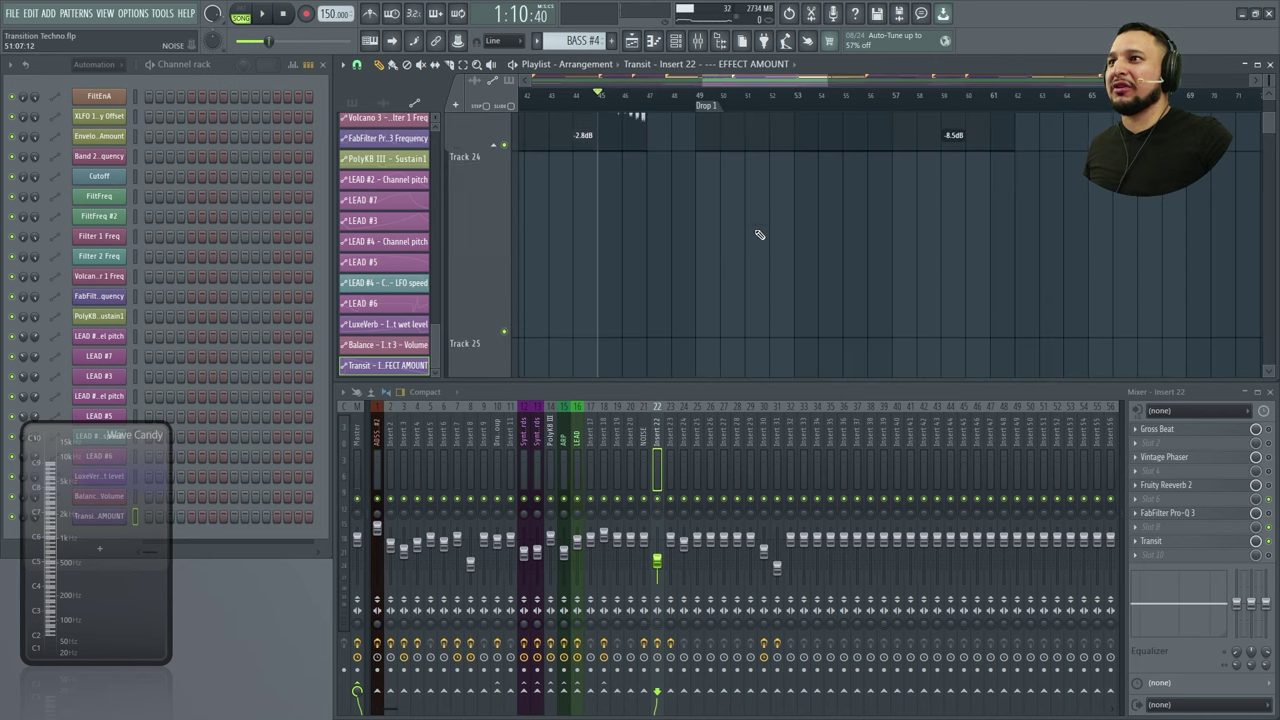
scroll(758, 228, up, 3)
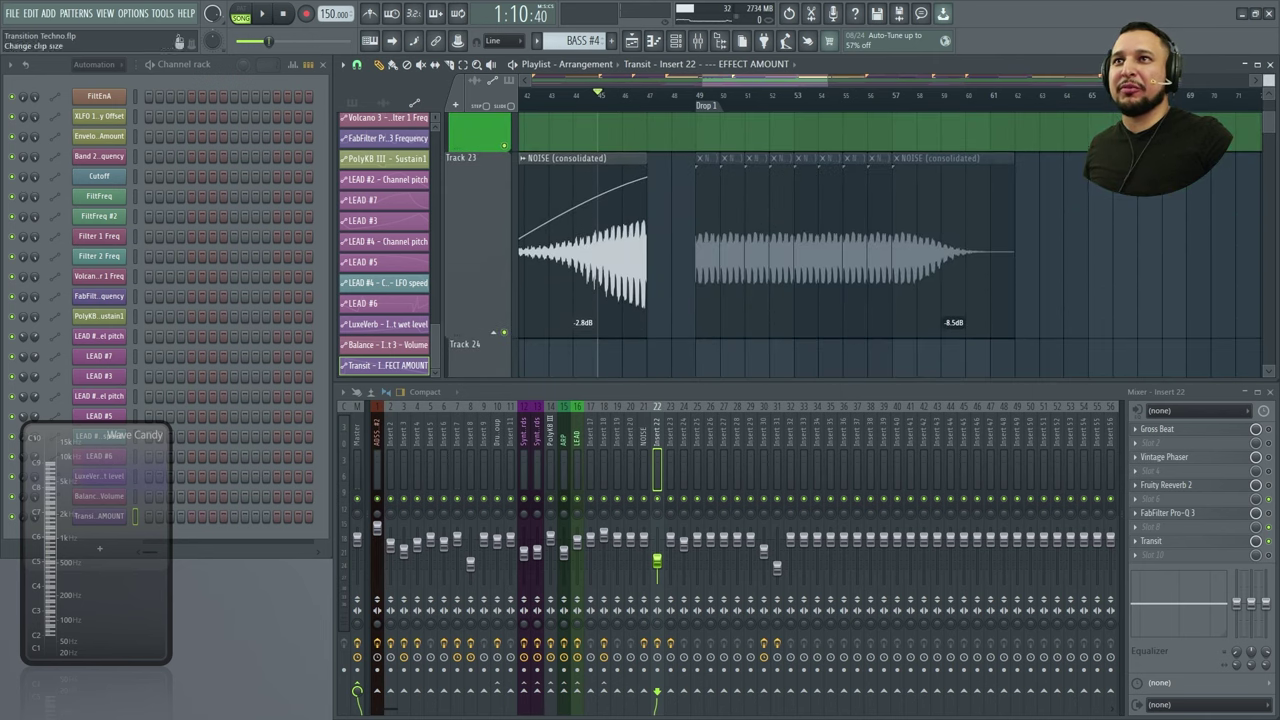
scroll(963, 319, down, 3)
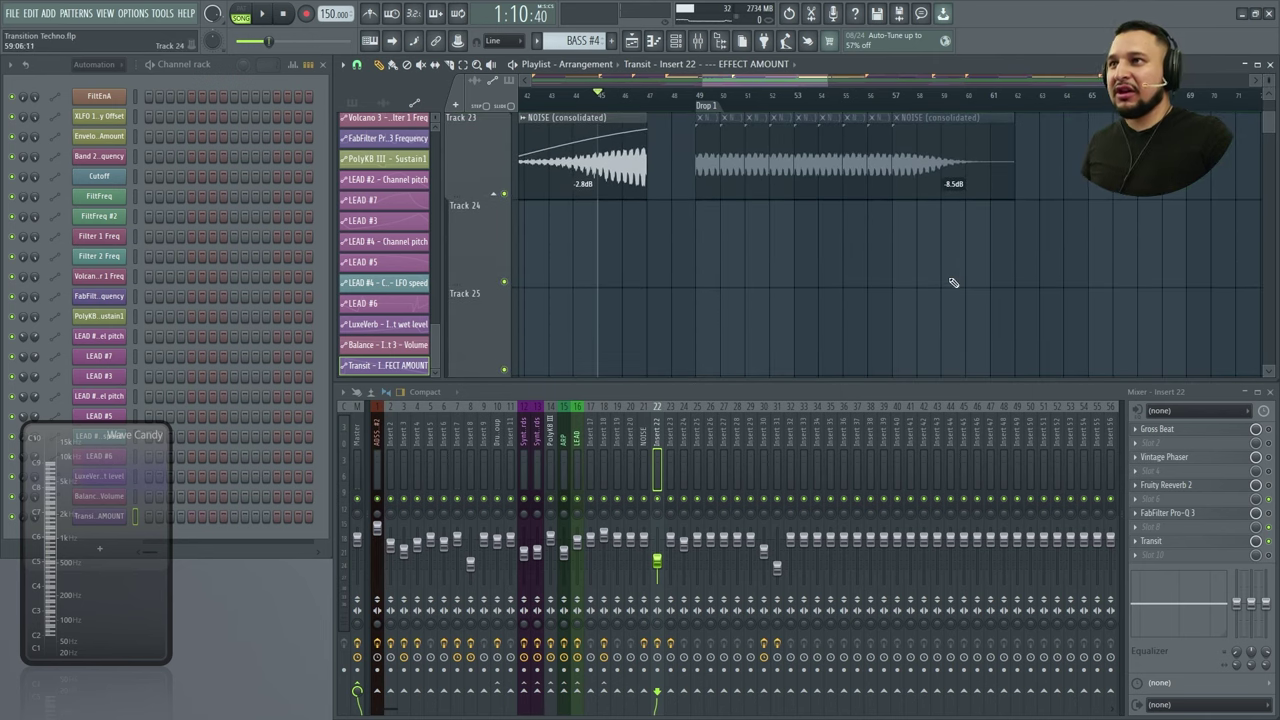
drag(1033, 185, 694, 160)
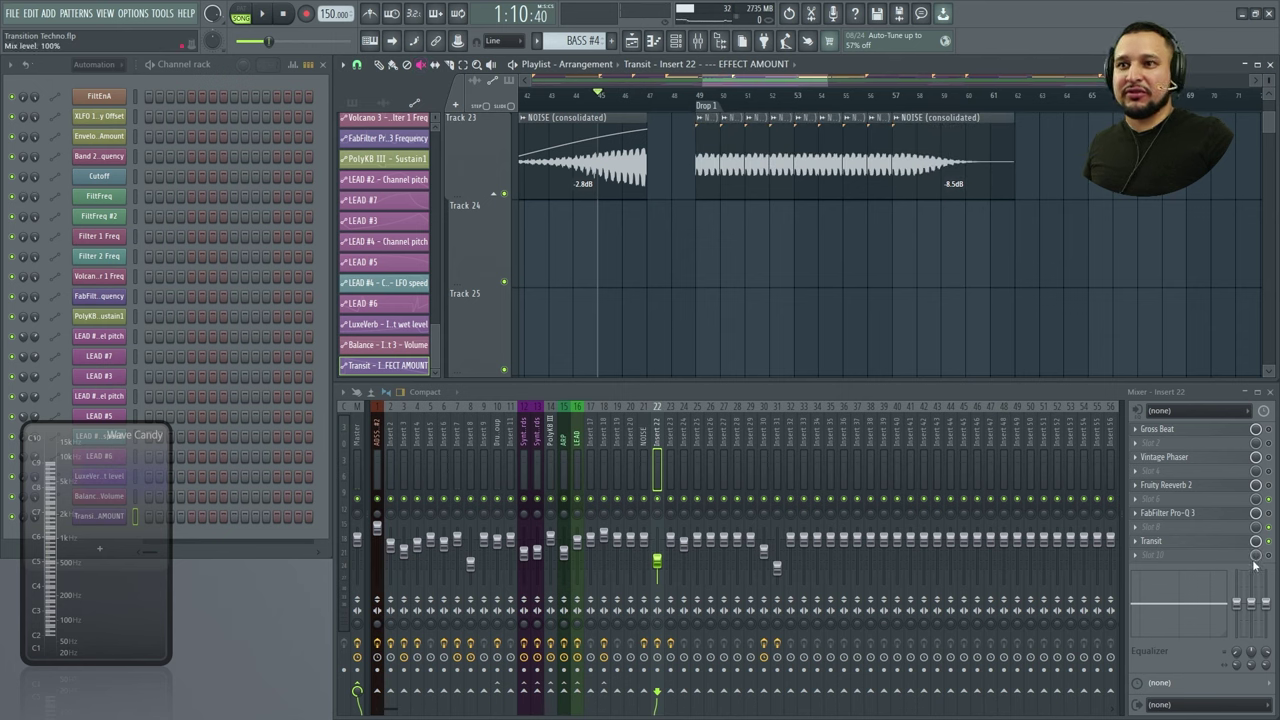
Play the mix through Drop 1 and raise Insert 22's volume to 68% (-7.6 dB)
key(space)
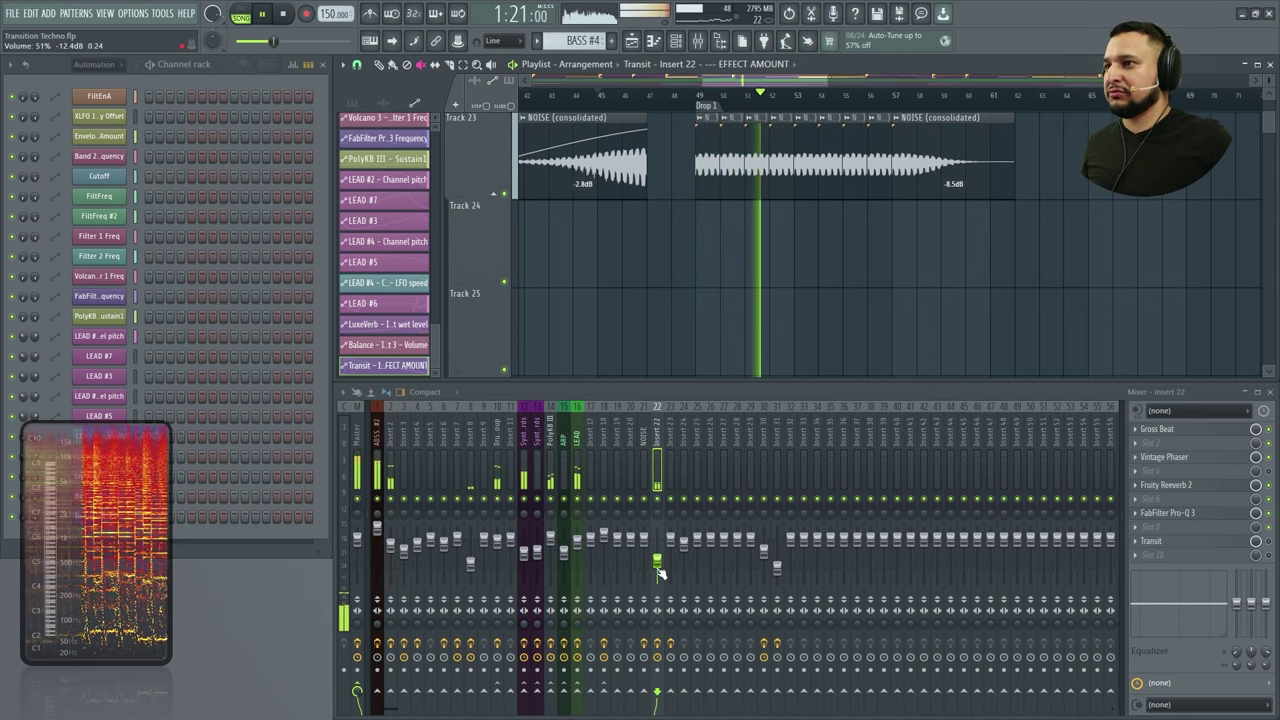
drag(657, 561, 657, 551)
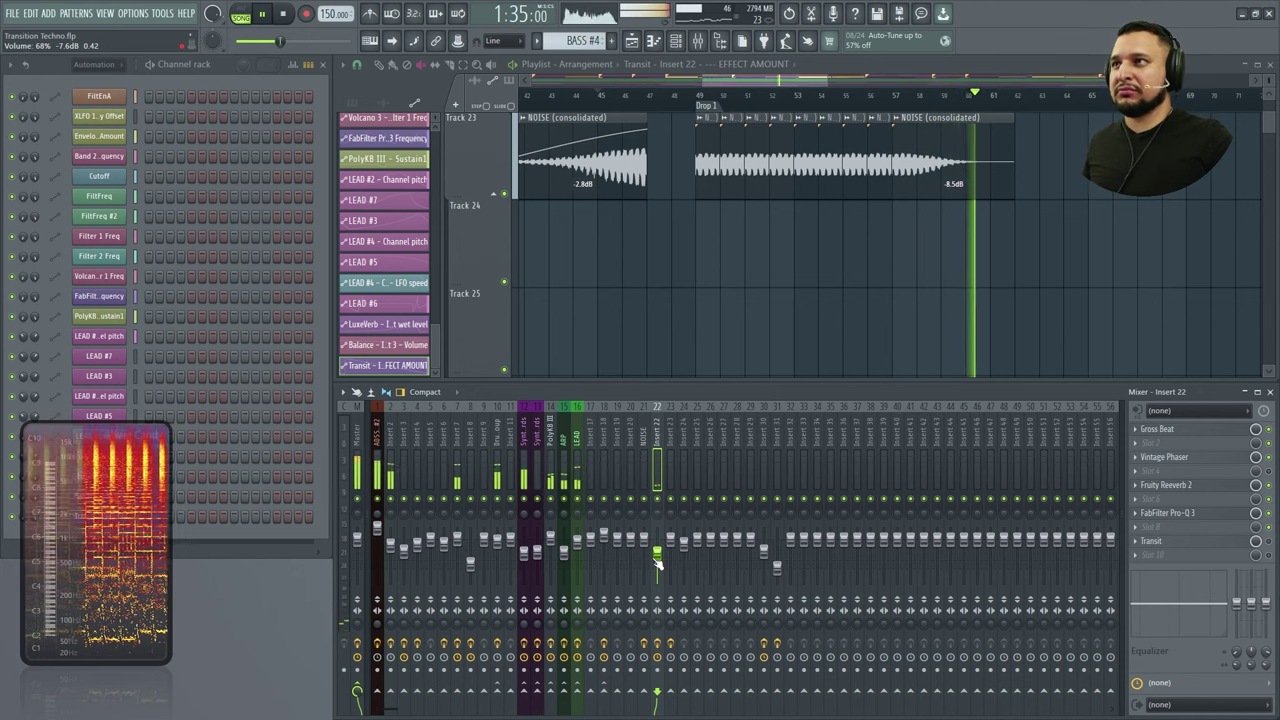
key(space)
Mute the noise clips following Drop 1 on Track 23 and play the transition from bar 48
click(672, 98)
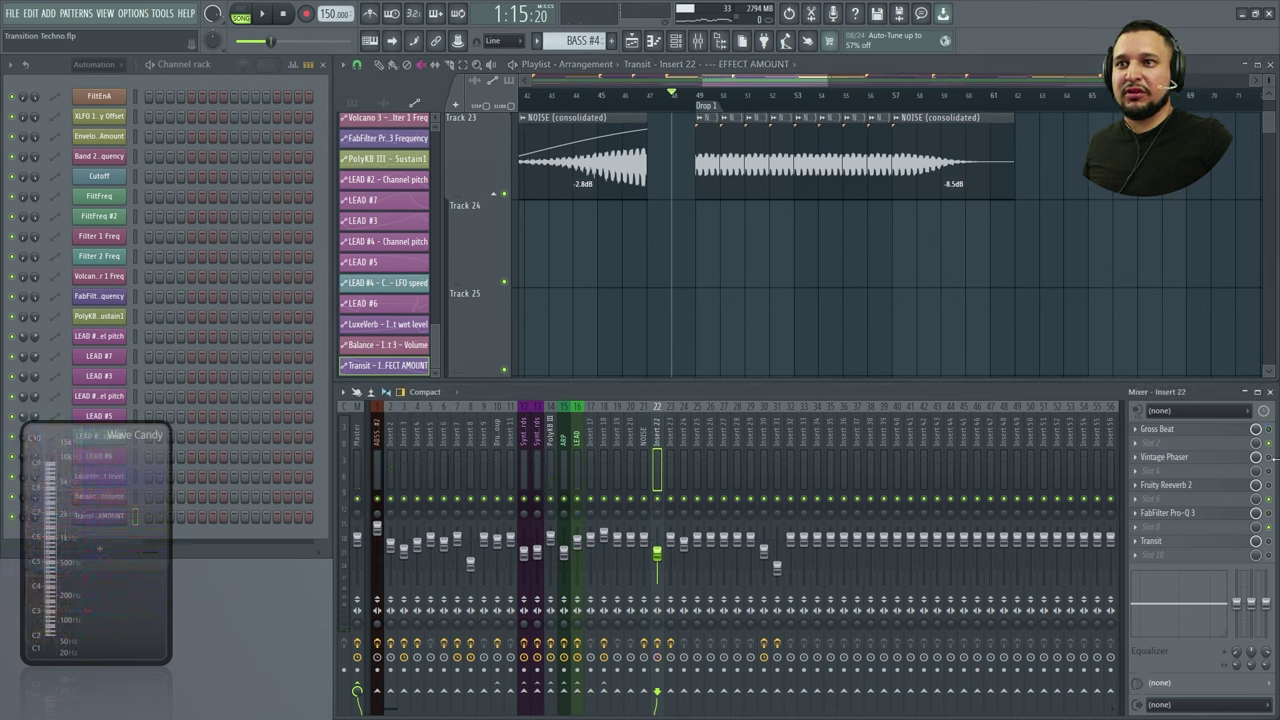
key(alt+m)
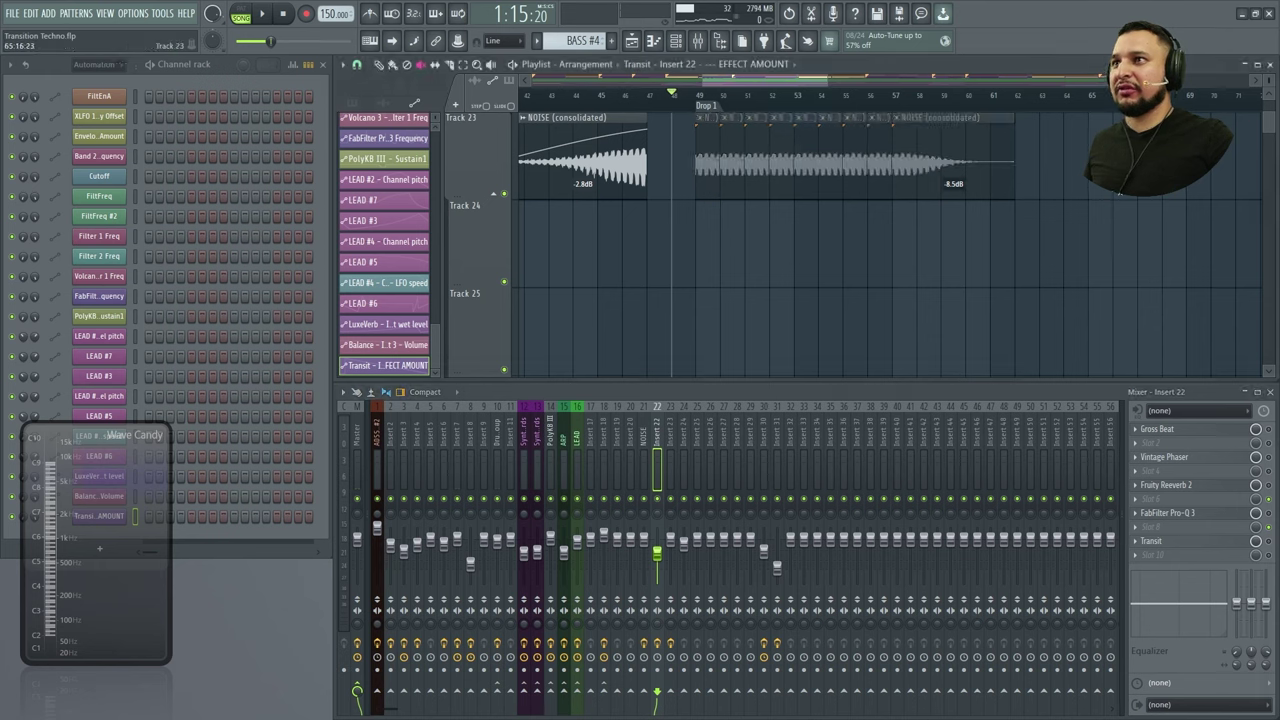
key(space)
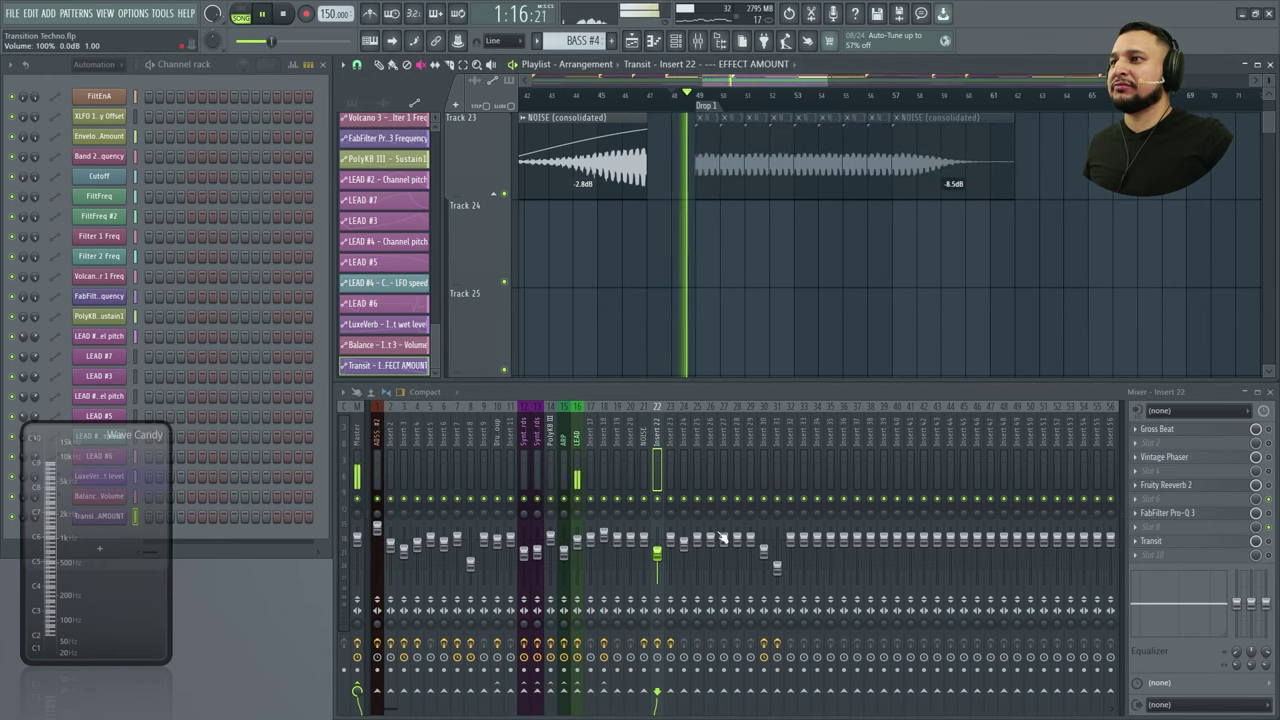
key(space)
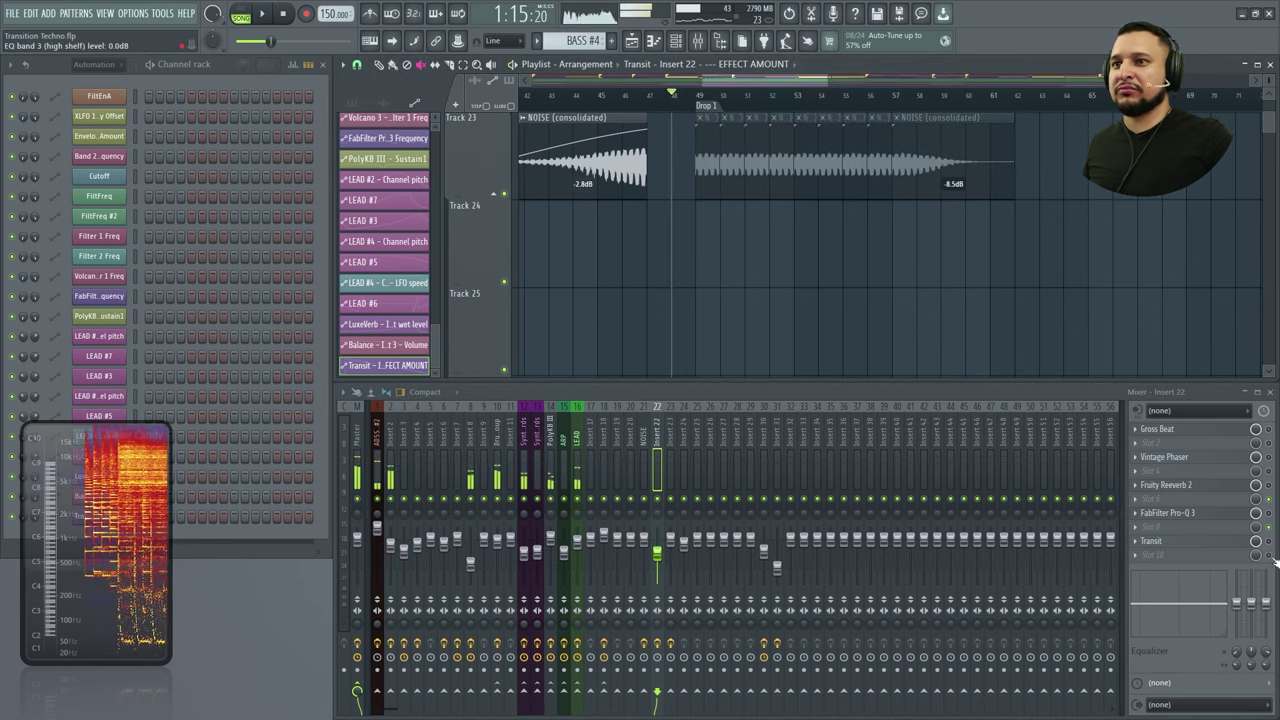
key(space)
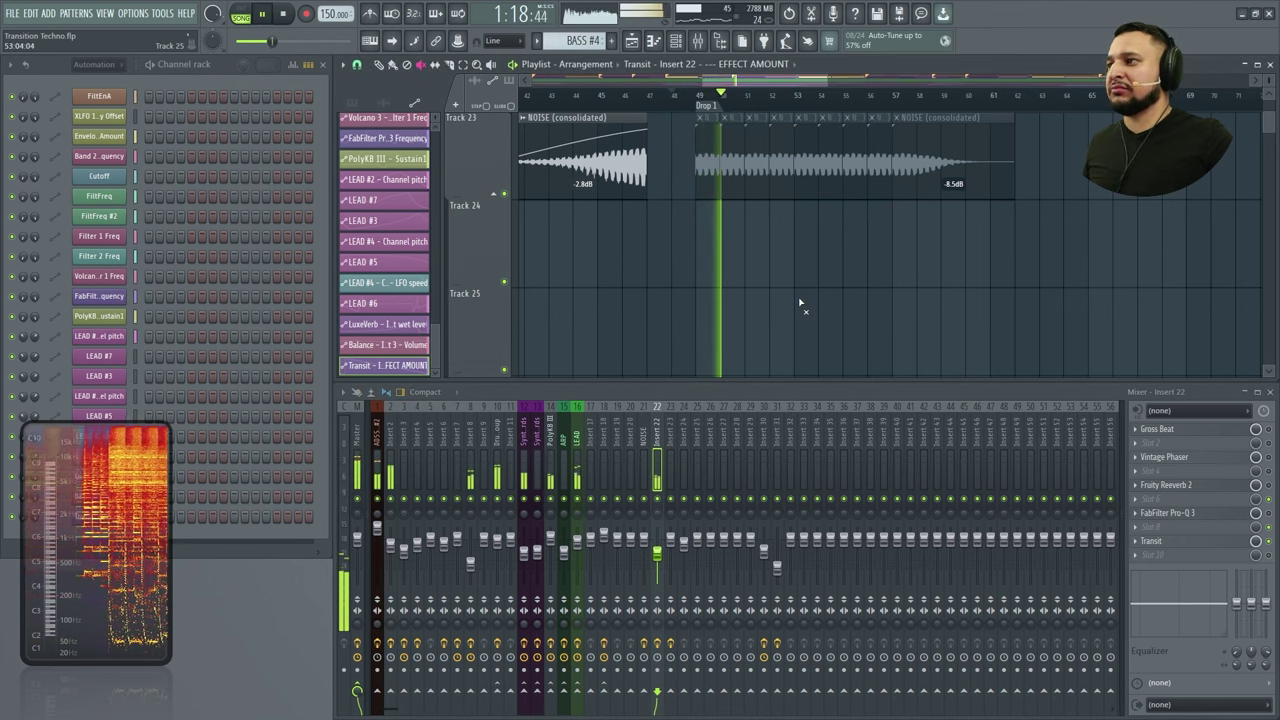
Open Transit on Insert 22 and dismiss its quick-start guide
click(1206, 546)
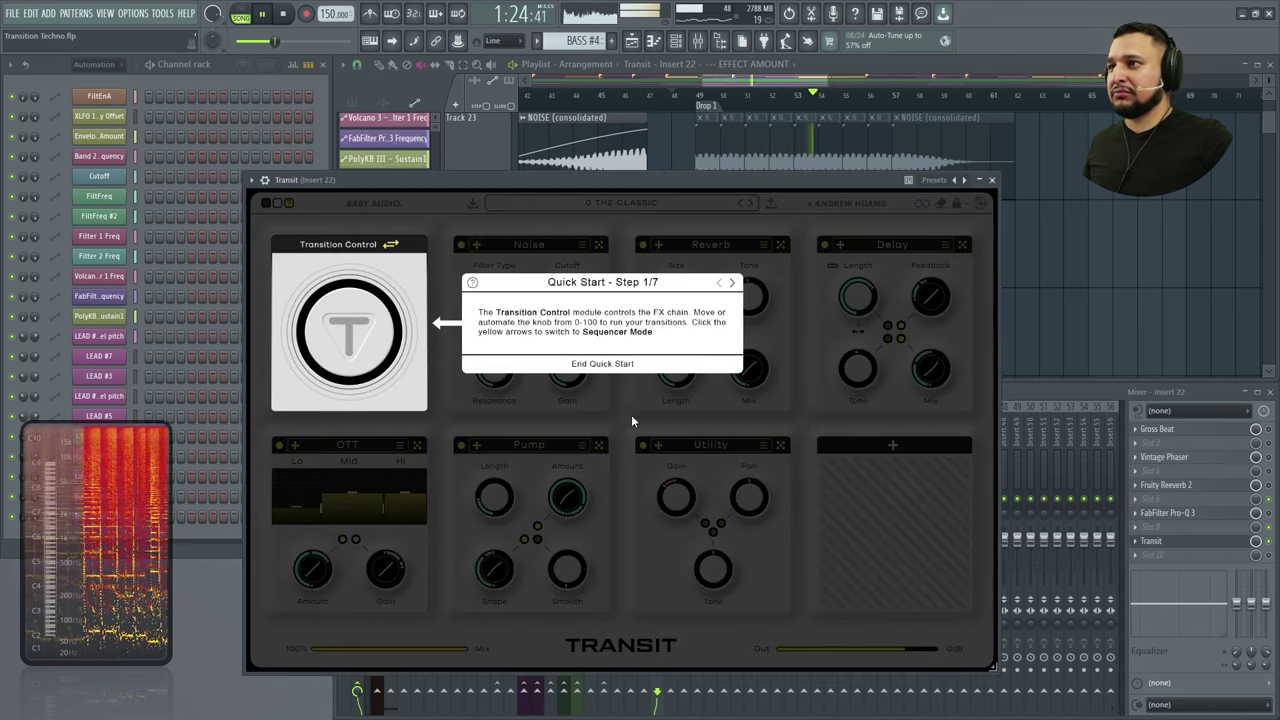
click(625, 368)
click(360, 294)
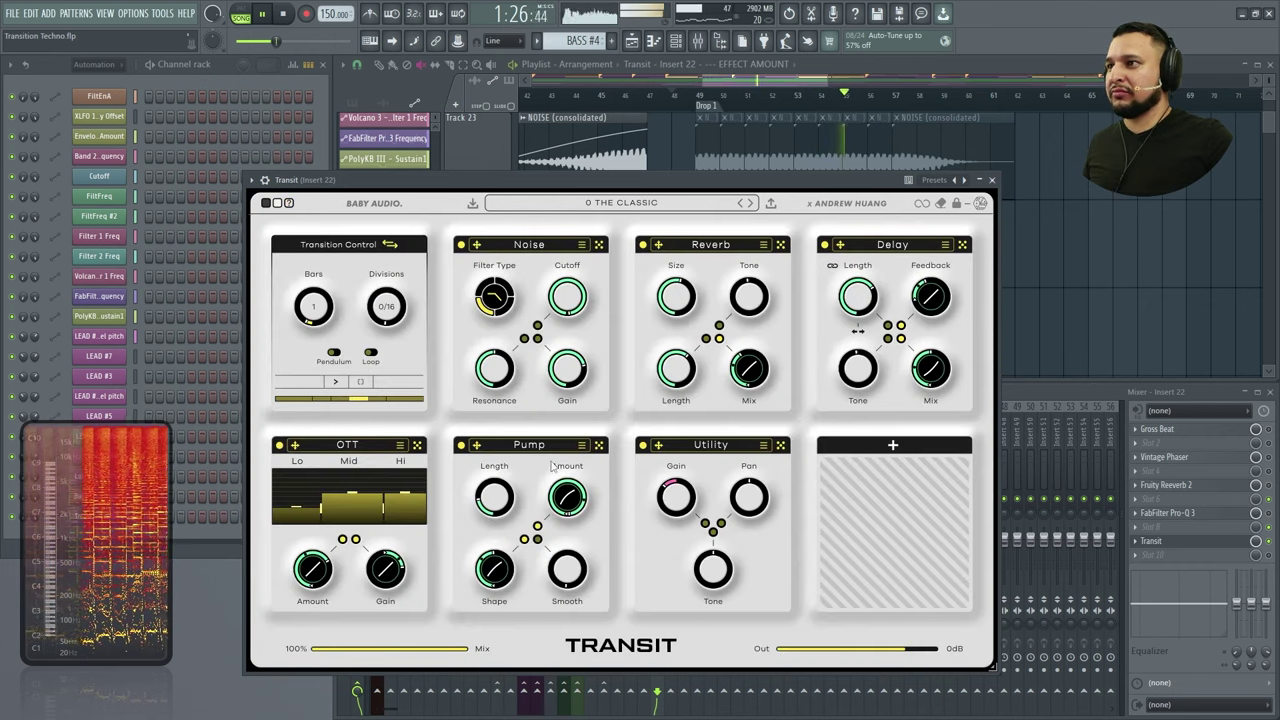
Try bending the Pump module's Shape curve downward in Transit and replay the transition from bar 48
mouse_move(492, 503)
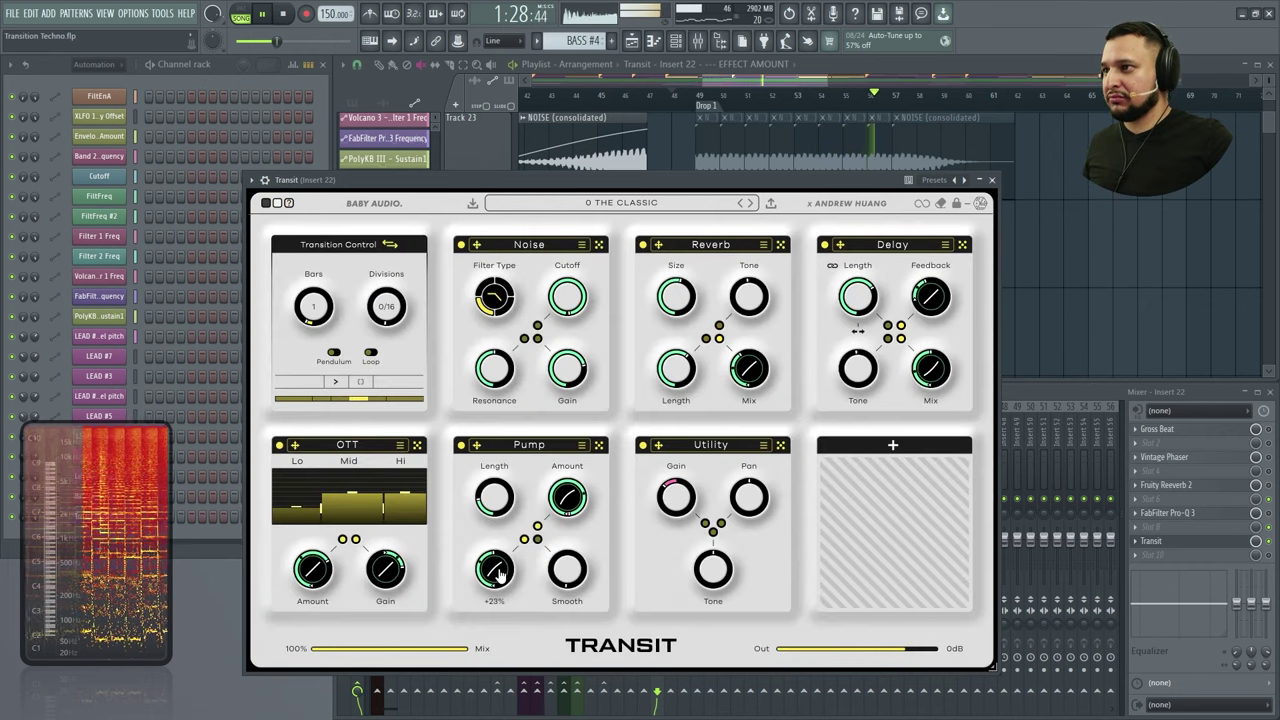
mouse_move(562, 512)
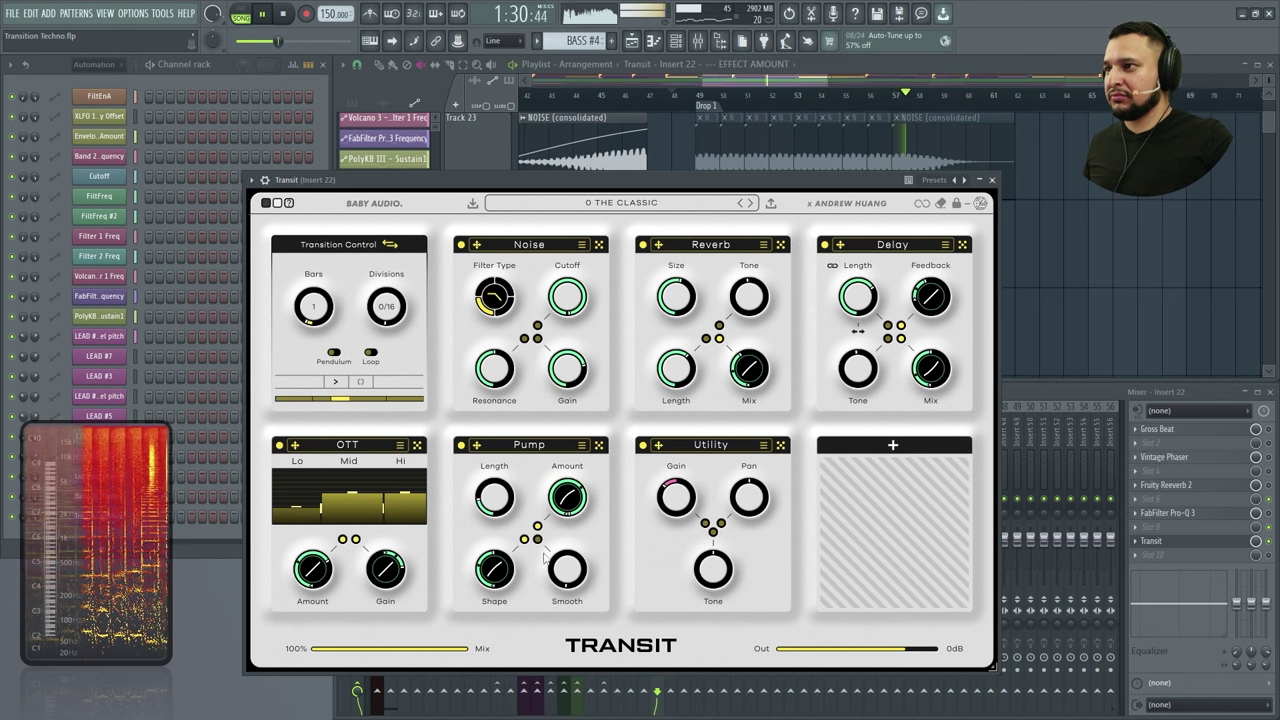
mouse_move(495, 567)
drag(495, 567, 498, 647)
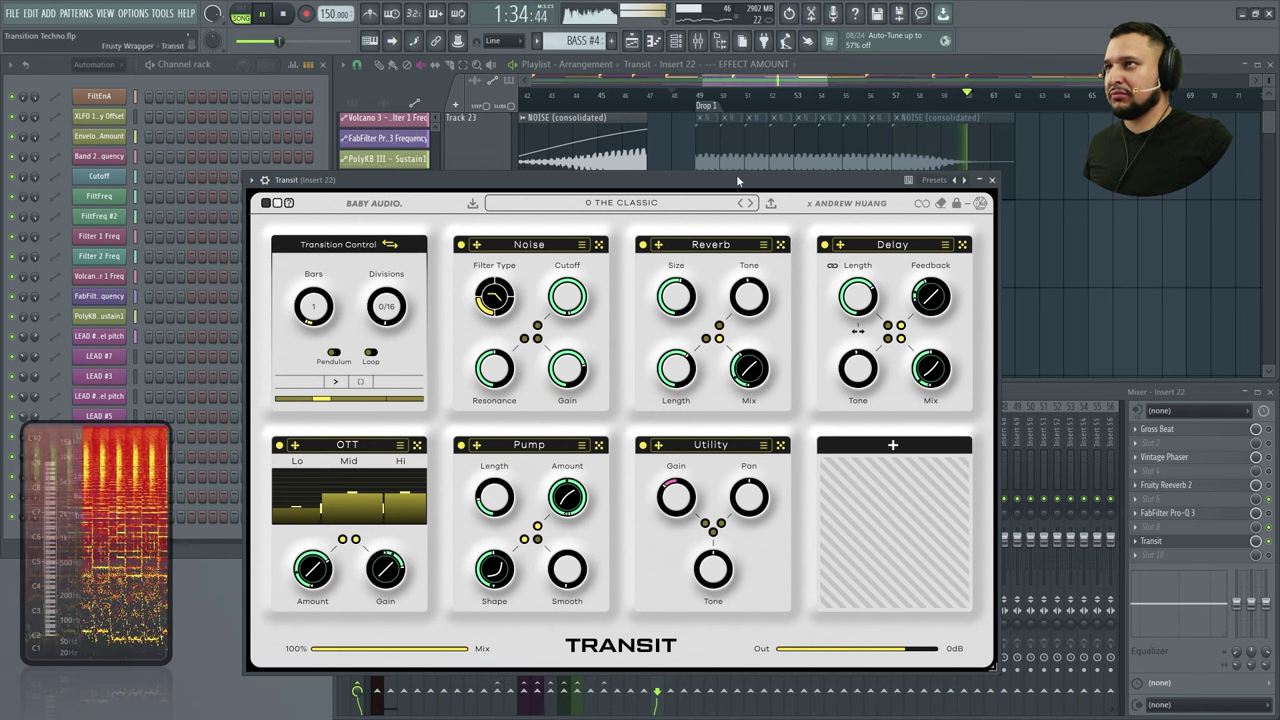
key(space)
key(space)
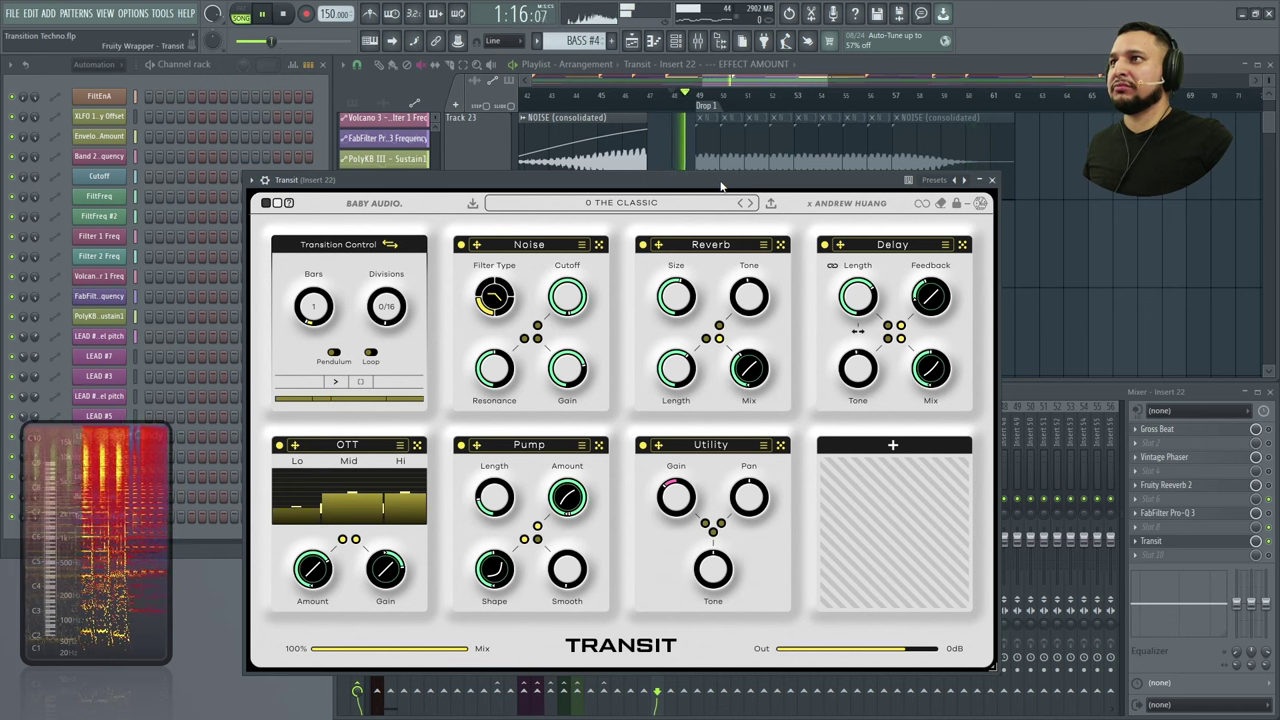
Adjust the Pump module's Amount curve, bend its Shape curve upward, and save the project with Transit closed
mouse_move(567, 570)
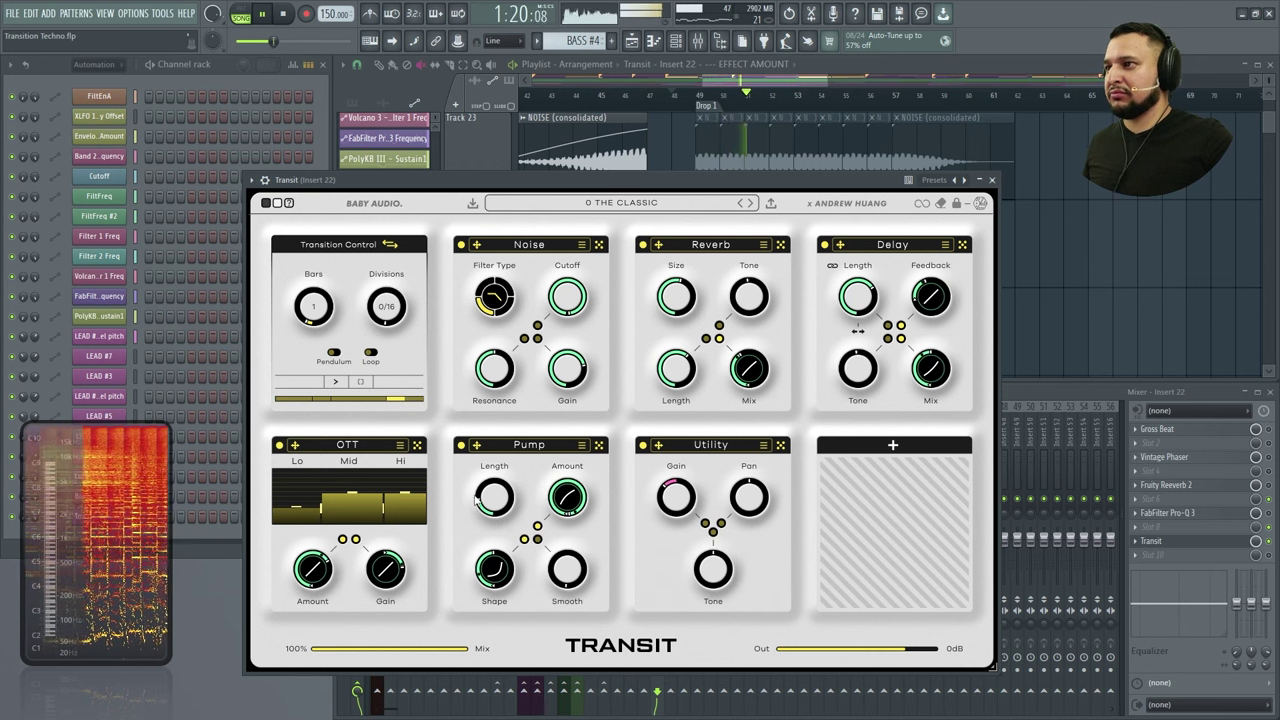
mouse_move(557, 494)
drag(557, 494, 570, 378)
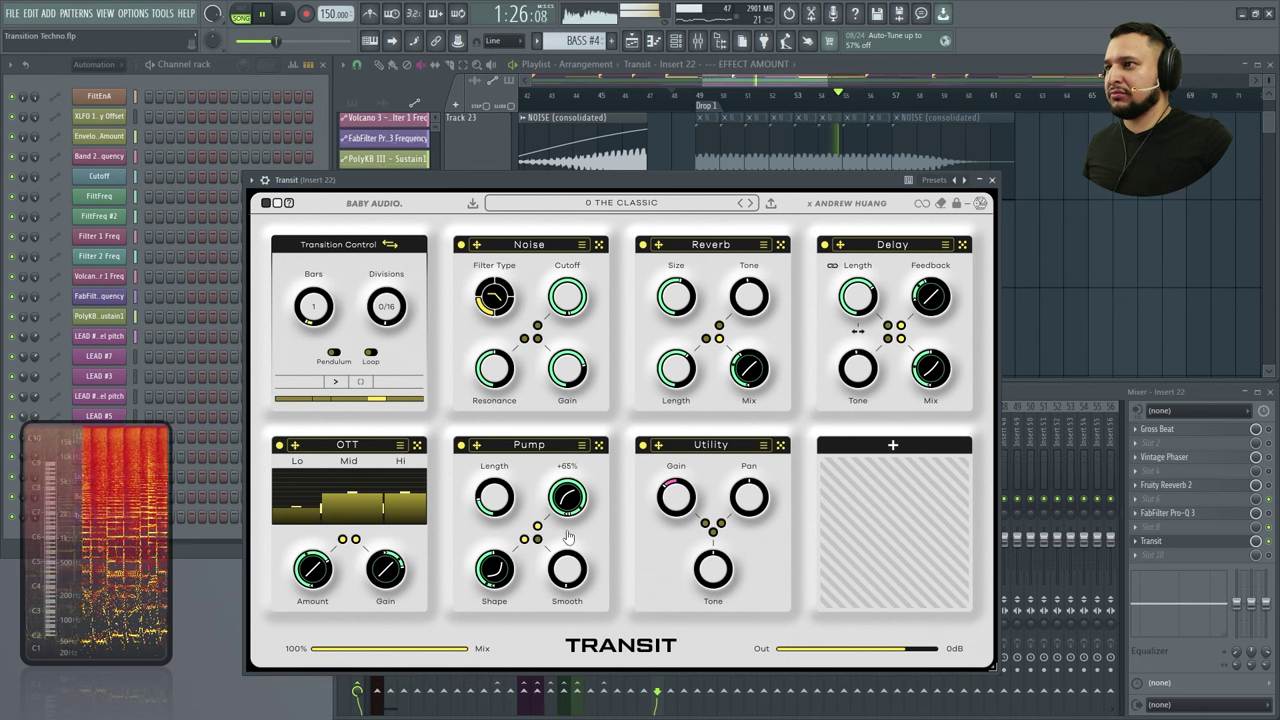
drag(503, 570, 463, 388)
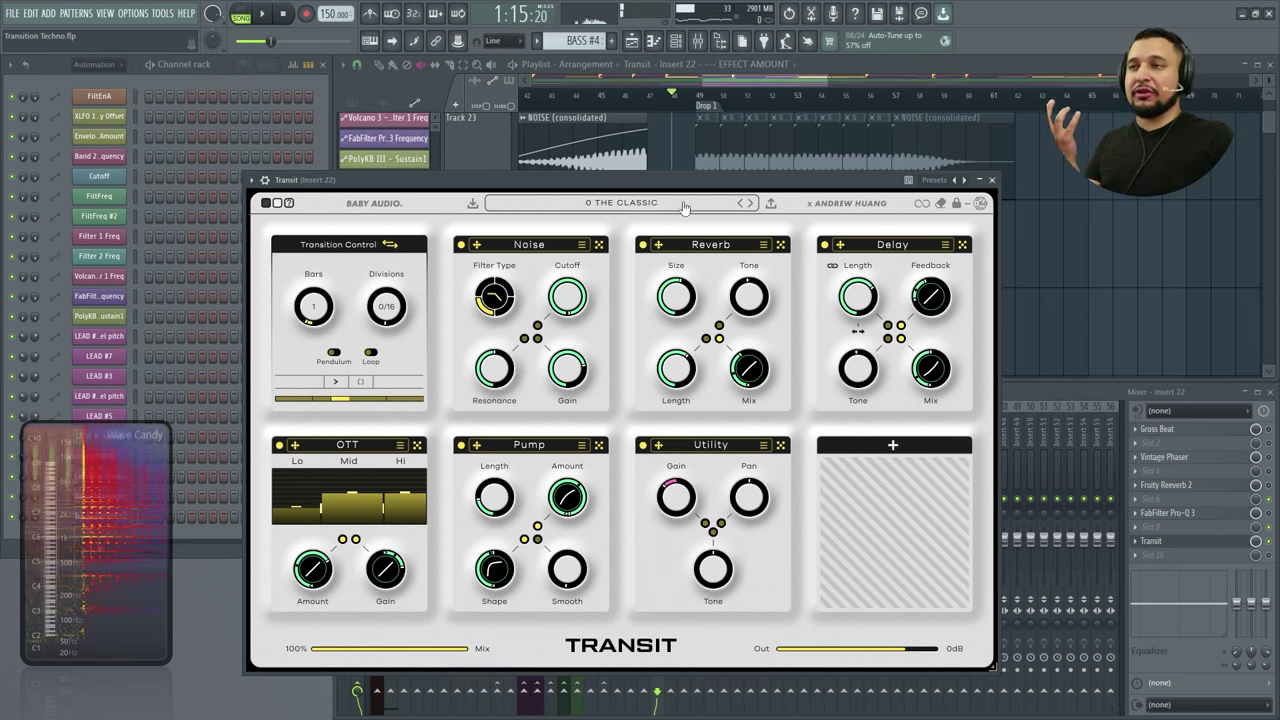
click(991, 180)
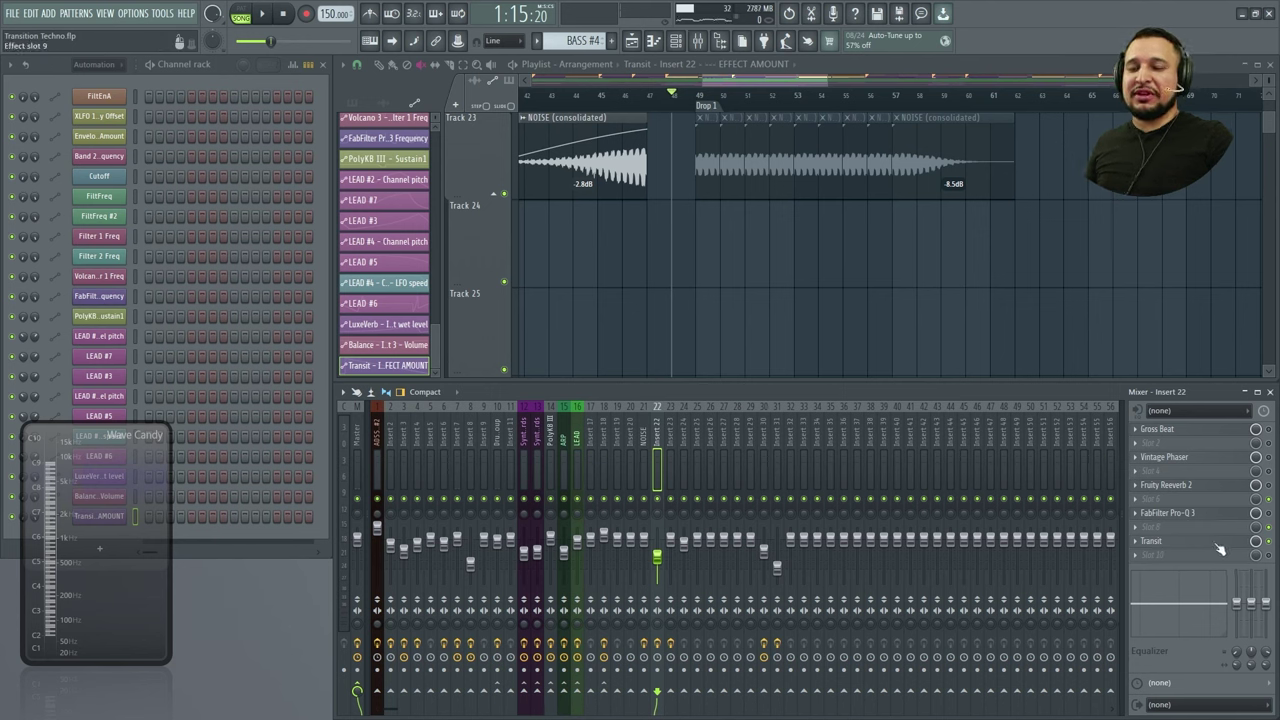
key(ctrl+s)
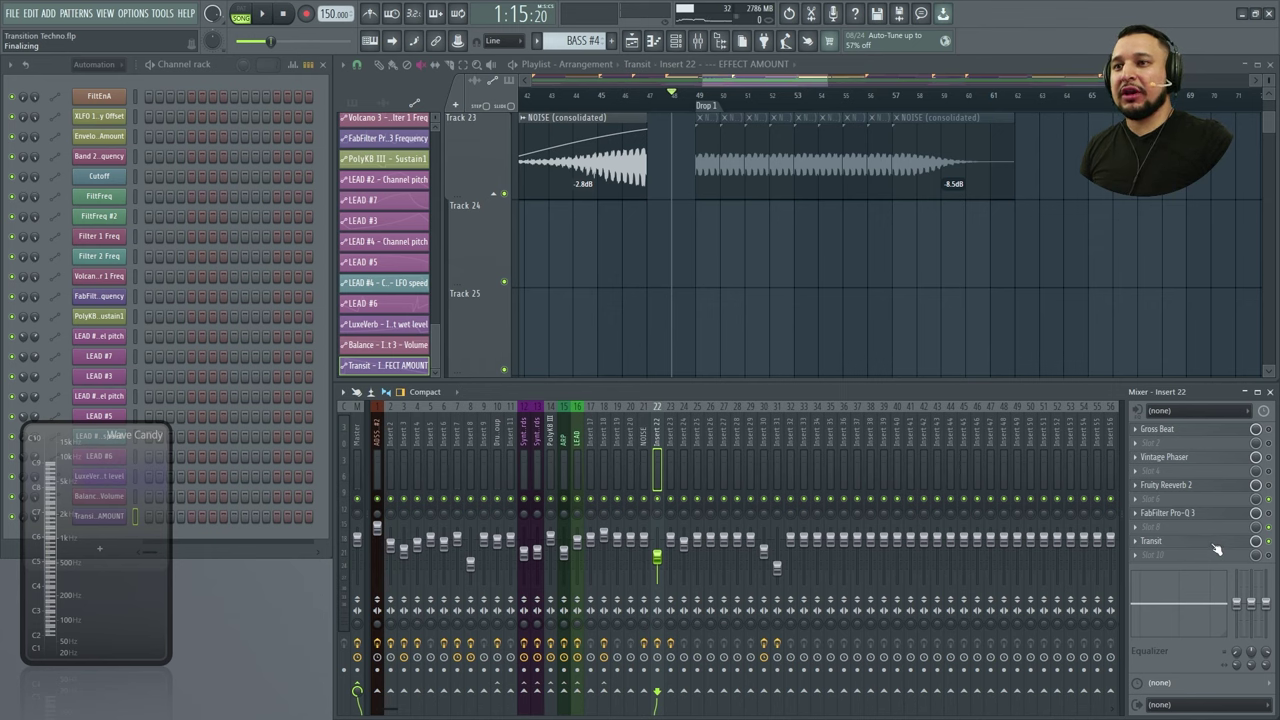
Reopen Transit on Insert 22, dismiss its quick-start guide and browse the effects available for the empty module slot
click(1213, 543)
click(603, 364)
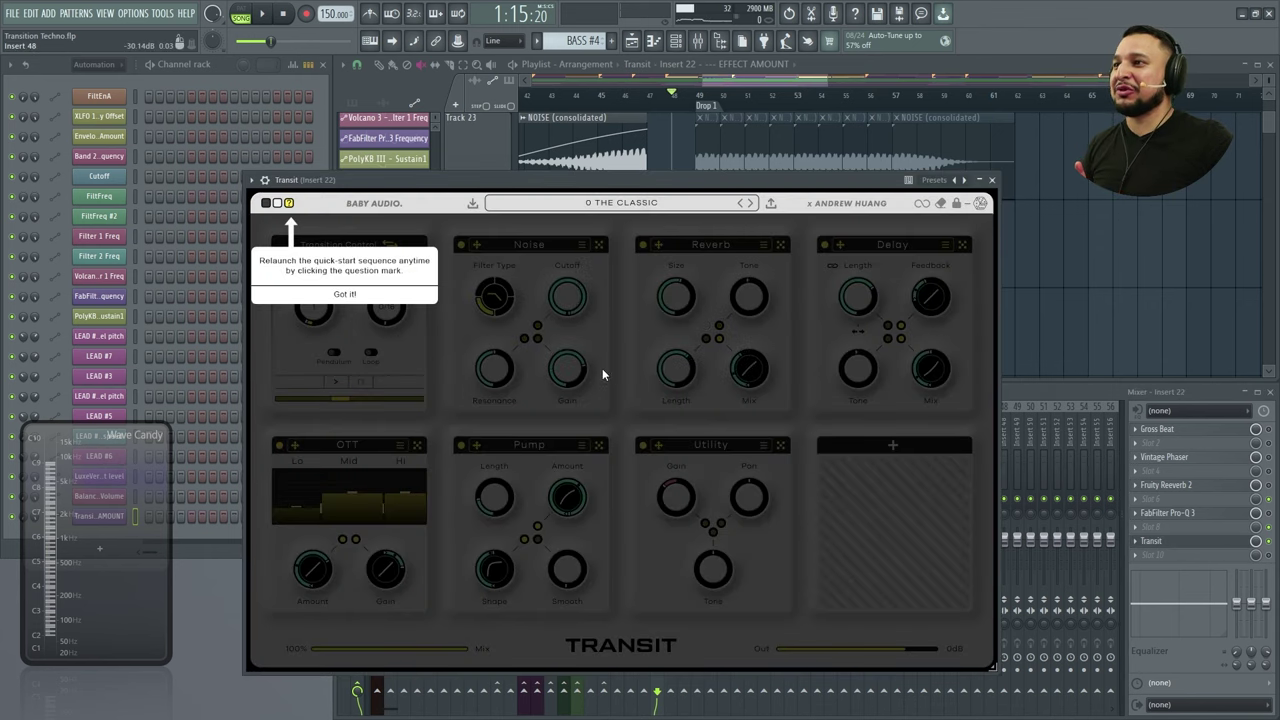
click(369, 294)
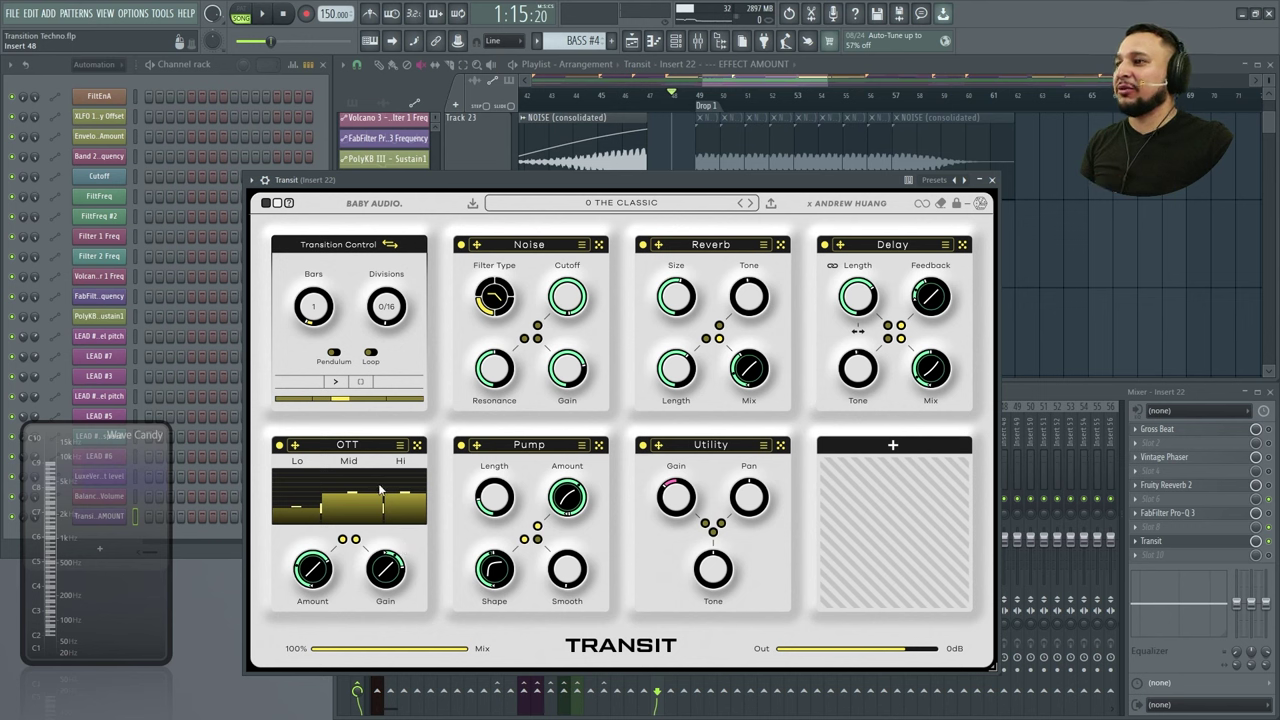
mouse_move(692, 494)
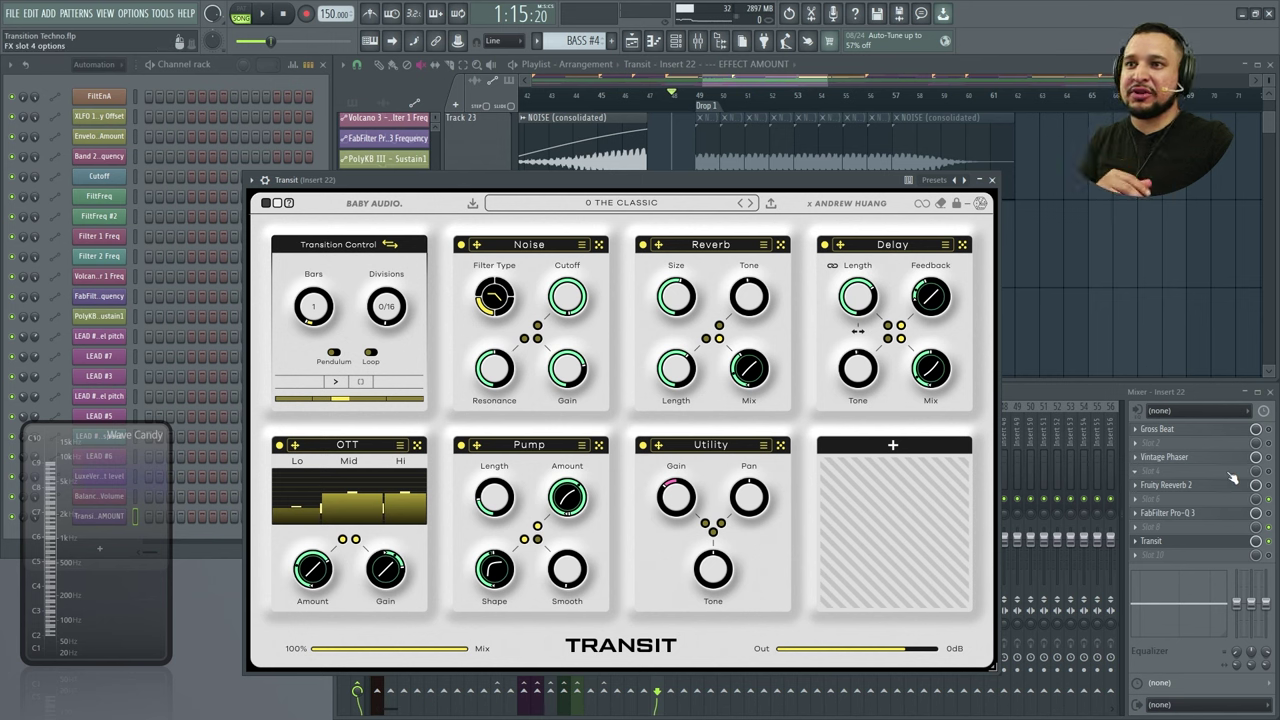
click(892, 446)
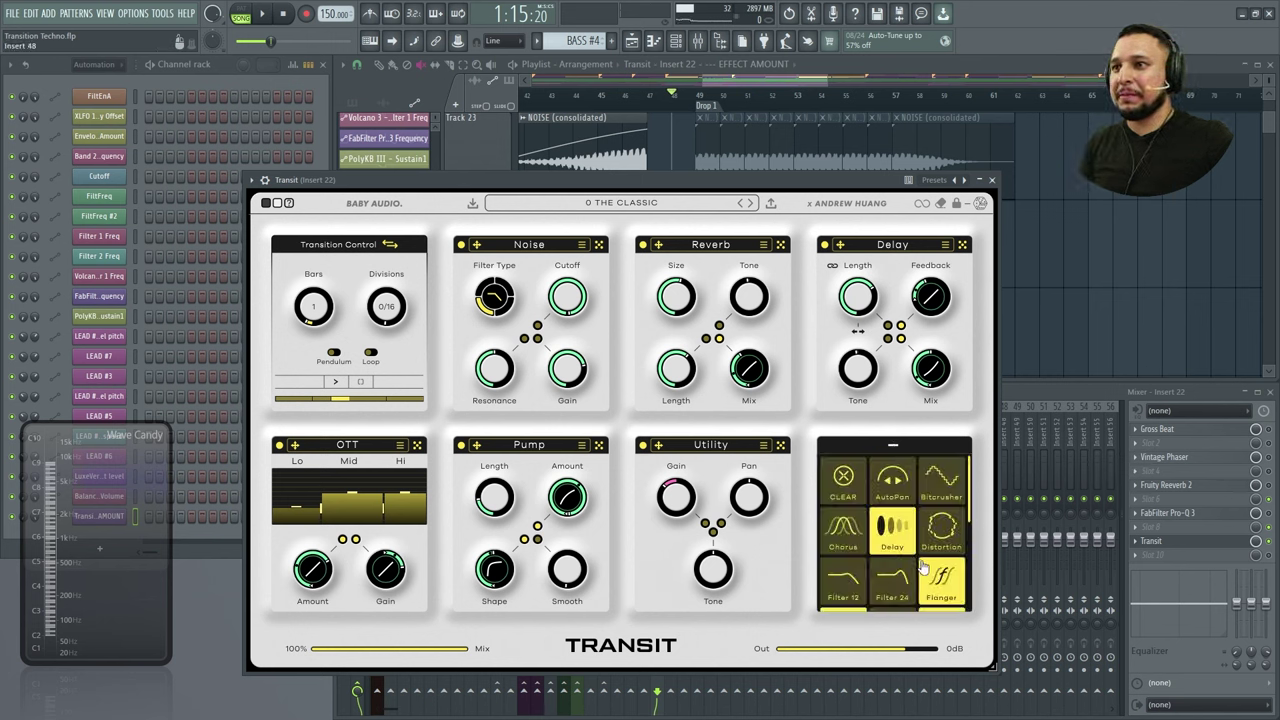
scroll(898, 576, up, 2)
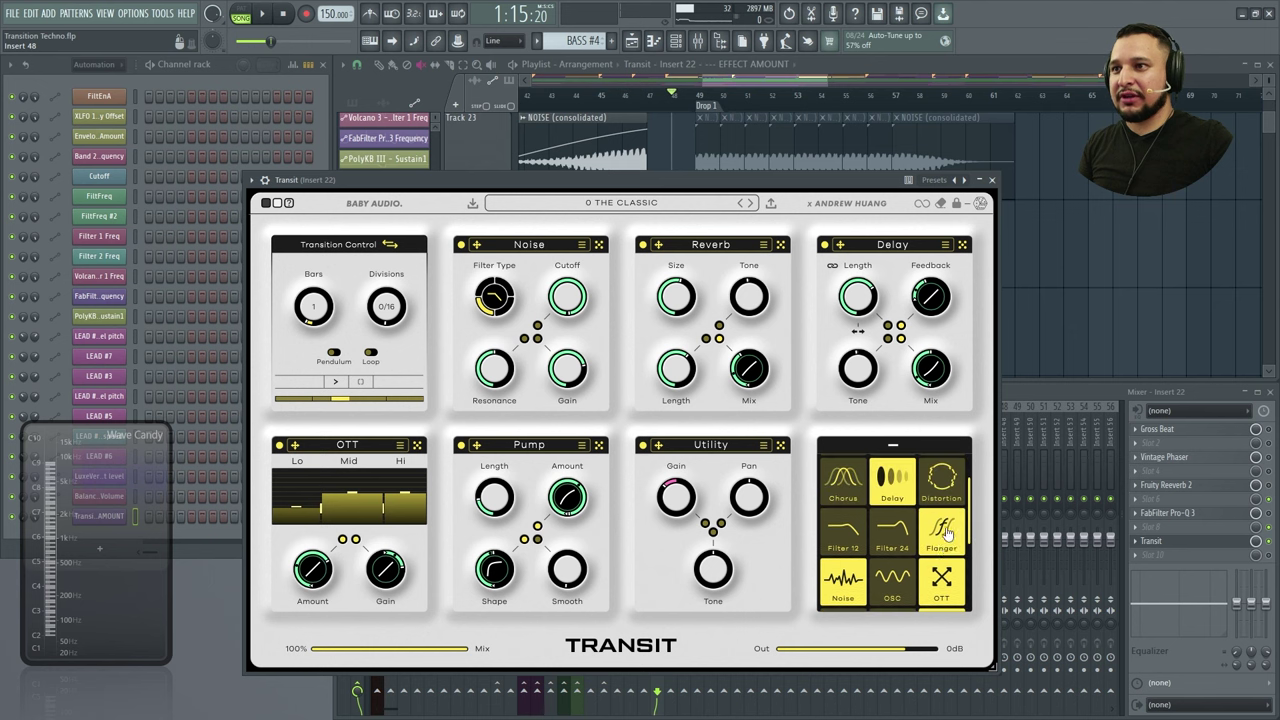
scroll(866, 579, down, 2)
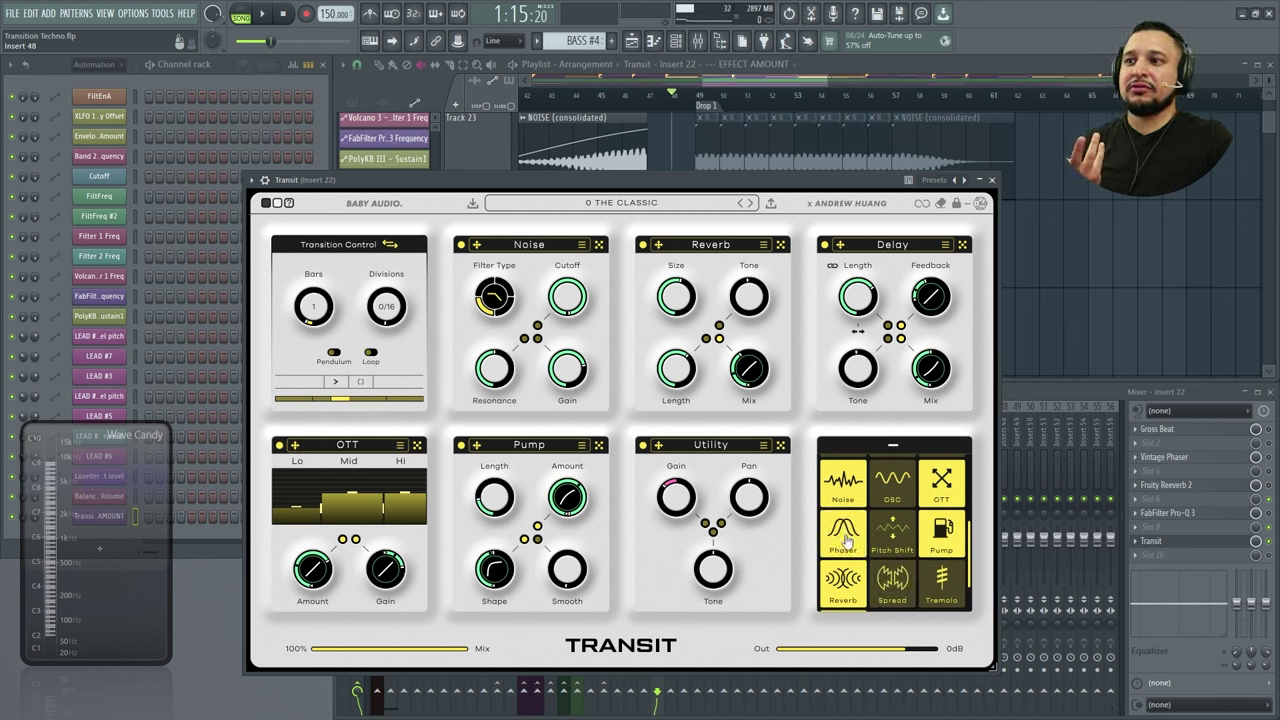
click(893, 445)
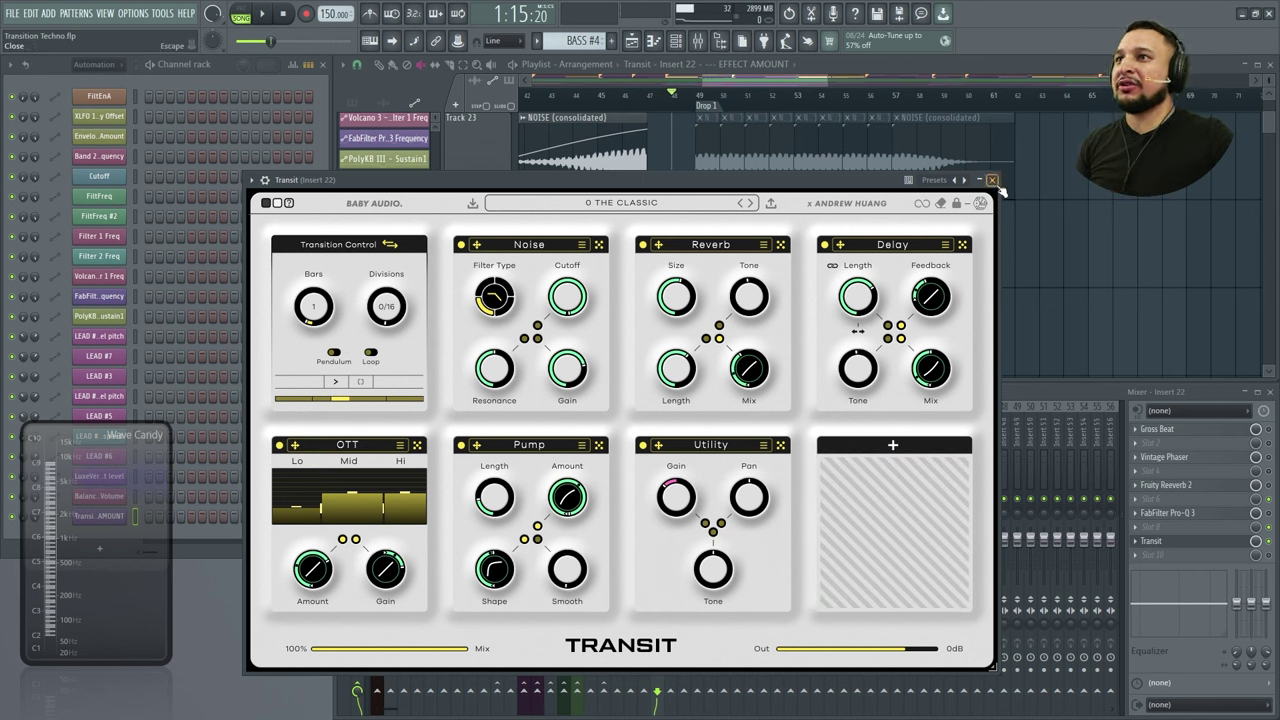
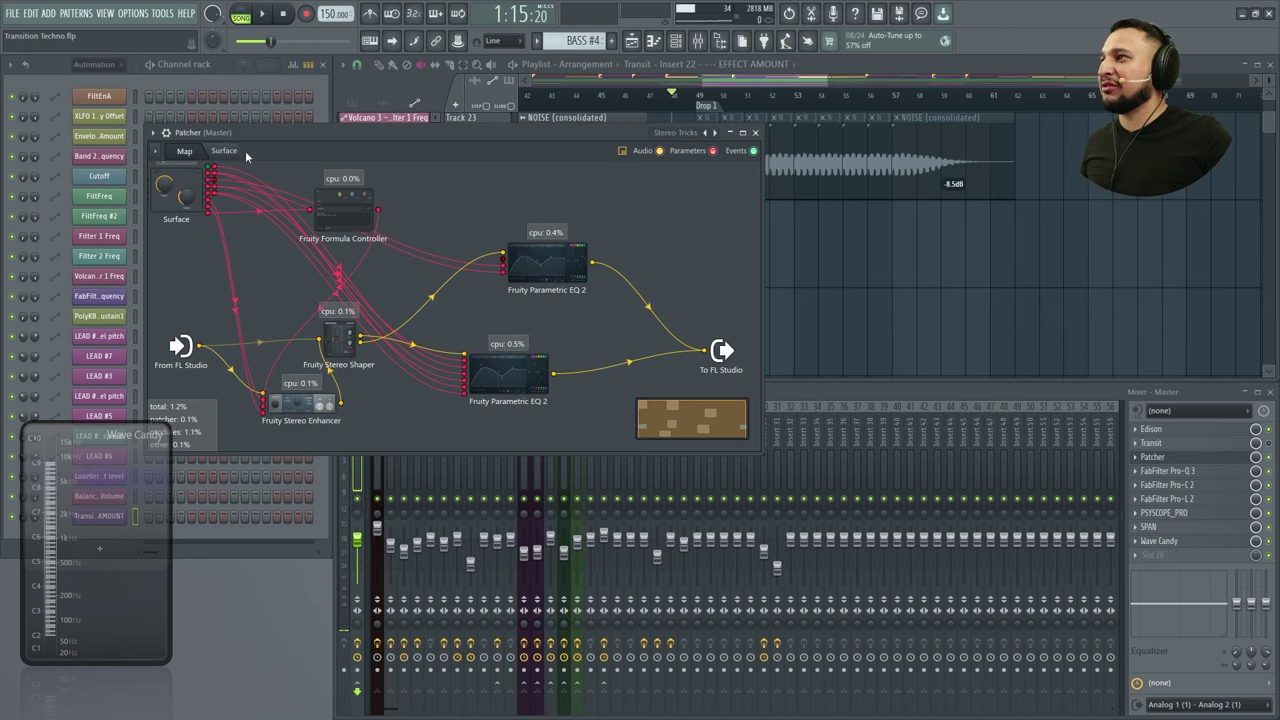
Show the control surface of Patcher on the Master and load the Sweet Filter 2 preset
click(240, 151)
click(764, 136)
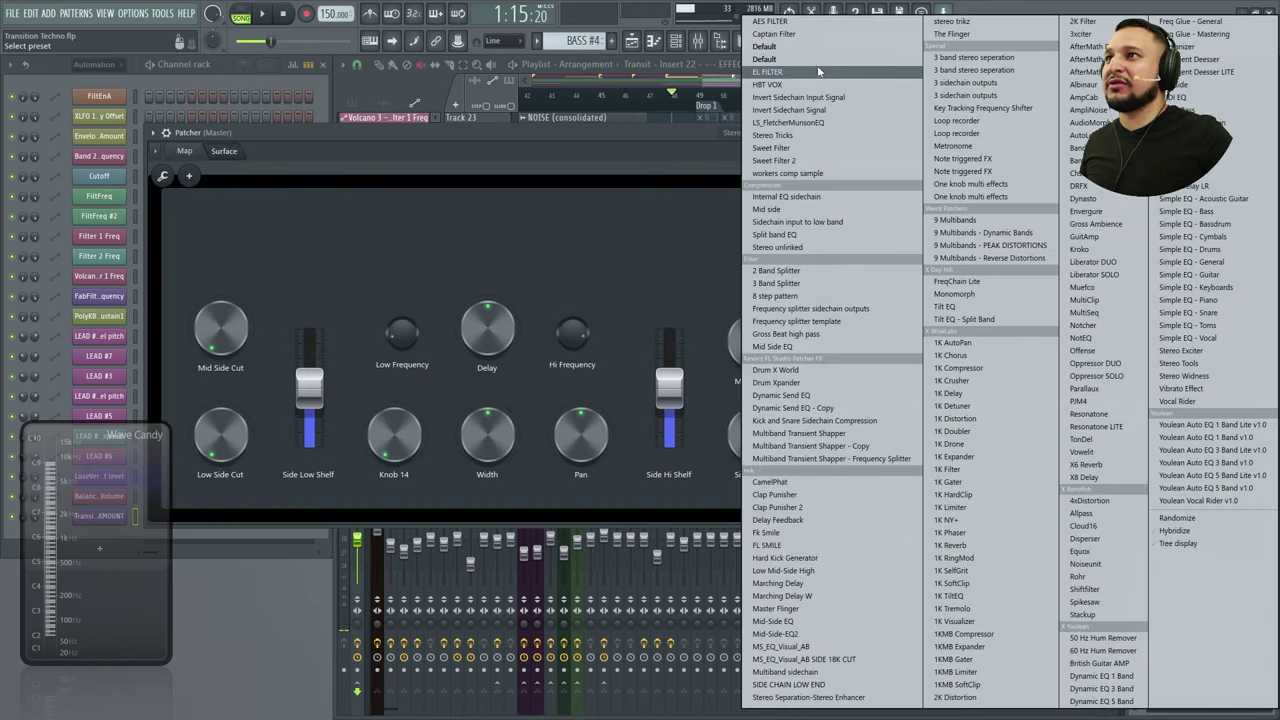
click(790, 160)
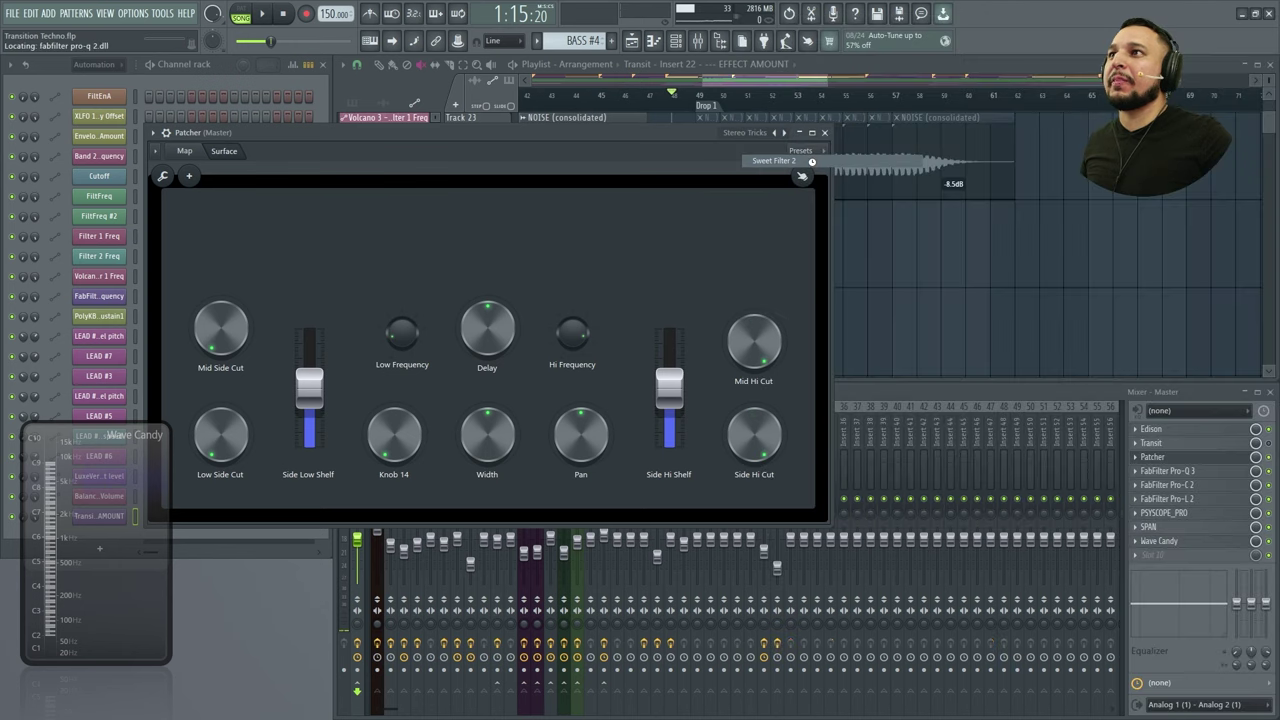
drag(764, 453, 610, 490)
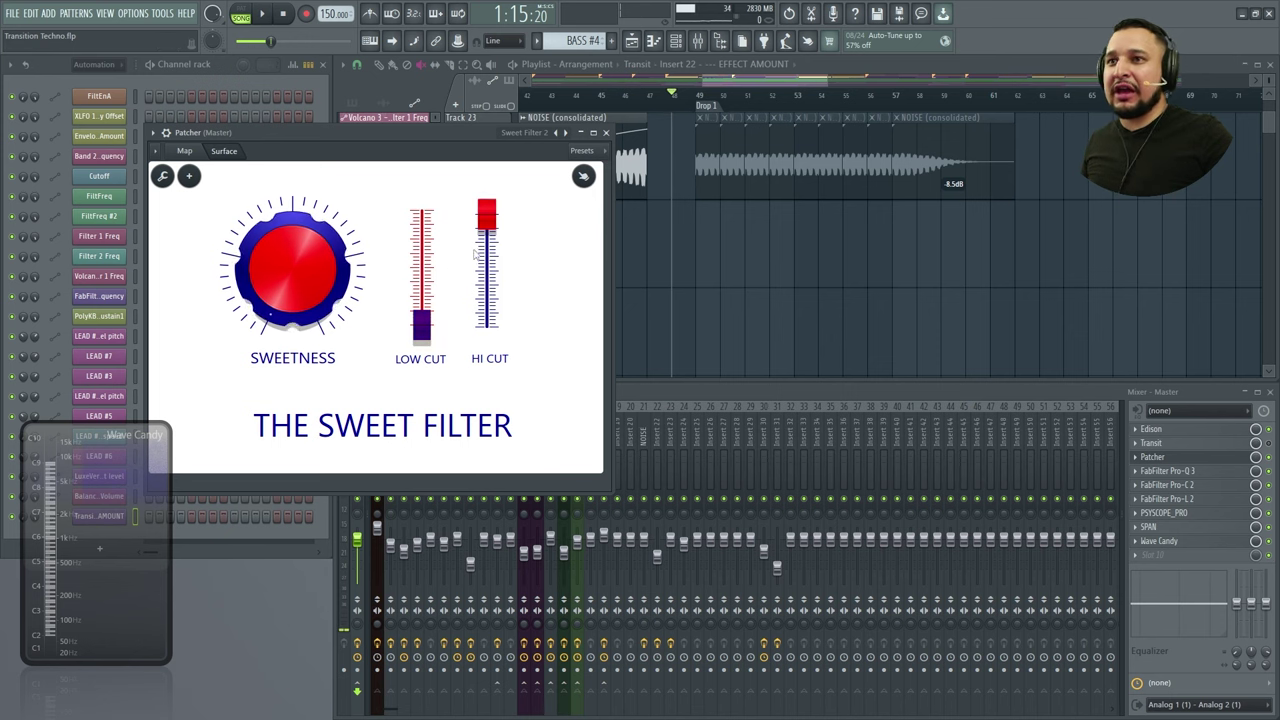
Place the playhead at bar 41 and move the Patcher window clear of the playlist's noise clips
click(603, 96)
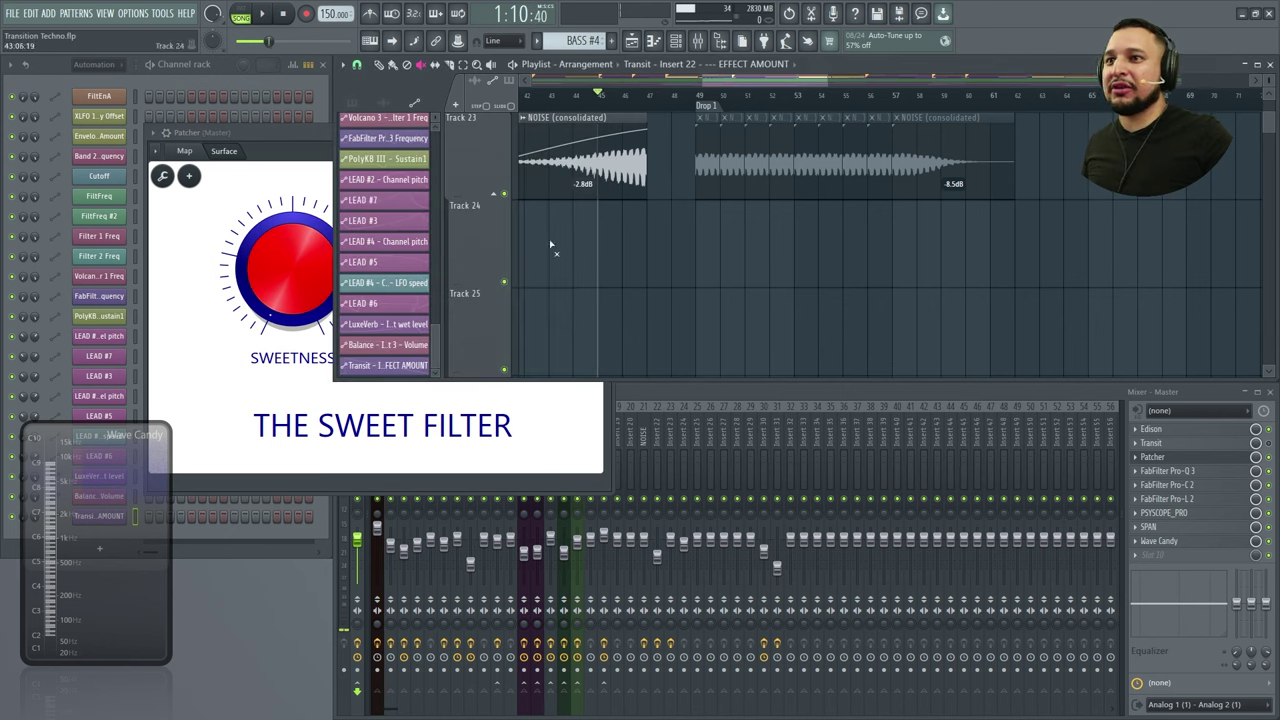
drag(588, 90, 659, 98)
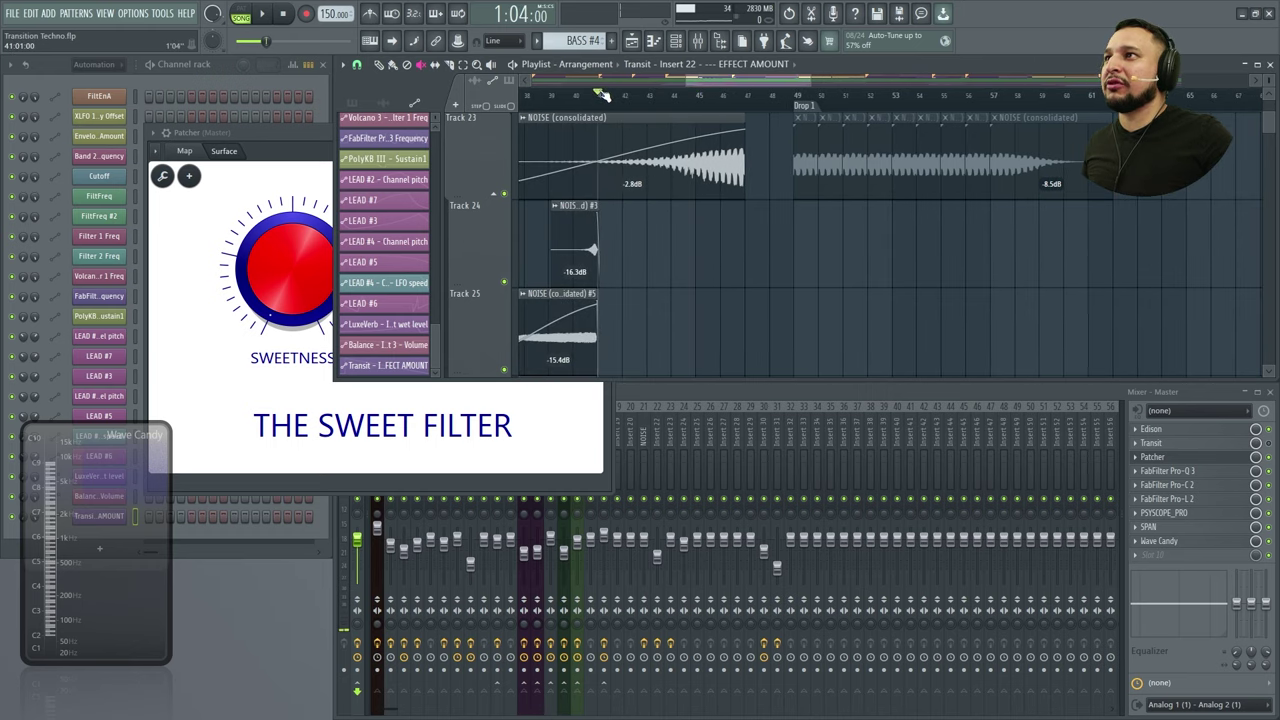
click(280, 184)
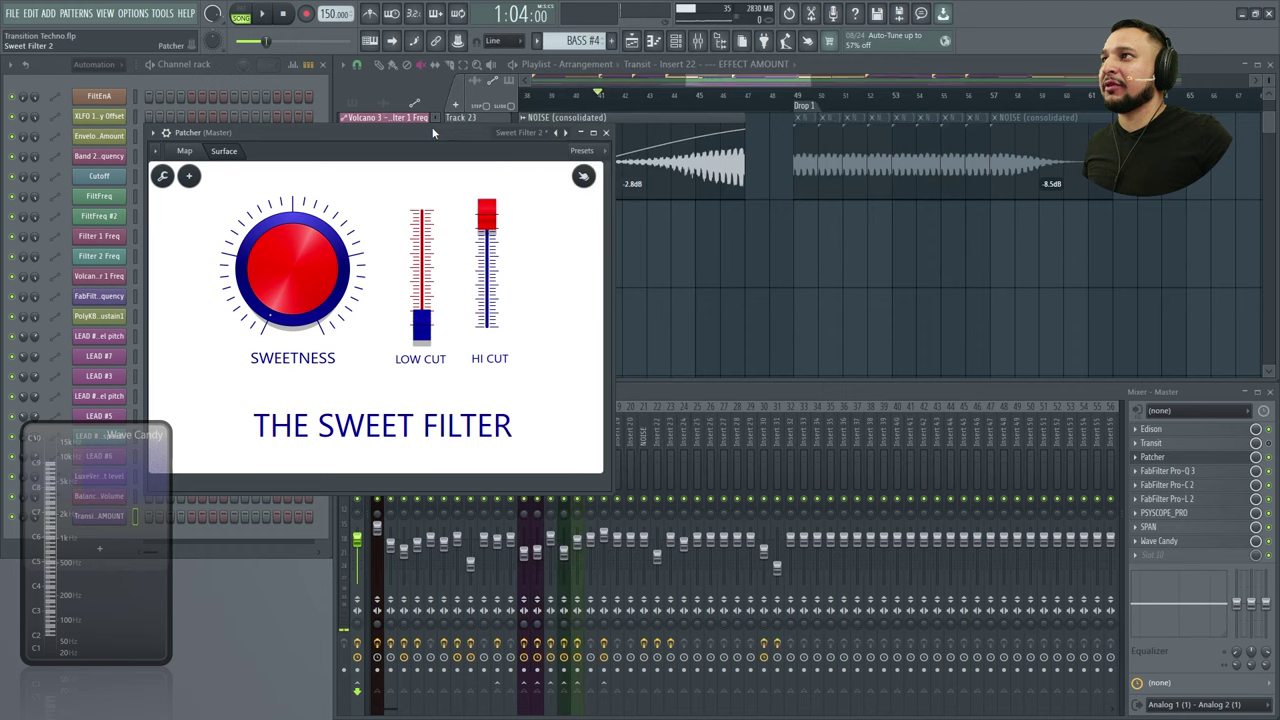
drag(434, 132, 360, 172)
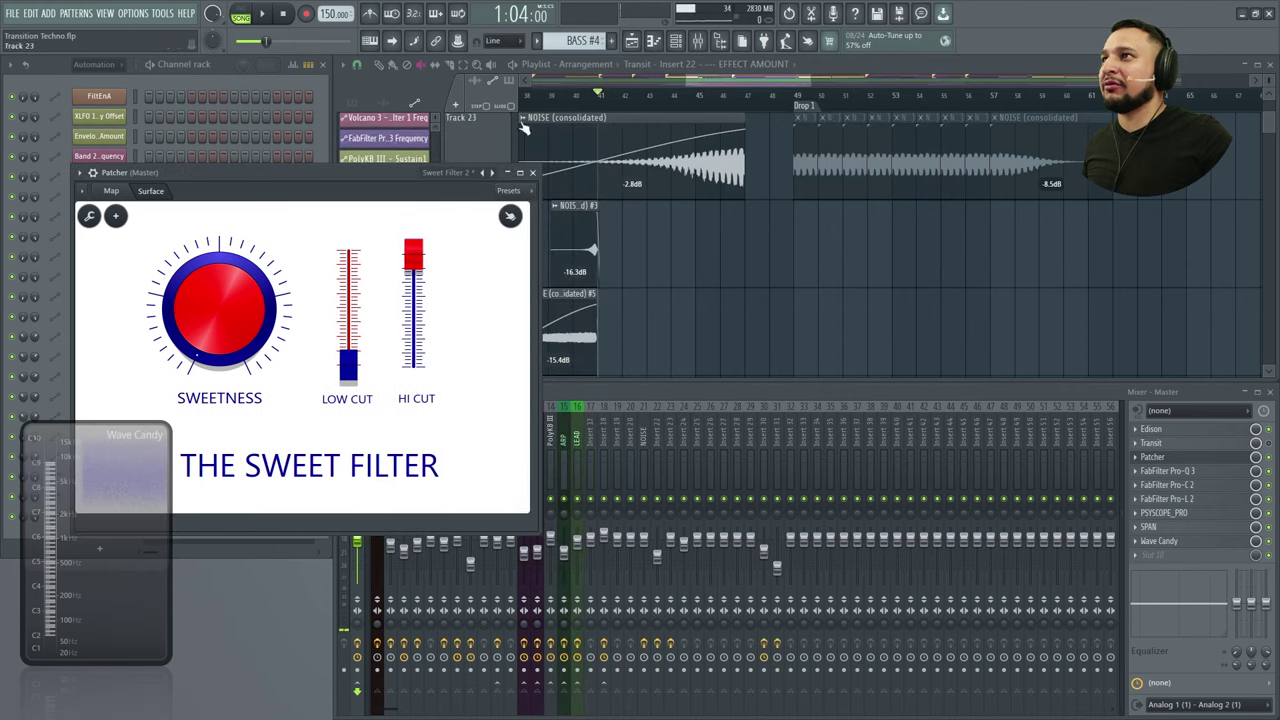
Select the time range from bar 41 to bar 51 and create an automation clip for Patcher's Sweetness knob
click(858, 118)
click(480, 440)
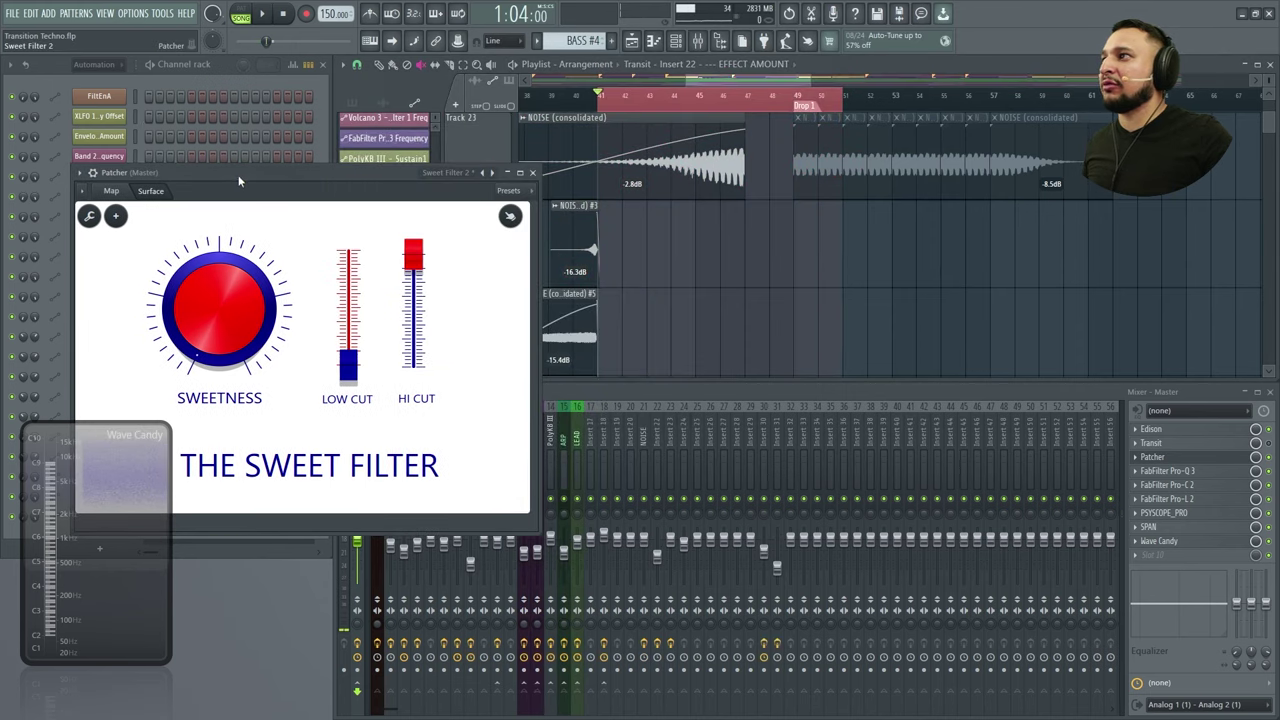
click(158, 10)
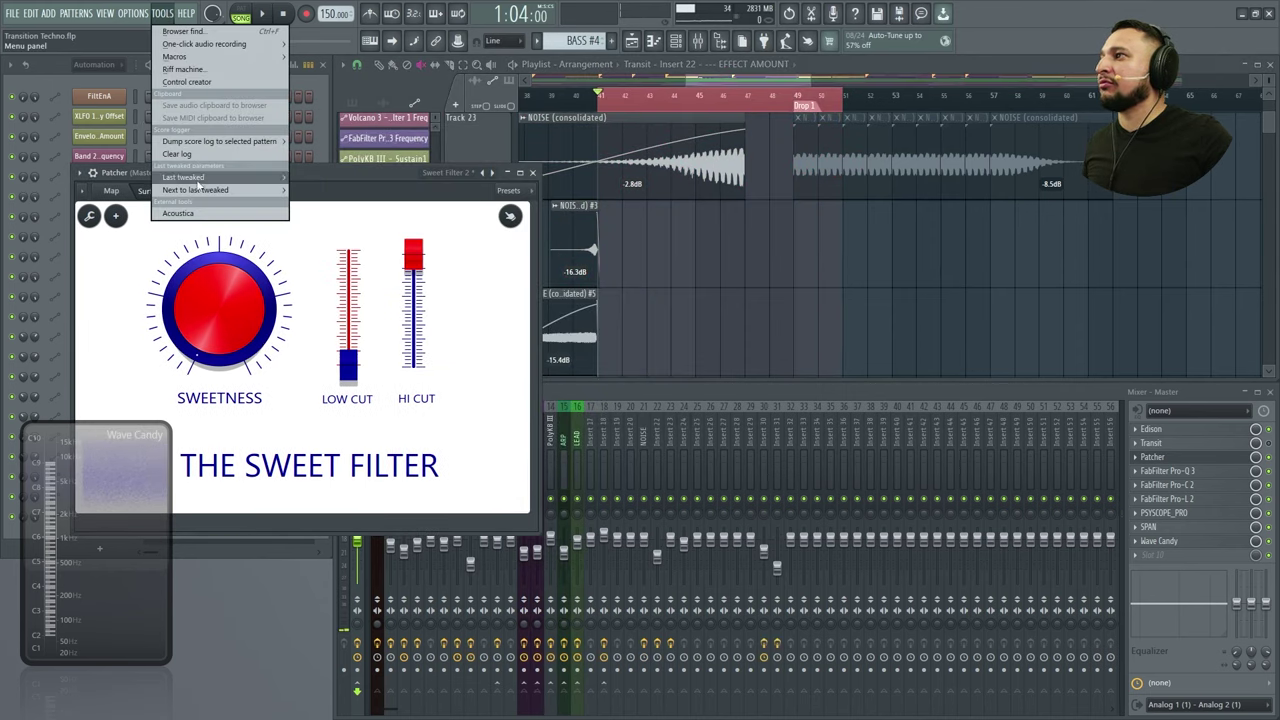
right_click(196, 322)
click(243, 437)
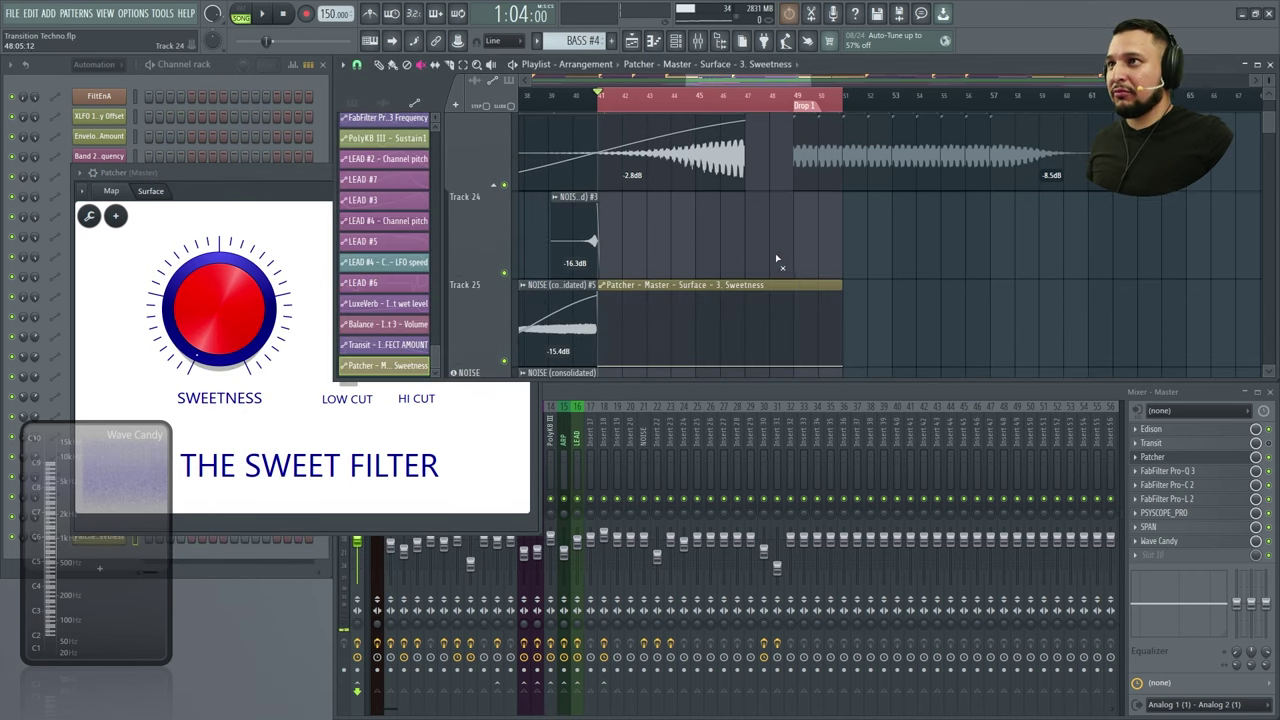
Shape the Sweetness automation as a straight rise from bar 41 to a peak at Drop 1, and play it with Patcher's surface showing
drag(796, 355, 794, 303)
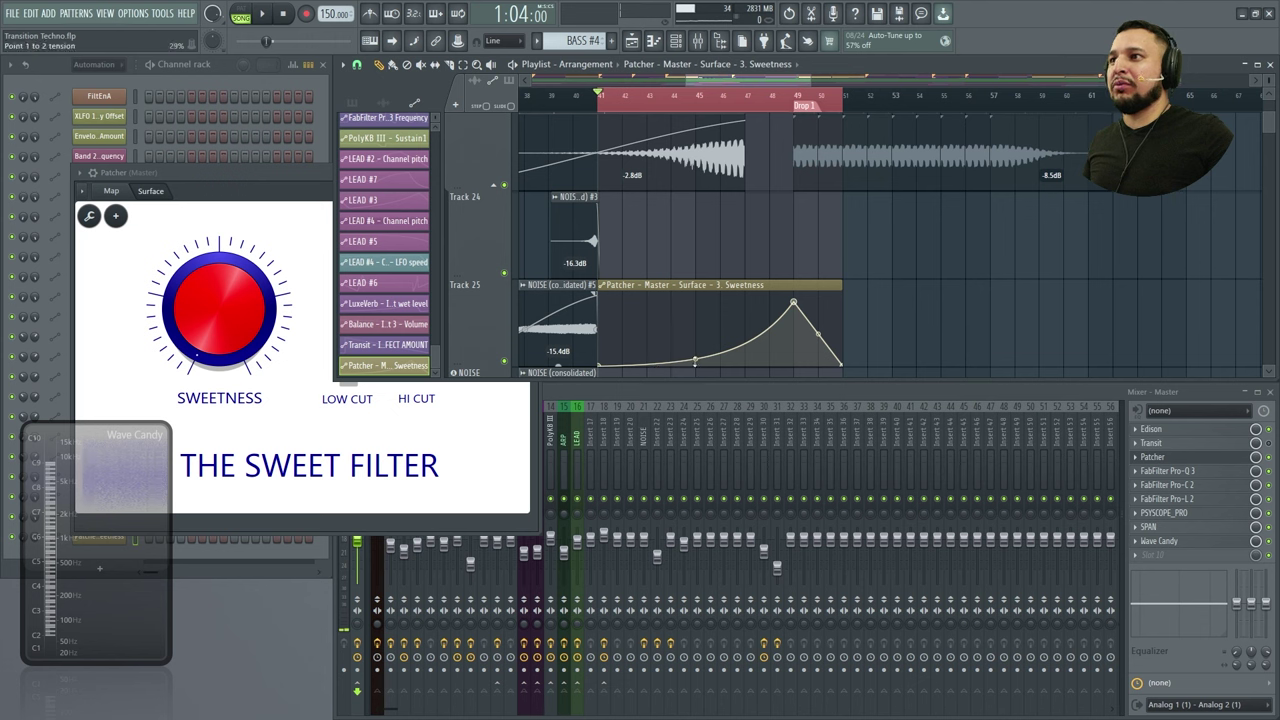
drag(695, 360, 695, 335)
key(space)
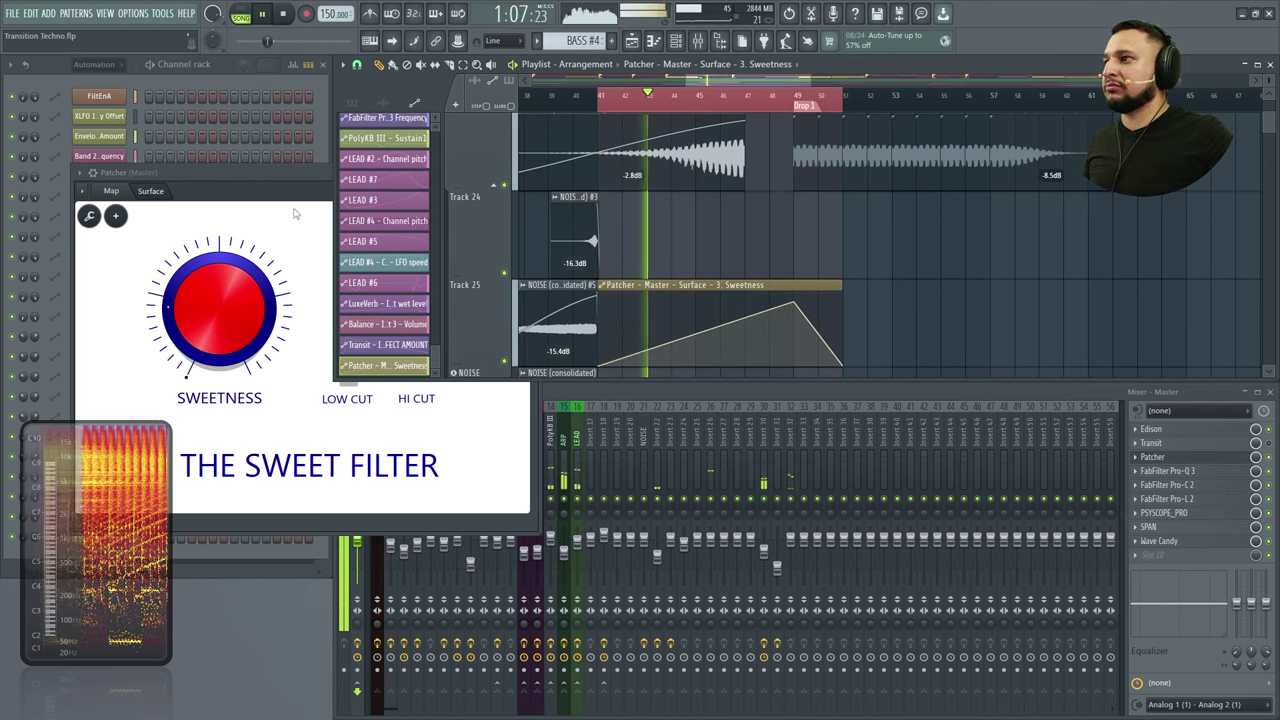
click(111, 190)
click(147, 192)
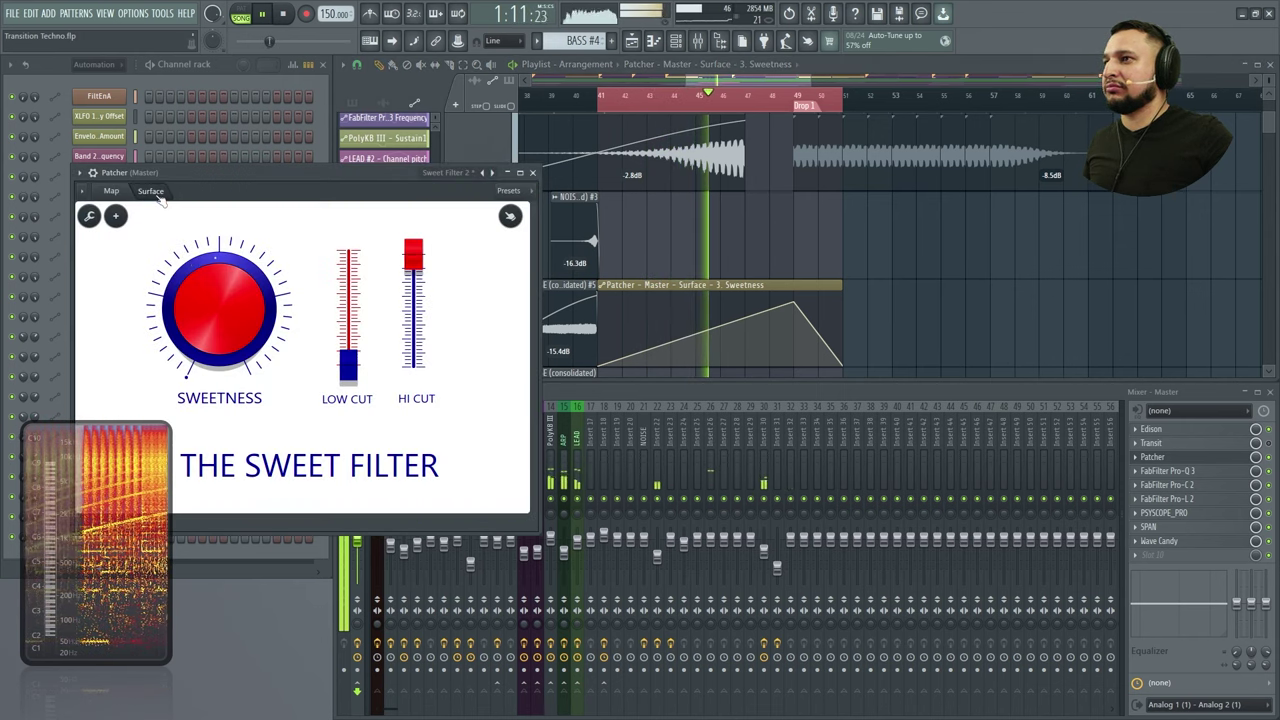
Clear the time selection, stop playback and drop the Sweetness automation straight to its minimum at Drop 1
click(883, 242)
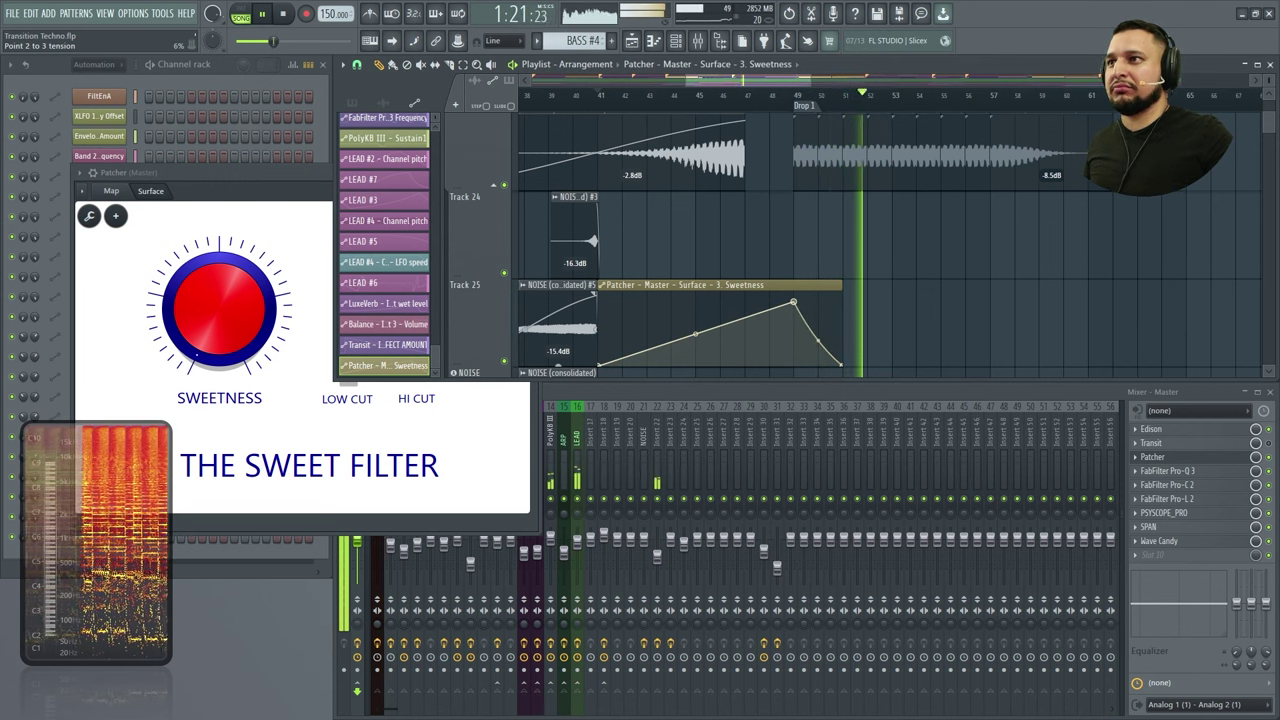
key(space)
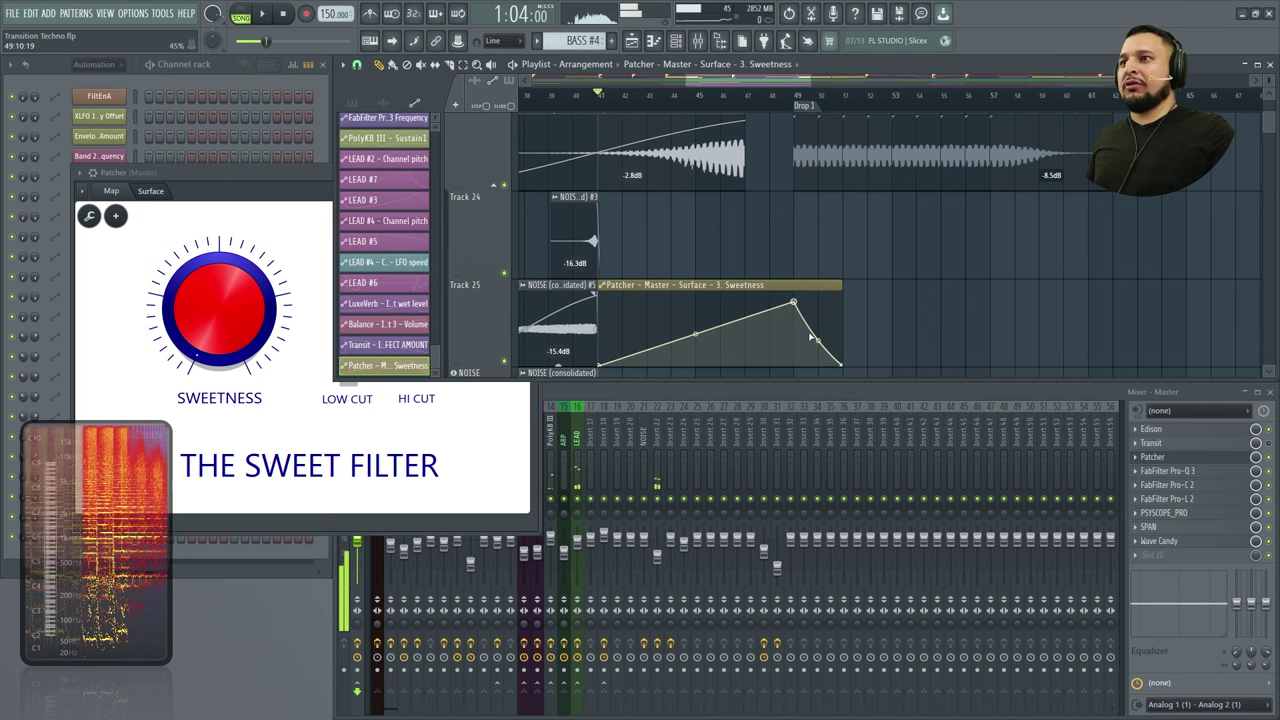
drag(811, 337, 797, 365)
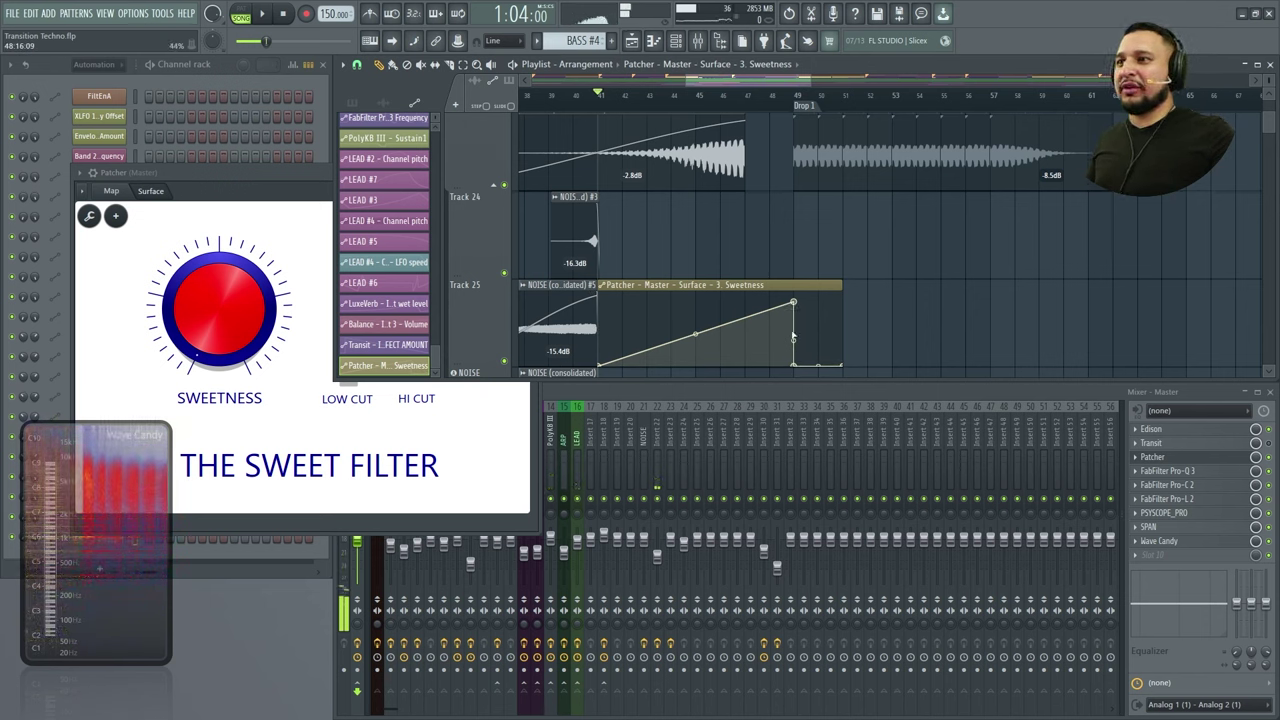
Move the Sweetness peak back to bar 48, curve its fall toward Drop 1, and play it while showing Patcher's surface
drag(796, 303, 780, 304)
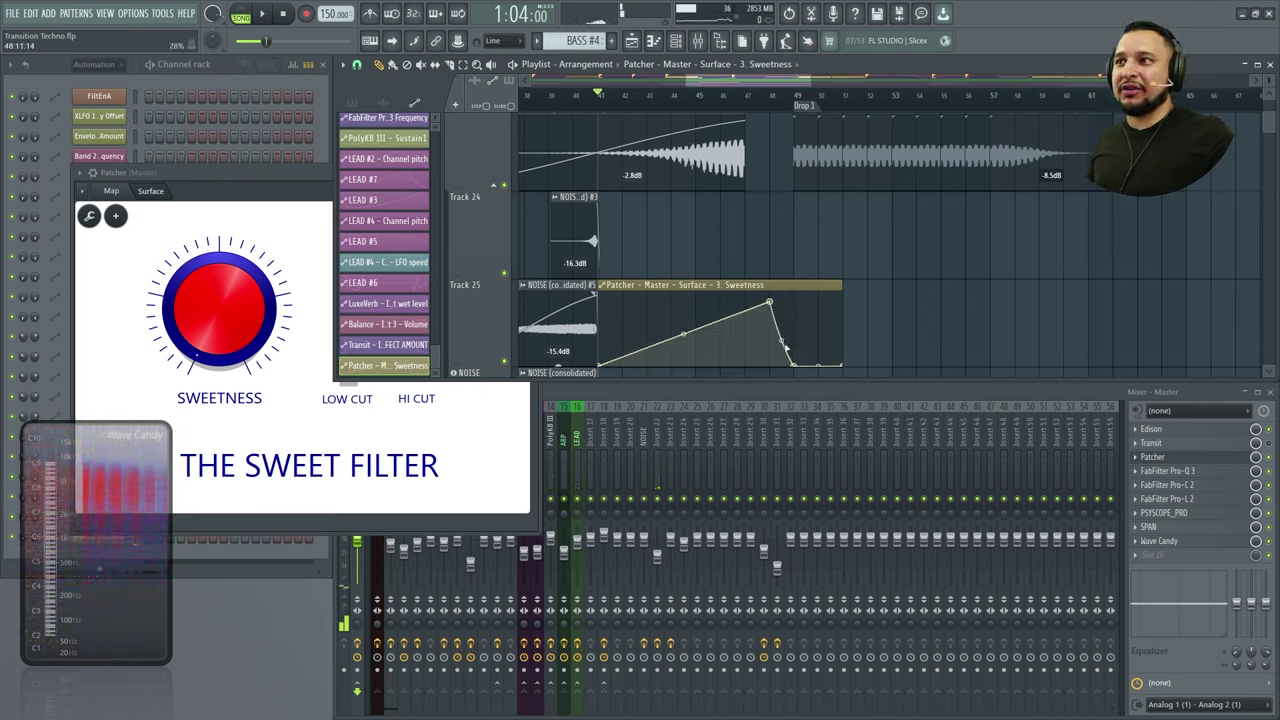
key(space)
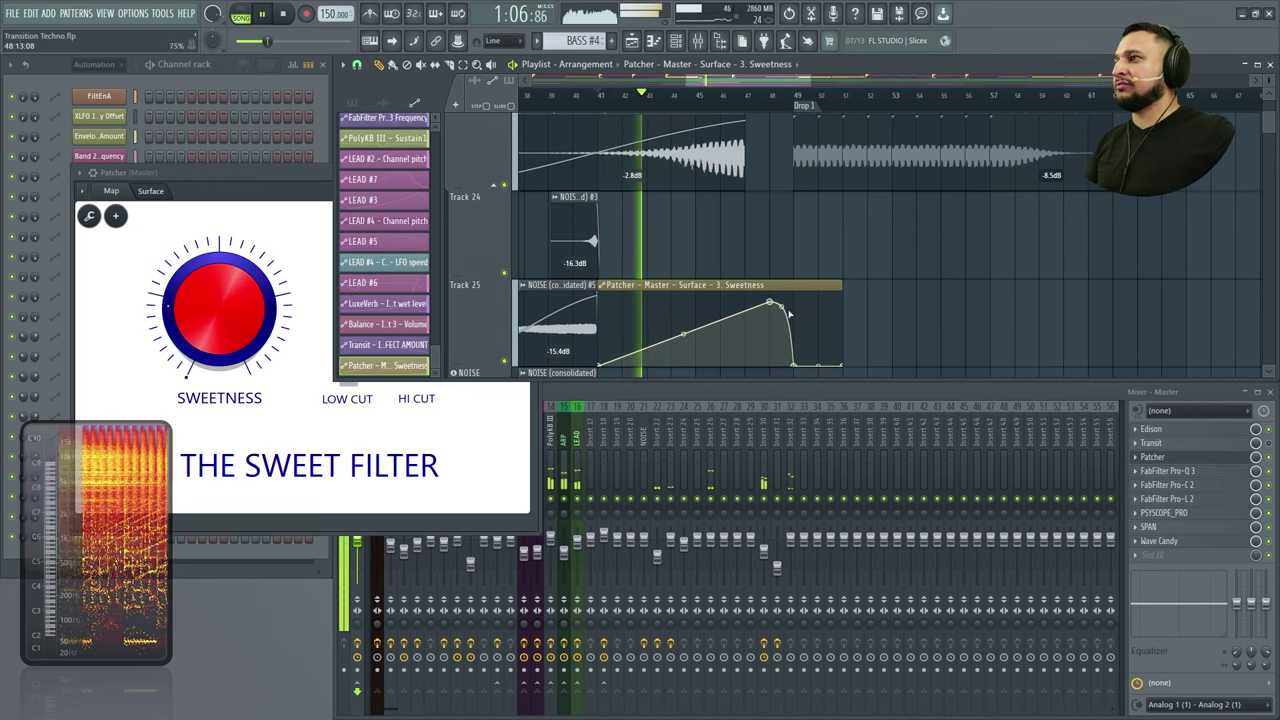
click(111, 193)
click(152, 190)
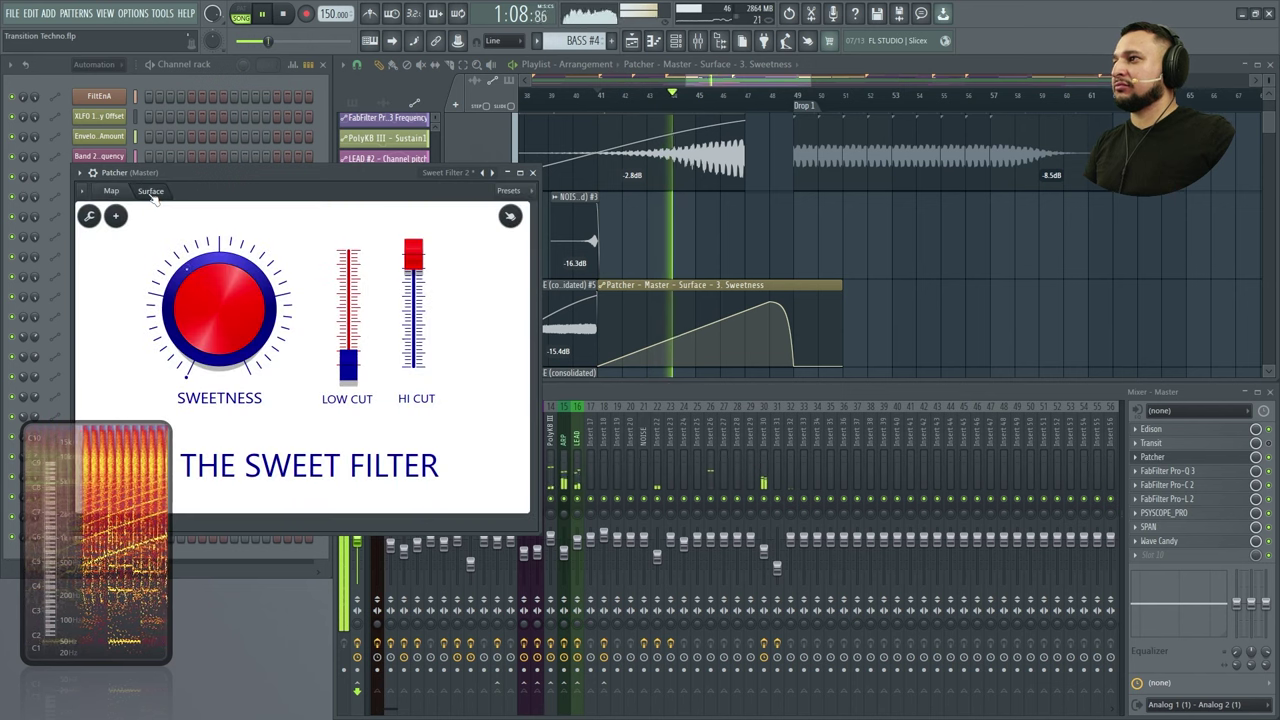
drag(168, 176, 230, 174)
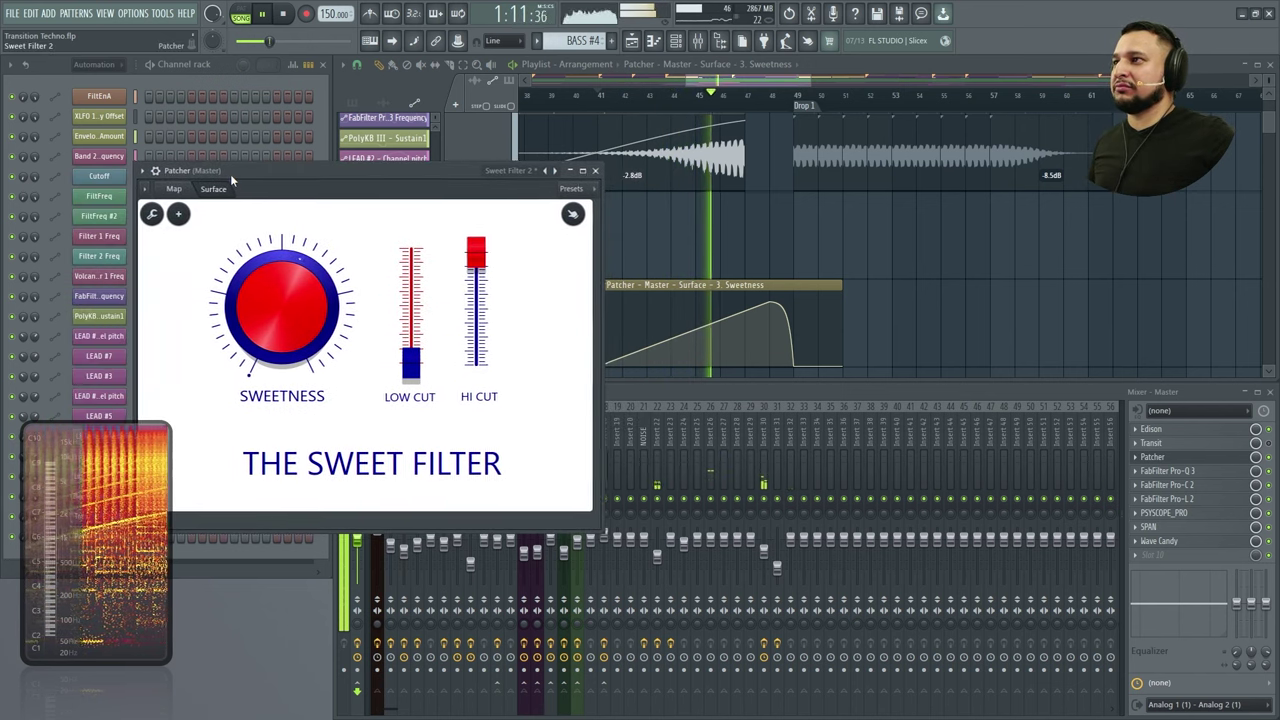
View Patcher's map and its Fruity Delay 3 settings during playback, and stop playback after Drop 1
click(173, 189)
click(322, 374)
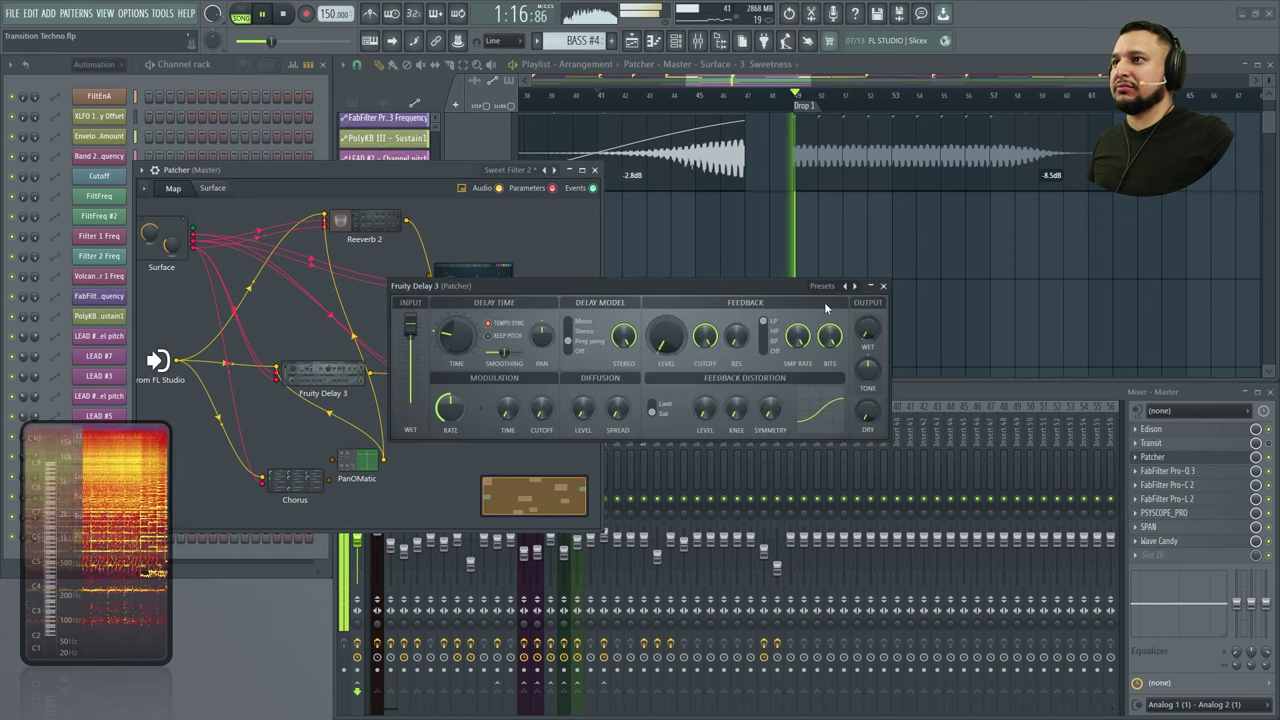
click(884, 287)
key(space)
click(679, 230)
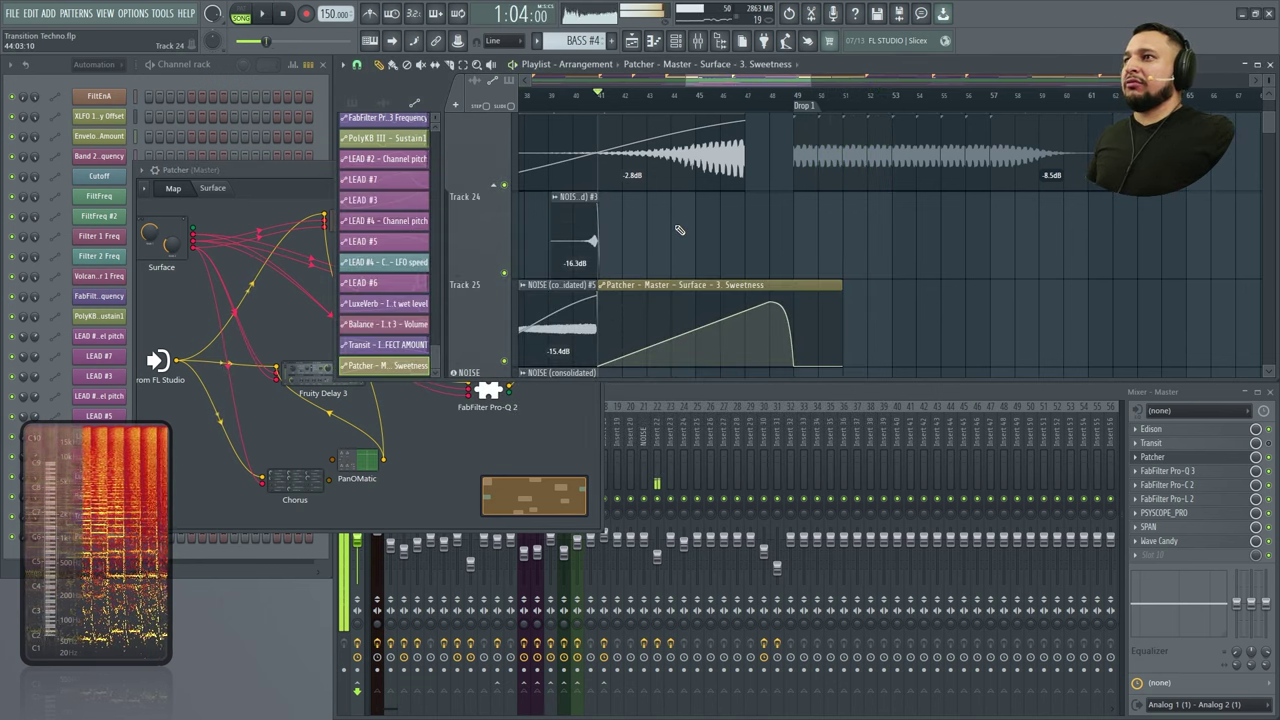
Examine the FabFilter Pro-Q 2, Reeverb 2, Param. EQ 2, Fruity Delay 3 and Chorus effects in Patcher's map
click(235, 172)
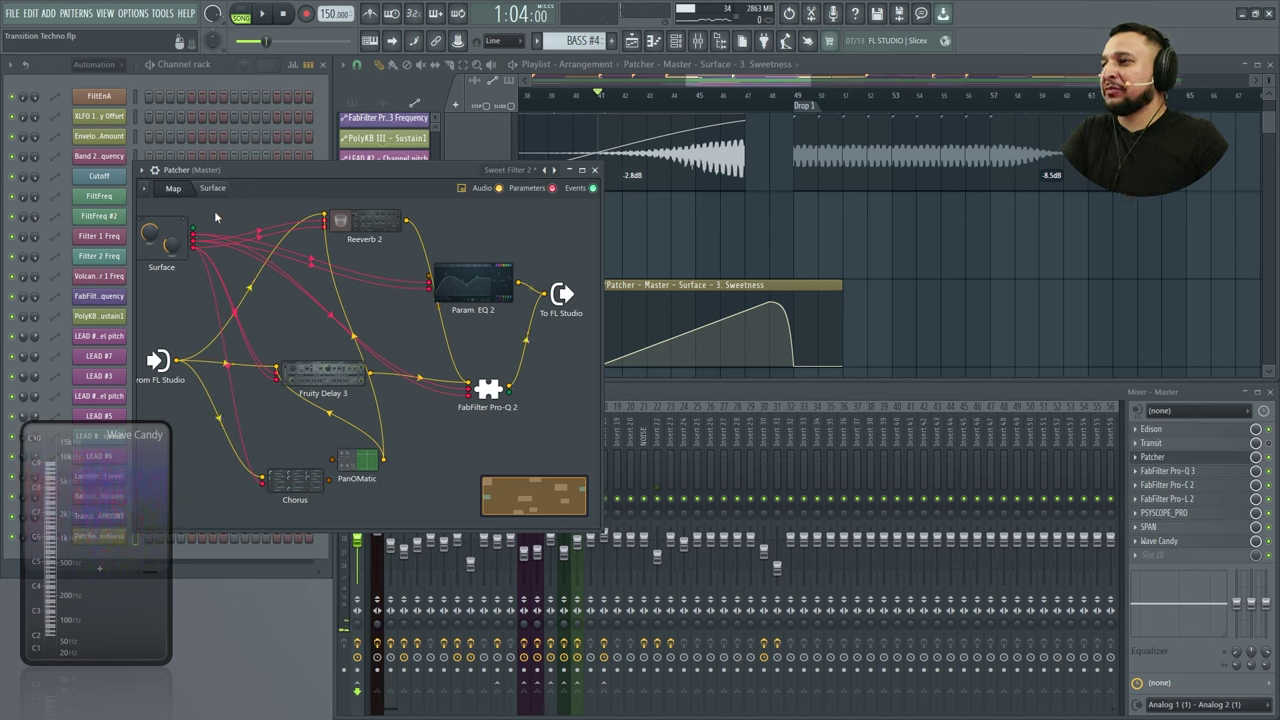
double_click(490, 392)
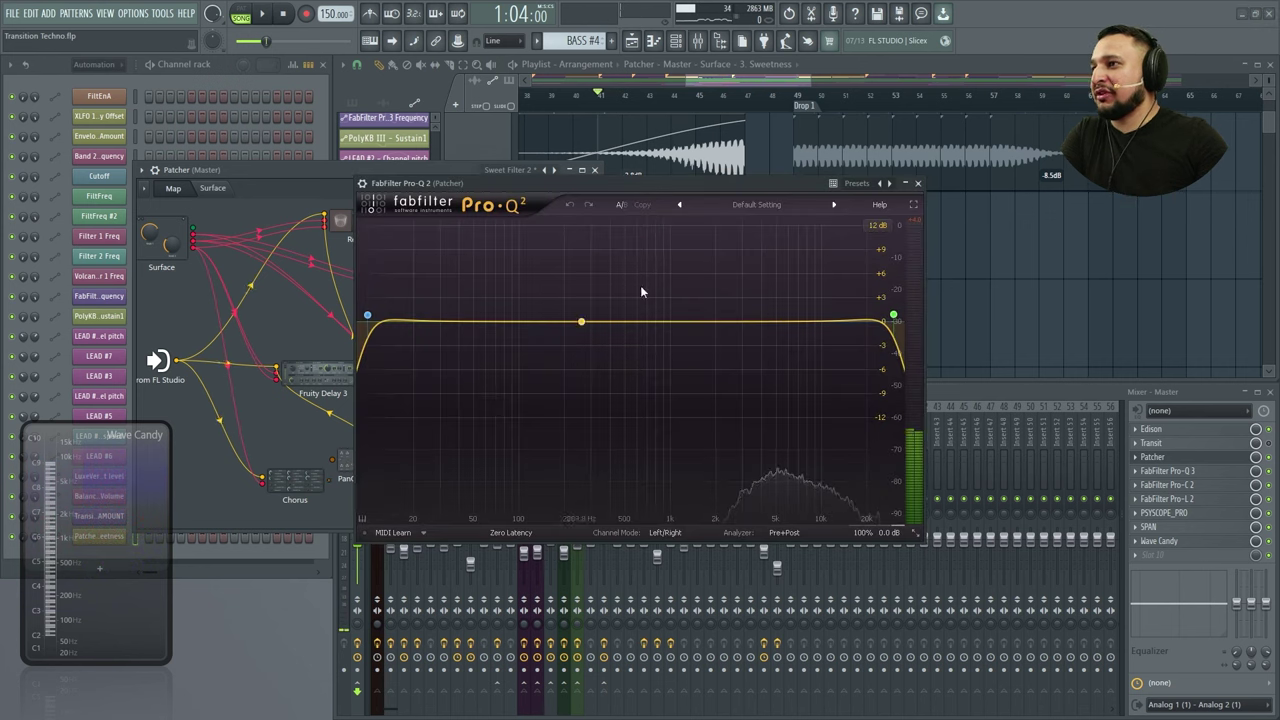
click(918, 184)
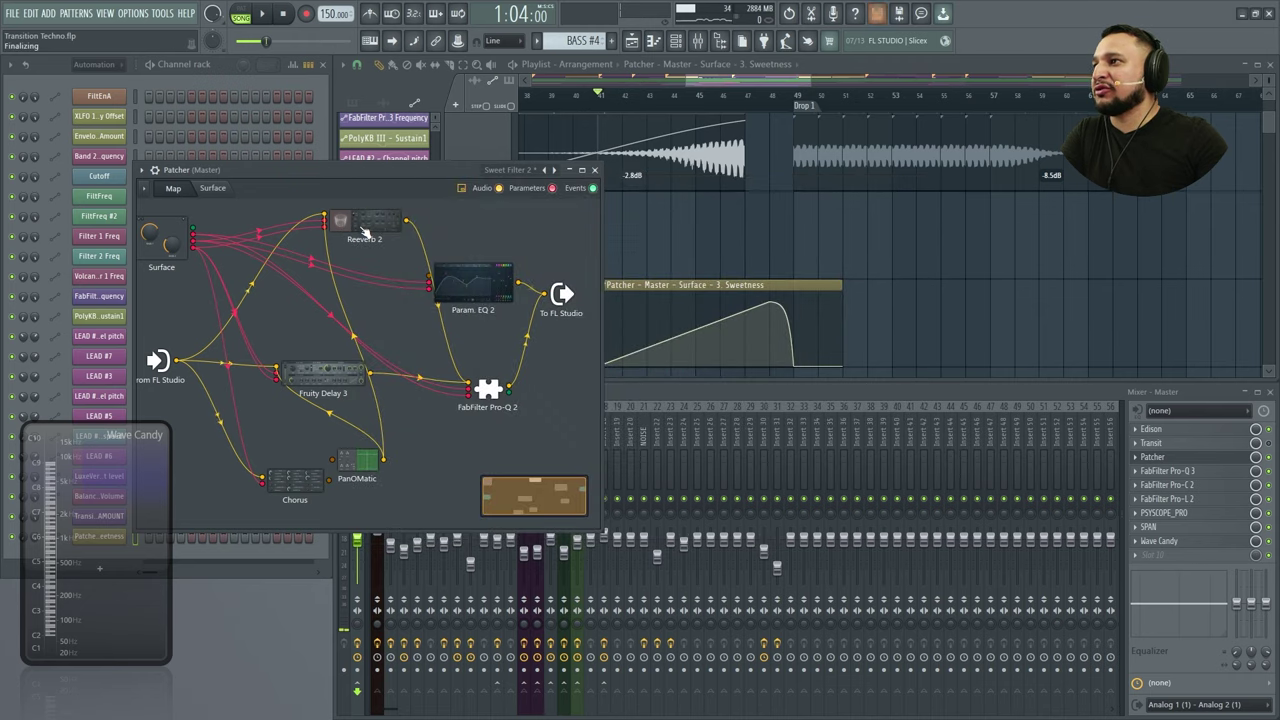
double_click(365, 232)
click(815, 306)
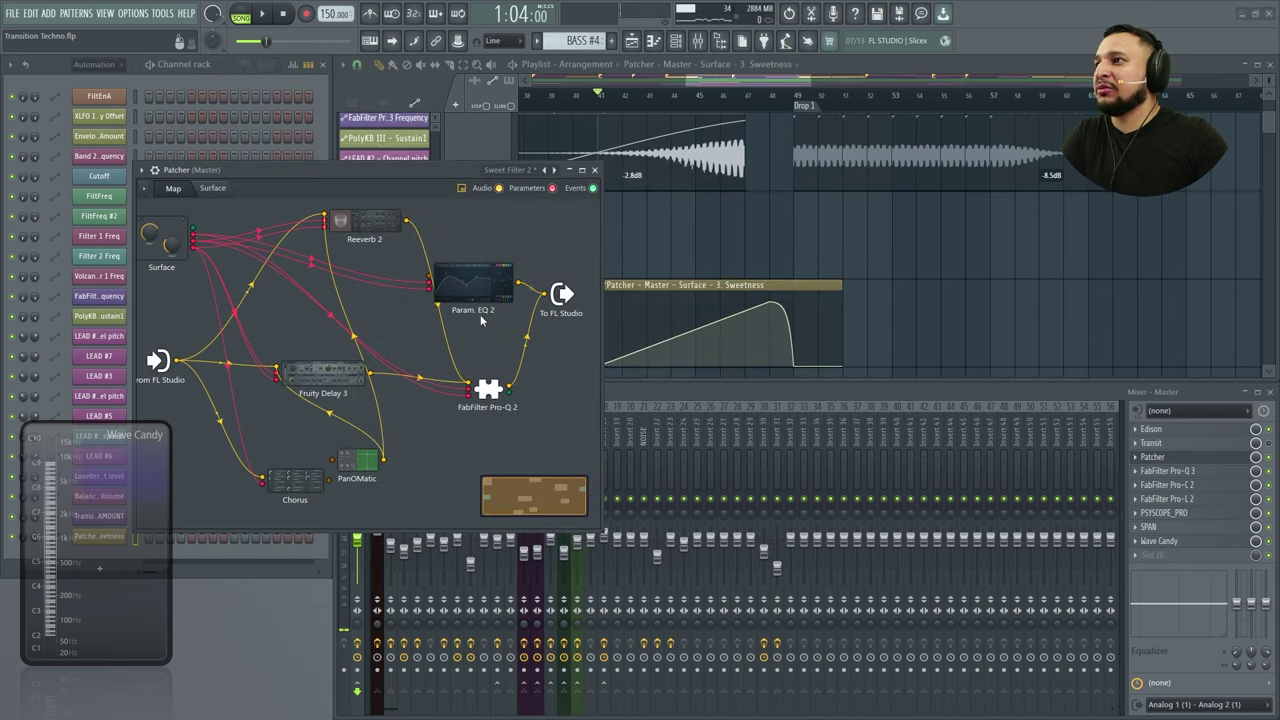
double_click(476, 286)
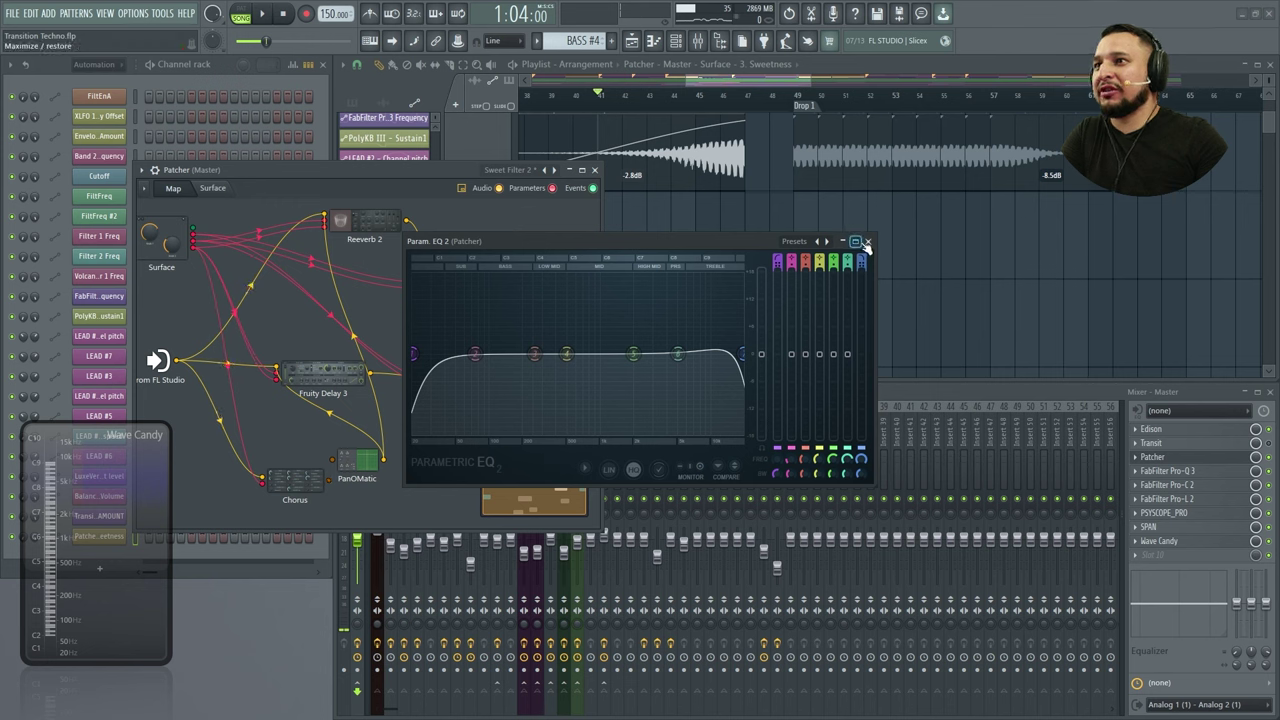
click(867, 242)
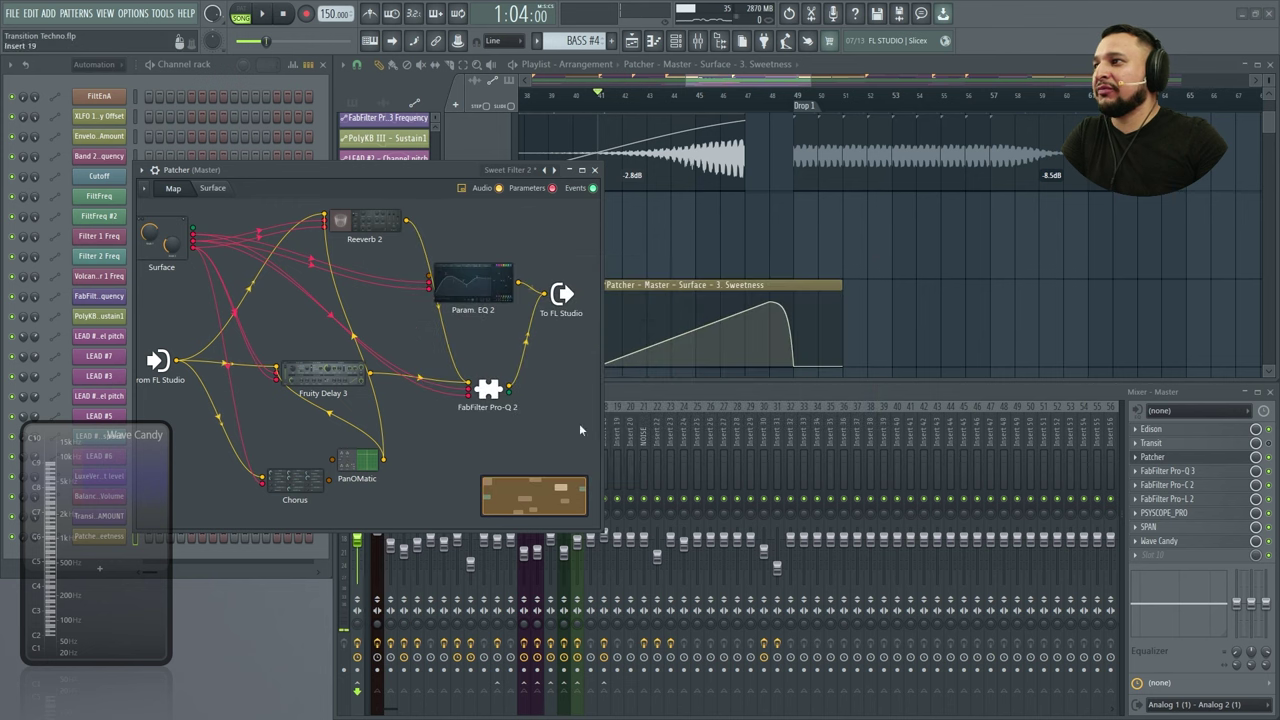
double_click(344, 373)
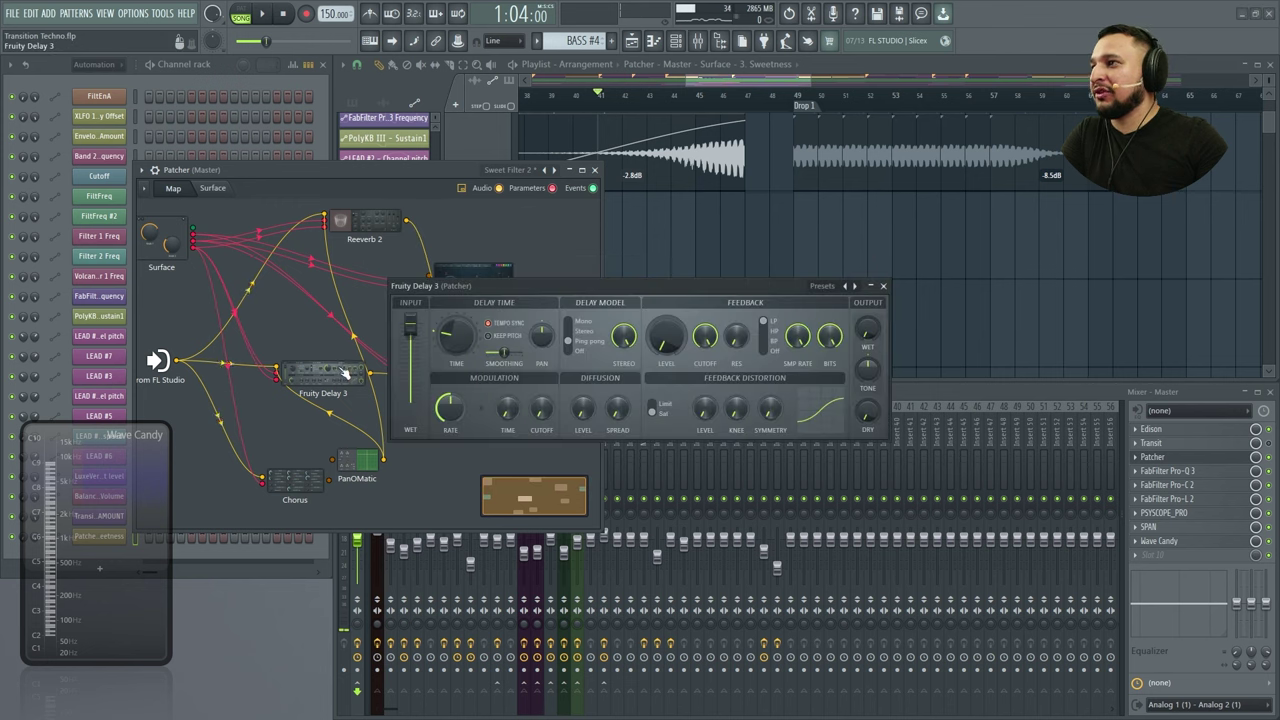
double_click(298, 480)
Close the Chorus window and rearrange the Chorus, PanOMatic, Fruity Delay 3 and Reeverb 2 modules in Patcher's map
drag(325, 497, 275, 508)
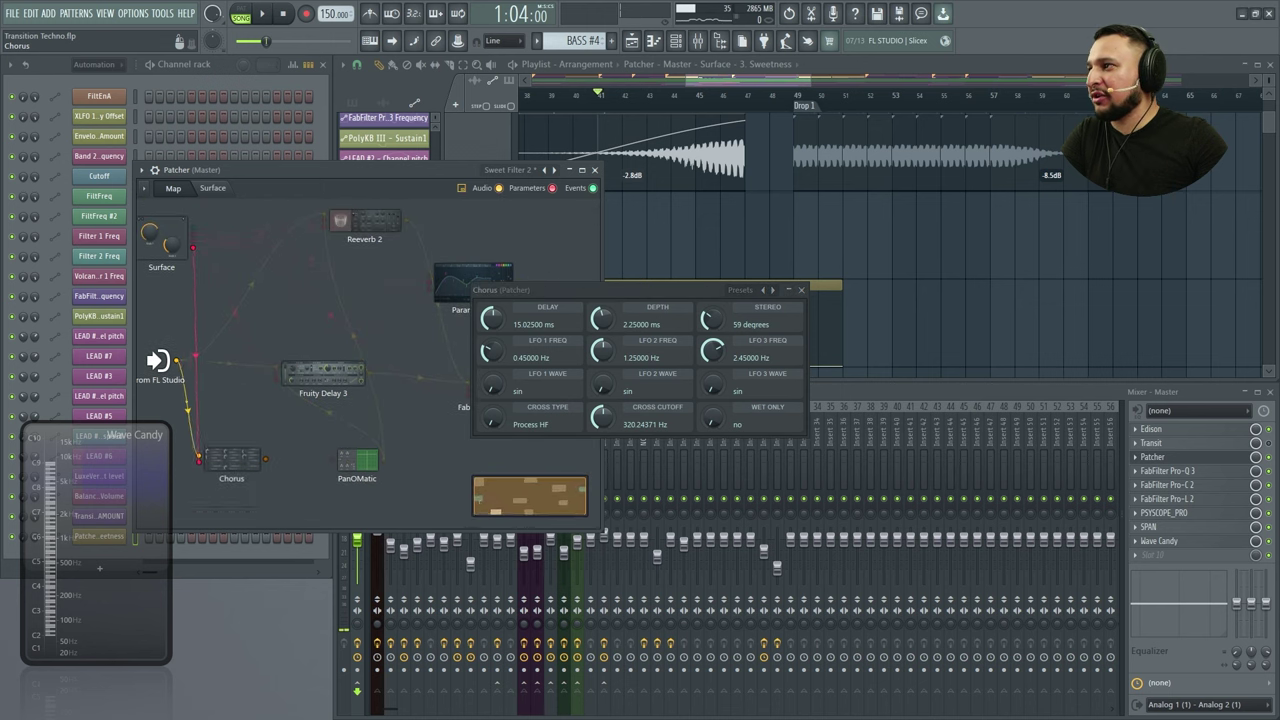
click(801, 290)
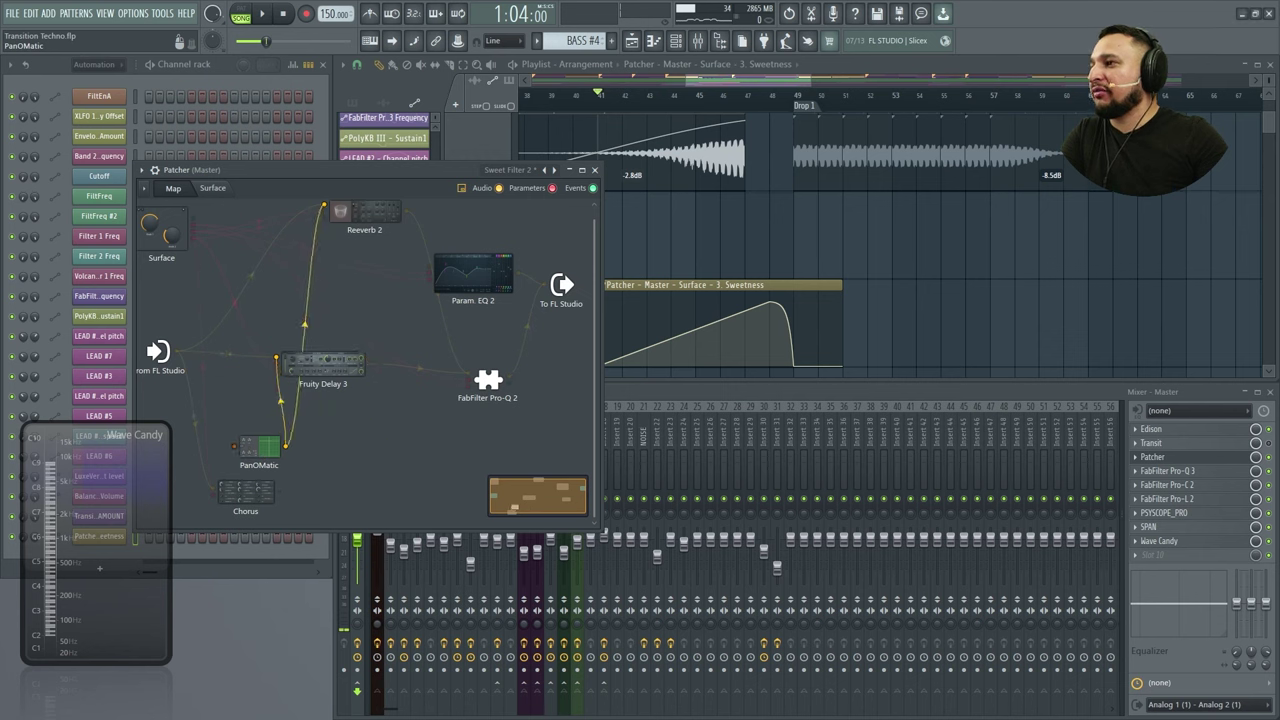
mouse_move(360, 452)
mouse_down()
mouse_move(360, 441)
mouse_move(369, 453)
mouse_up()
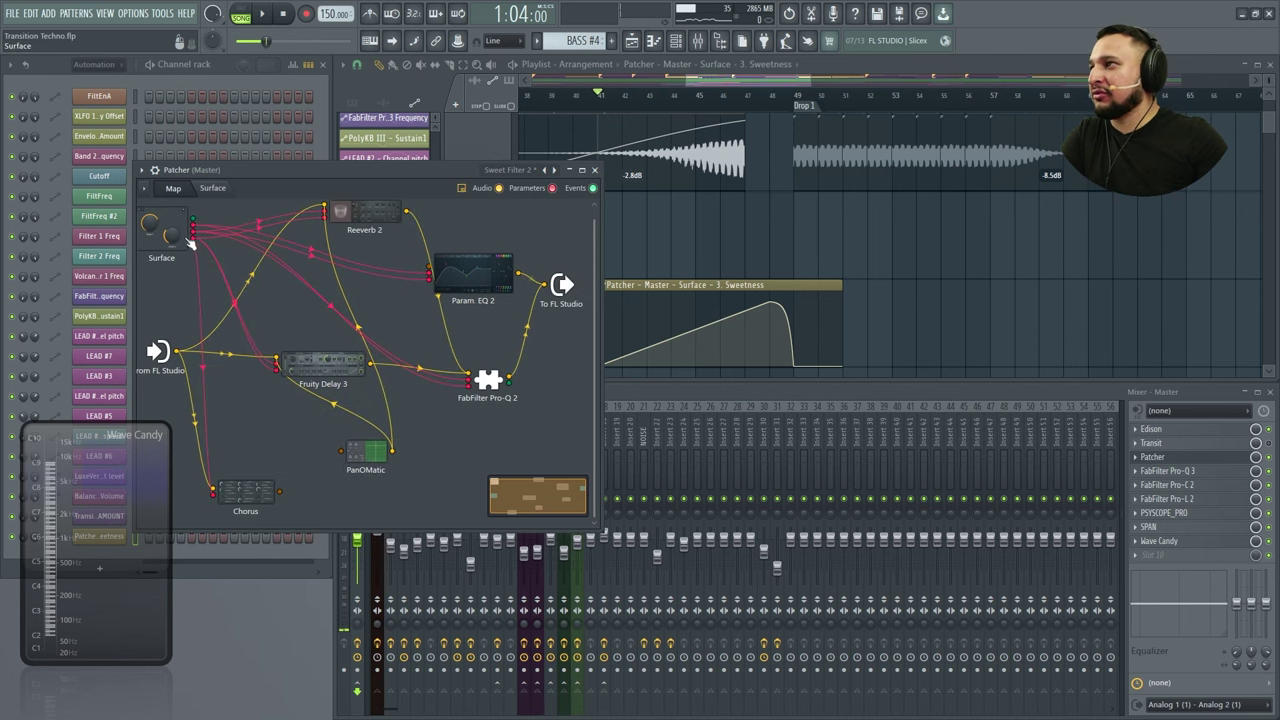
drag(248, 490, 281, 490)
drag(322, 362, 327, 313)
drag(370, 220, 338, 262)
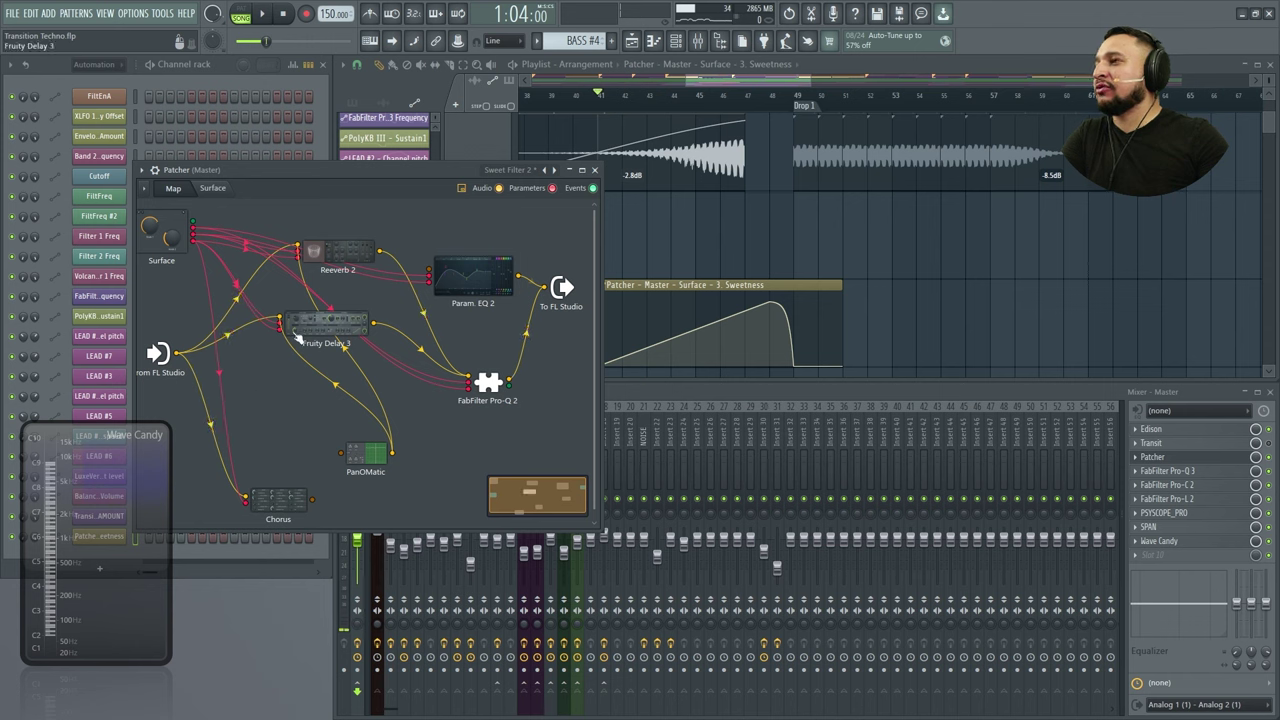
drag(296, 338, 254, 440)
drag(340, 250, 314, 251)
Open Transit on the Master and clear its OSC, Reverb, Delay, Pump and OTT modules
click(1225, 452)
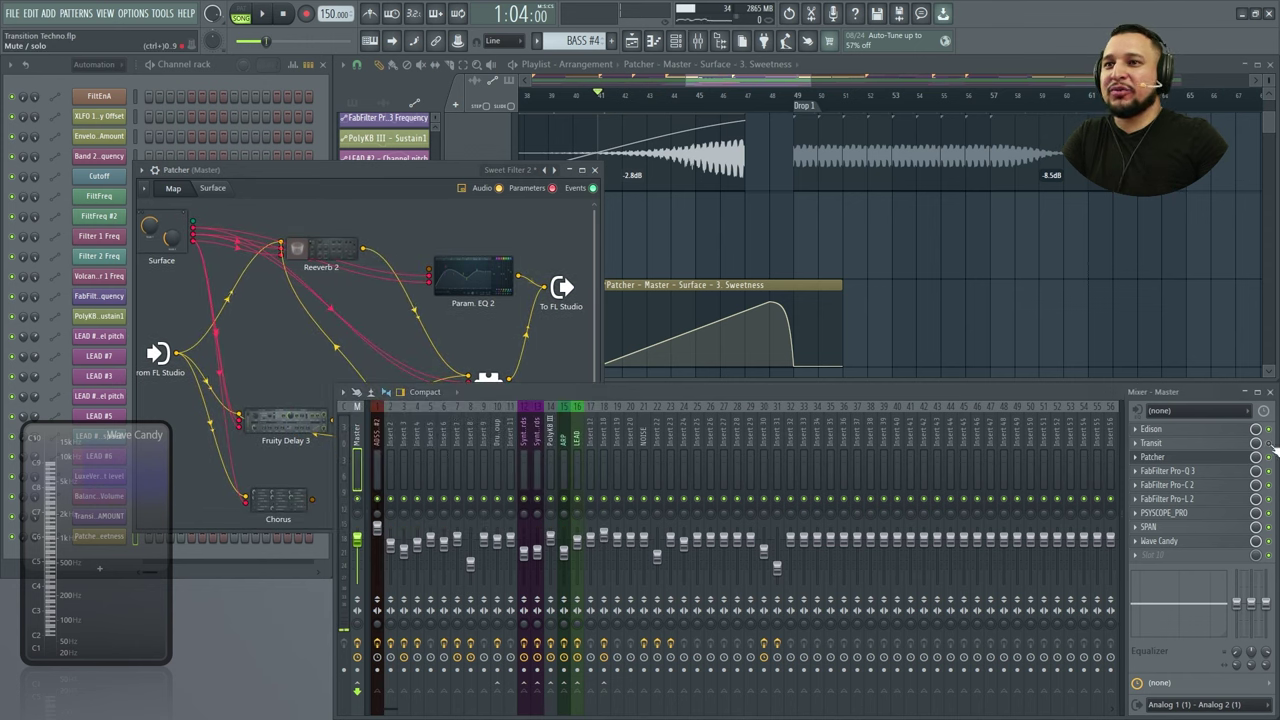
click(1215, 442)
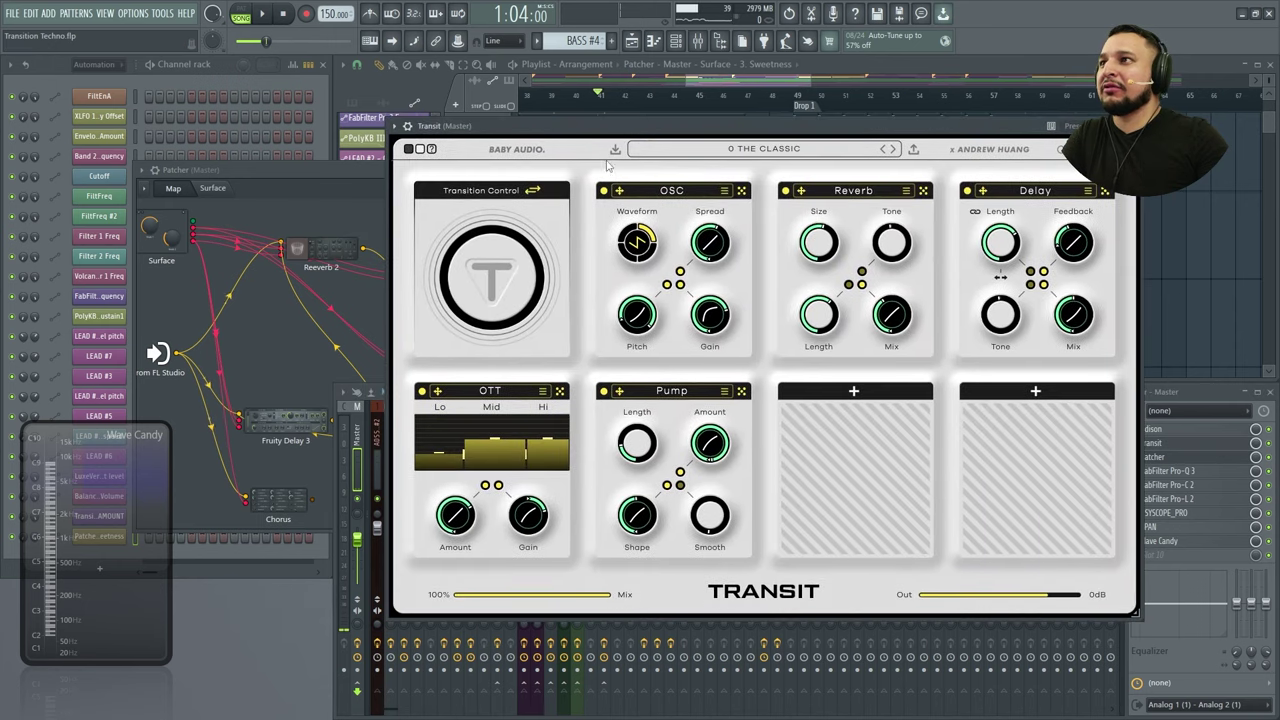
click(784, 150)
click(684, 190)
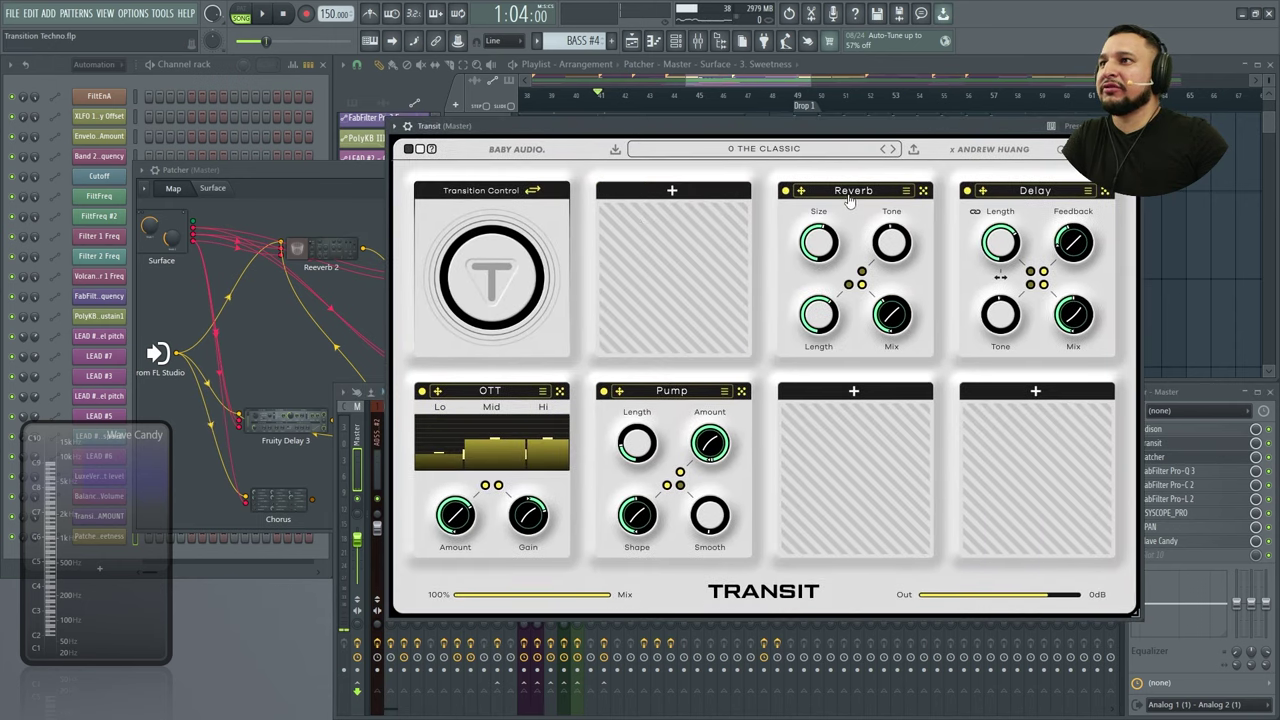
click(923, 190)
click(1104, 190)
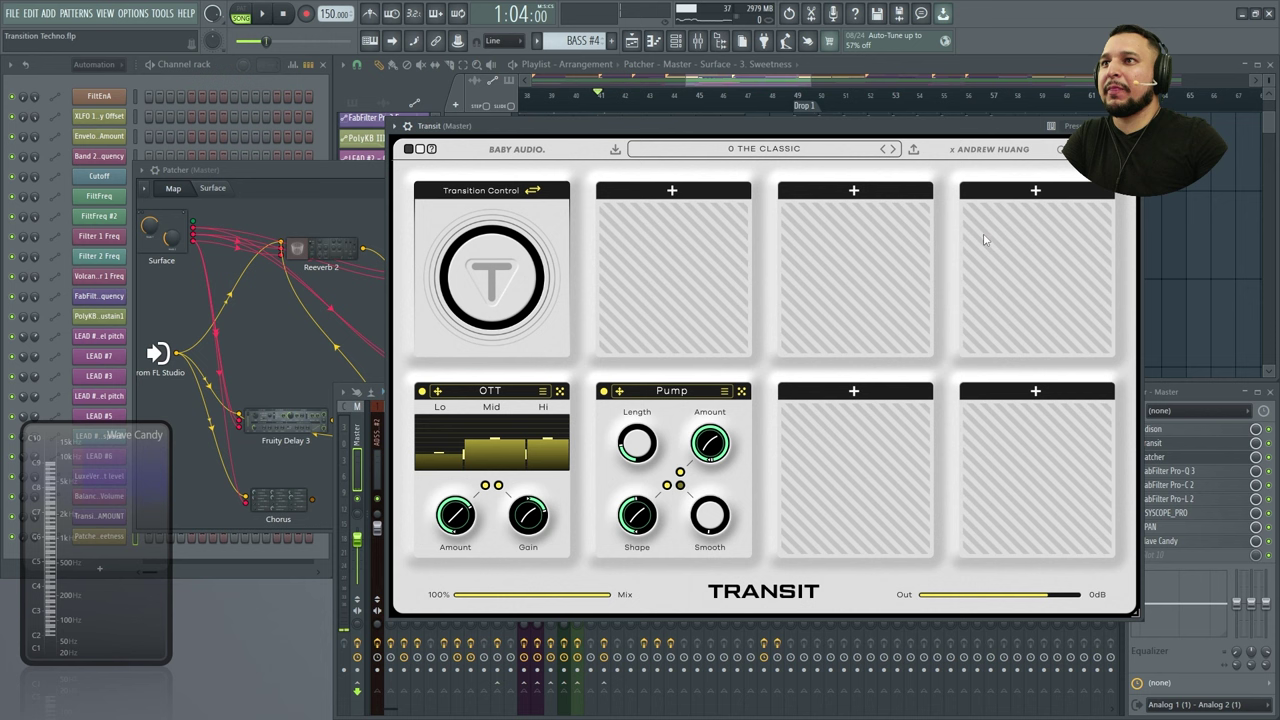
click(620, 399)
click(625, 440)
click(481, 398)
click(456, 437)
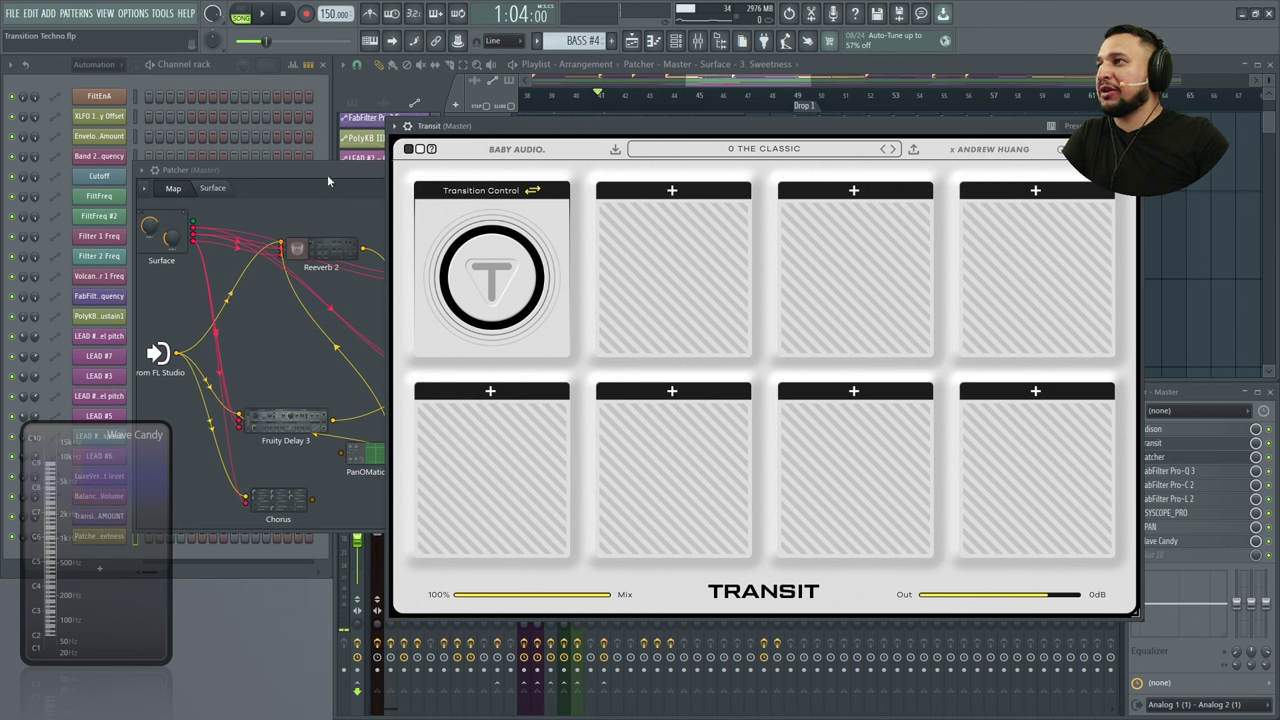
Look through Transit's effect list and add a Delay module in the slot beside Transition Control
click(672, 190)
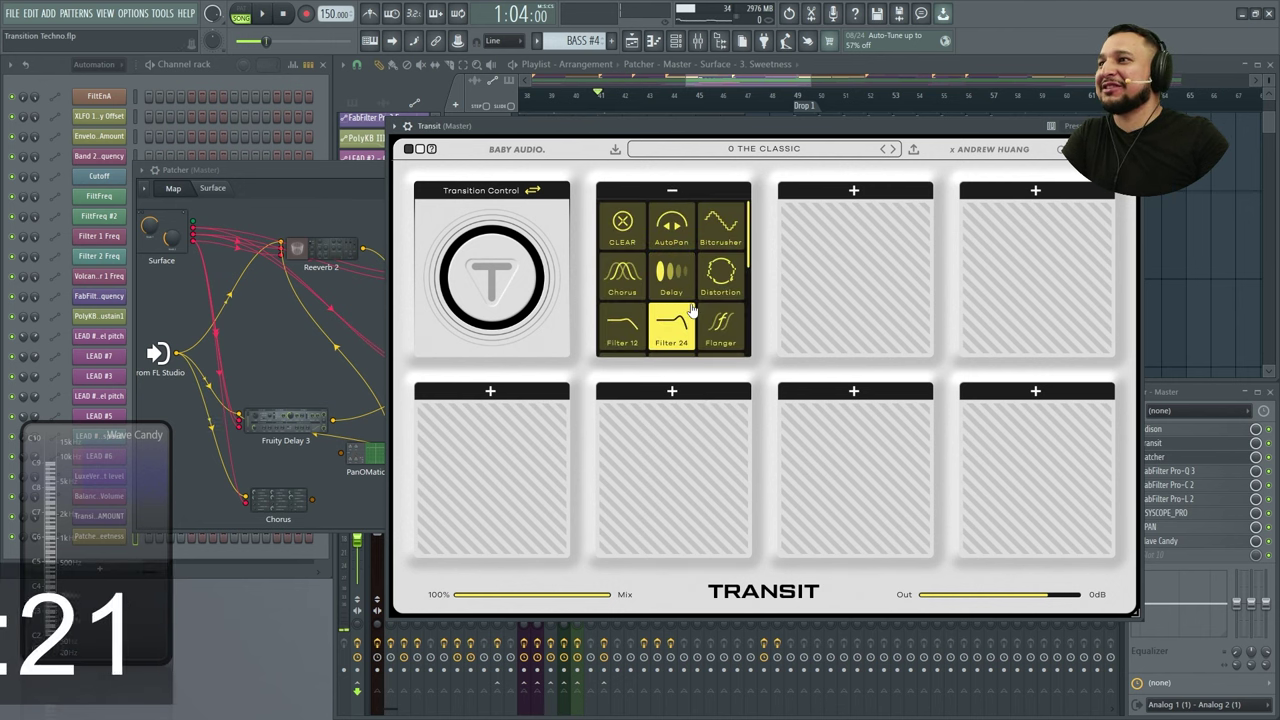
scroll(690, 302, down, 1)
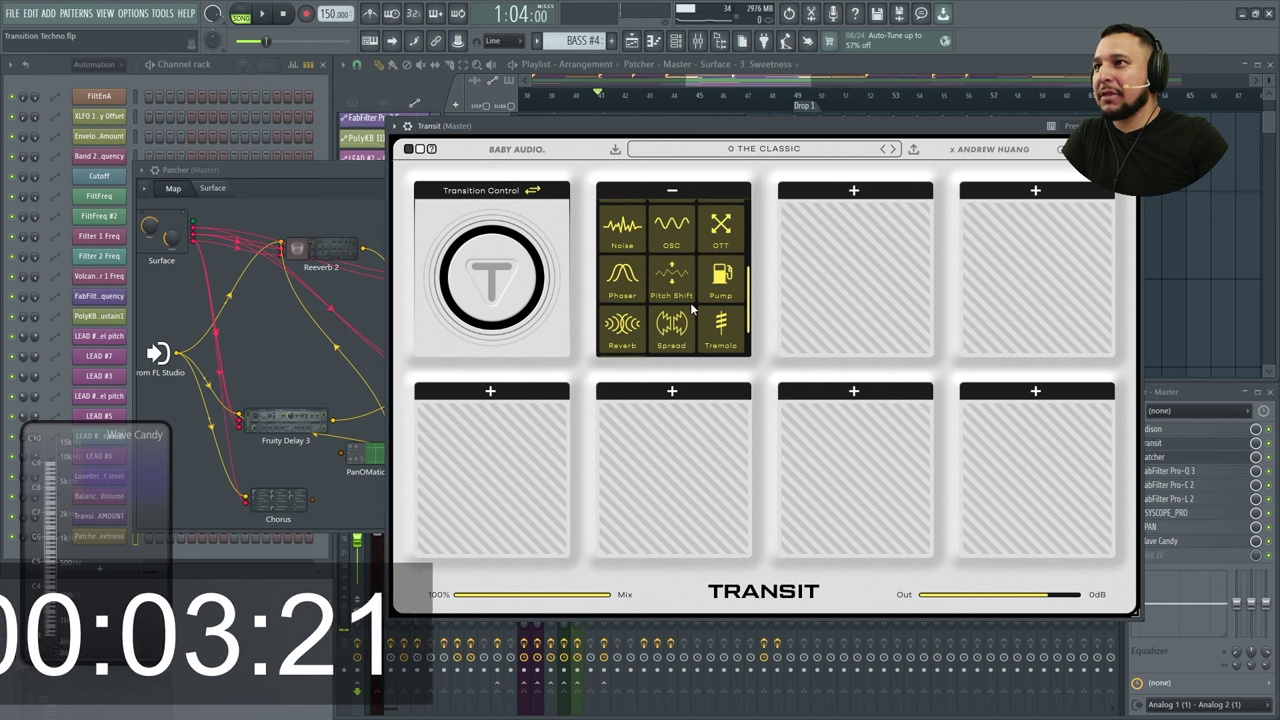
scroll(690, 302, up, 1)
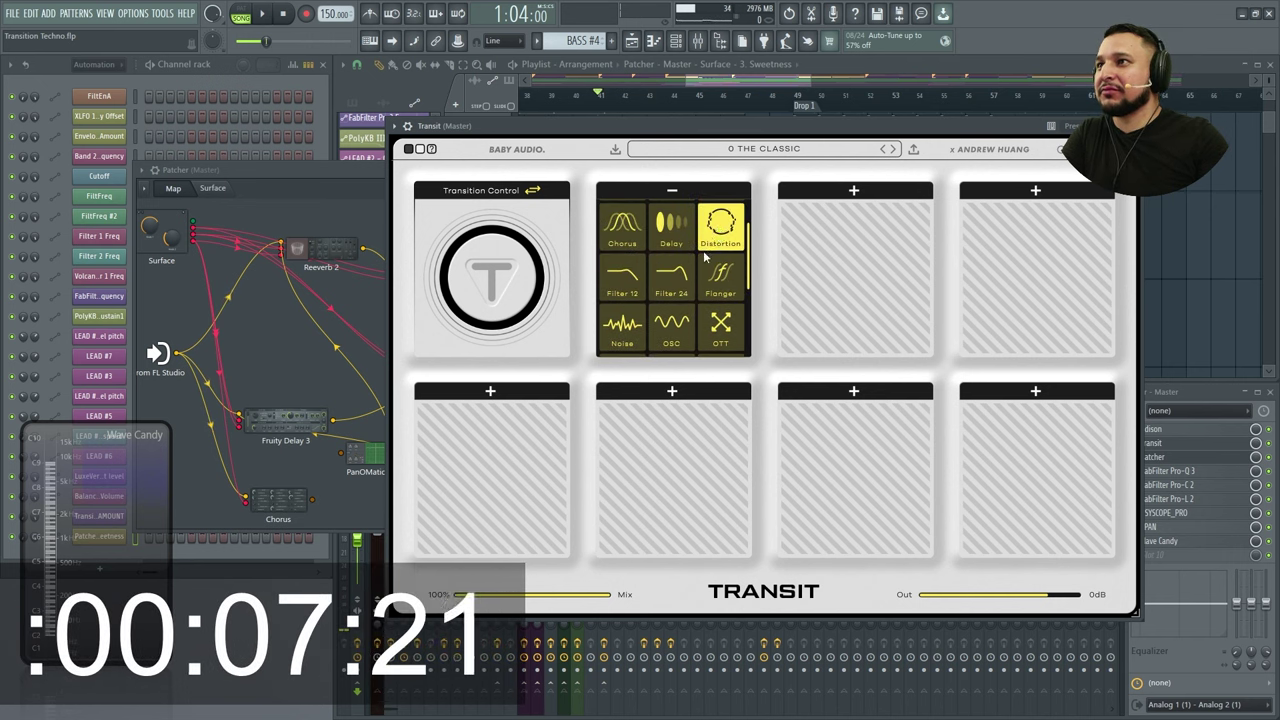
click(687, 254)
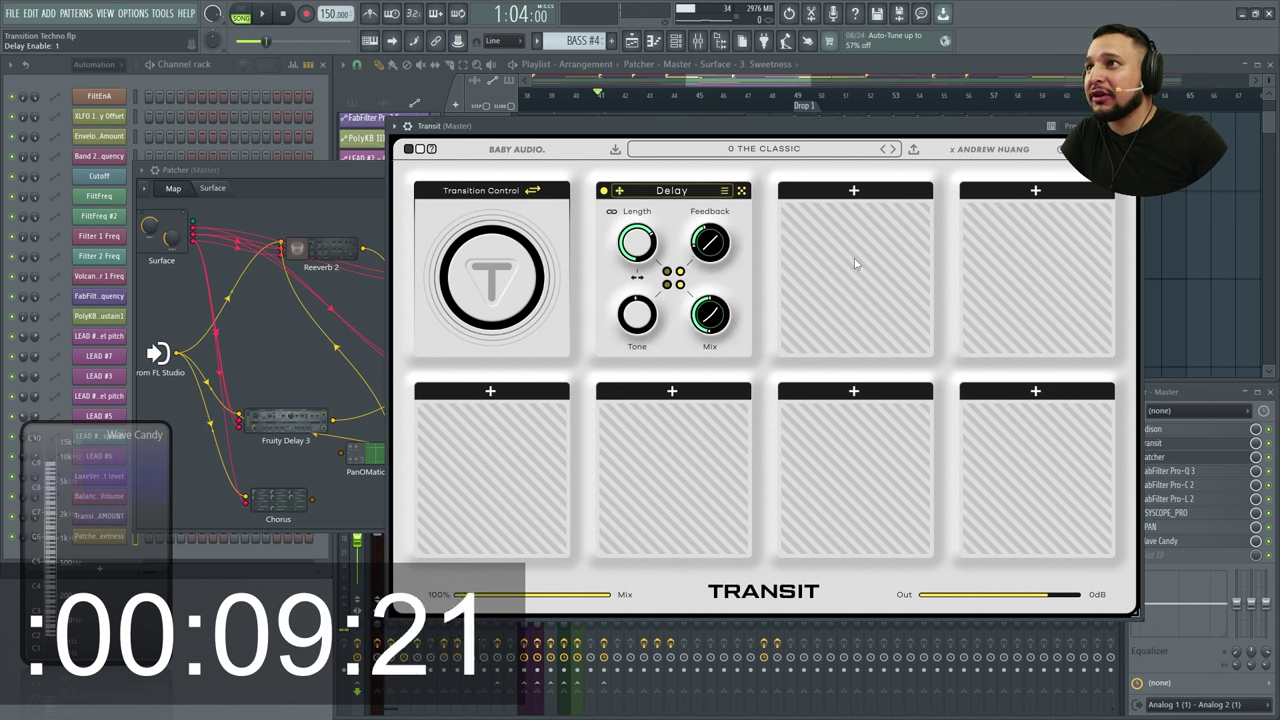
Add a Reverb module and a Filter 24 module in the two Transit slots following Delay
click(855, 198)
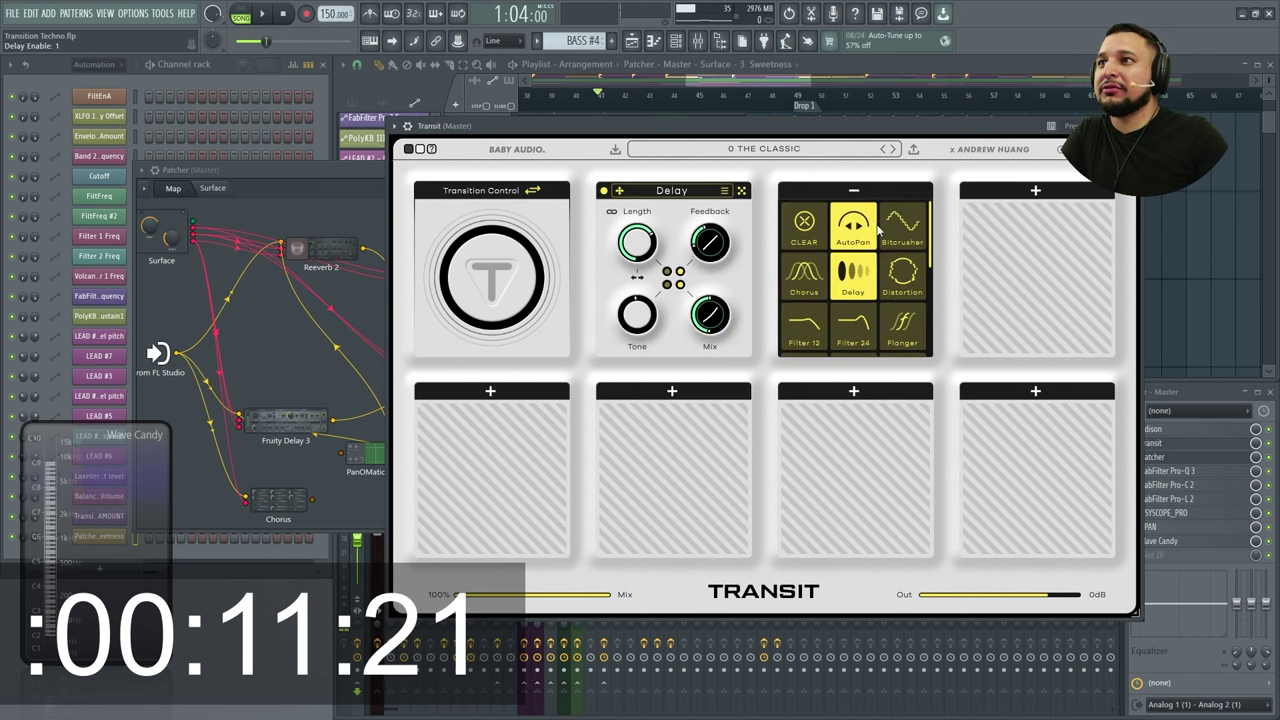
scroll(855, 290, down, 1)
scroll(855, 290, down, 2)
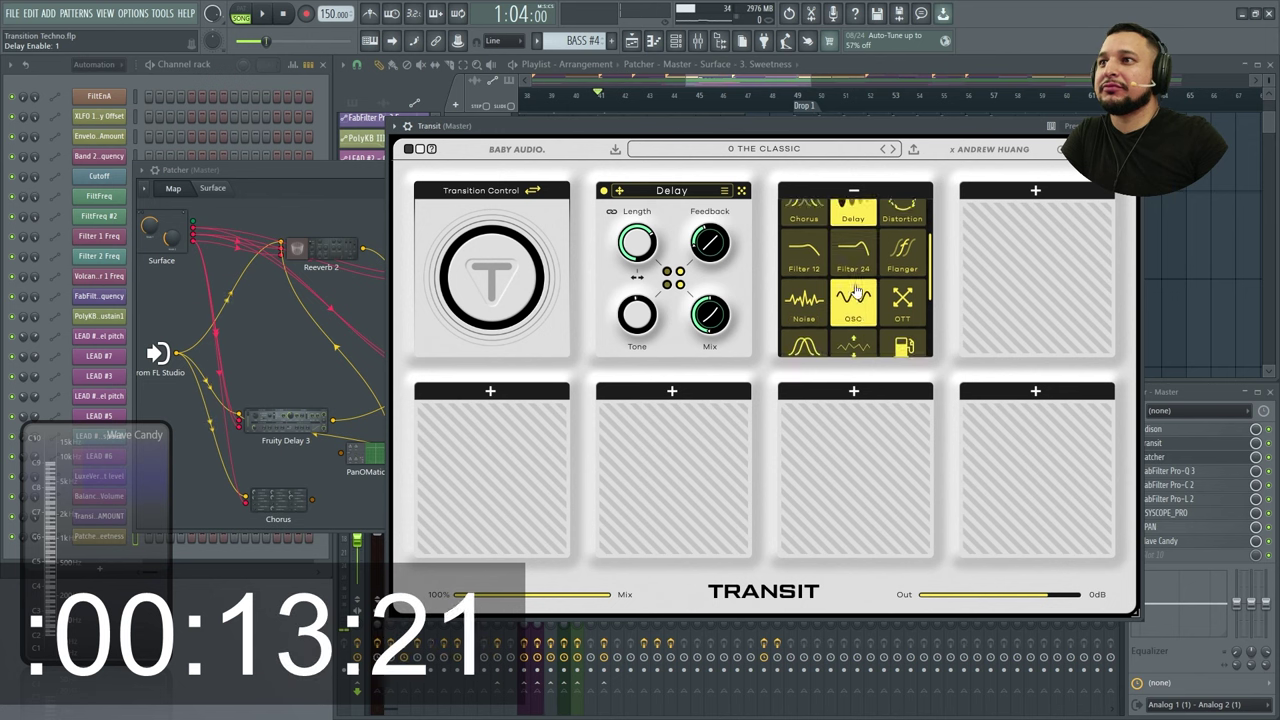
click(848, 292)
click(1036, 194)
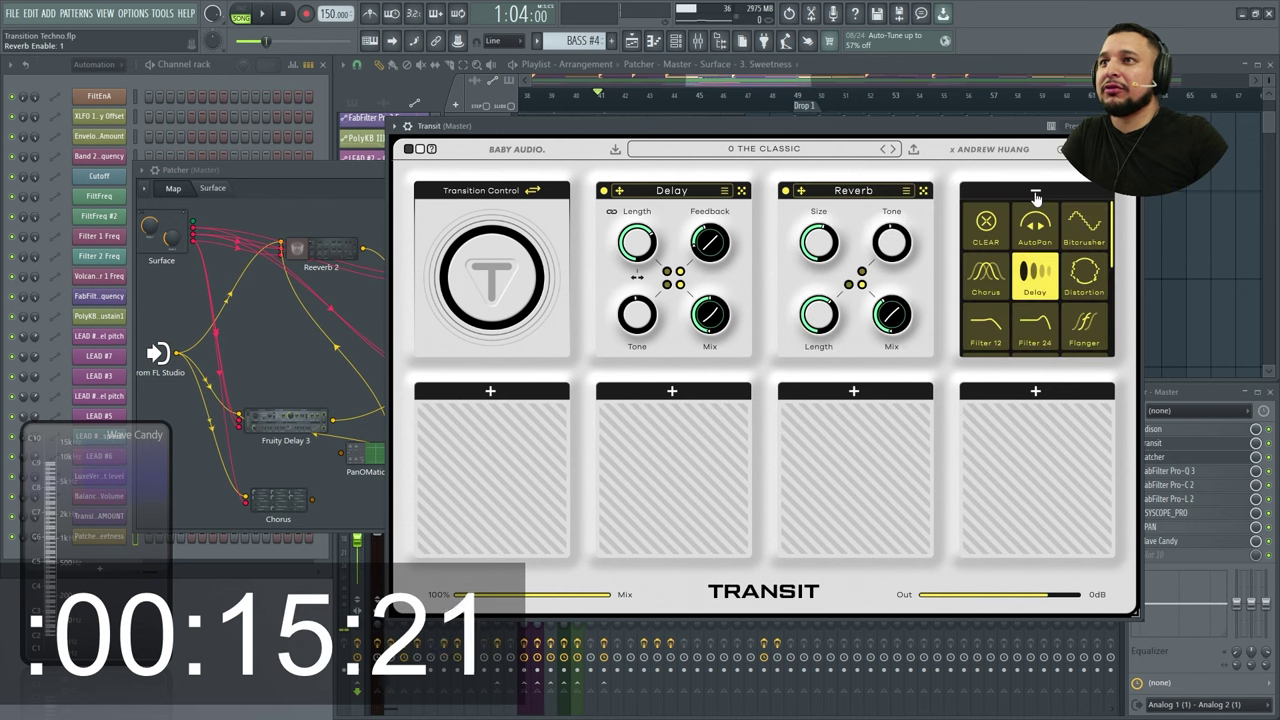
click(1019, 334)
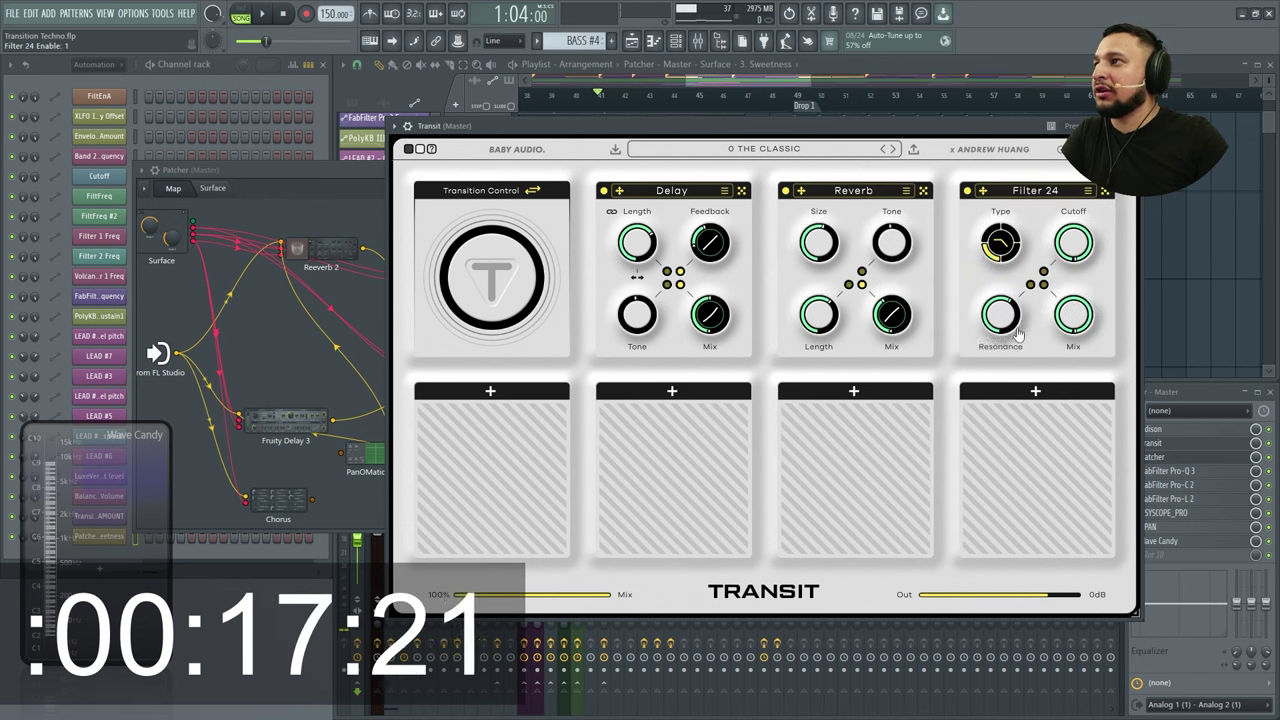
Check the Param. EQ 2 curve in Patcher's map, close it and return to Transit
click(382, 240)
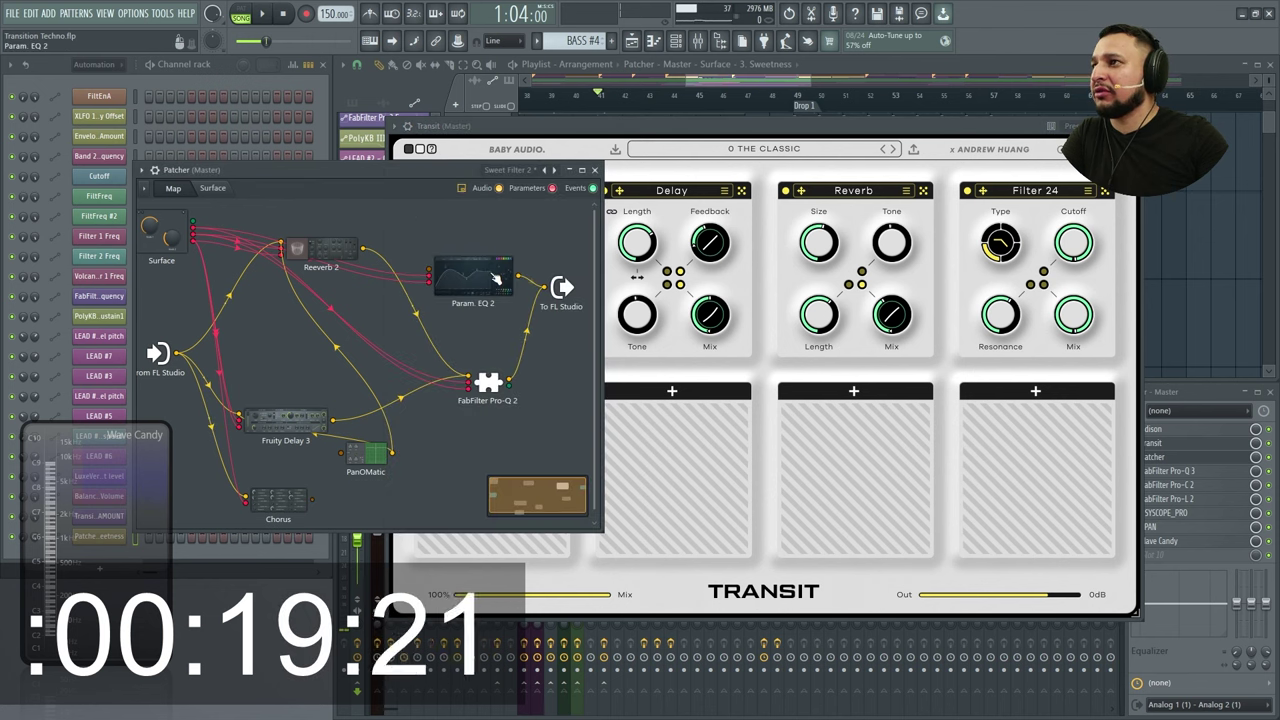
double_click(521, 283)
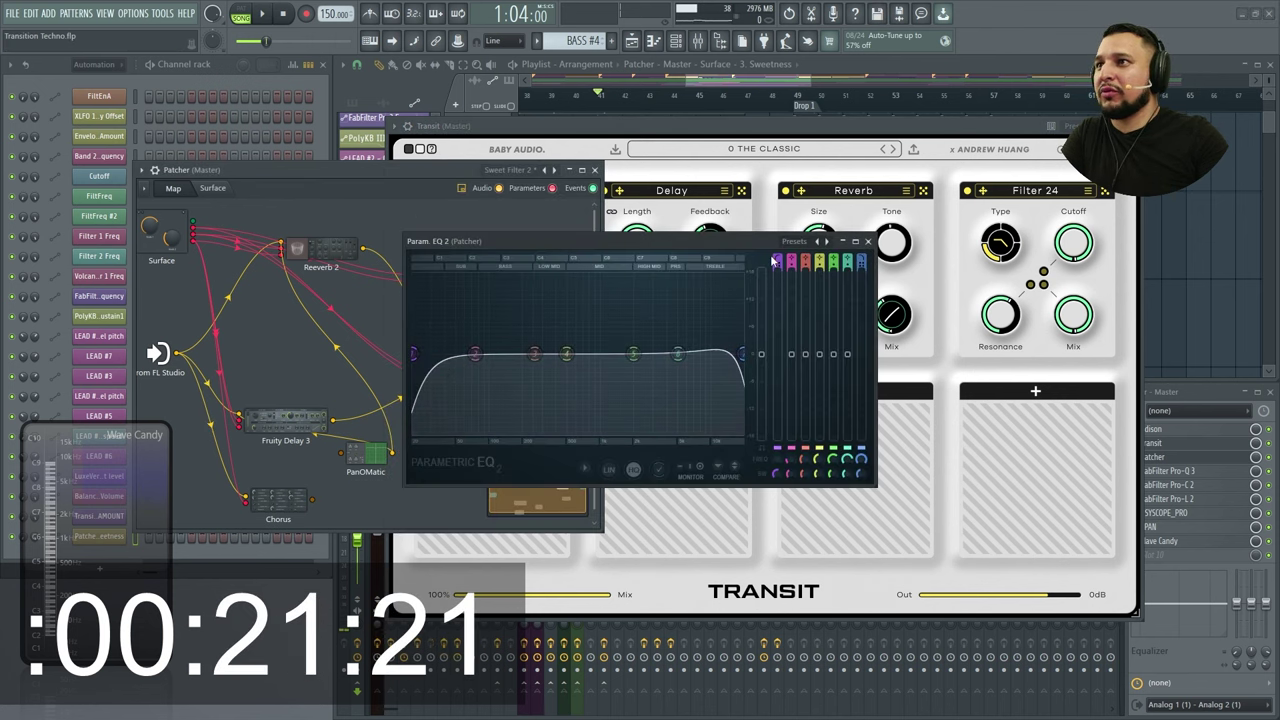
click(868, 241)
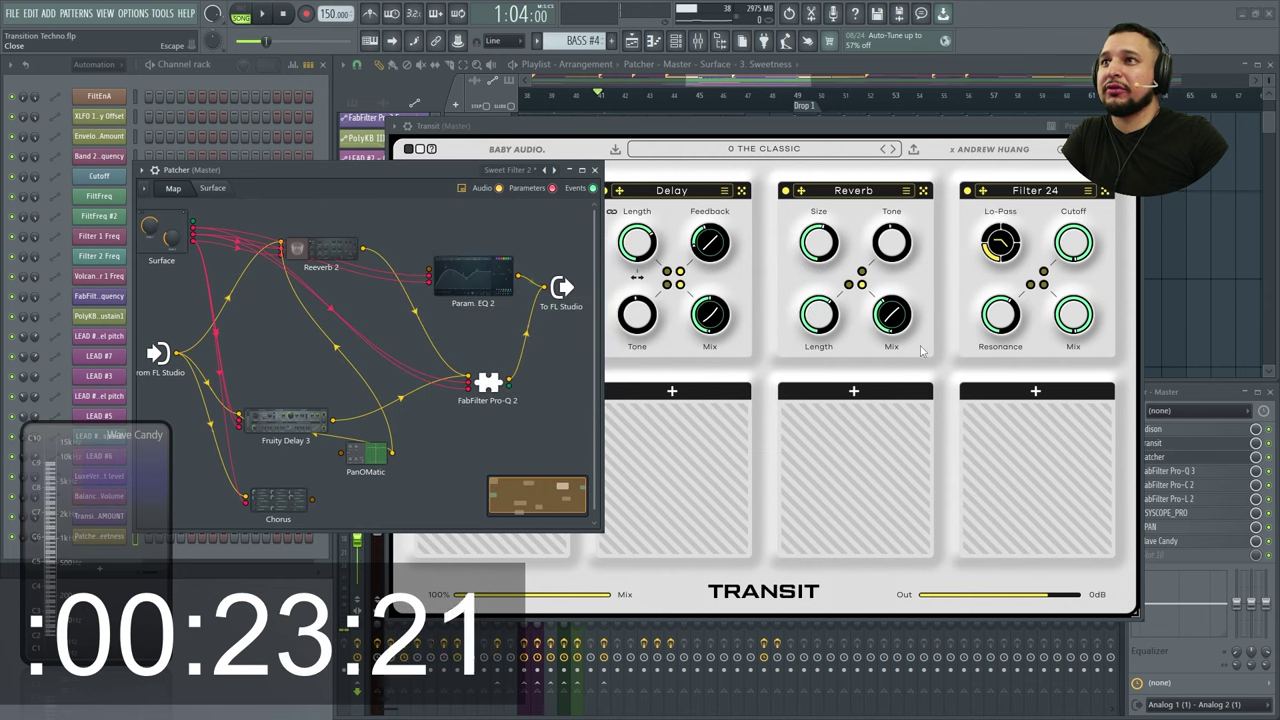
click(794, 152)
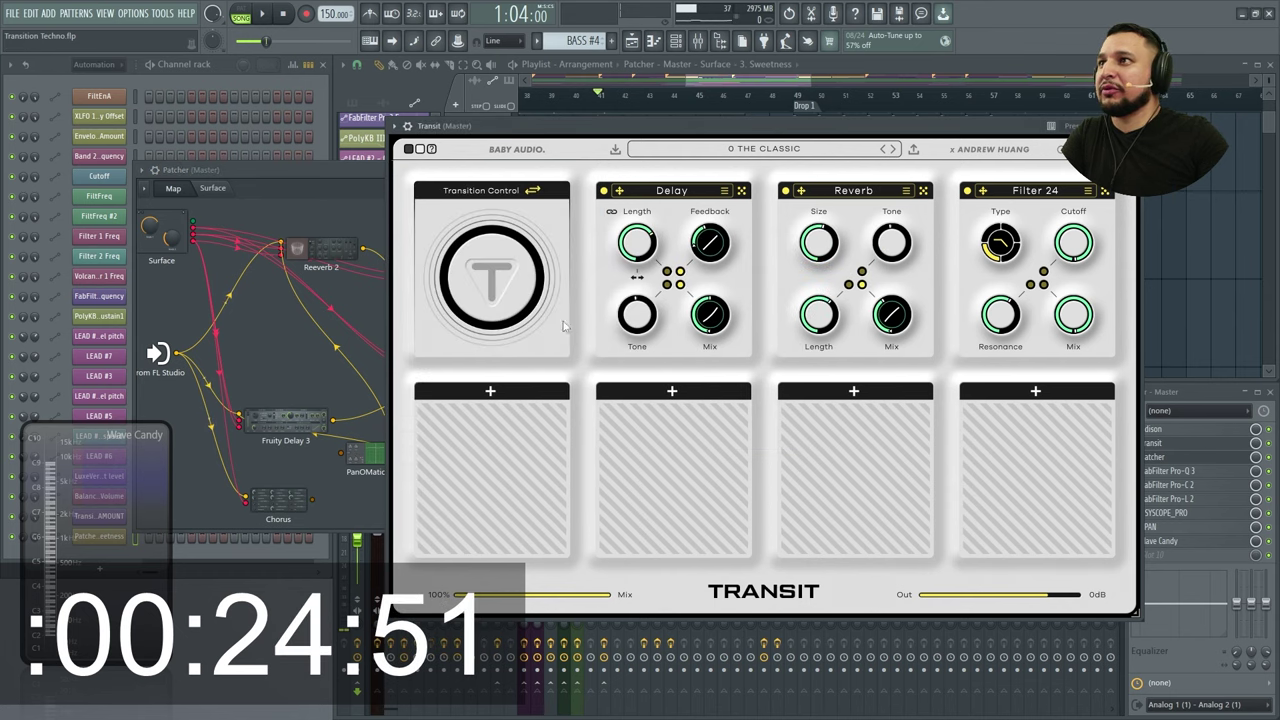
Browse Transit's effect list and add a Filter 12 module in the slot below Transition Control
click(491, 392)
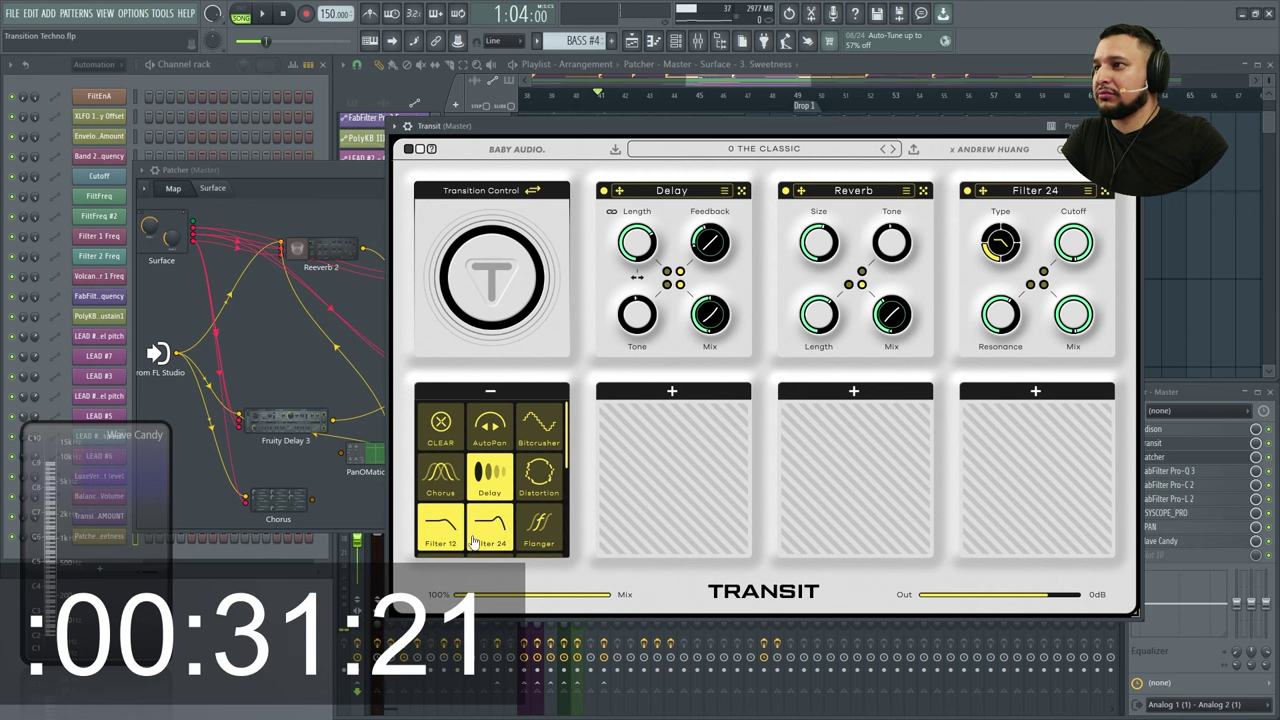
click(490, 391)
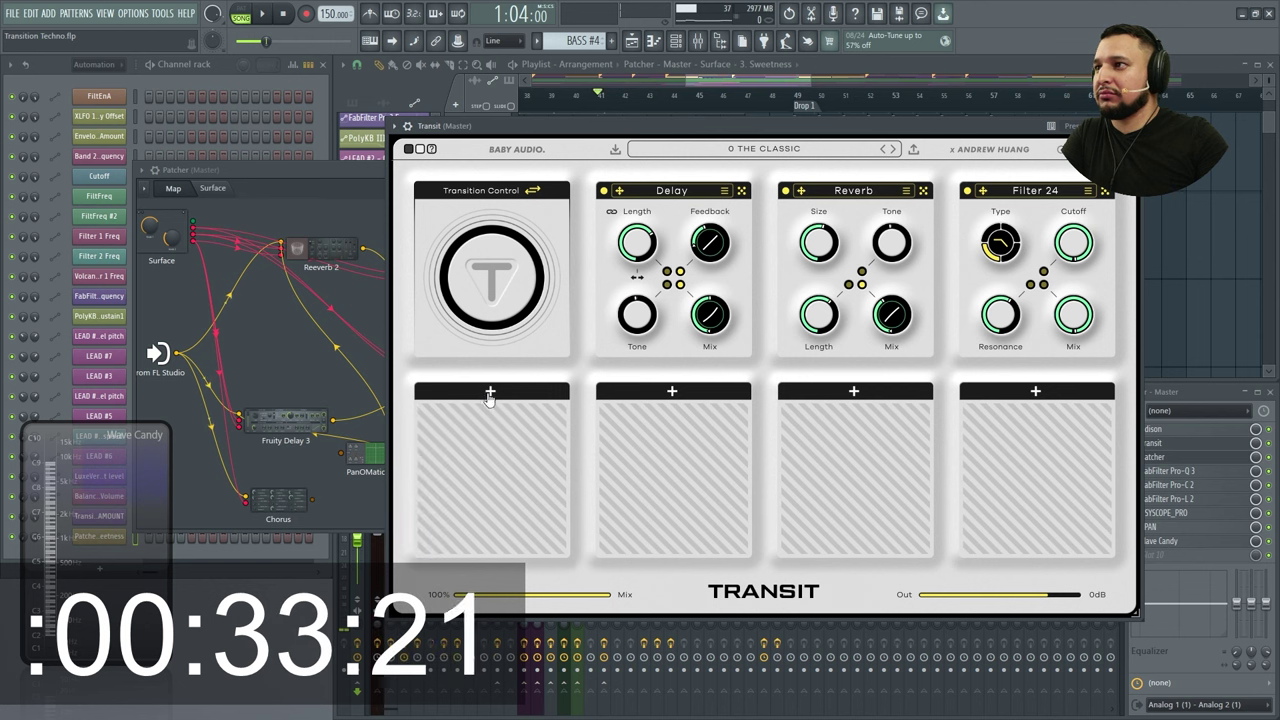
click(491, 392)
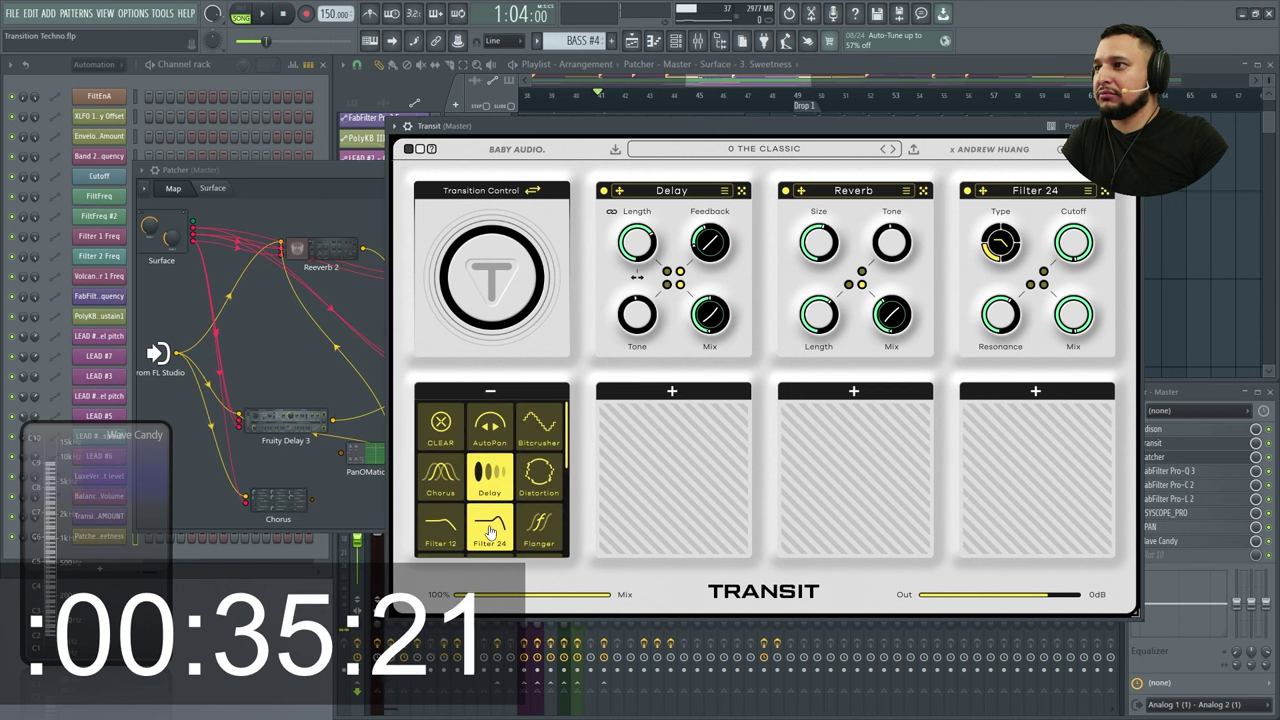
click(508, 394)
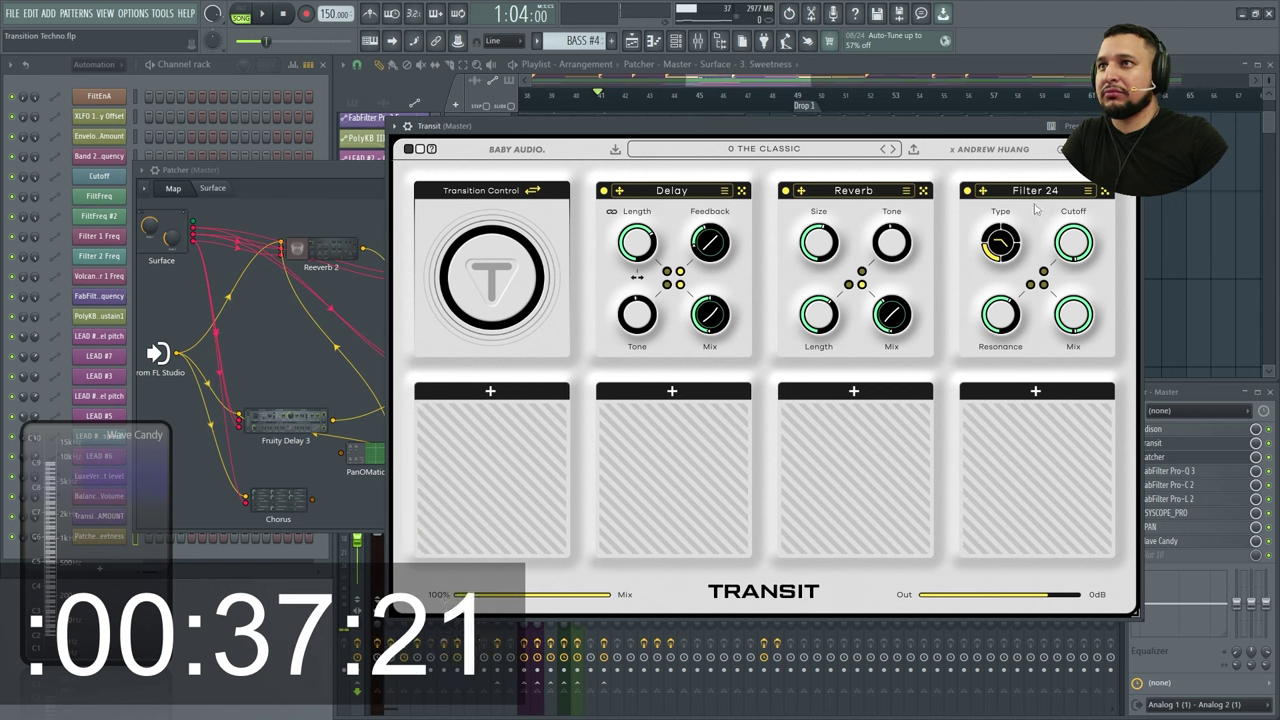
click(490, 391)
click(490, 428)
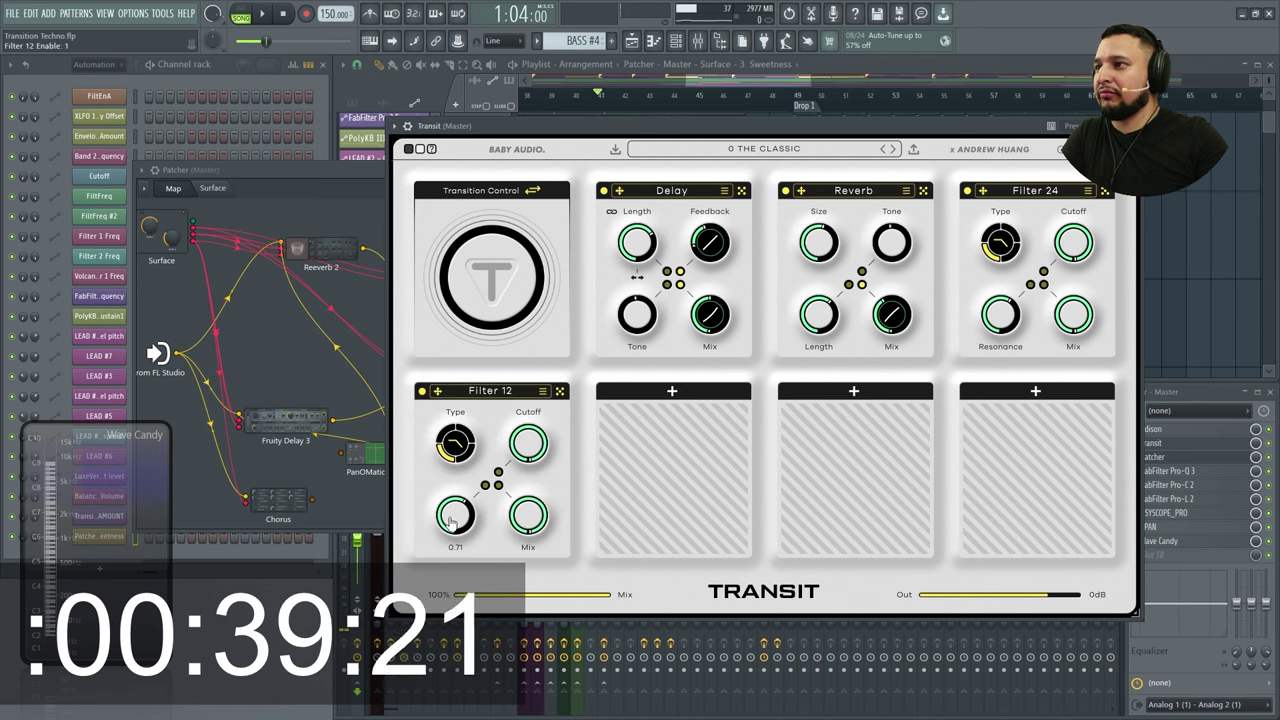
Look through the Filter 12 presets, close the list and set the module's filter type to Hi-Pass
mouse_move(1095, 244)
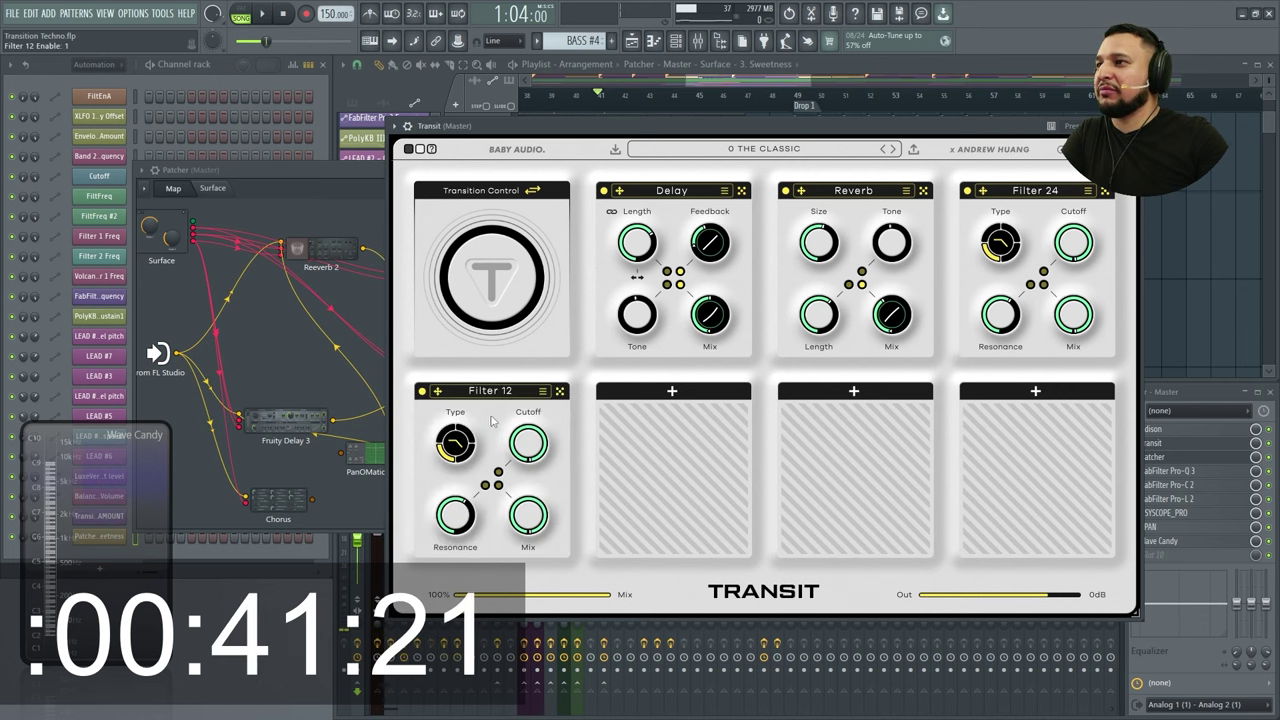
click(541, 392)
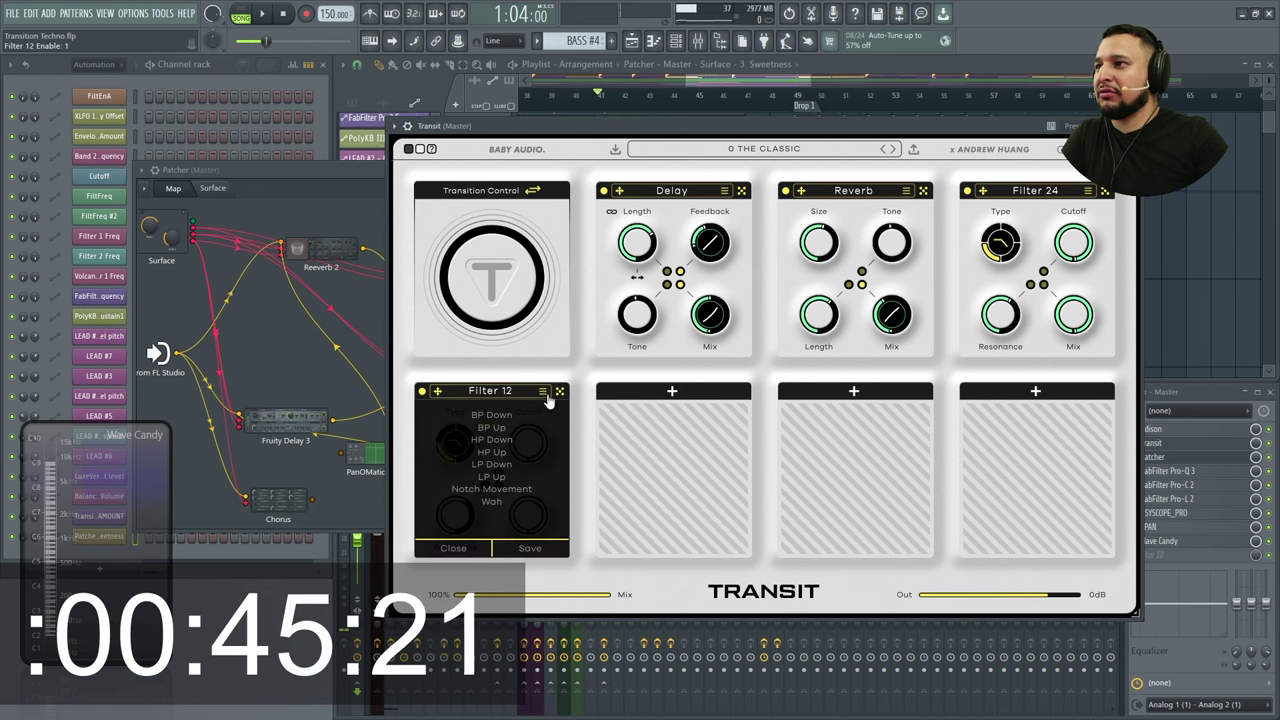
click(562, 384)
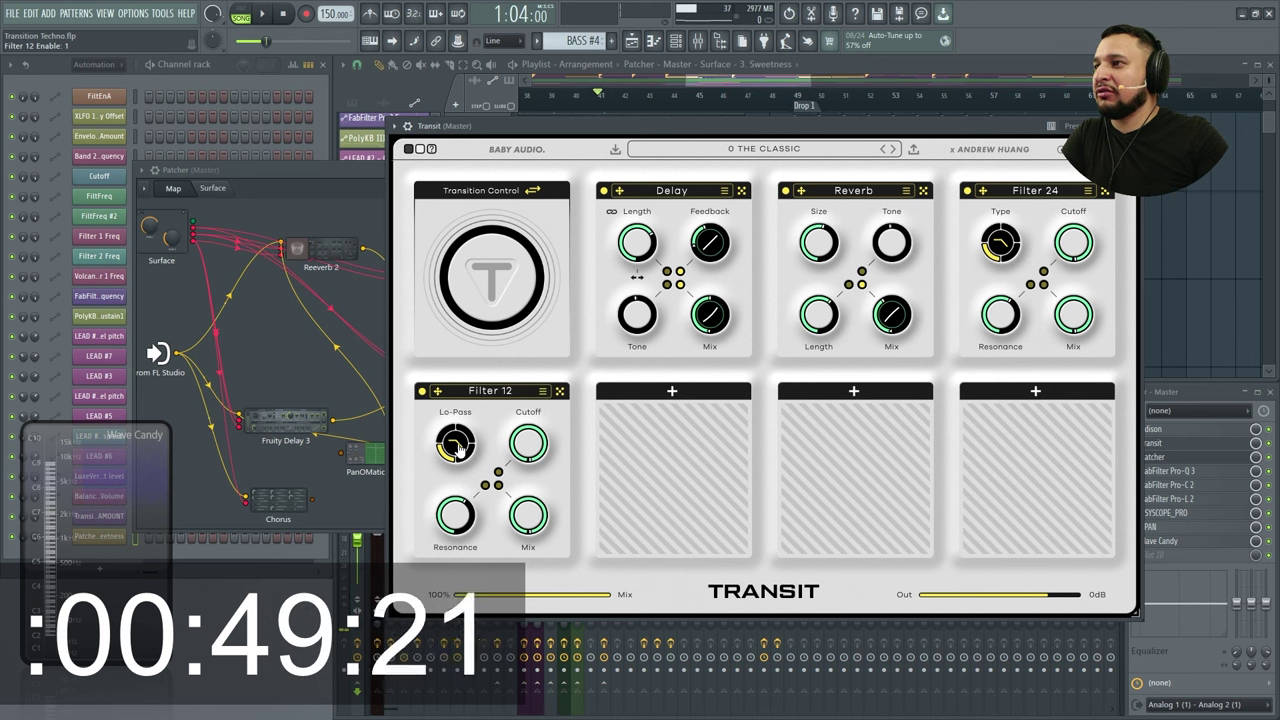
drag(453, 444, 451, 438)
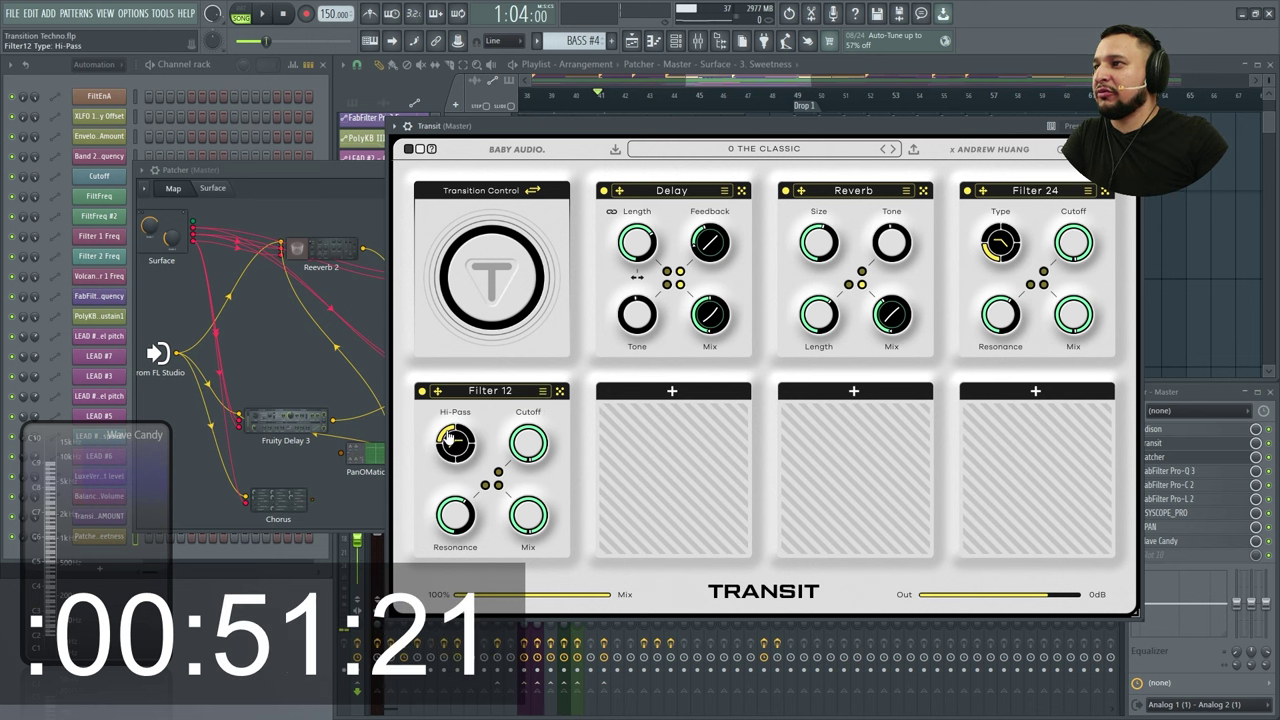
drag(1013, 248, 960, 373)
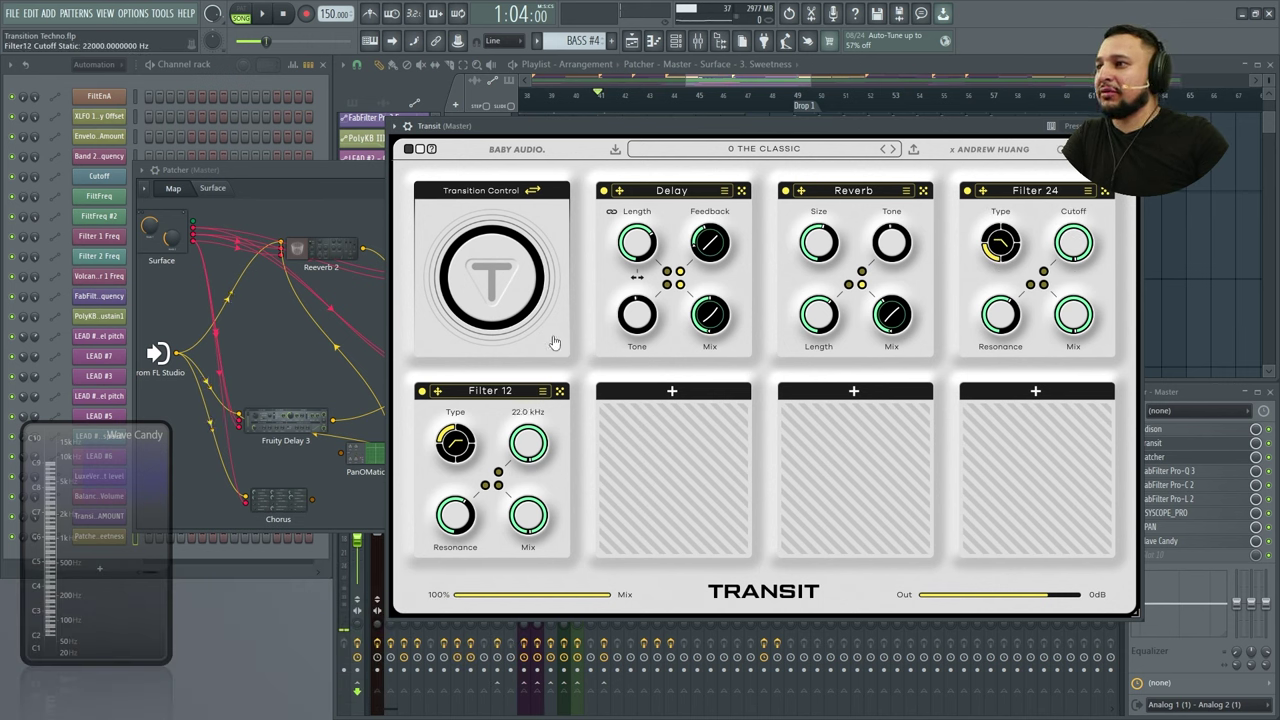
Inspect the HI CUT slider's options on Patcher's Sweet Filter surface and return to the map
click(214, 189)
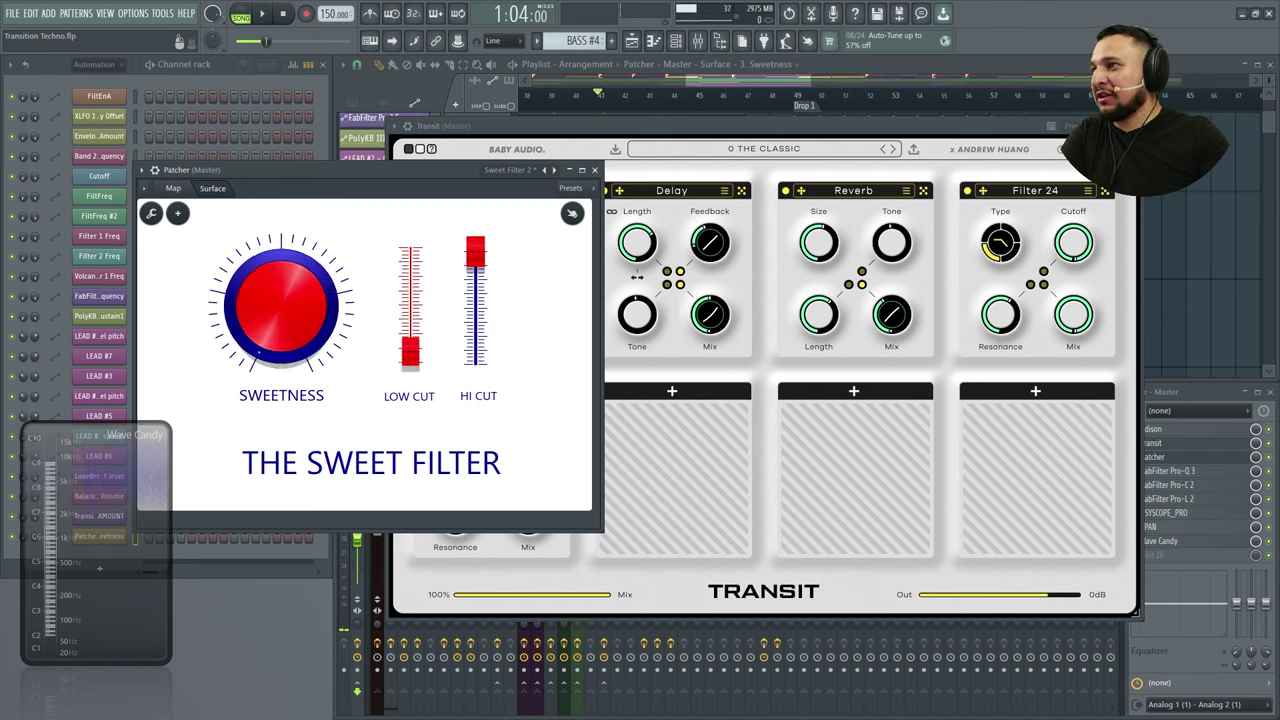
right_click(478, 252)
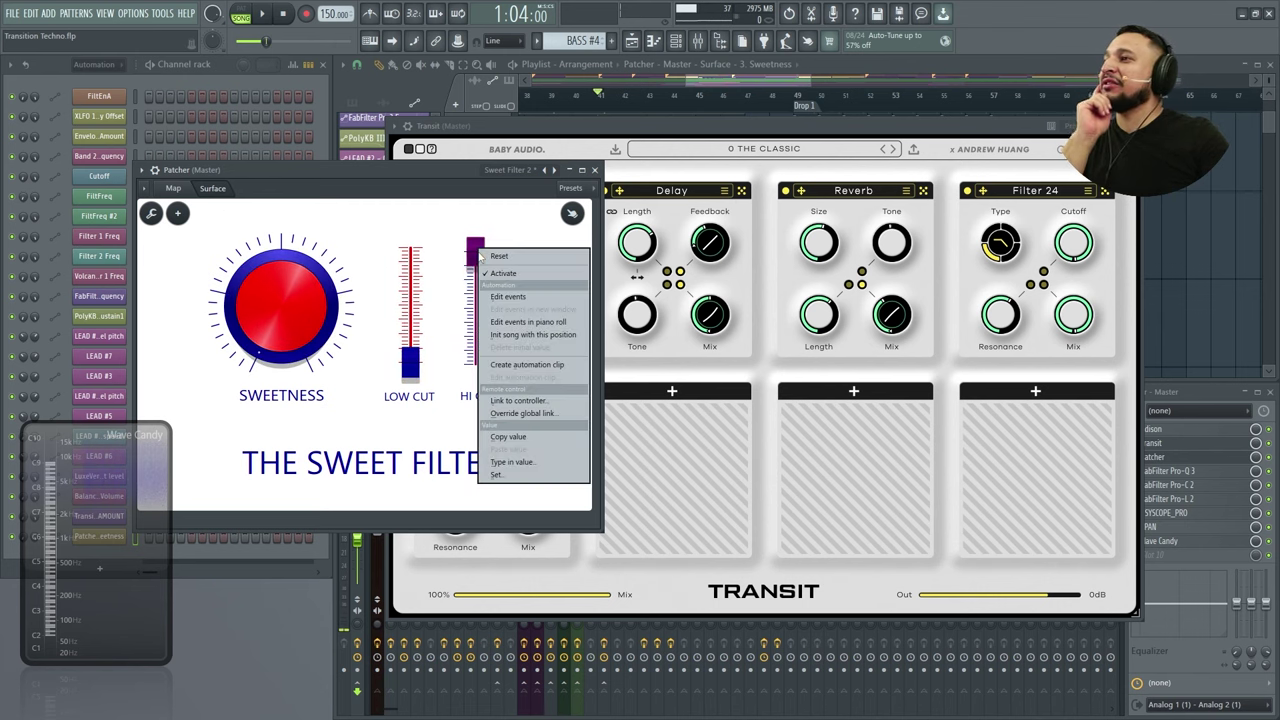
click(184, 192)
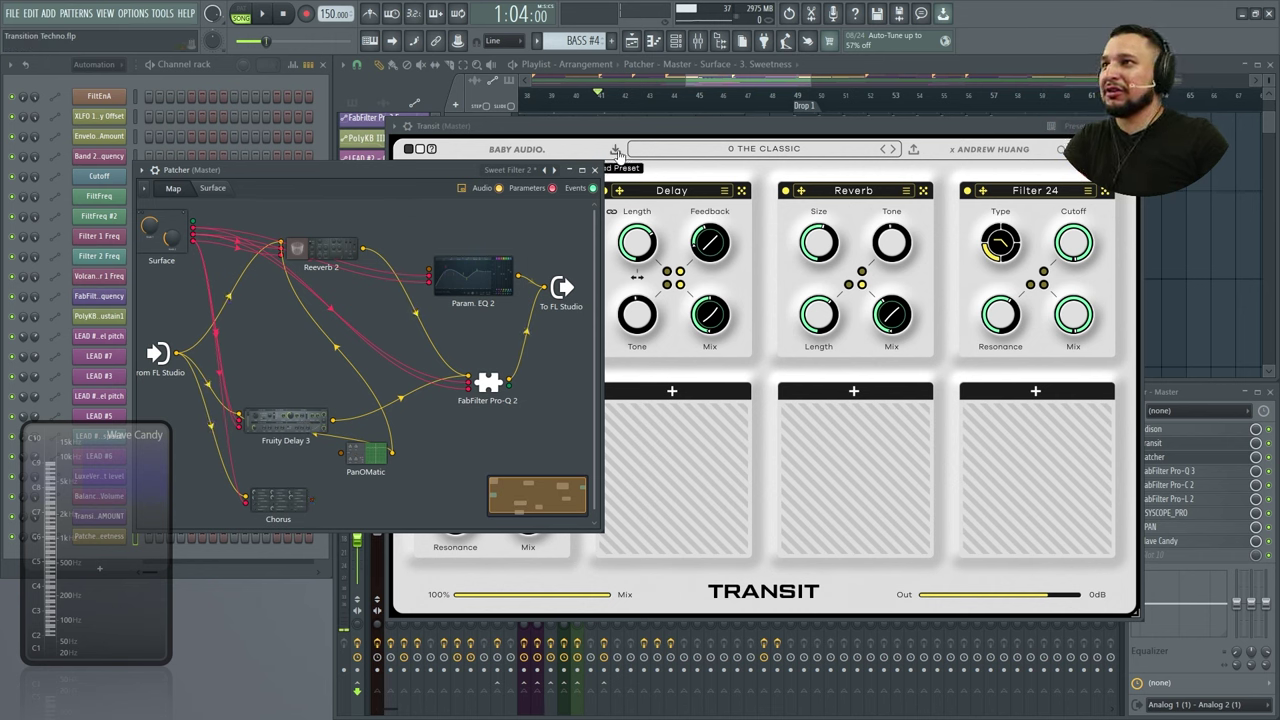
Open Param. EQ 2 from Patcher's map, check a band frequency's control options and close the equalizer
drag(472, 272, 470, 248)
double_click(470, 248)
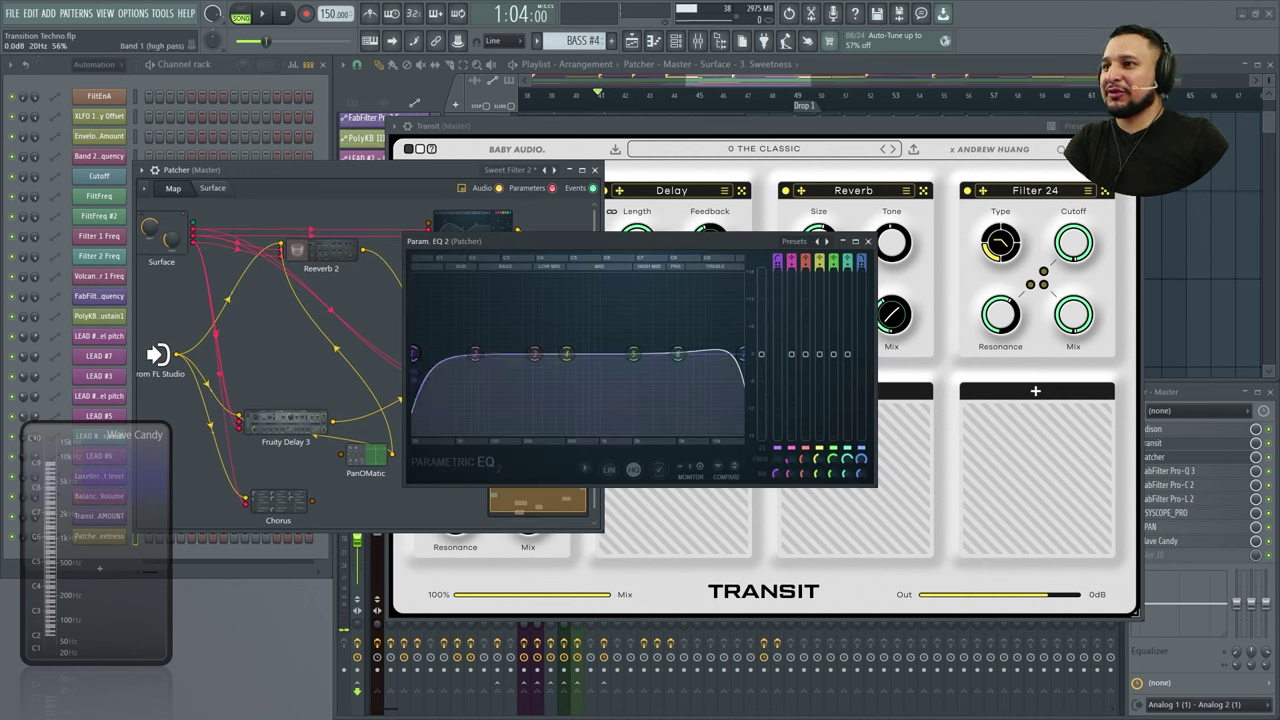
right_click(785, 457)
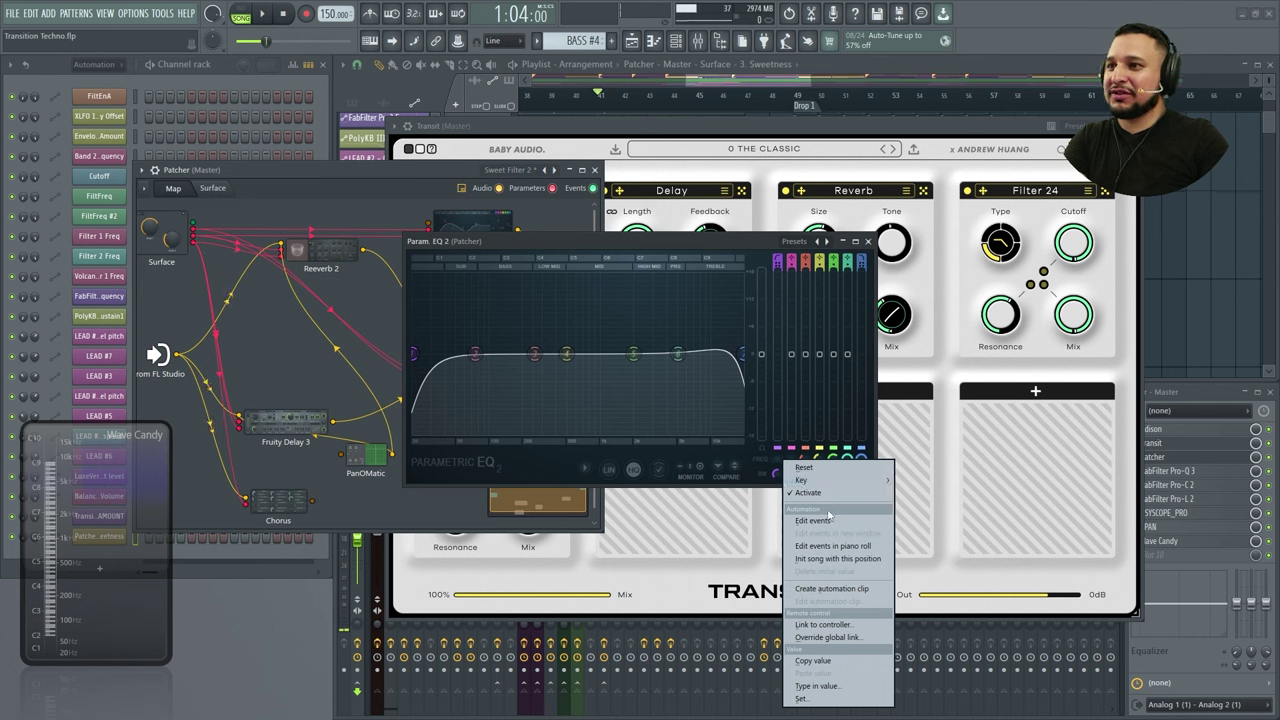
click(366, 213)
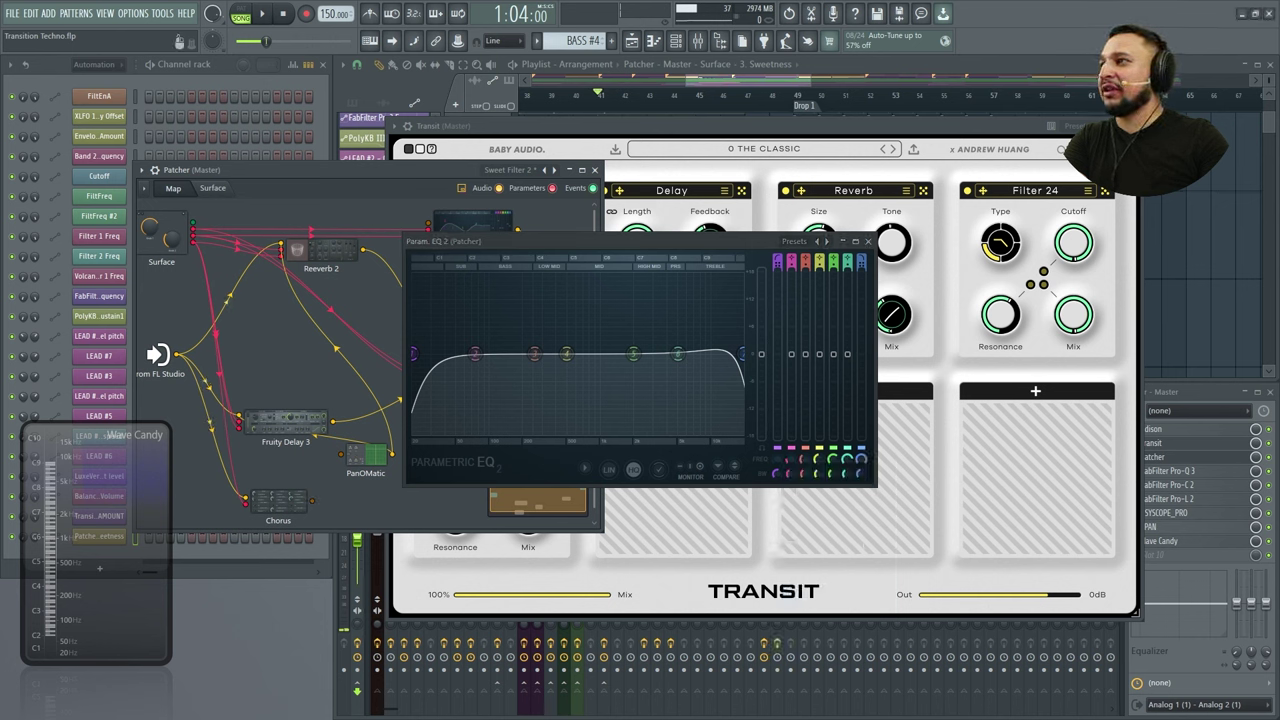
click(868, 241)
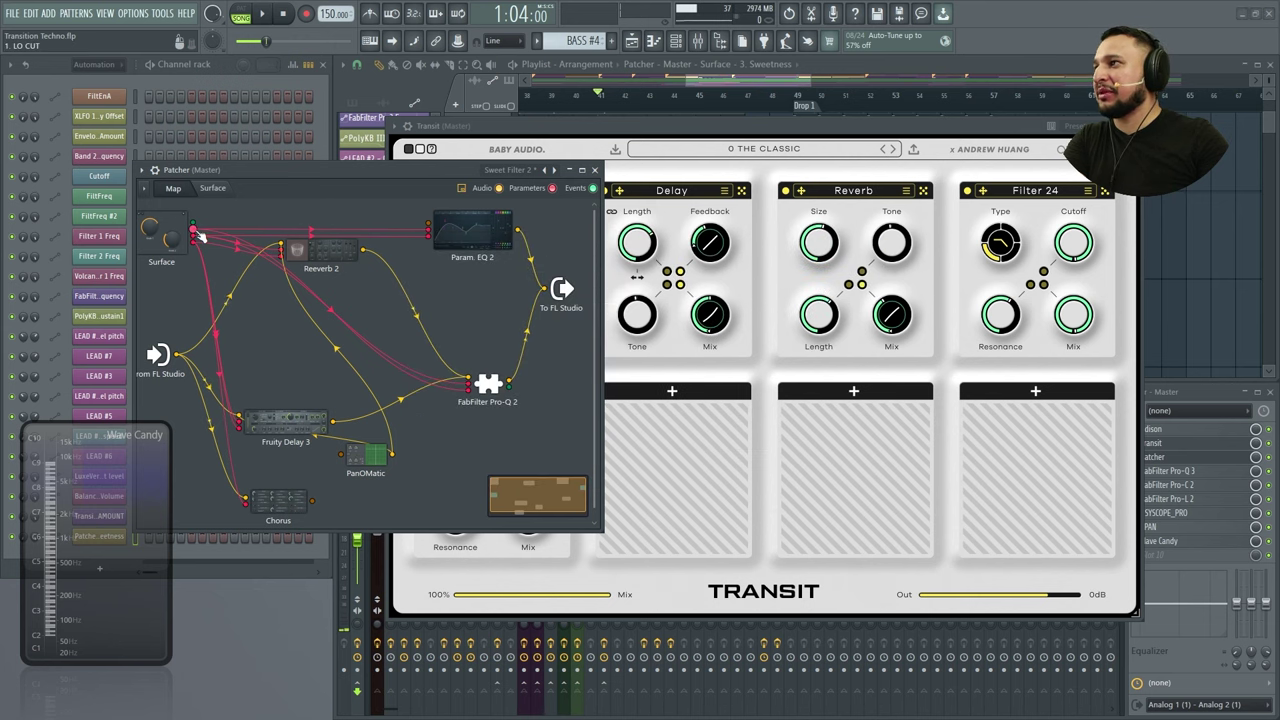
Trace the LO CUT link from Surface to Param. EQ 2's Band 1 frequency and close Patcher
drag(200, 235, 427, 240)
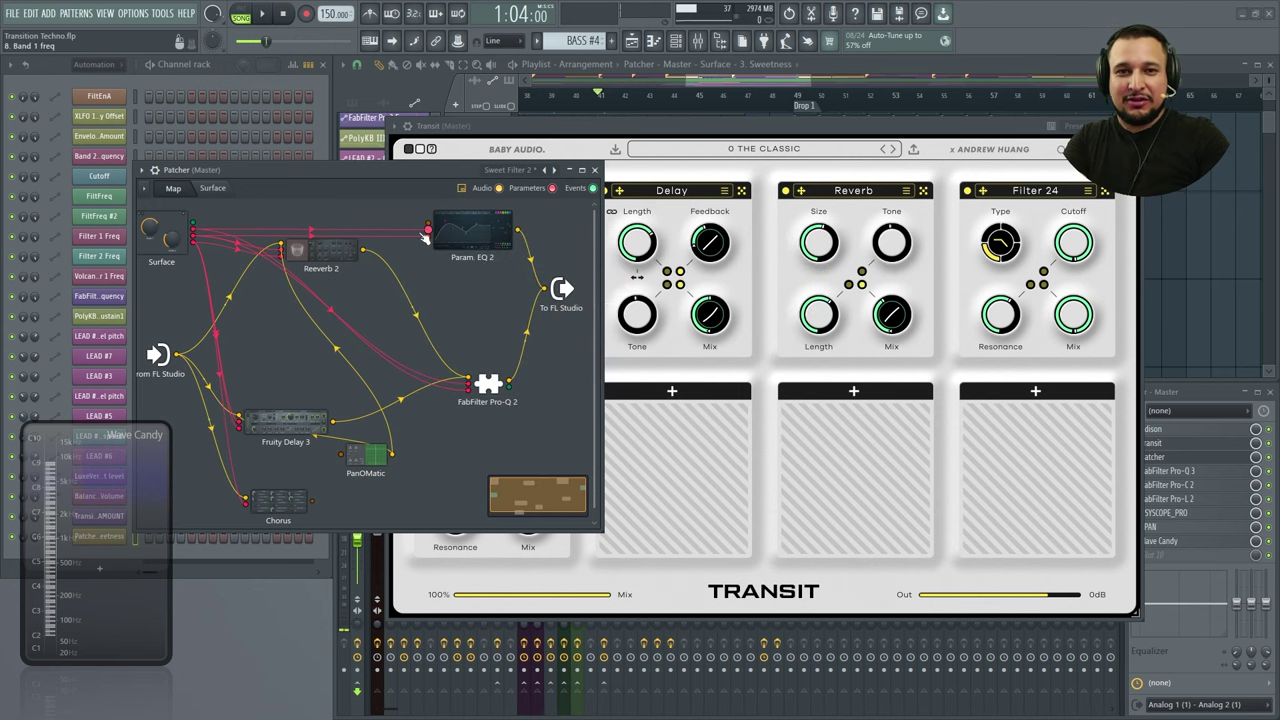
click(212, 189)
click(595, 170)
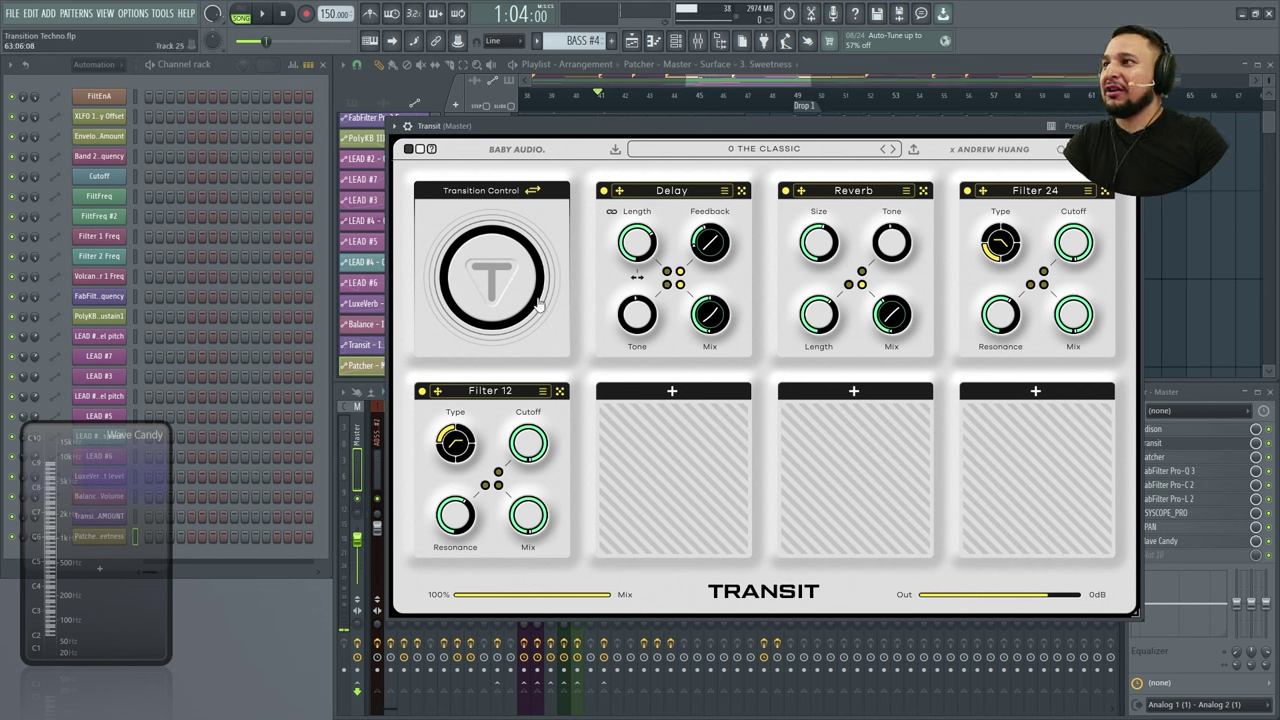
Sweep Transit's Transition Control to 100% and back to zero, and move the plugin window clear of the playlist
drag(538, 304, 520, 230)
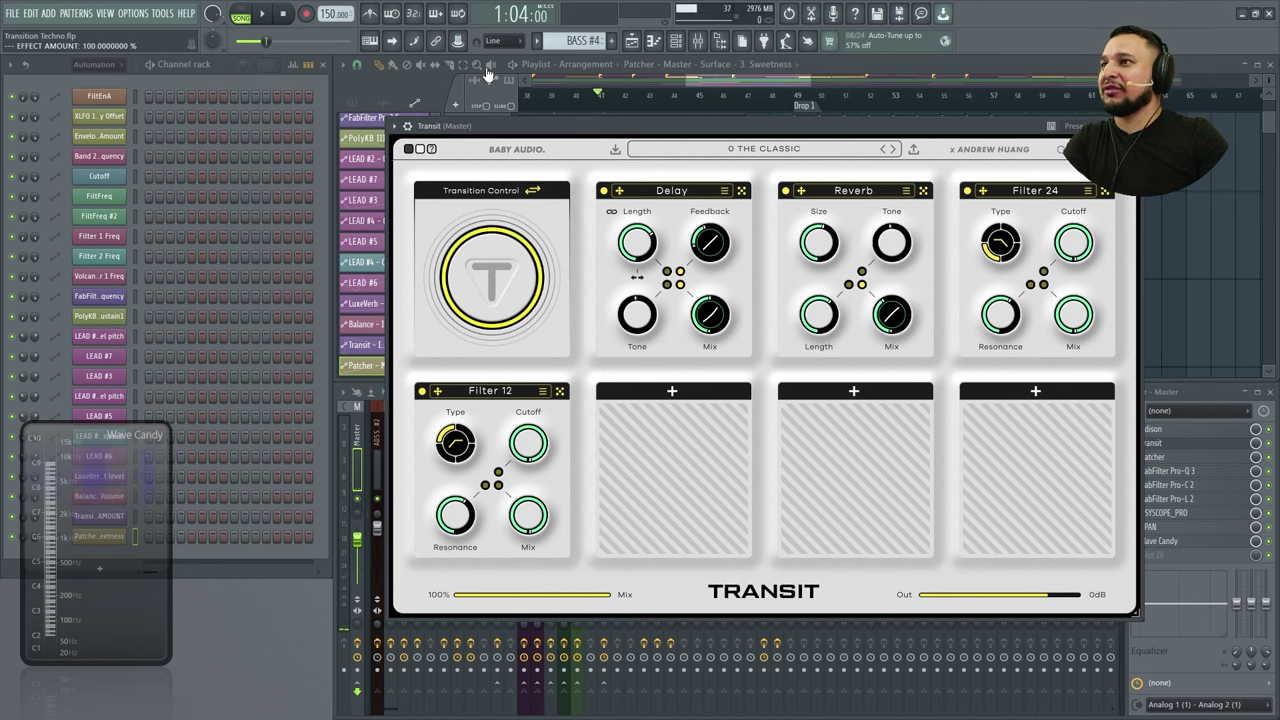
drag(486, 74, 503, 420)
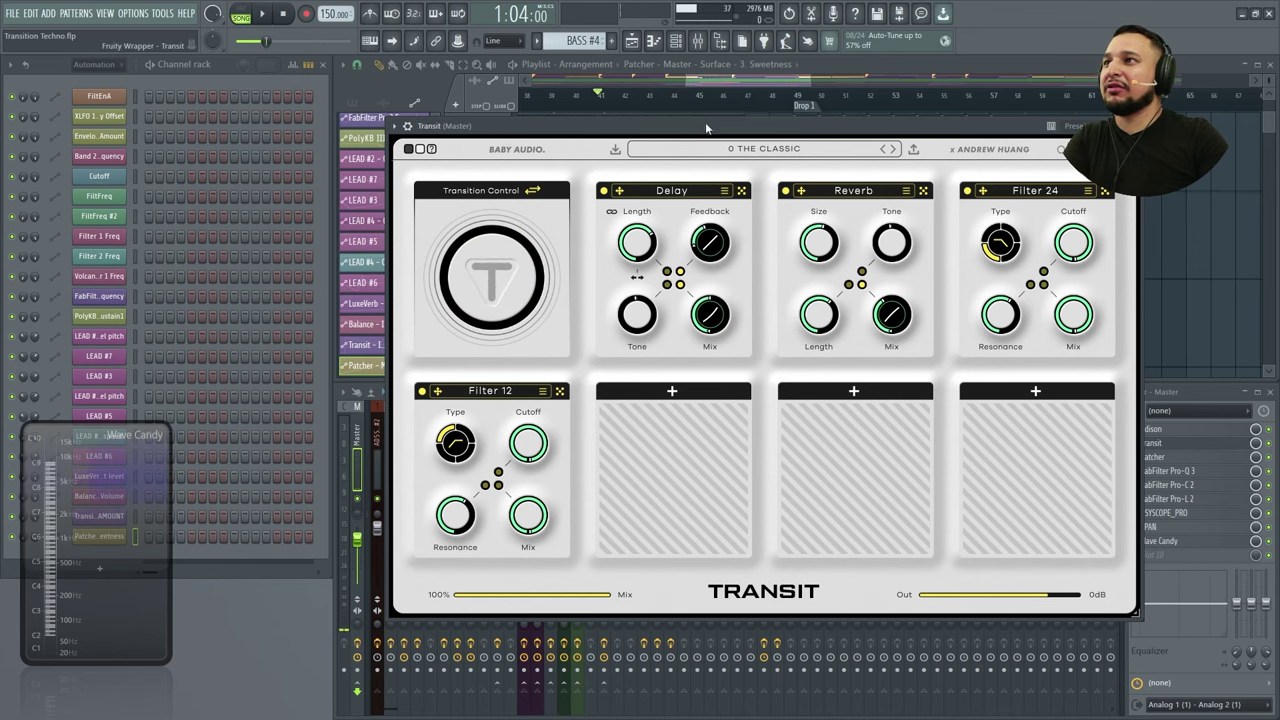
drag(705, 122, 703, 345)
Create an automation clip for Transit's EFFECT AMOUNT on the Master across bars 41 to 51
scroll(700, 230, down, 2)
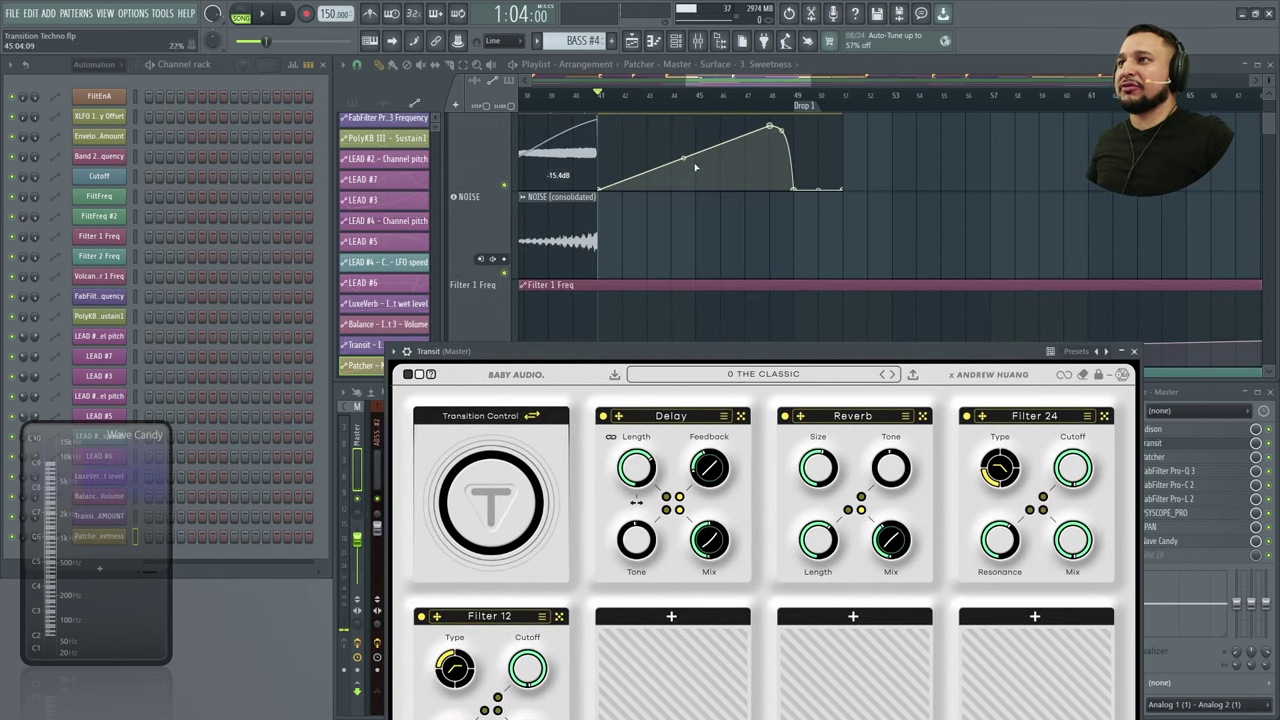
drag(600, 97, 858, 105)
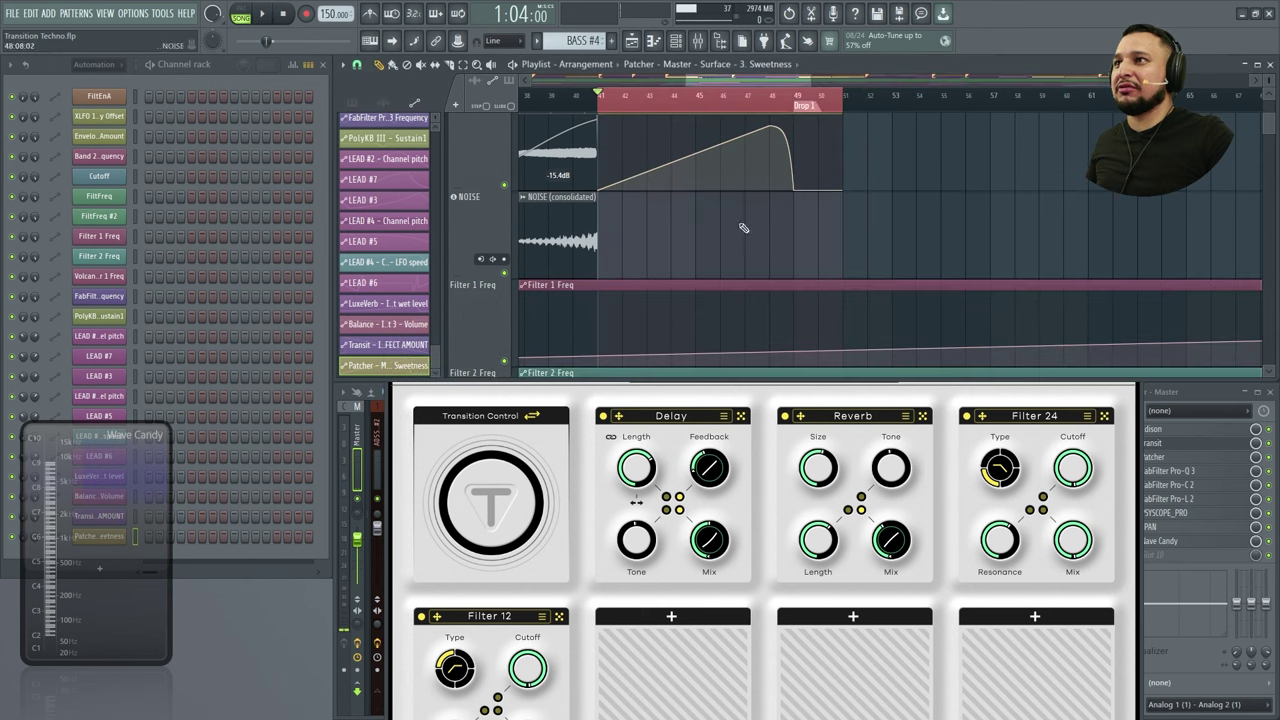
click(737, 385)
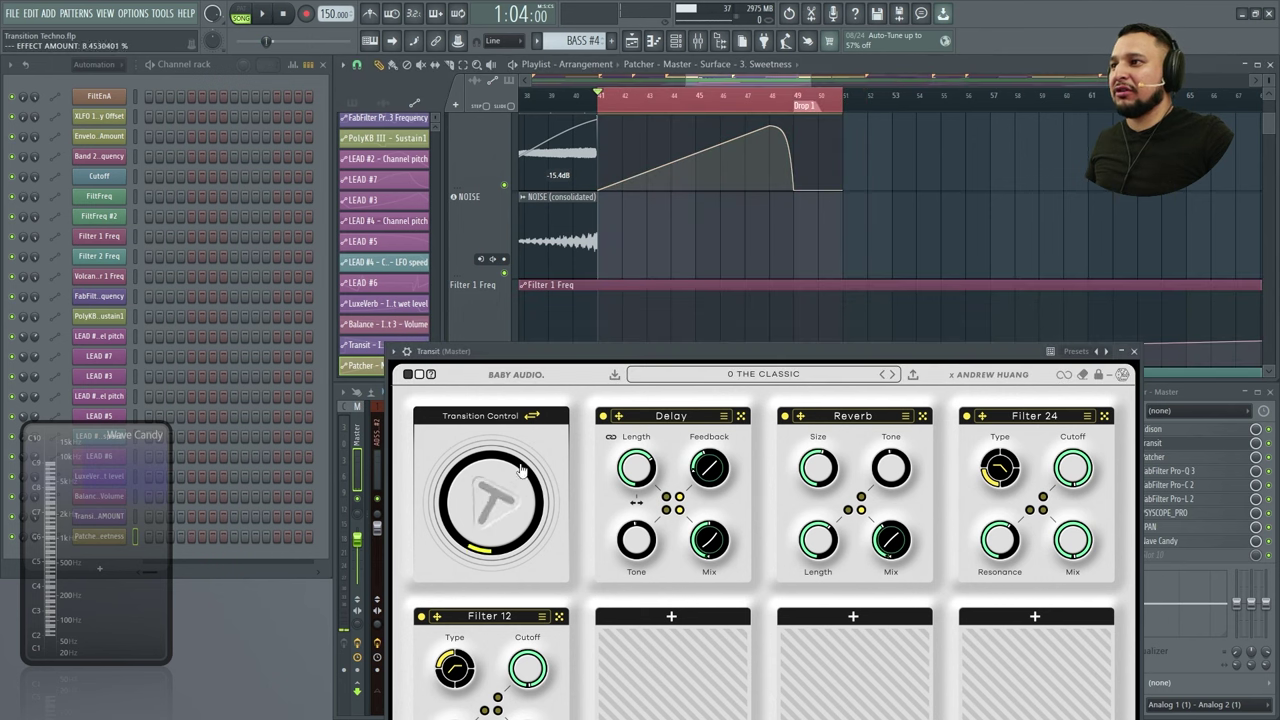
click(166, 16)
mouse_move(187, 179)
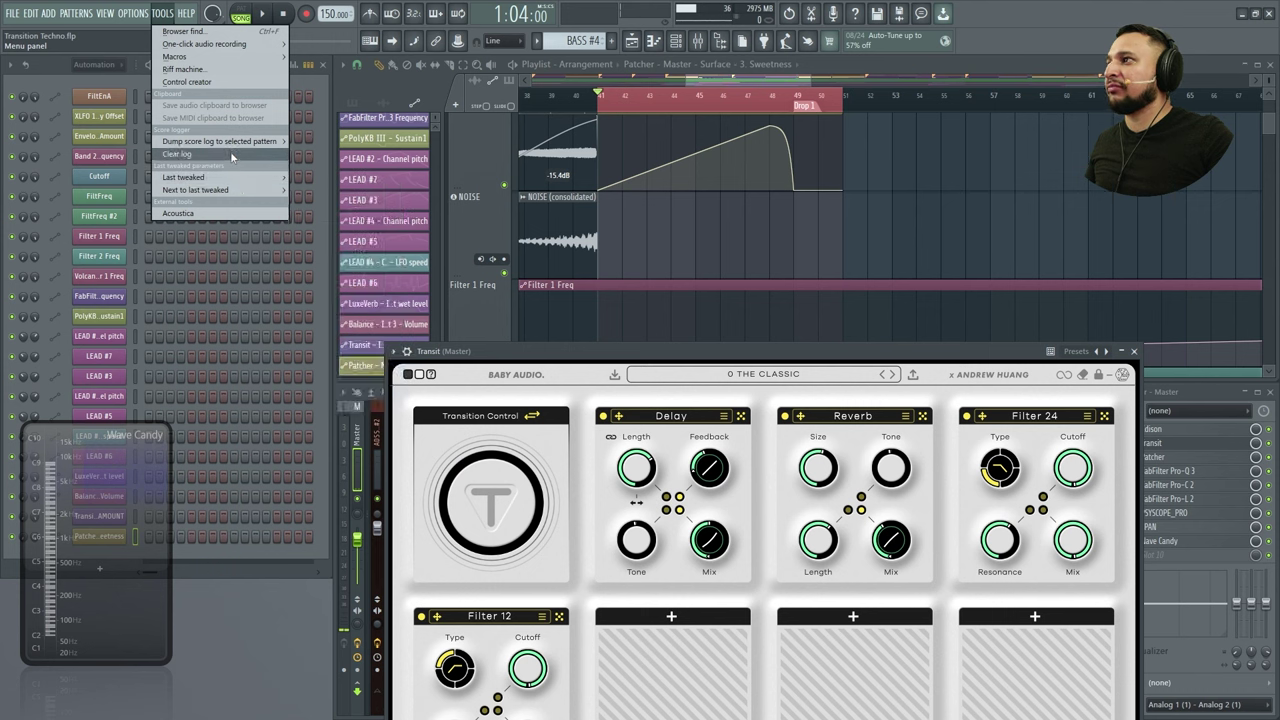
mouse_move(230, 178)
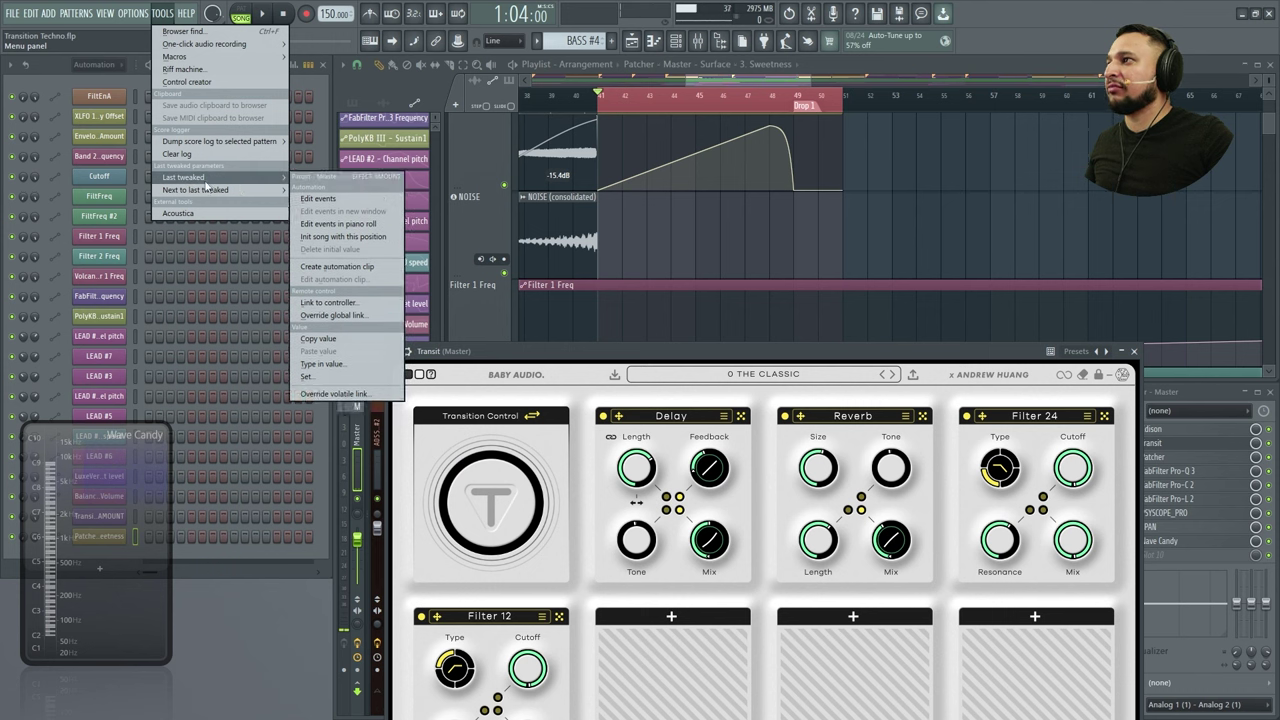
click(337, 266)
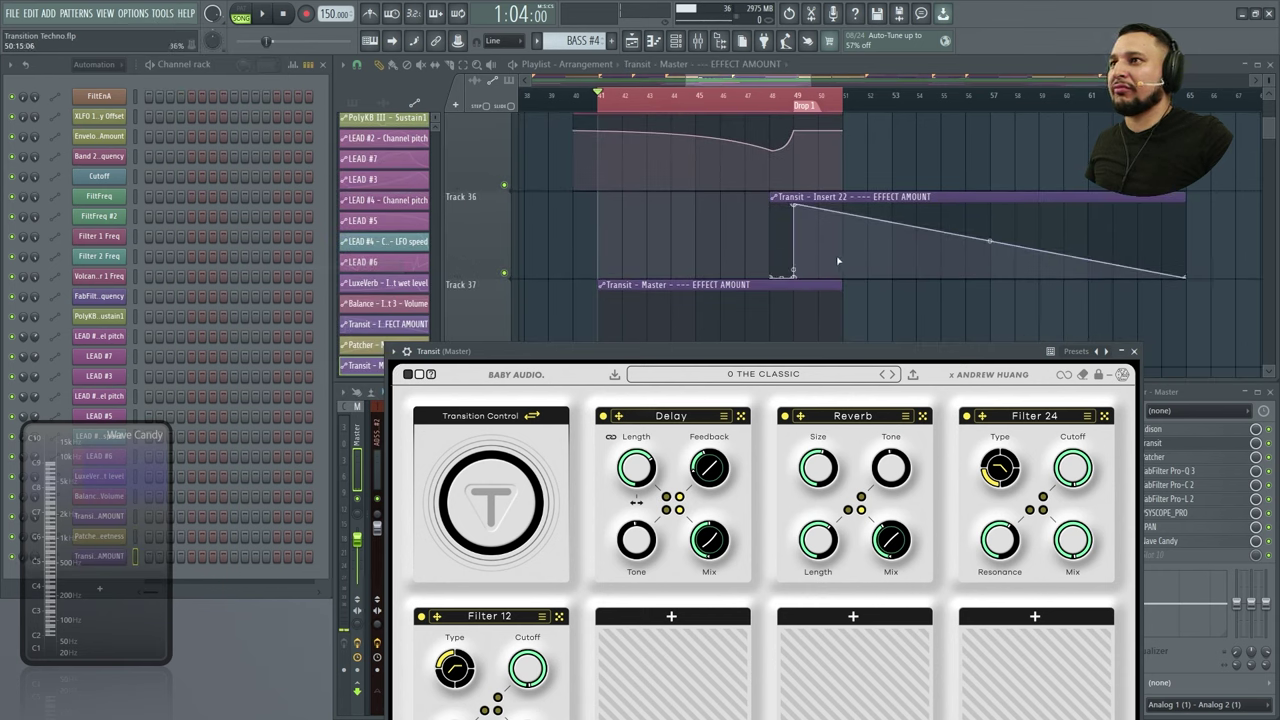
Shape the Master EFFECT AMOUNT clip to peak at bar 48, fall to zero at Drop 1, and extend to bar 51
scroll(686, 308, down, 1)
drag(771, 276, 769, 214)
alt+click(693, 275)
drag(846, 280, 804, 287)
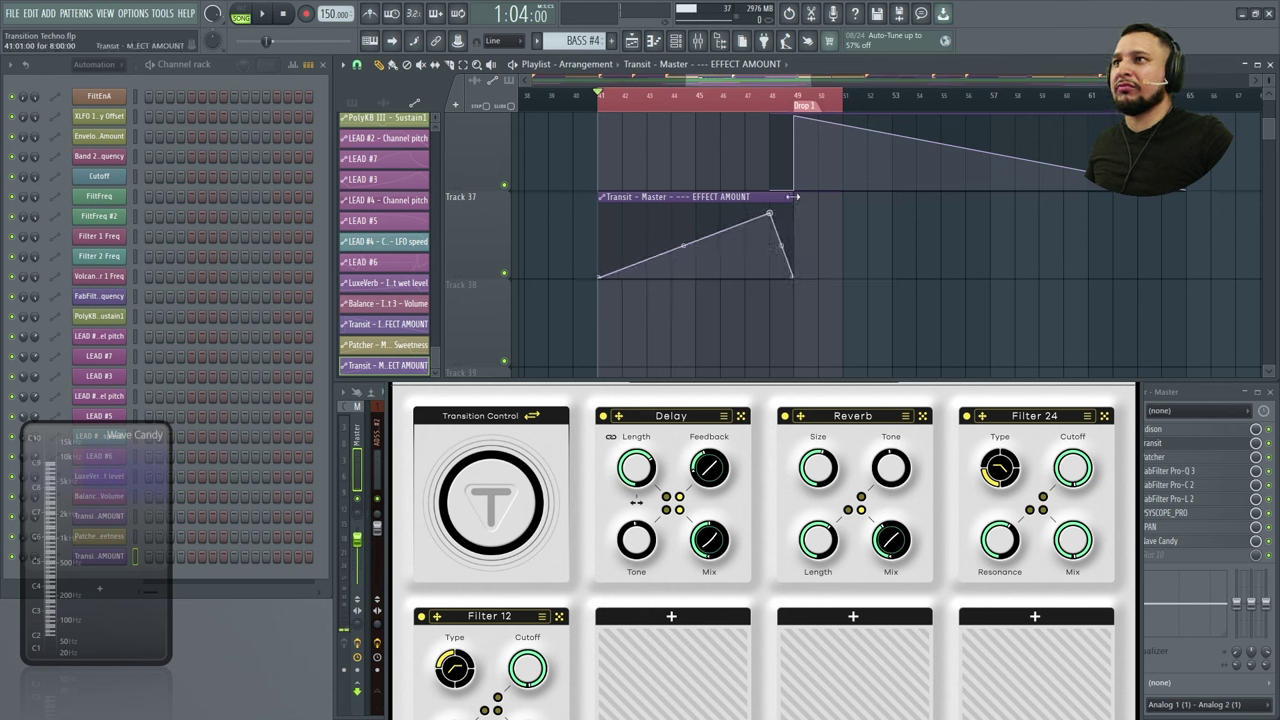
drag(794, 220, 846, 216)
Mute the LuxeVerb Output wet level automation clip leading into Drop 1 and close the Transit window
scroll(866, 224, up, 2)
scroll(866, 224, up, 5)
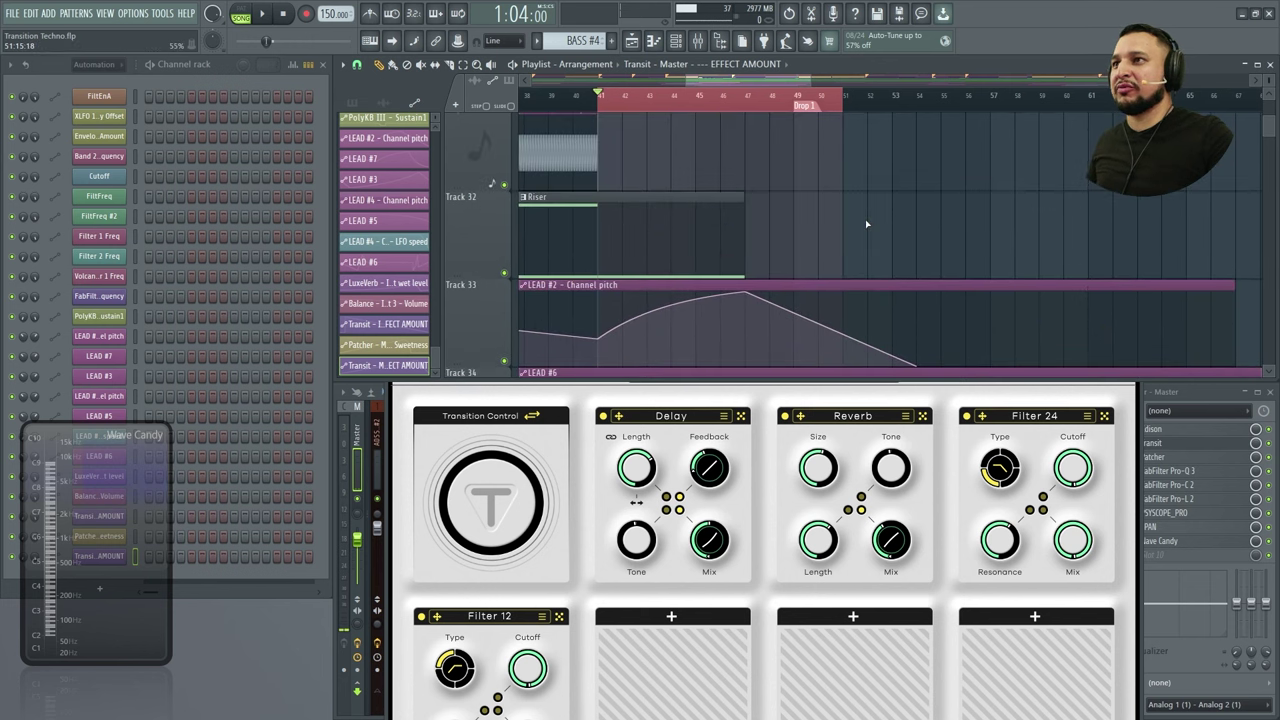
key(t)
click(681, 203)
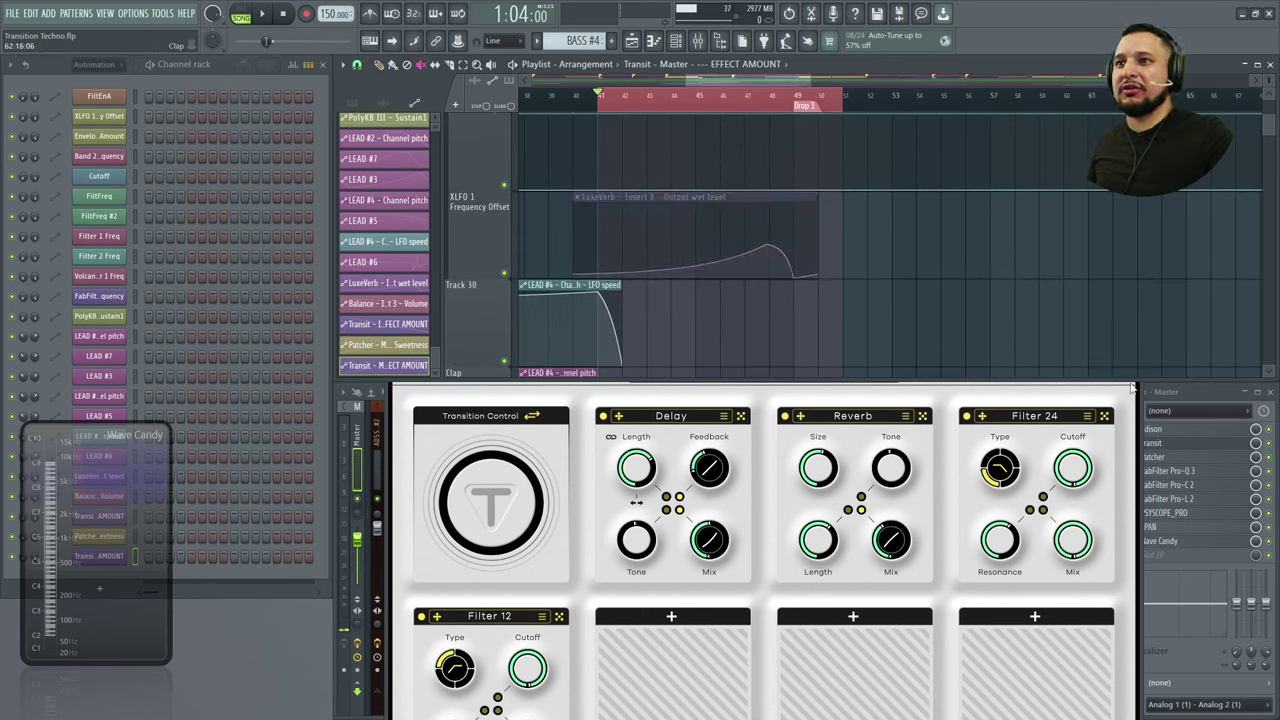
click(1136, 388)
click(1135, 352)
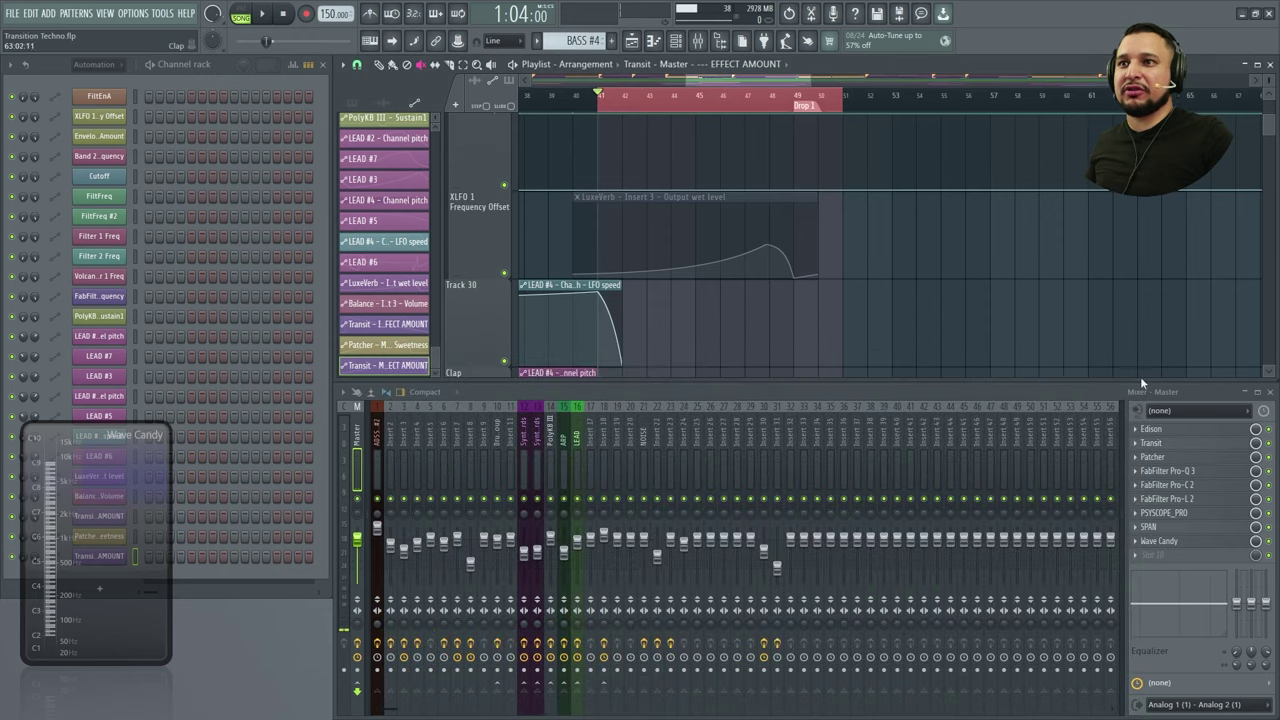
Reopen Transit on the Master and lower the Filter 12 cutoff to its minimum
scroll(971, 314, down, 5)
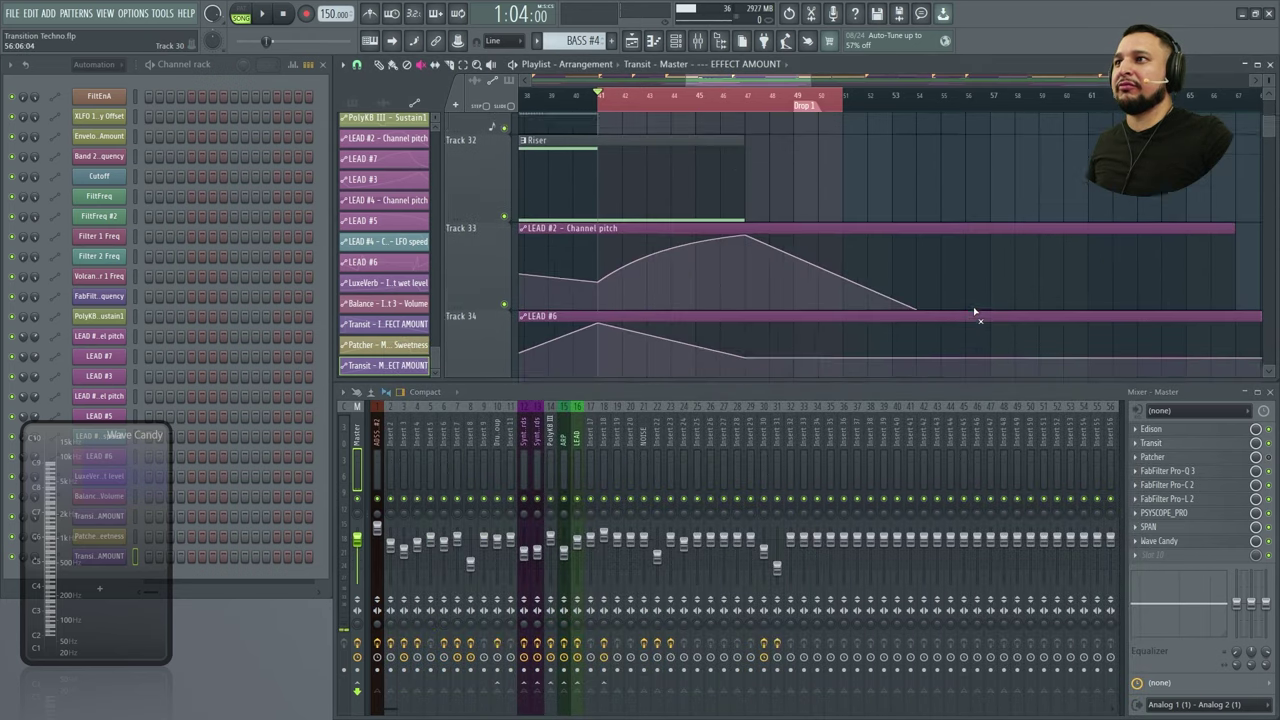
scroll(897, 302, down, 1)
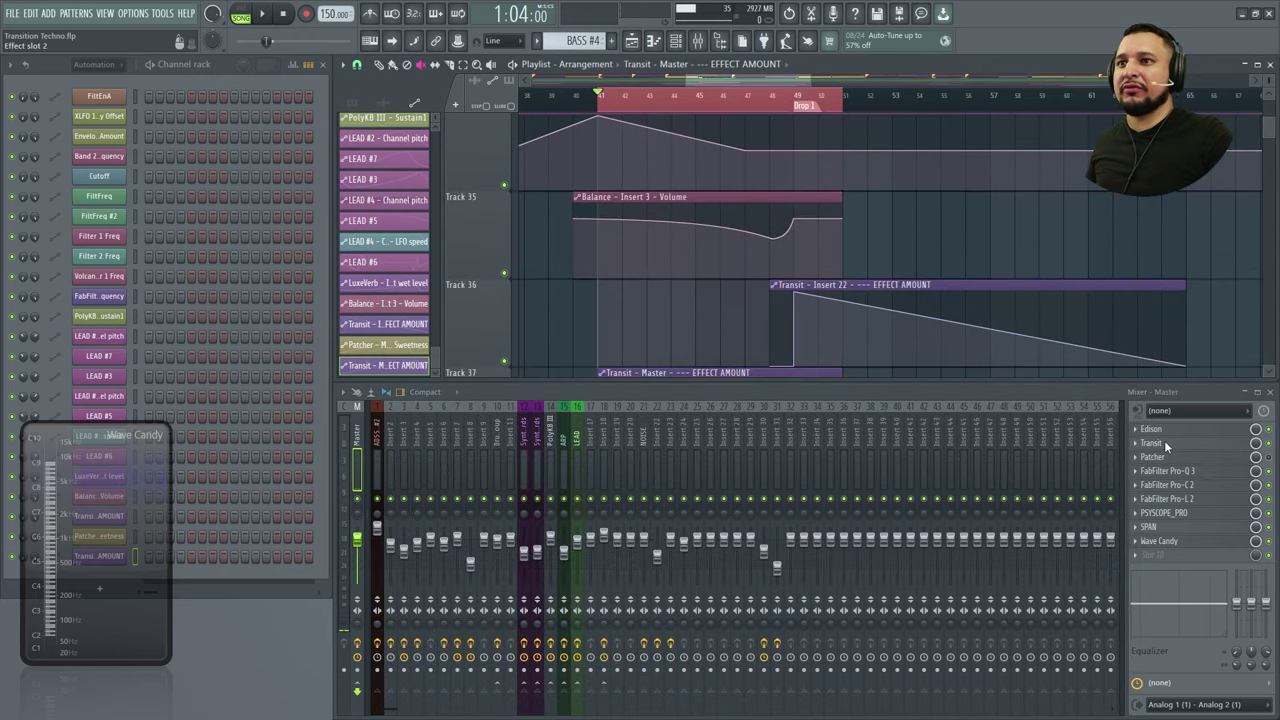
click(1151, 442)
click(686, 534)
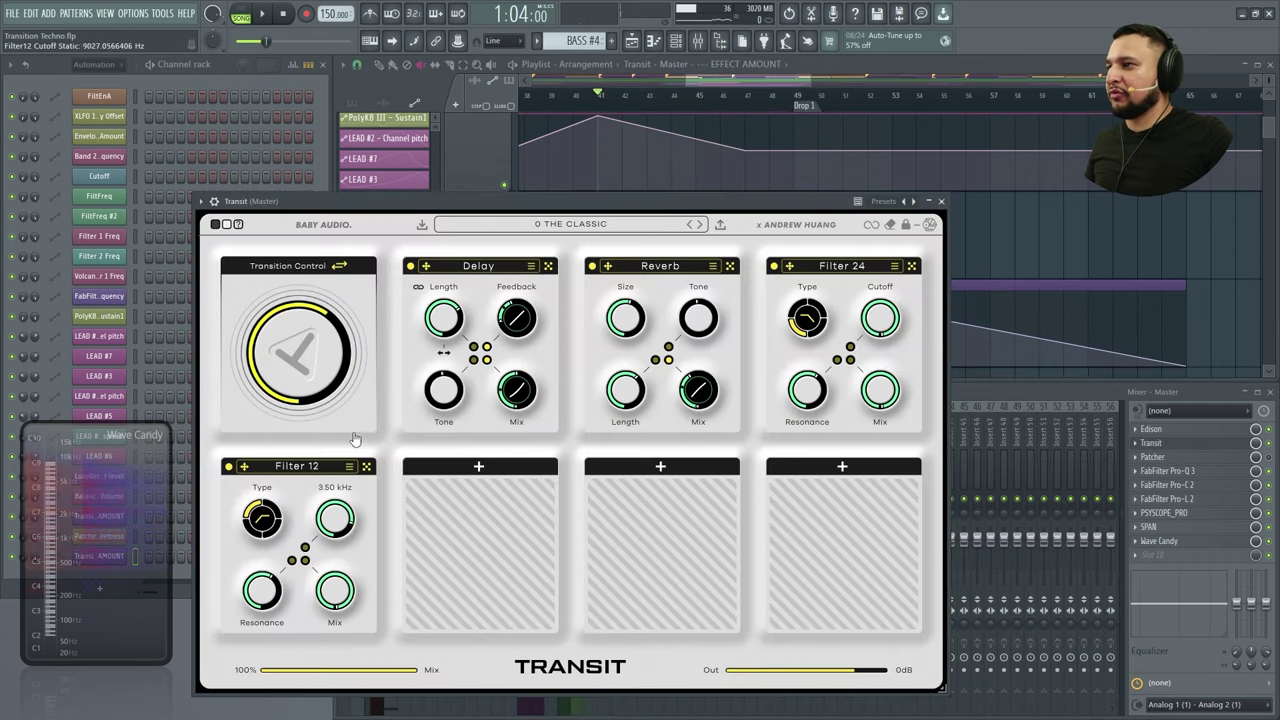
drag(335, 517, 386, 292)
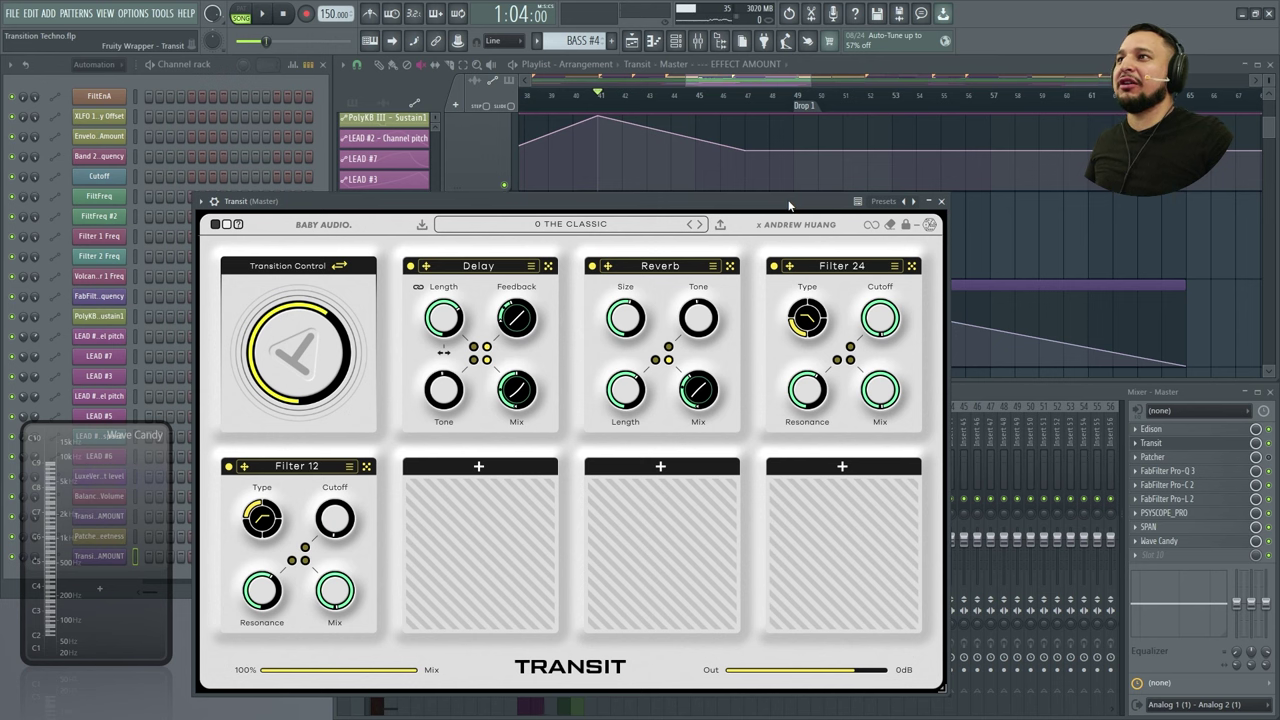
Play back the transition into Drop 1 from bar 41 to hear the current Transit settings
key(space)
mouse_move(789, 205)
mouse_down()
mouse_move(793, 247)
mouse_move(763, 218)
mouse_move(776, 184)
mouse_up()
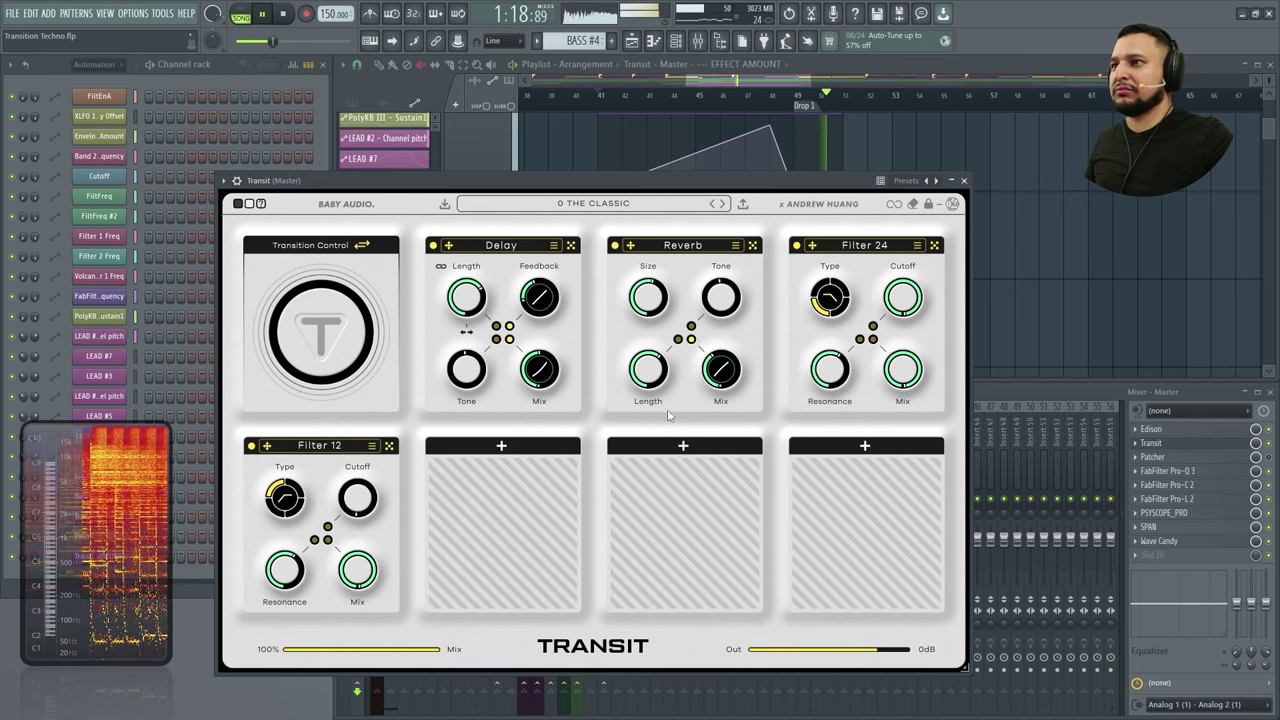
mouse_move(710, 368)
key(space)
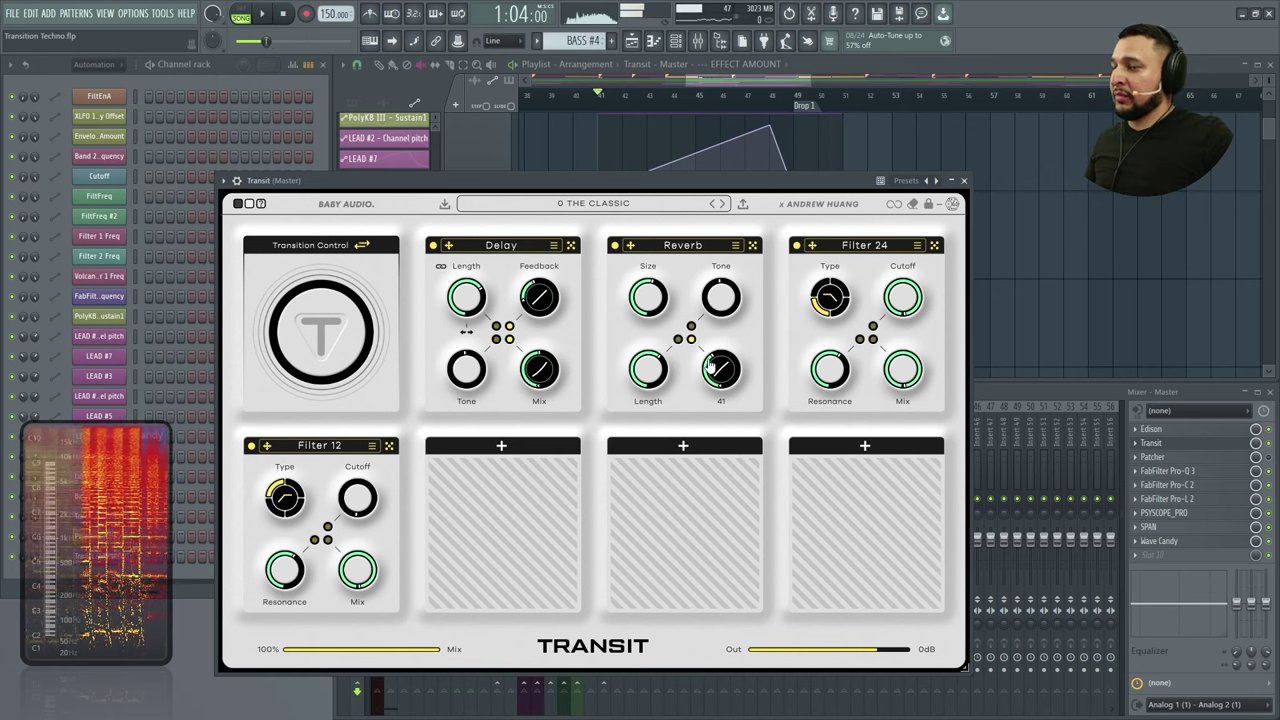
Raise Transit's end values to about 82% for Reverb Mix, 53% for Delay Mix and 54% for Delay Feedback
drag(714, 368, 714, 340)
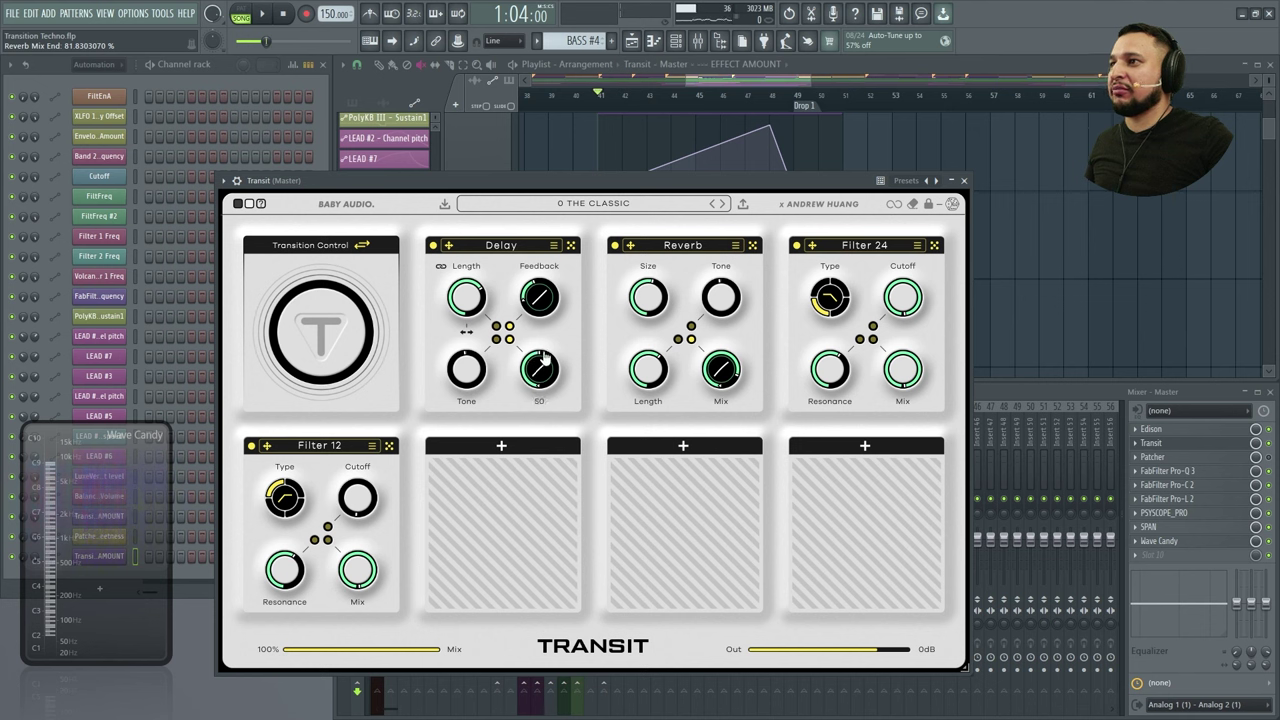
scroll(545, 345, up, 3)
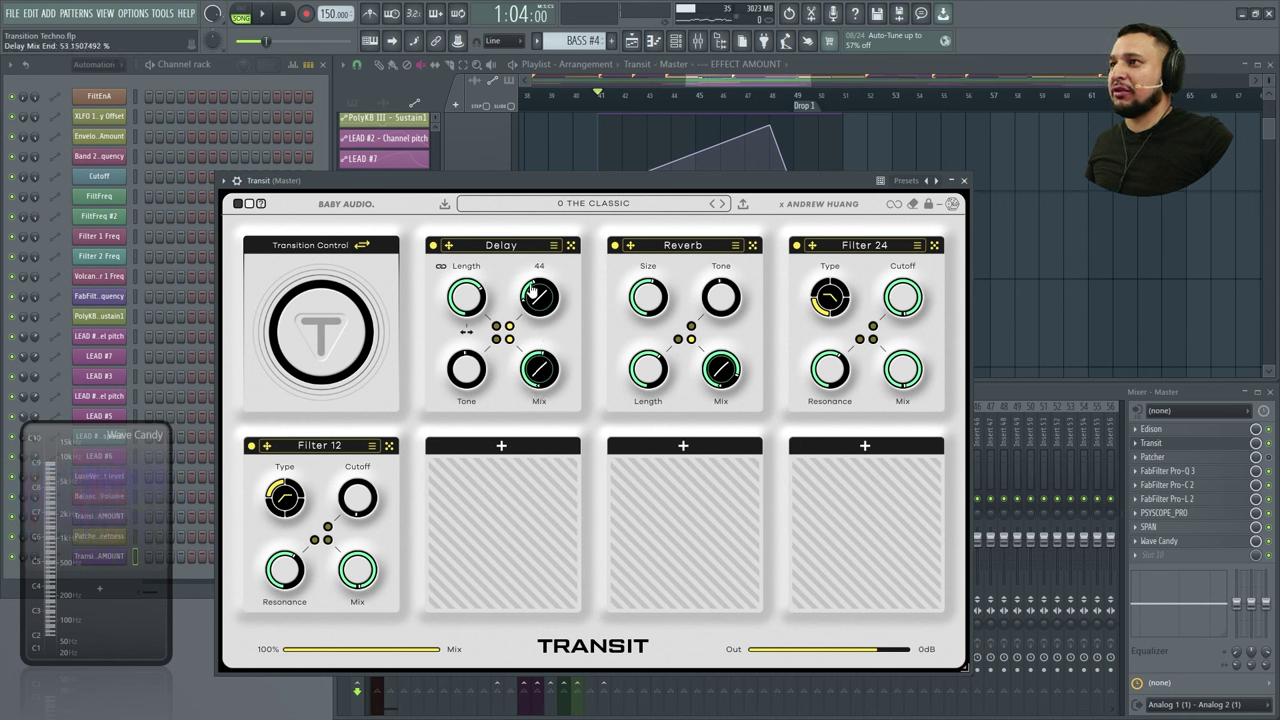
drag(533, 289, 534, 277)
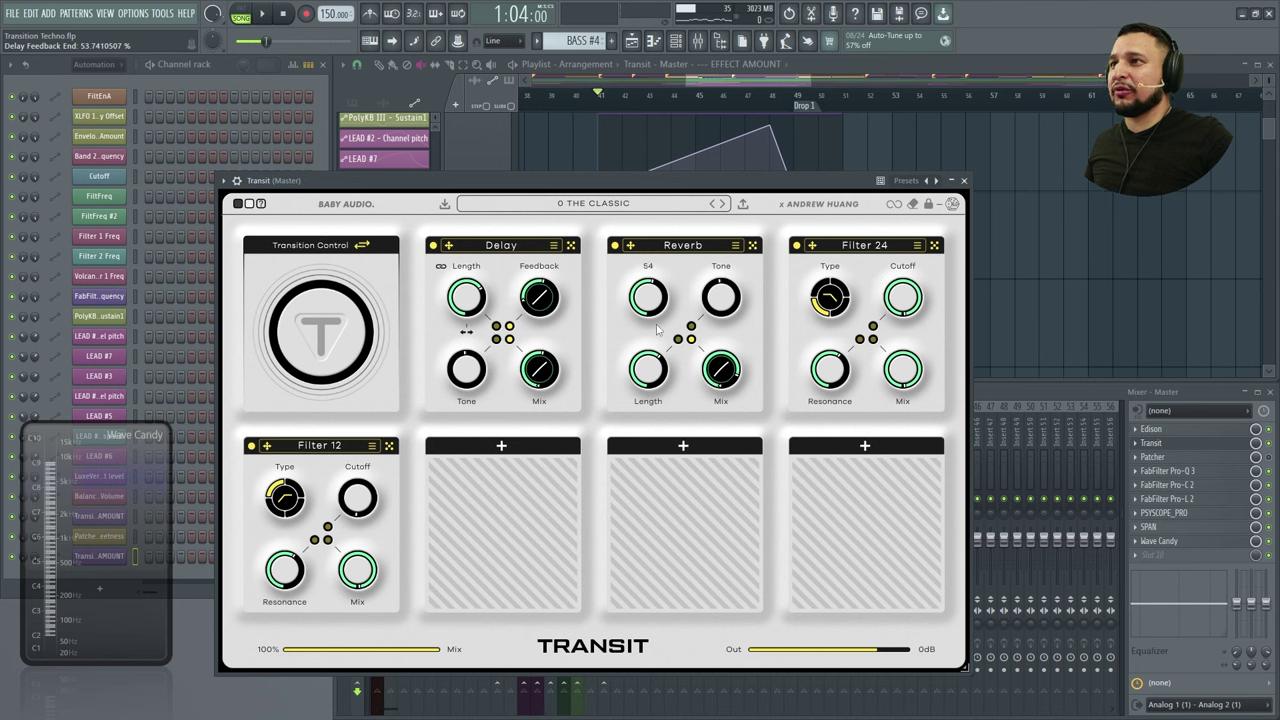
Link the Reverb Tone to the transition control and set its start value to about 40%
mouse_move(717, 287)
mouse_down()
mouse_move(721, 271)
mouse_move(716, 288)
mouse_up()
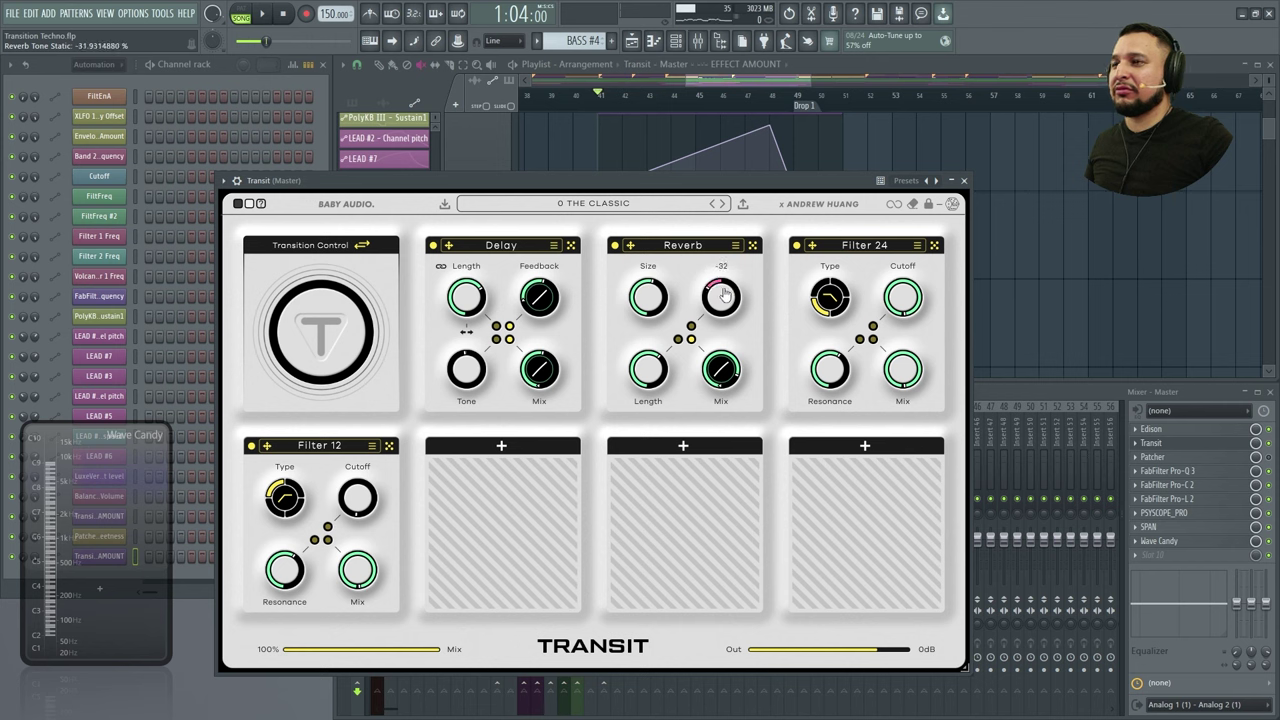
click(691, 327)
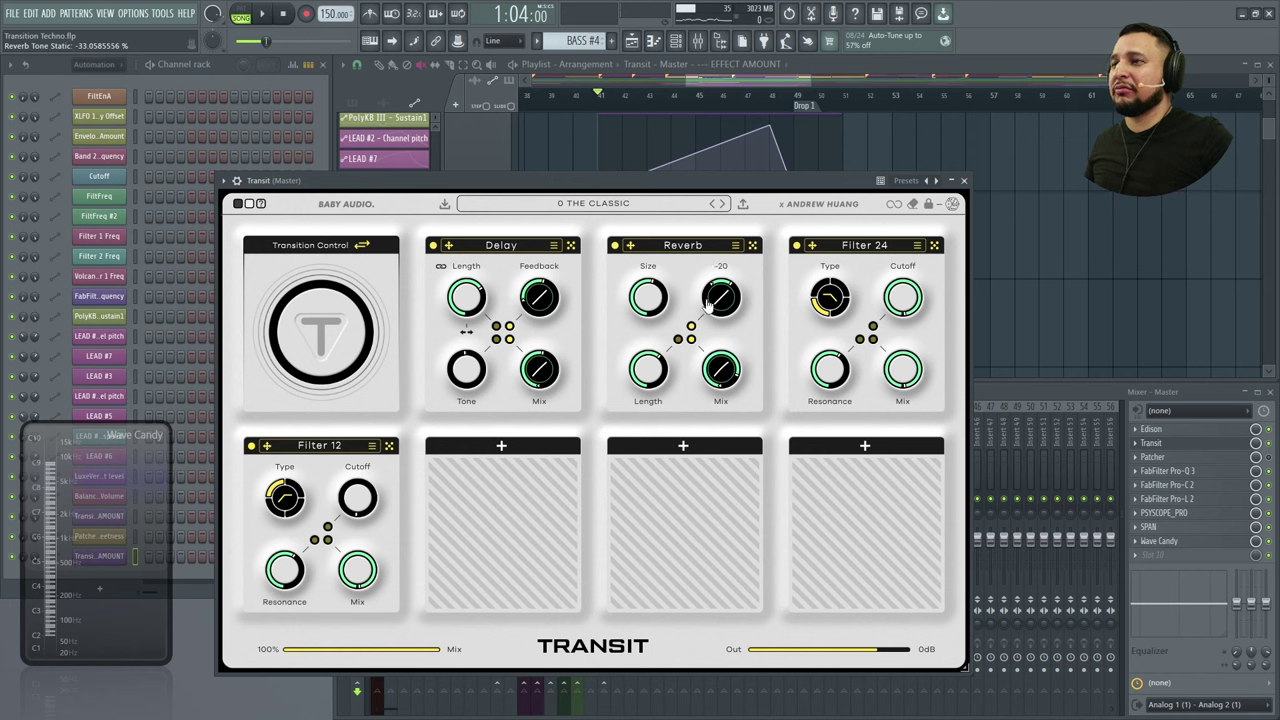
key(space)
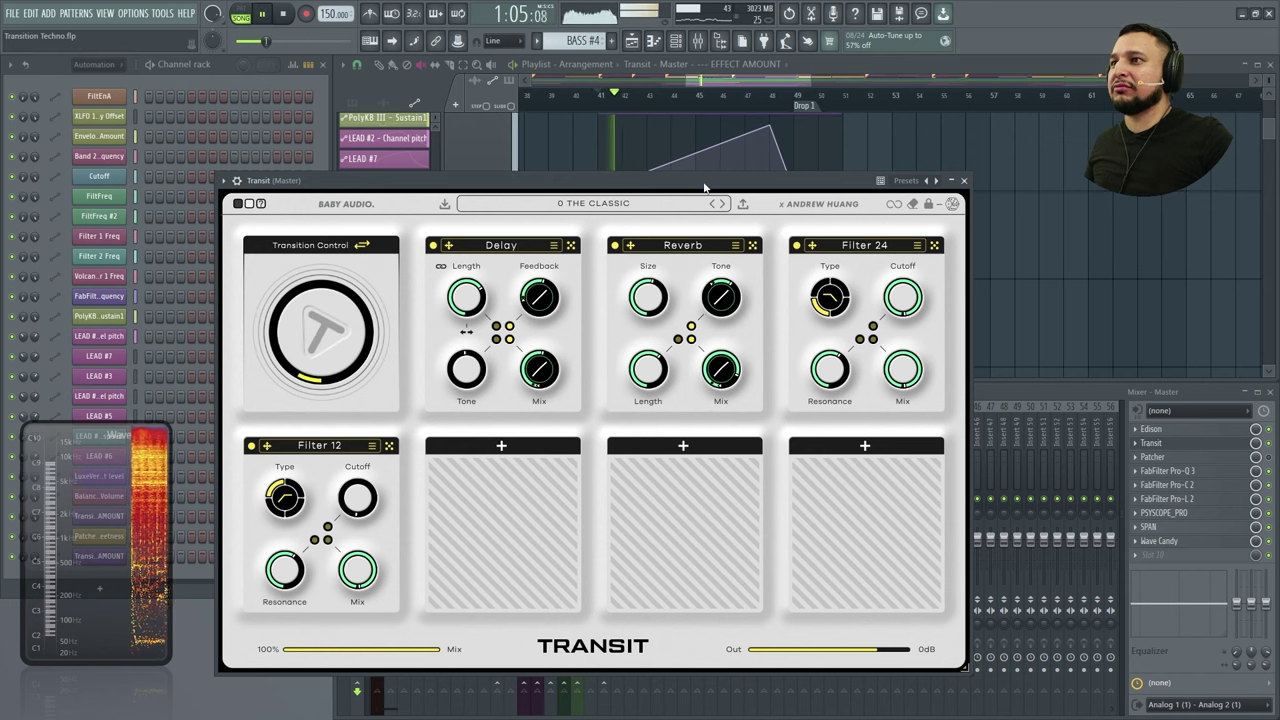
mouse_move(721, 292)
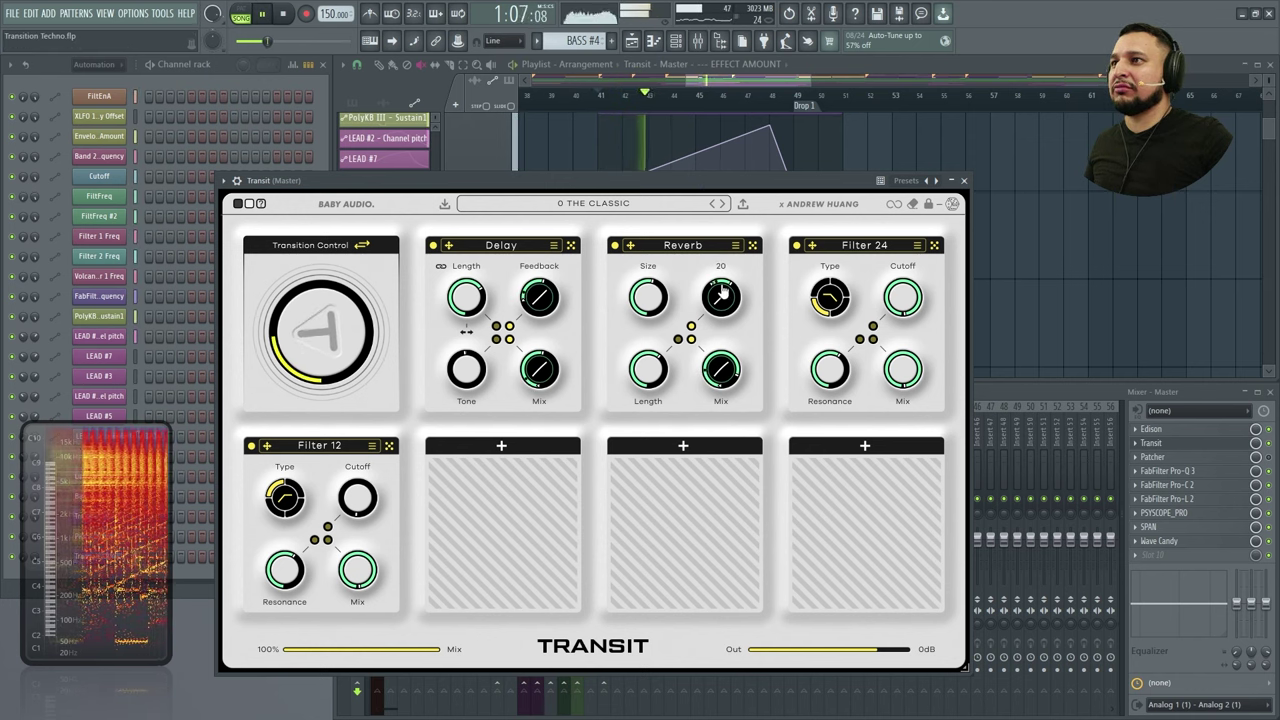
key(space)
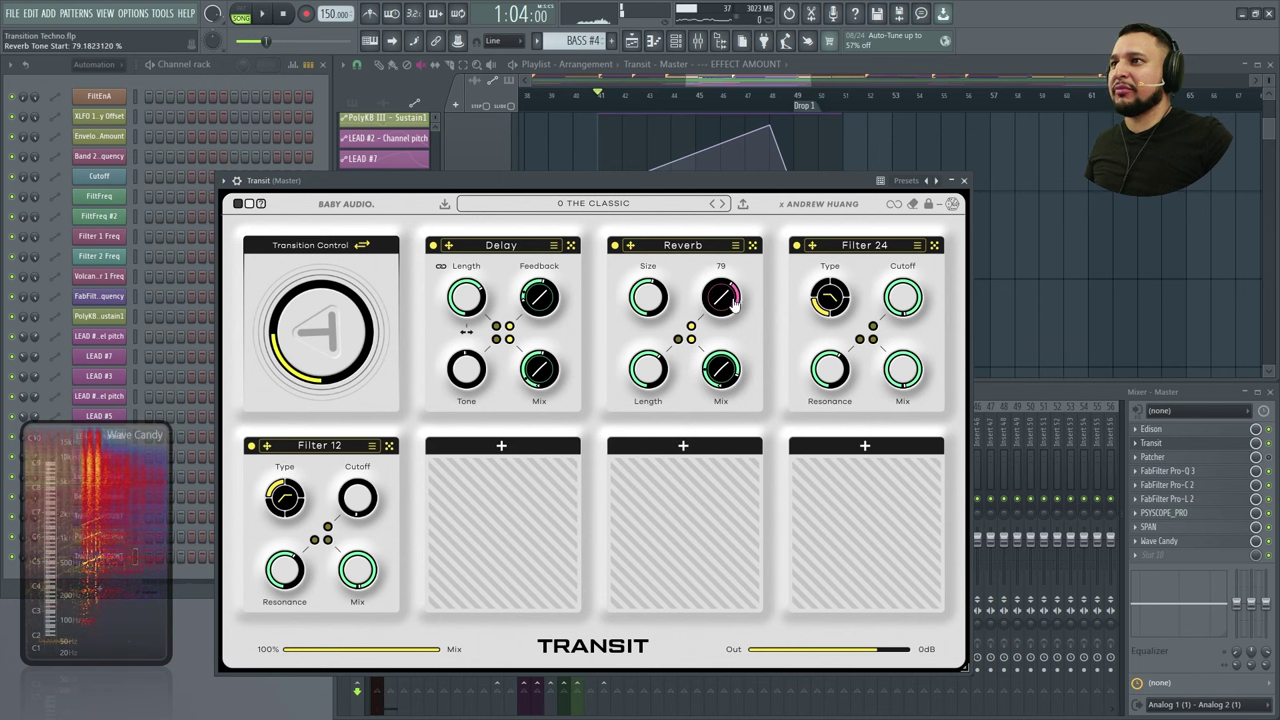
drag(734, 305, 736, 342)
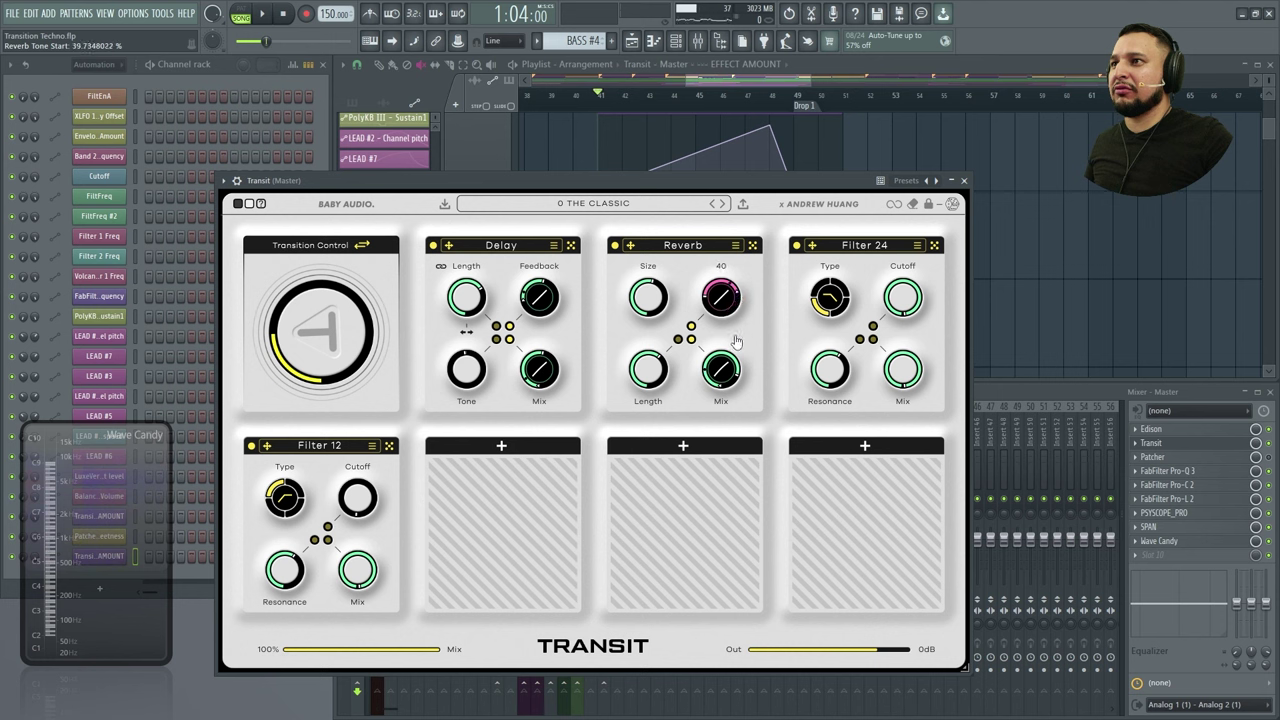
Listen to the adjusted transition through Drop 1 and inspect the Transition Control's sequencer view
key(space)
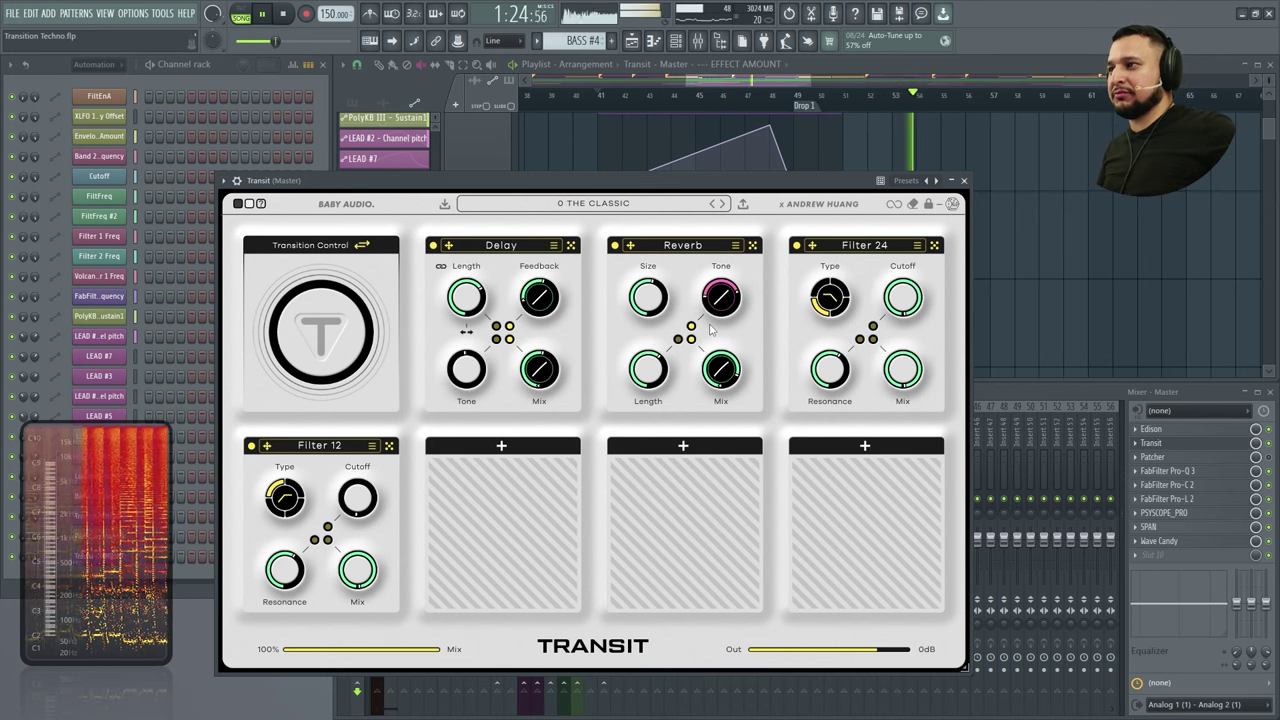
key(space)
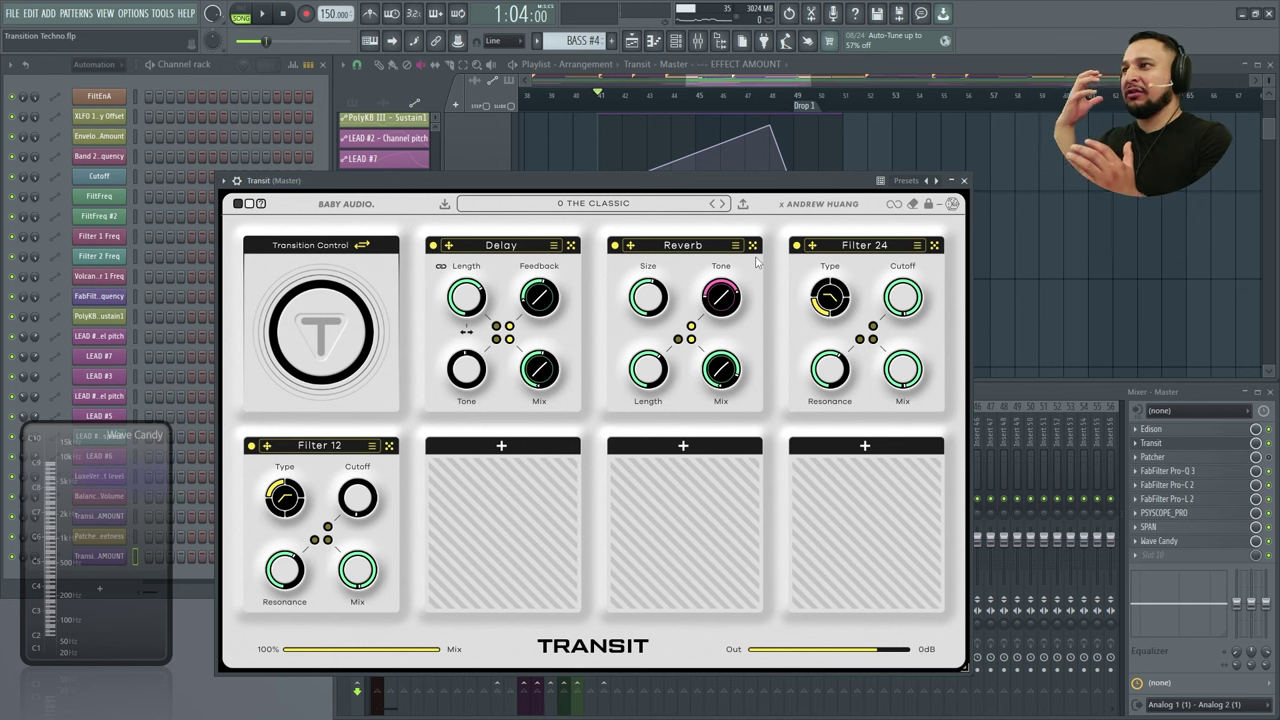
click(360, 249)
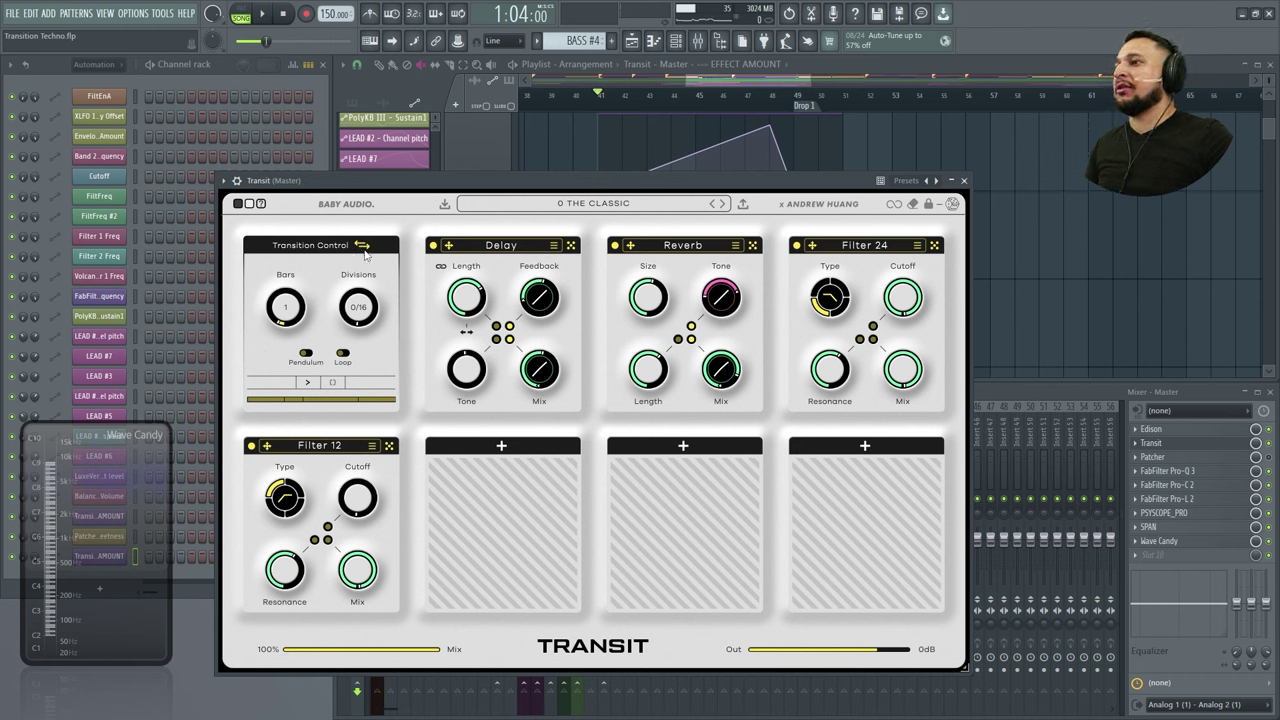
click(362, 247)
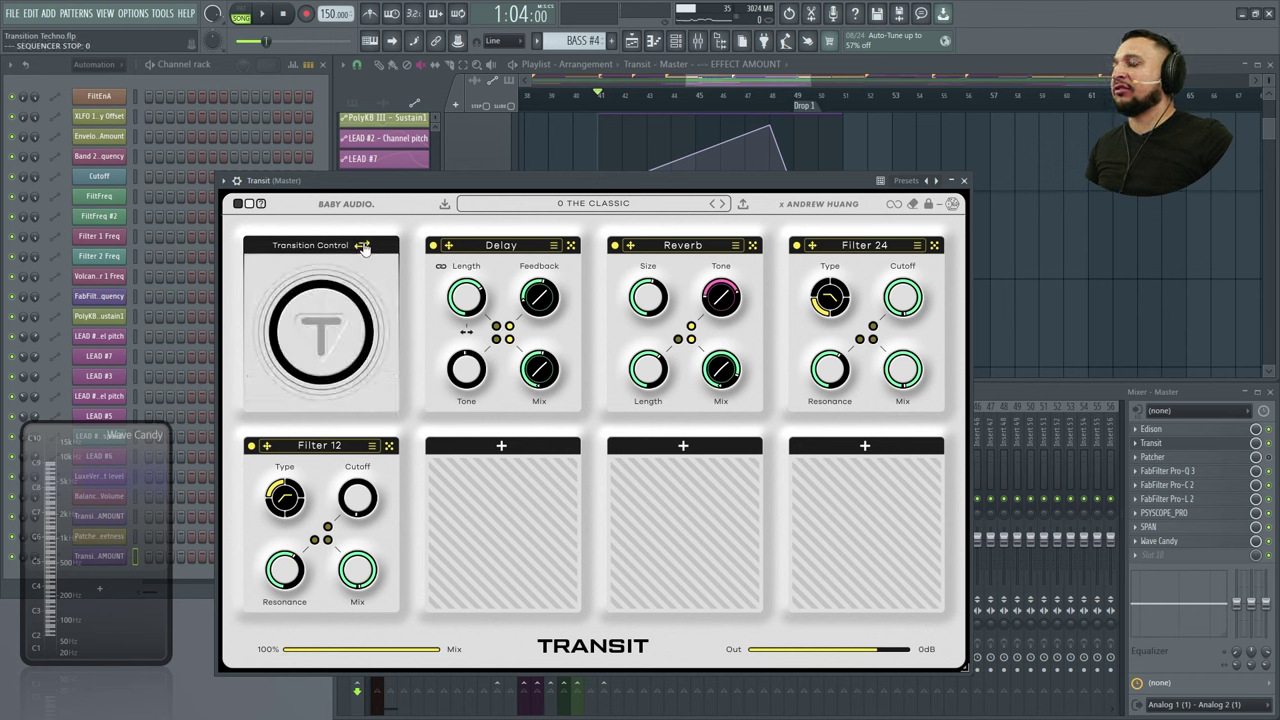
Save the project and close the Transit window
key(ctrl+s)
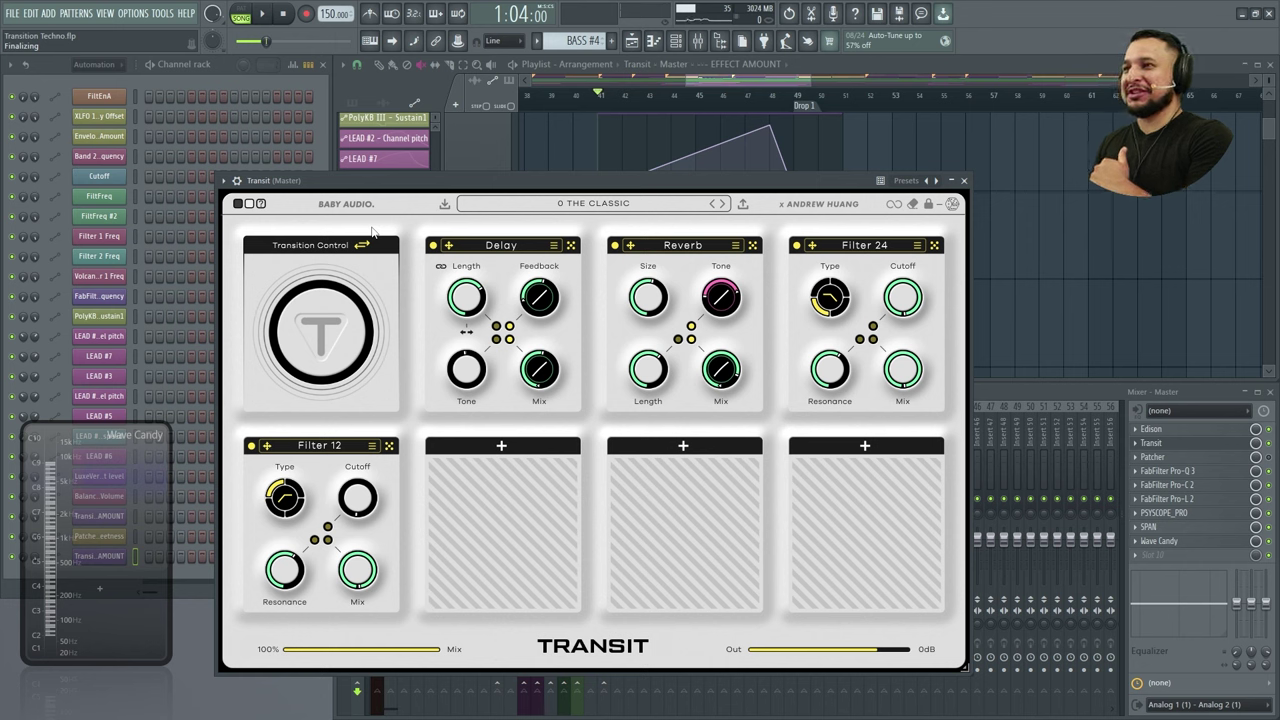
drag(362, 366, 318, 368)
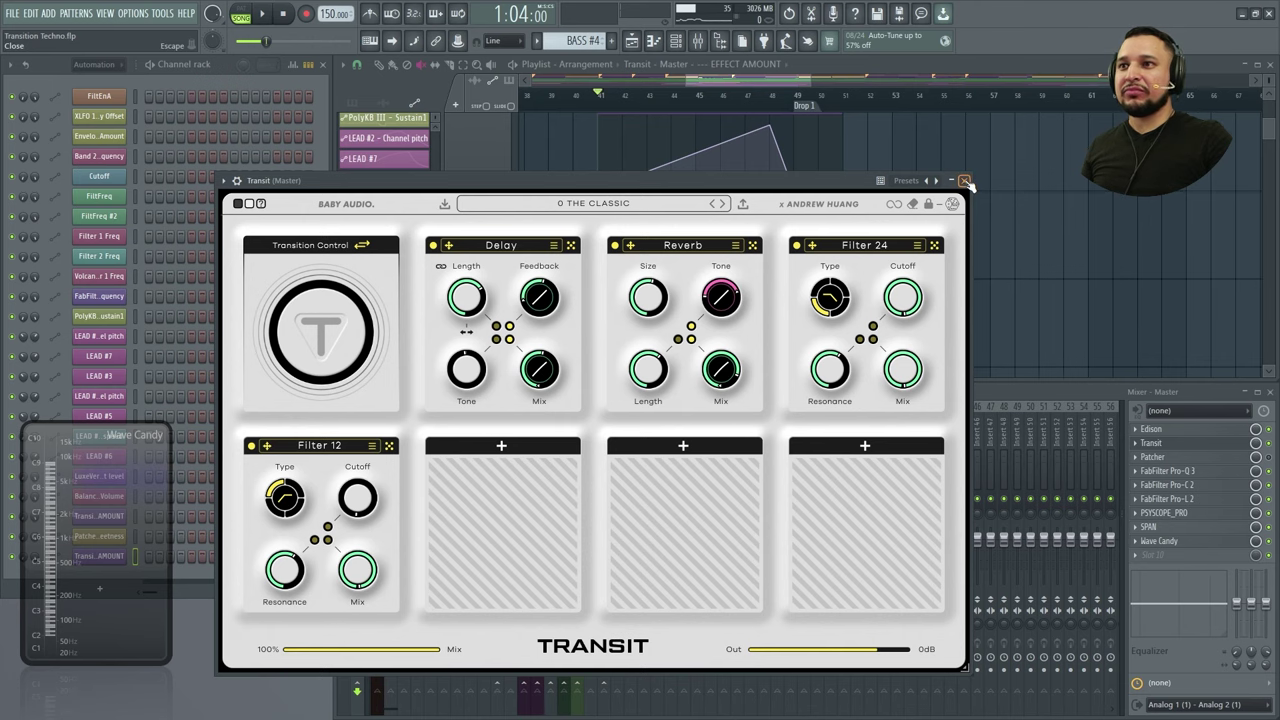
click(963, 180)
Load the Default preset in the Master's Patcher, then enlarge its map and move the To FL Studio node farther right
click(1197, 457)
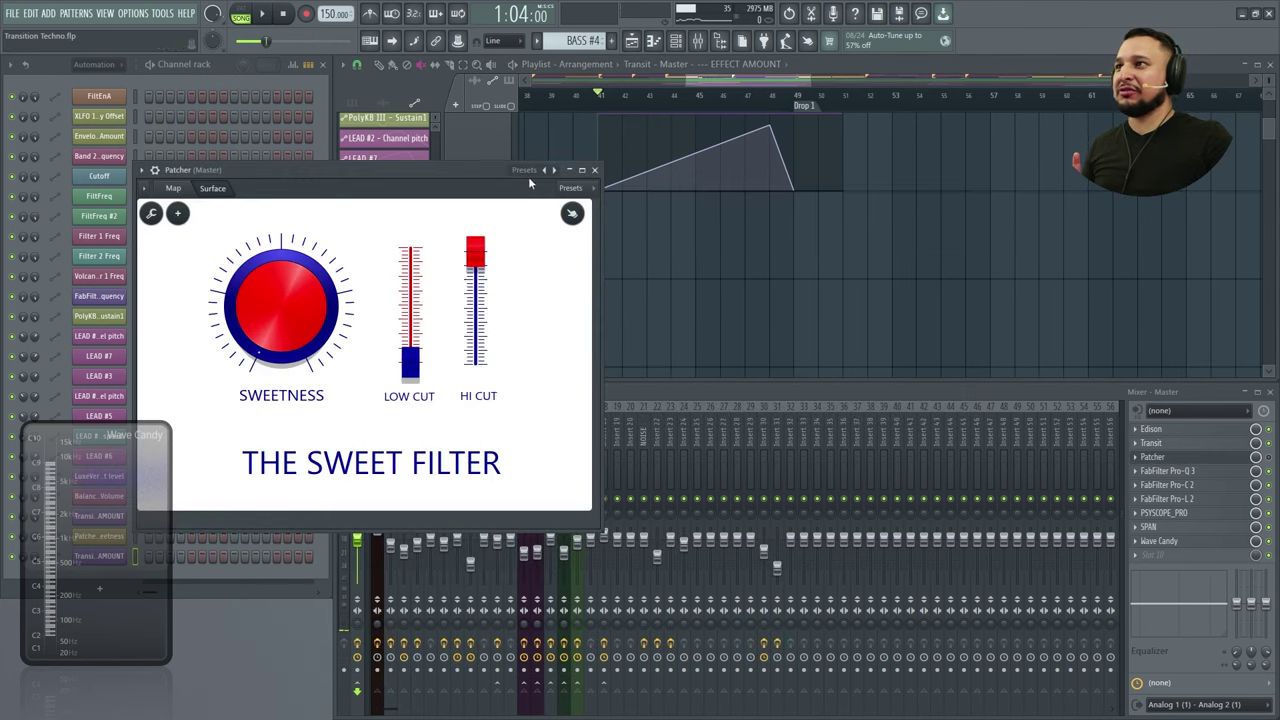
click(527, 175)
click(560, 20)
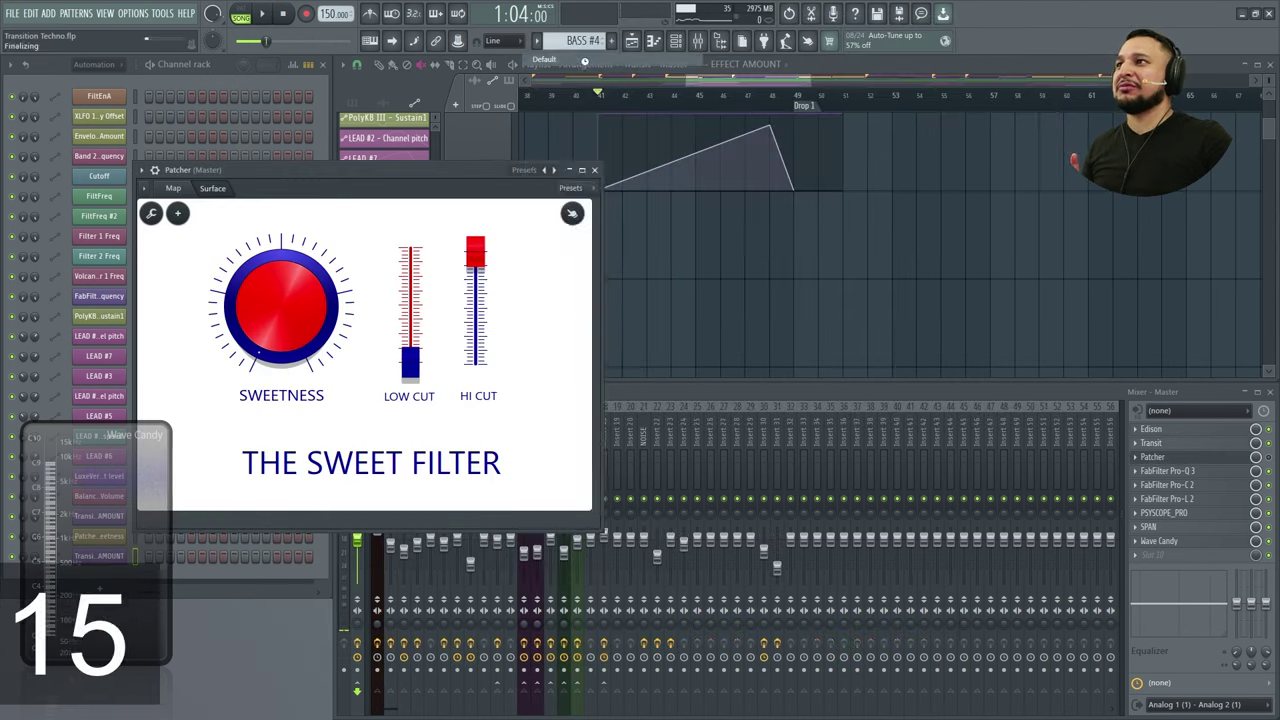
drag(345, 169, 511, 126)
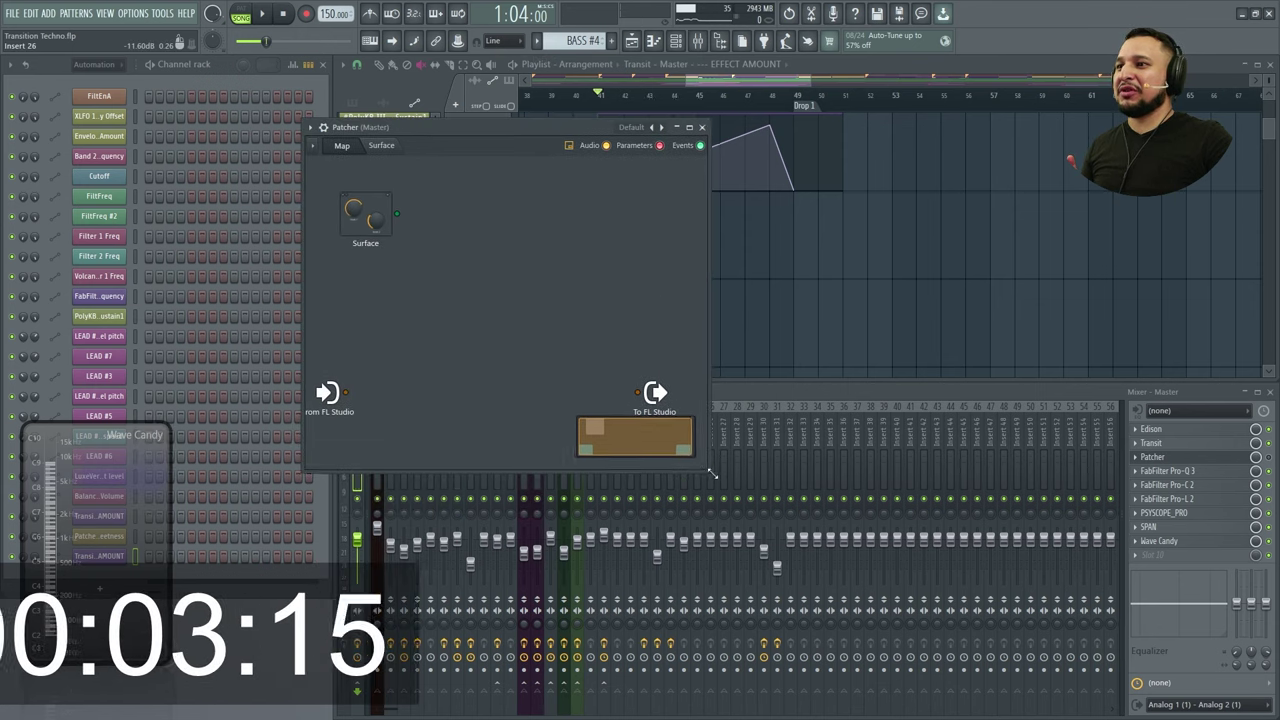
drag(706, 464, 900, 621)
drag(657, 393, 865, 381)
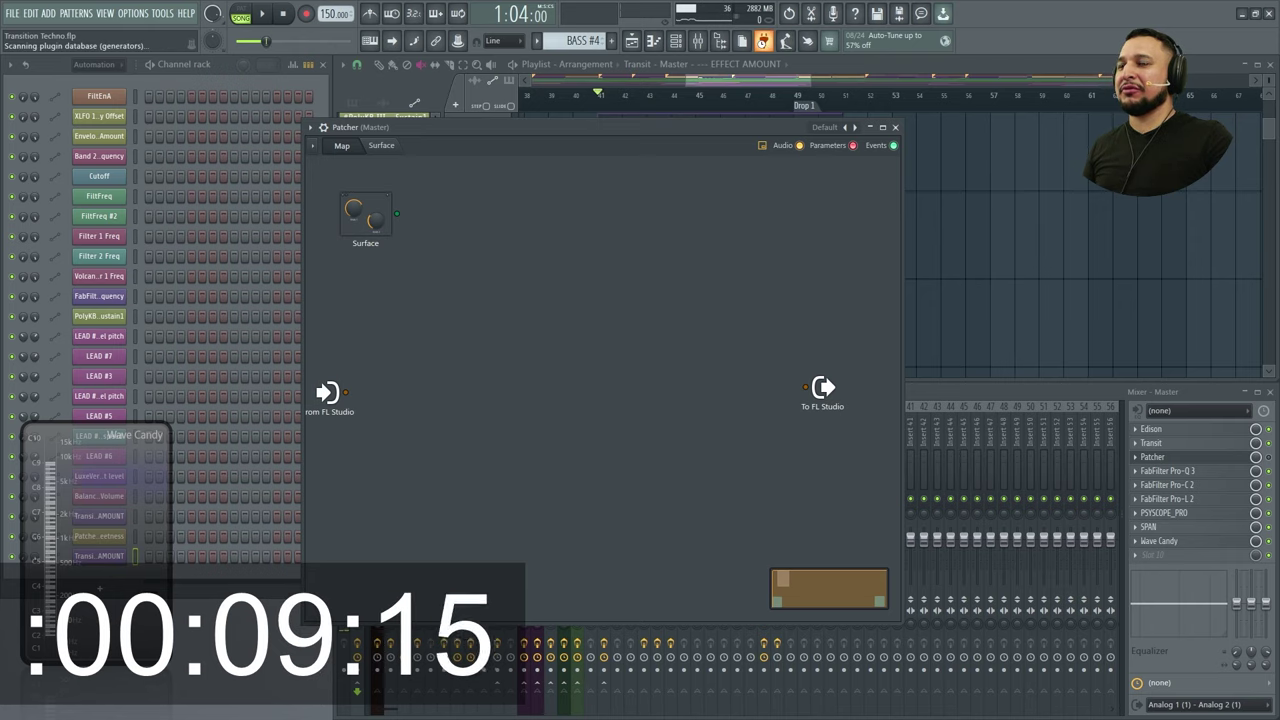
Search the plugin database for "reever" and add Fruity Reeverb 2 to the Patcher map
click(761, 42)
text(reever)
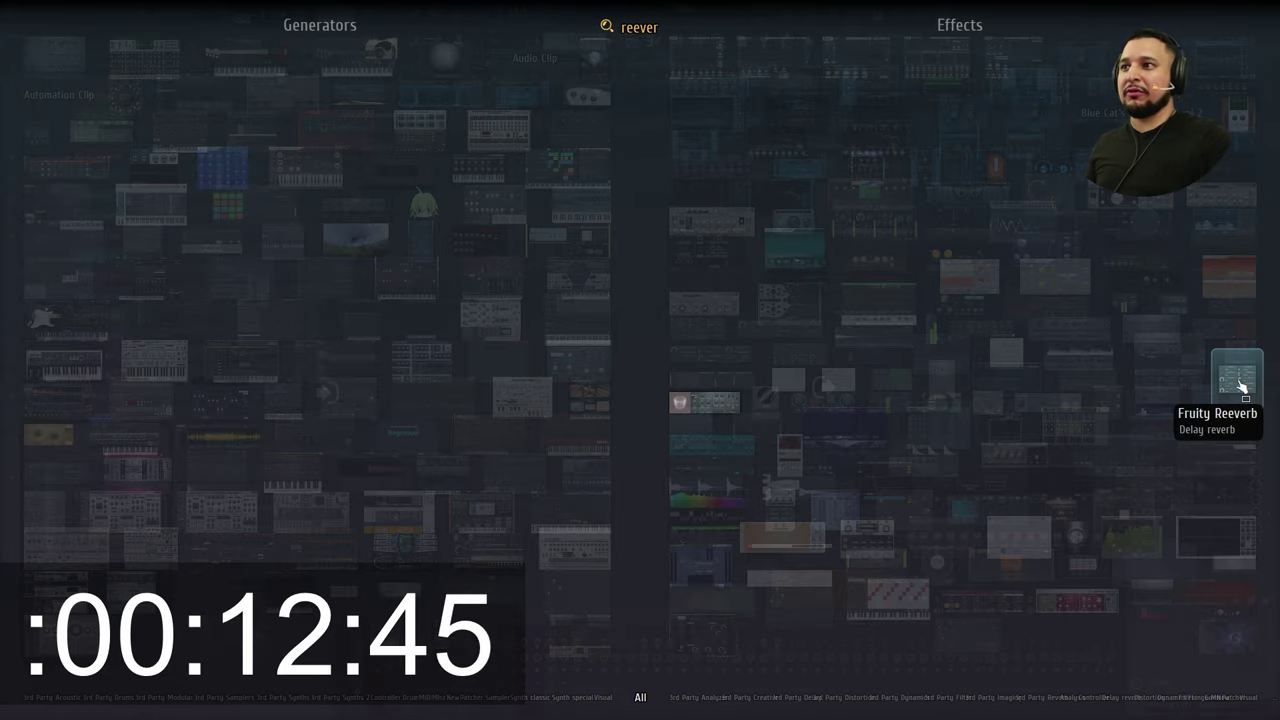
drag(1241, 386, 571, 300)
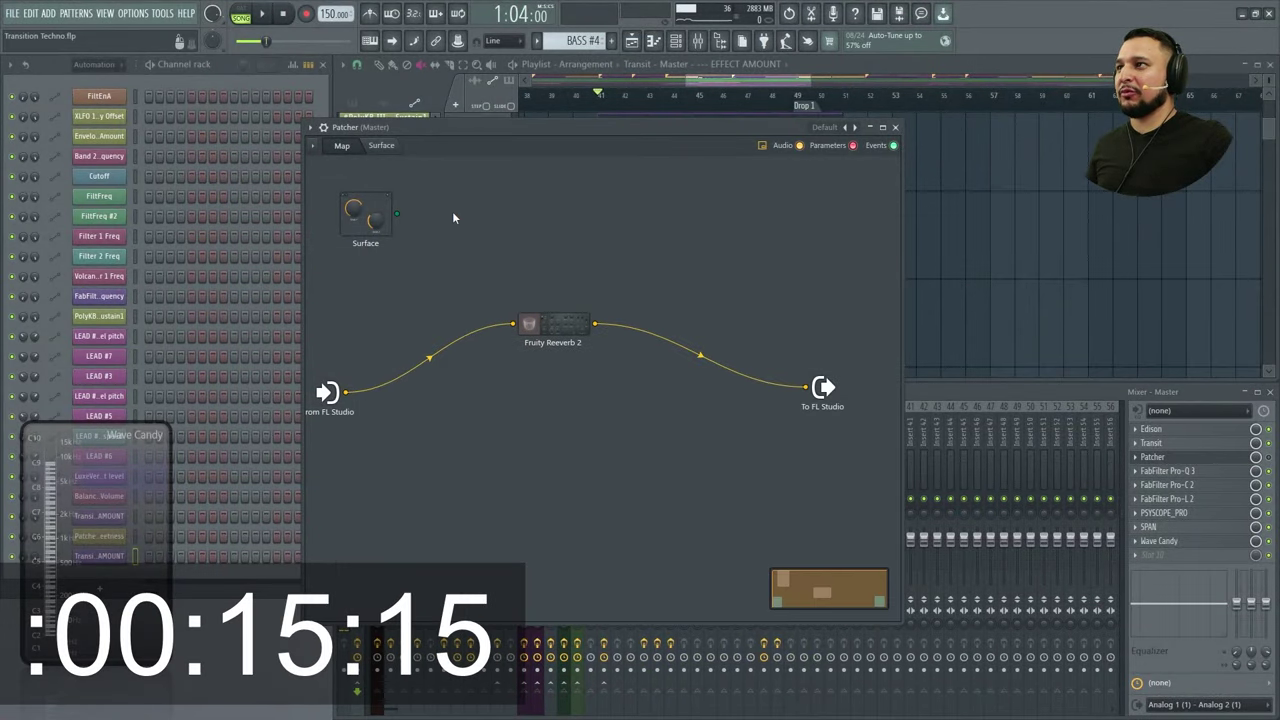
Add a knob to the Patcher's control surface and enlarge it
click(381, 145)
click(346, 171)
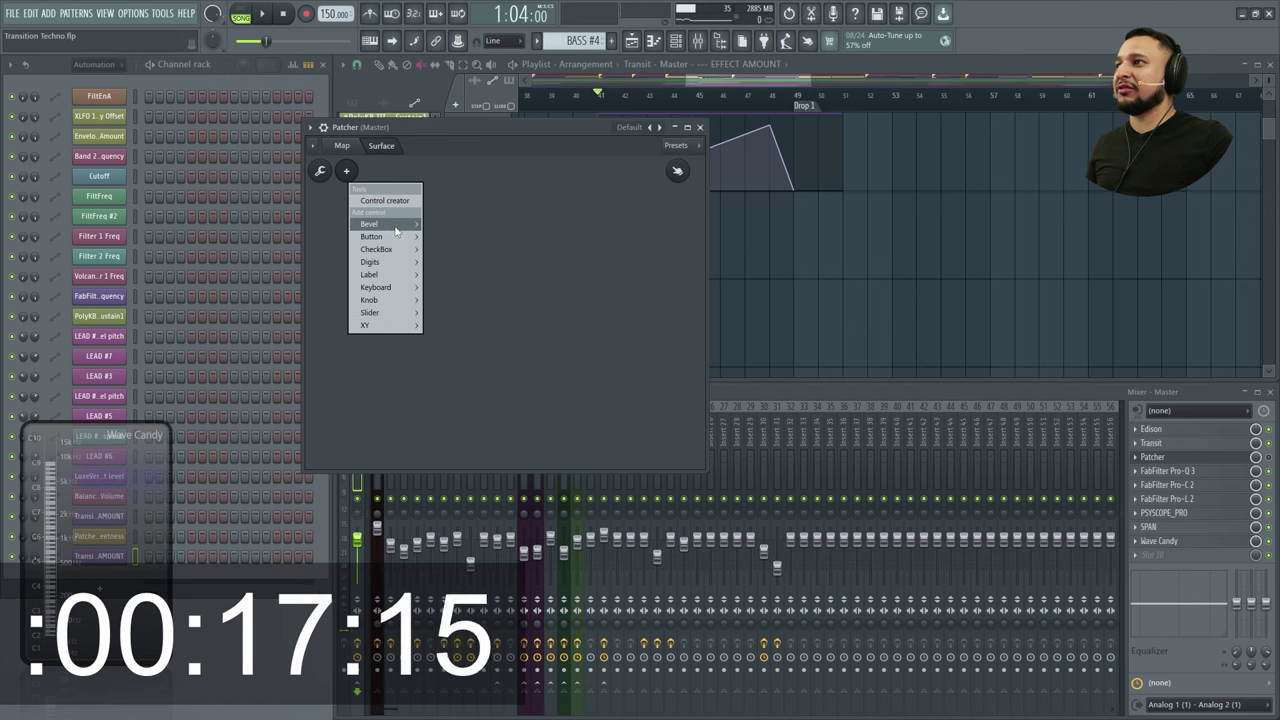
mouse_move(389, 279)
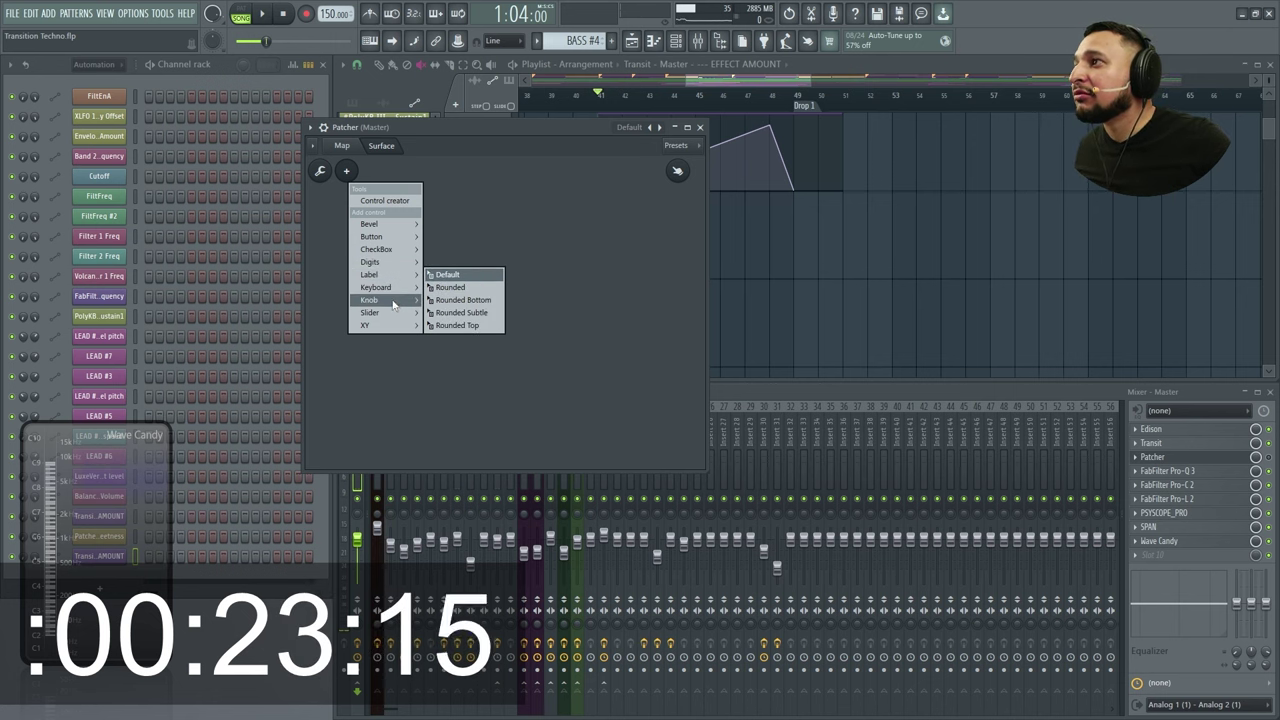
click(471, 387)
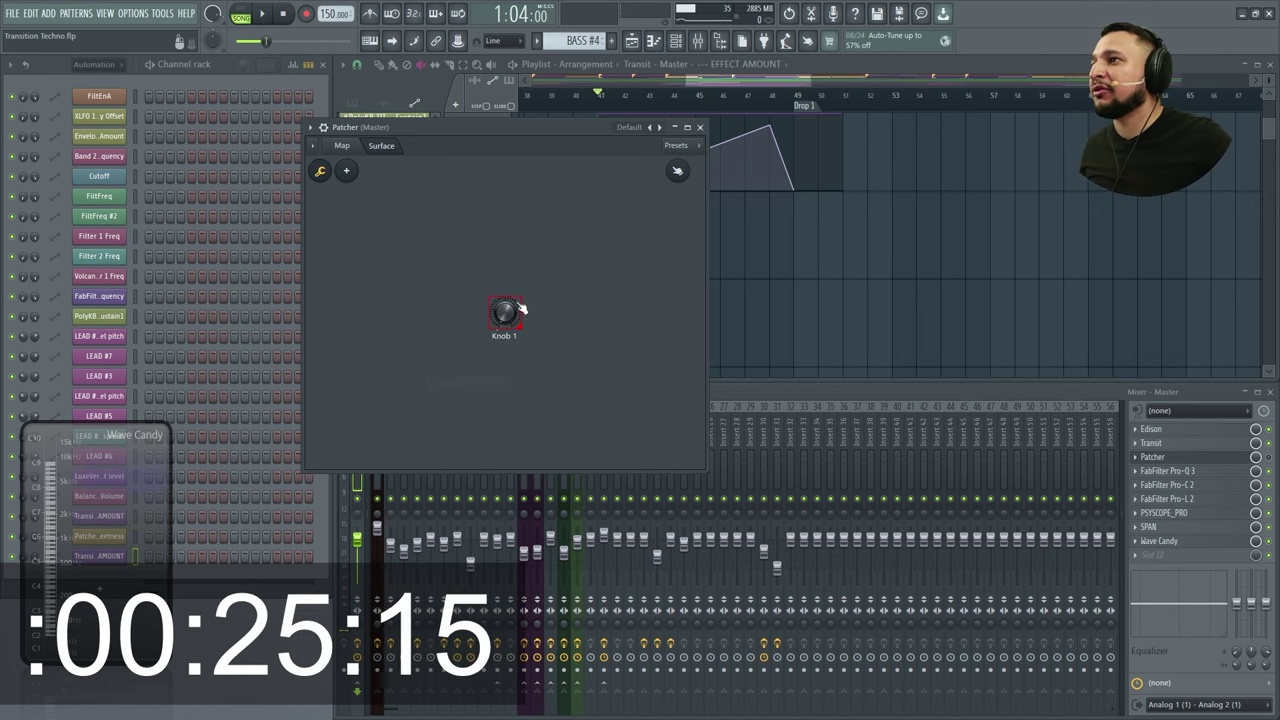
drag(520, 325, 580, 400)
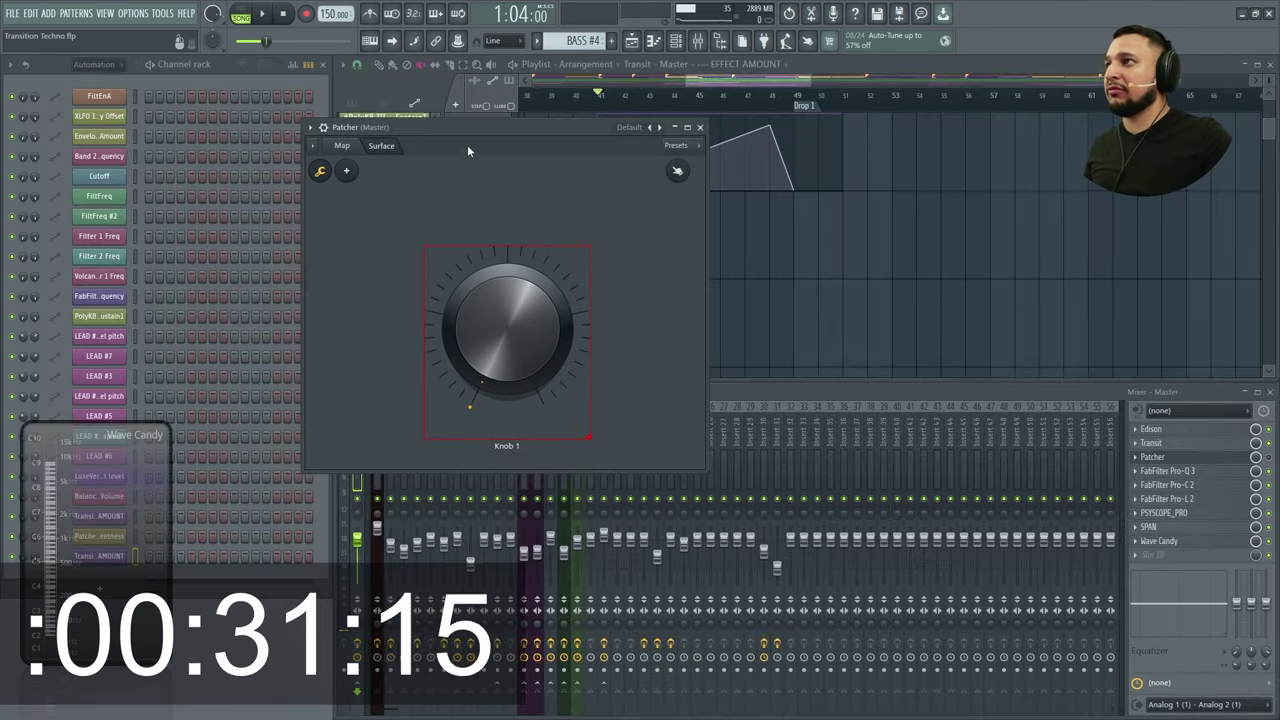
Turn off surface editing and change Knob 1 to the style with a notched outer edge
click(342, 145)
click(381, 145)
right_click(530, 323)
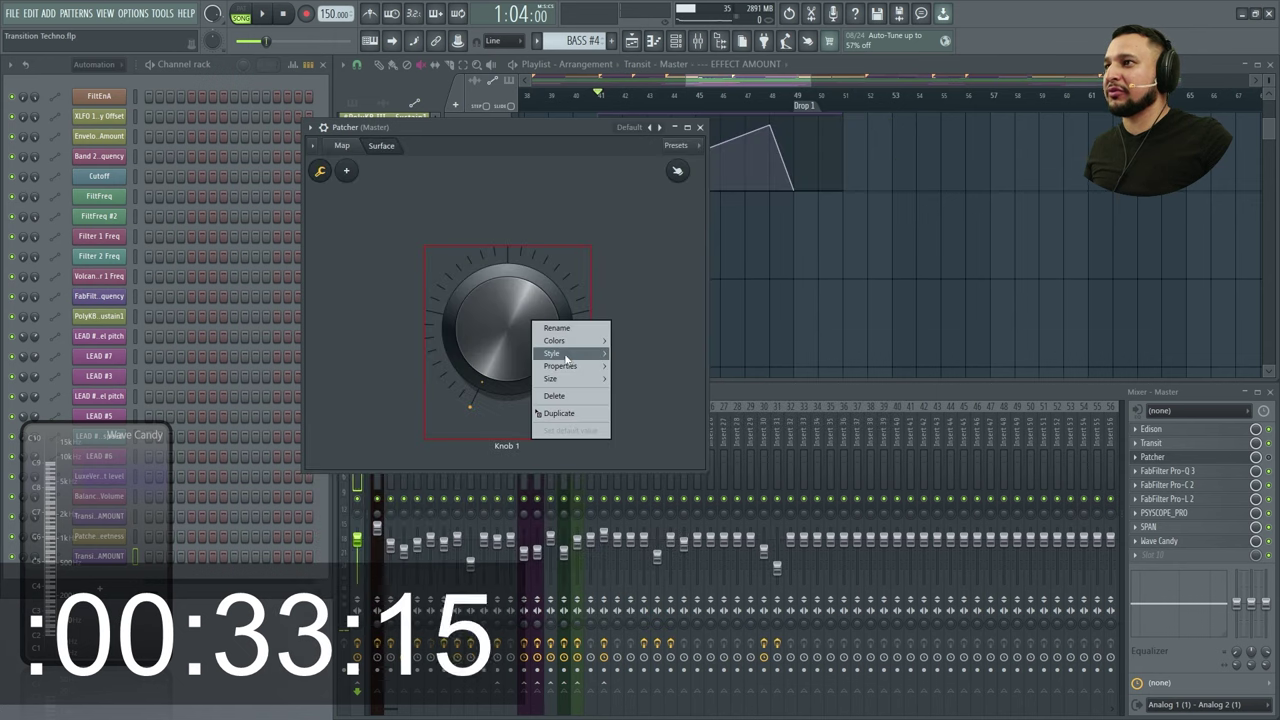
click(453, 287)
click(363, 209)
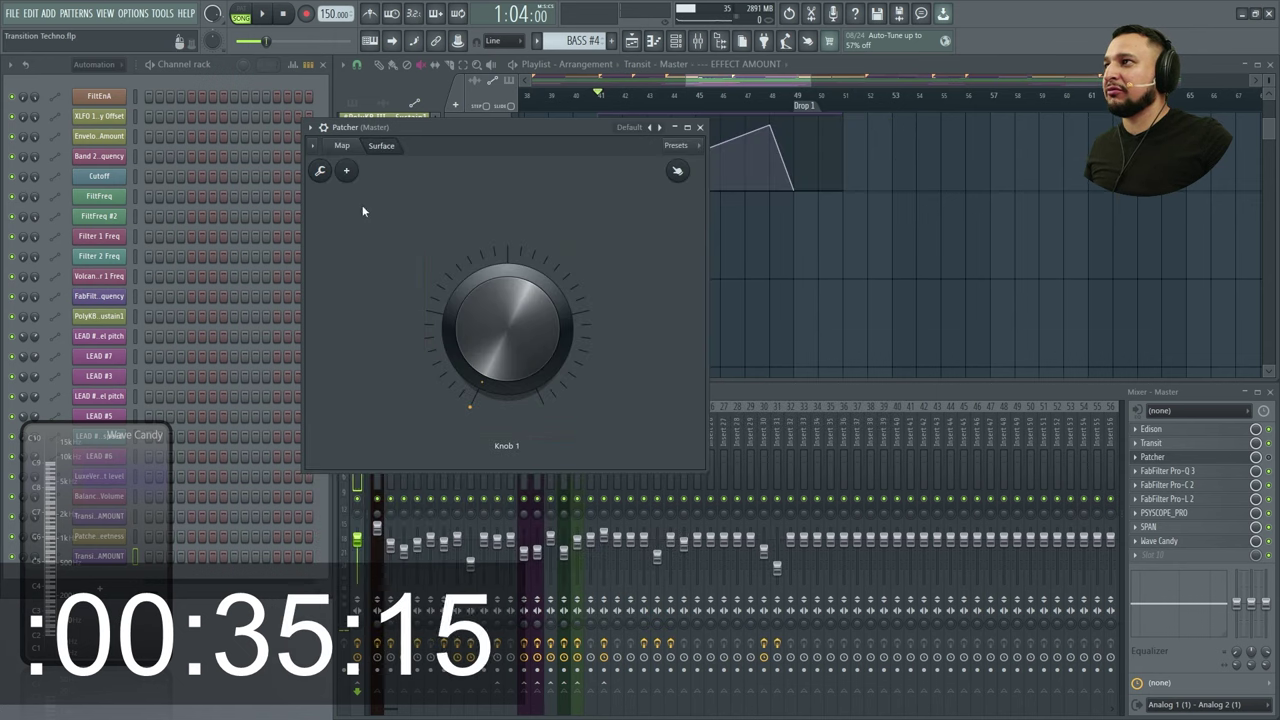
right_click(500, 323)
click(529, 348)
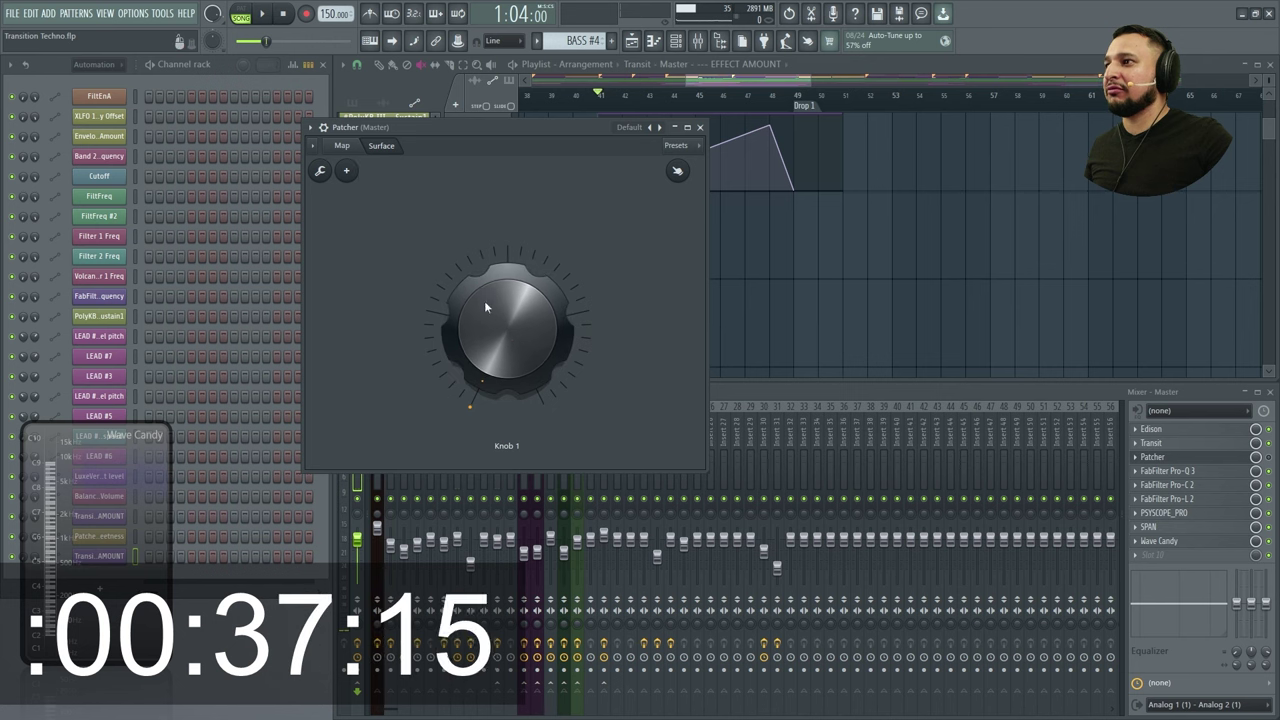
Expose Fruity Reeverb 2's wet level as a parameter input and connect the Surface's Knob 1 output to it
click(342, 145)
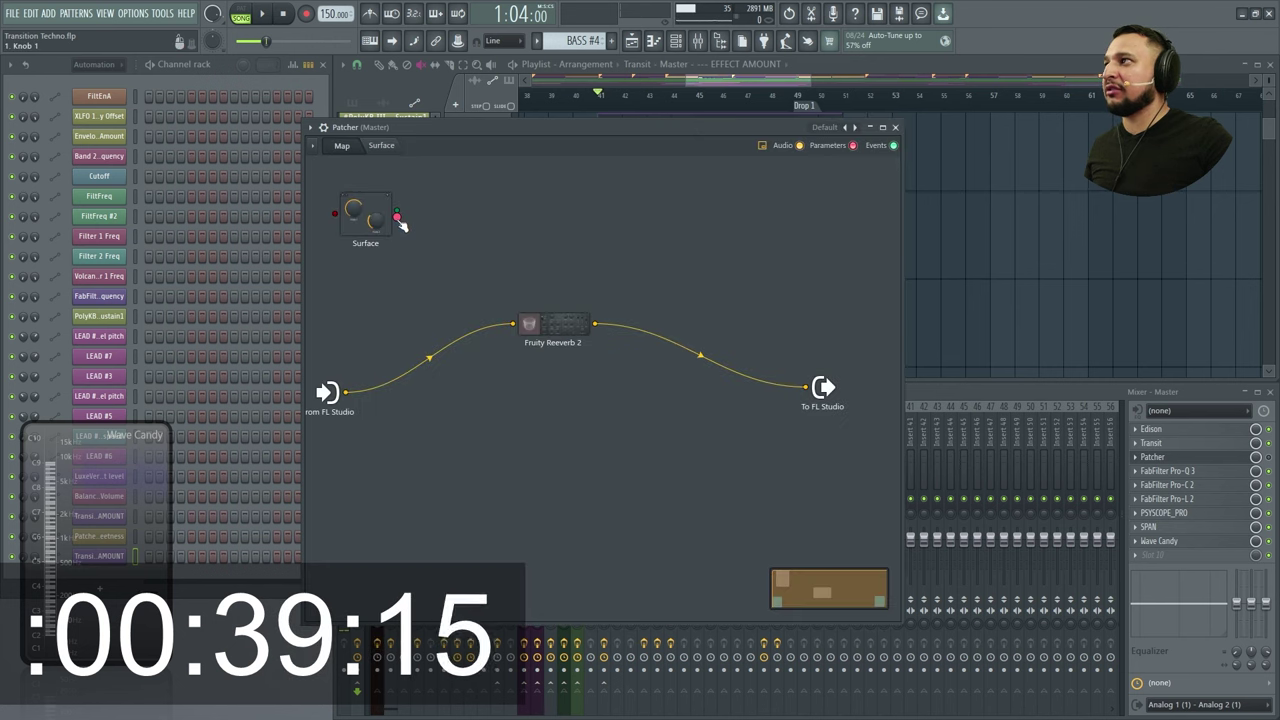
double_click(556, 323)
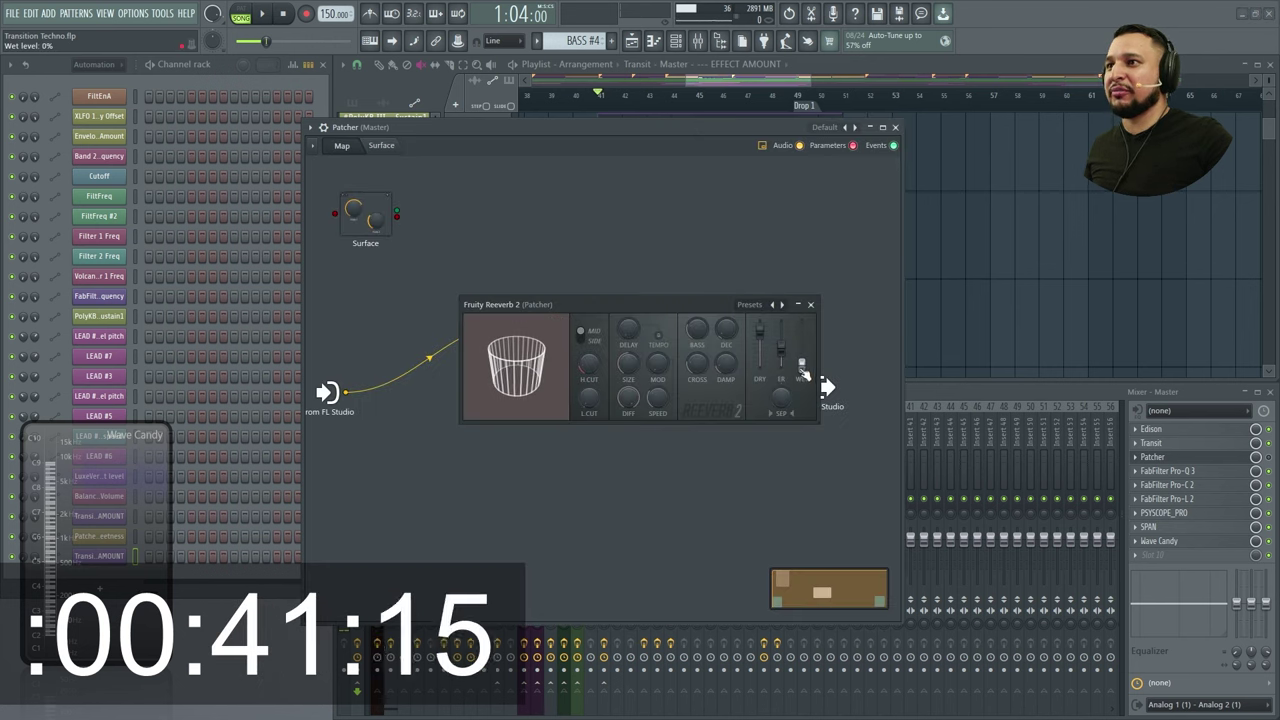
right_click(802, 370)
click(822, 406)
click(810, 304)
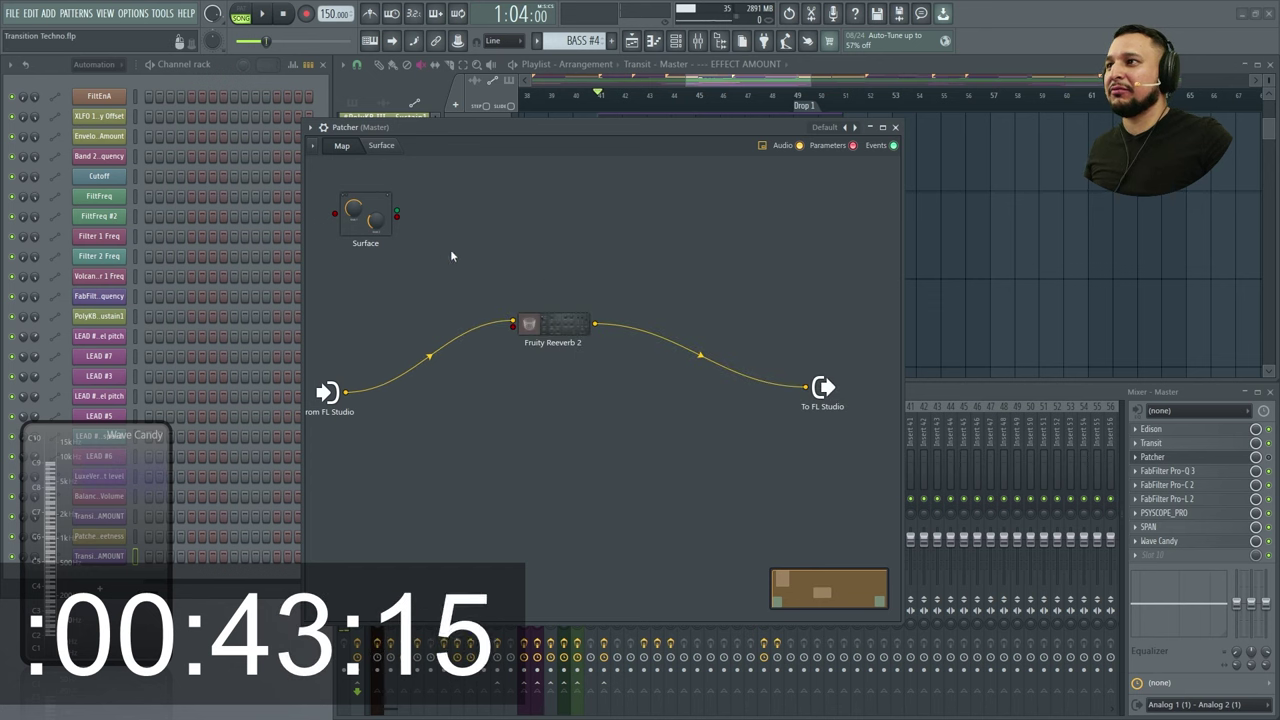
drag(397, 216, 572, 263)
Expose Fruity Reeverb 2's decay time as a parameter input and connect the Surface's Knob 1 output to it
double_click(572, 262)
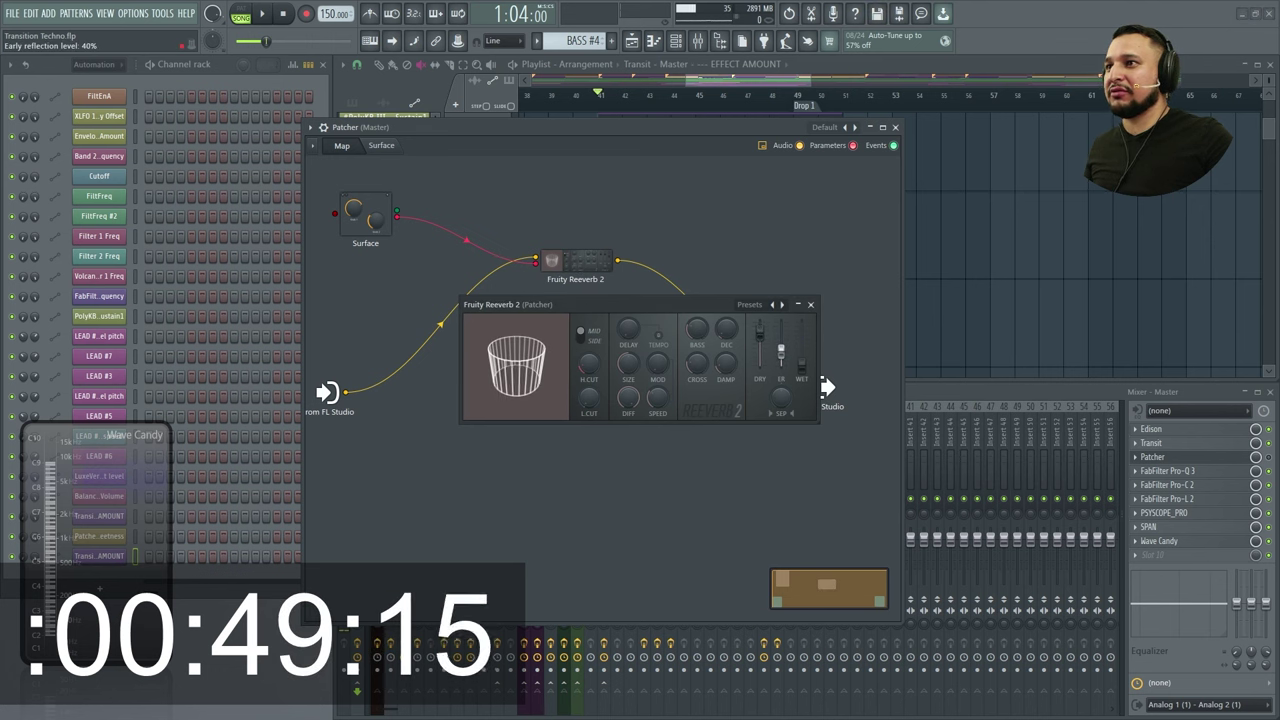
right_click(727, 333)
click(757, 372)
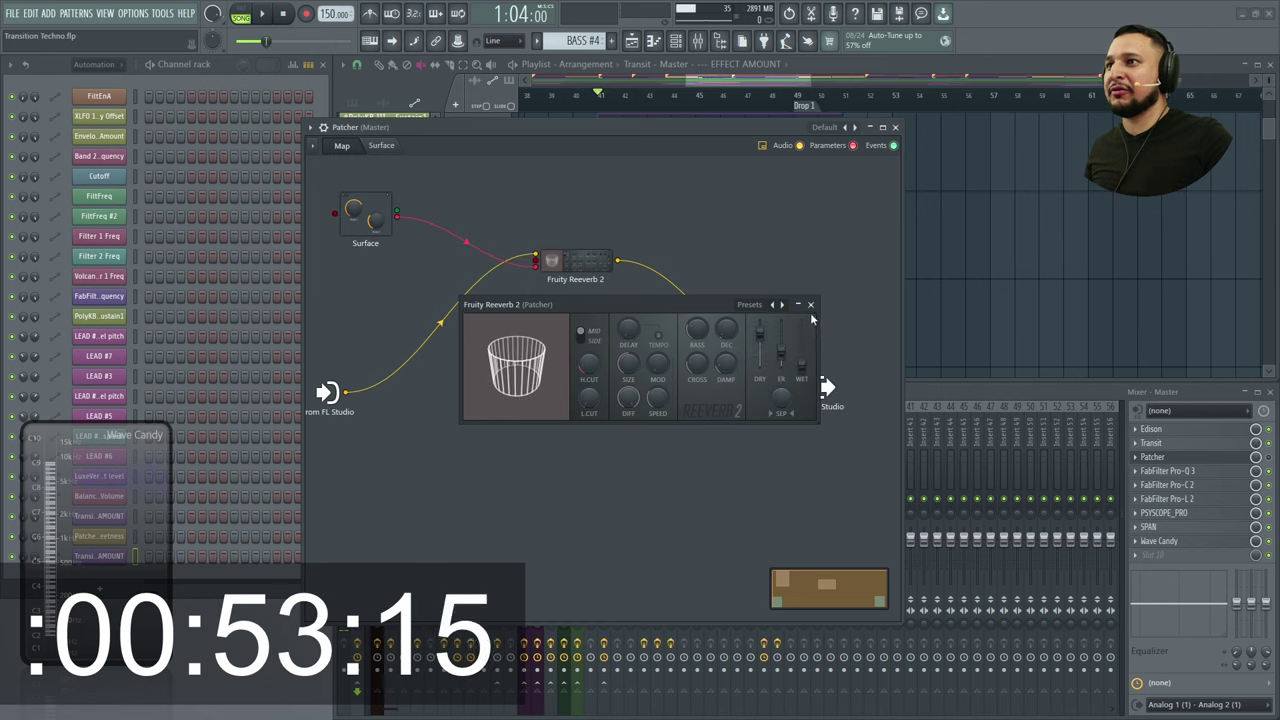
key(Escape)
drag(397, 216, 575, 352)
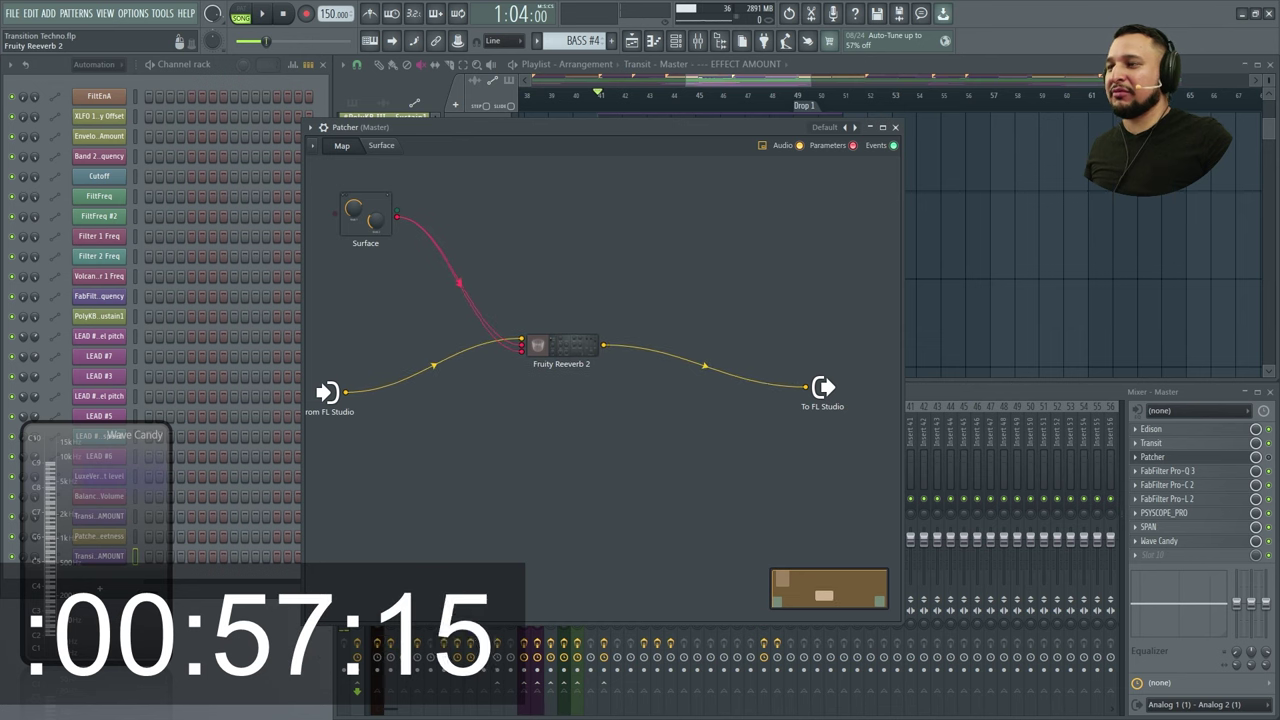
click(375, 146)
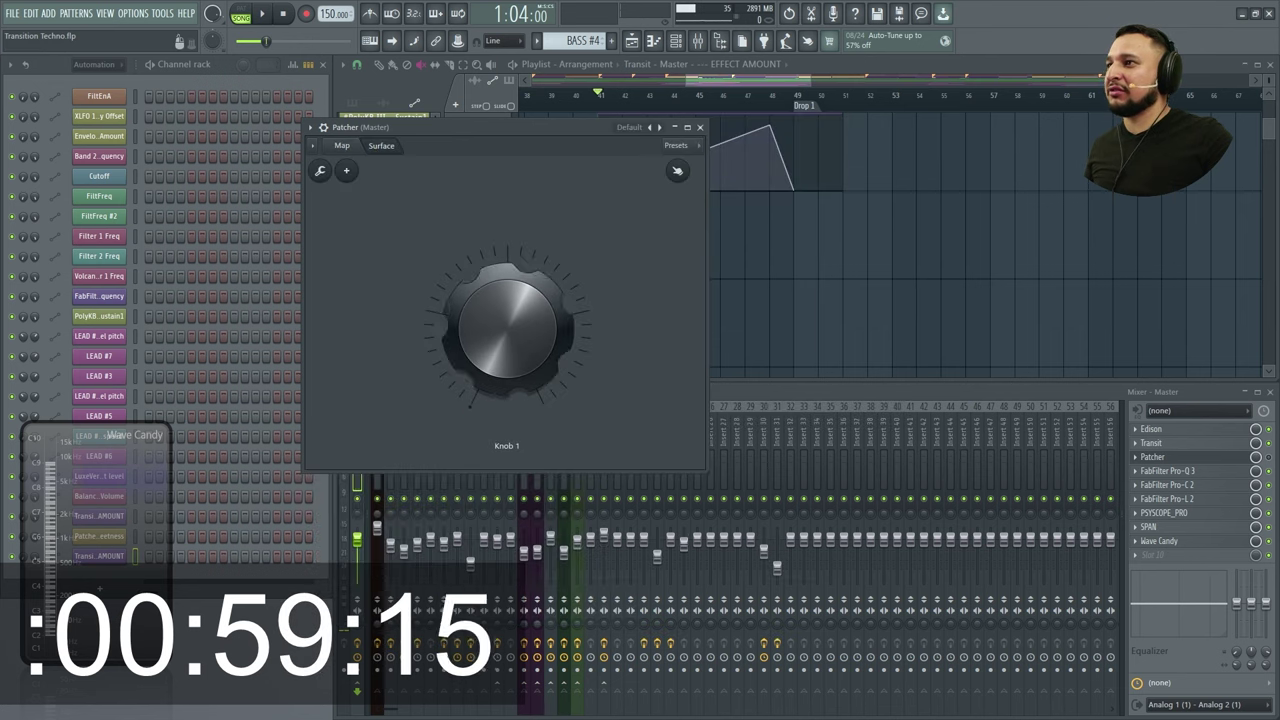
click(359, 146)
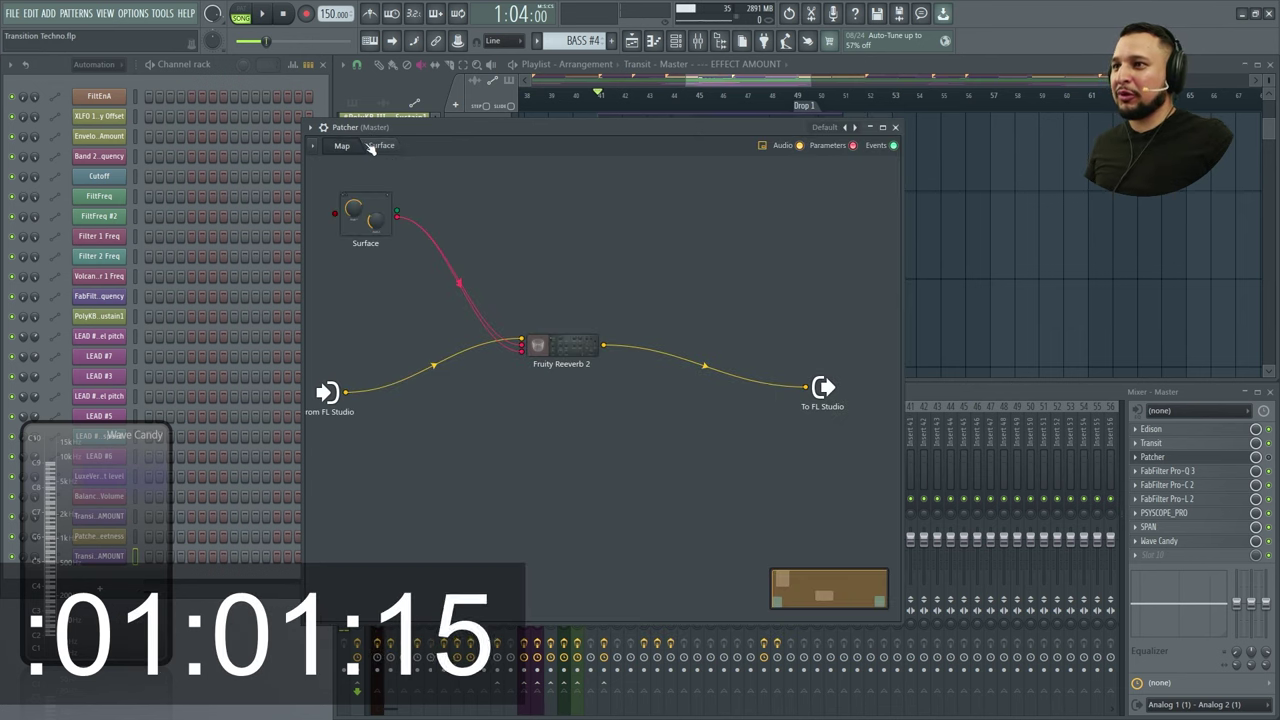
click(384, 147)
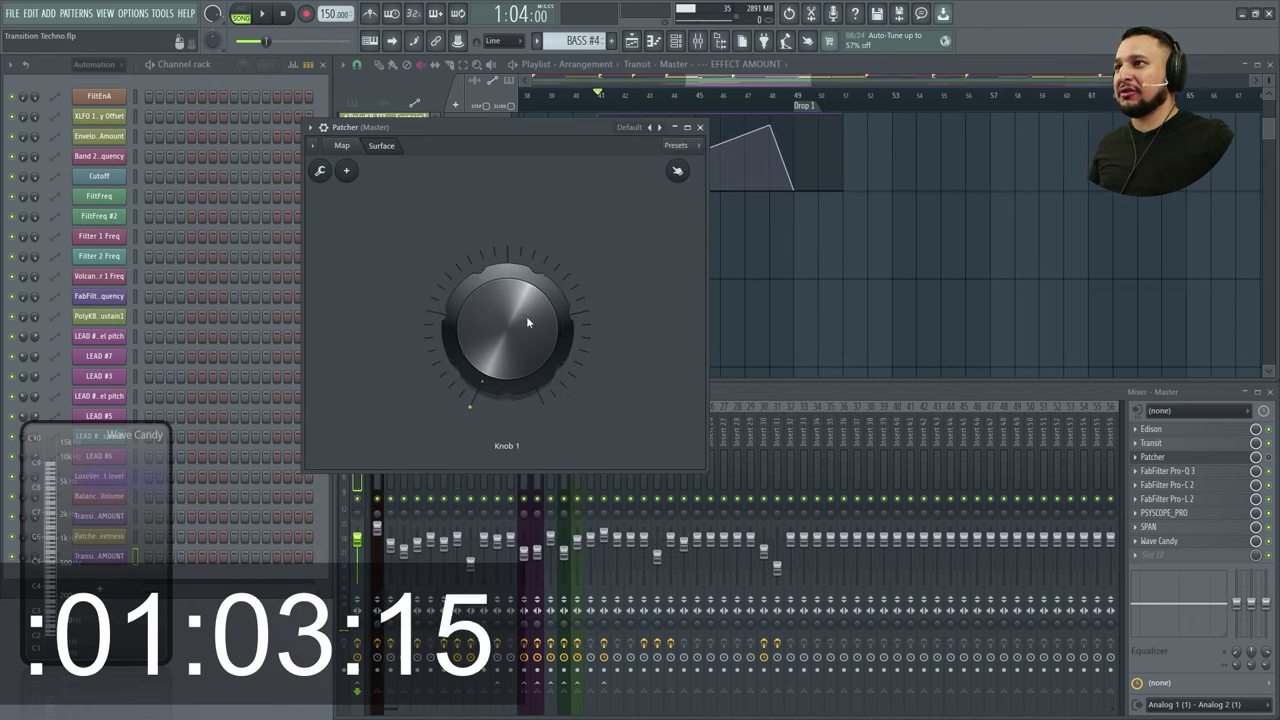
click(343, 146)
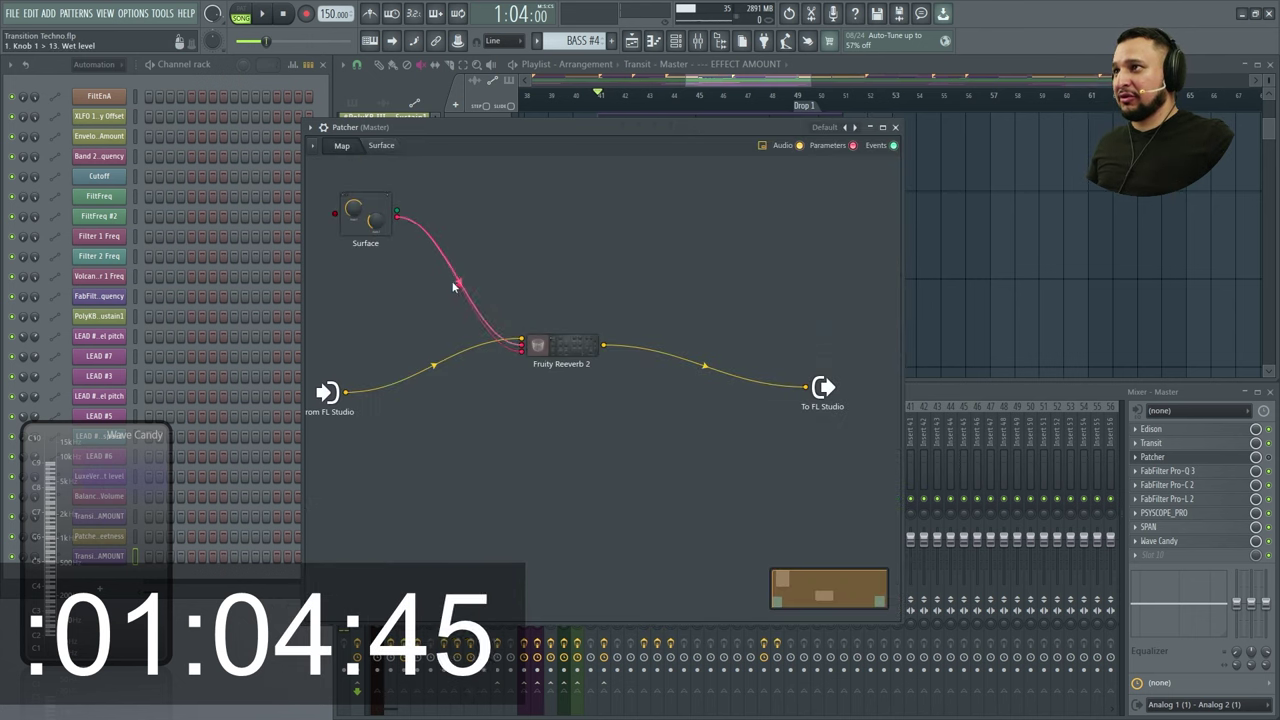
Open the link-to-controller settings for Fruity Reeverb 2's decay time input
right_click(520, 340)
click(524, 346)
right_click(522, 346)
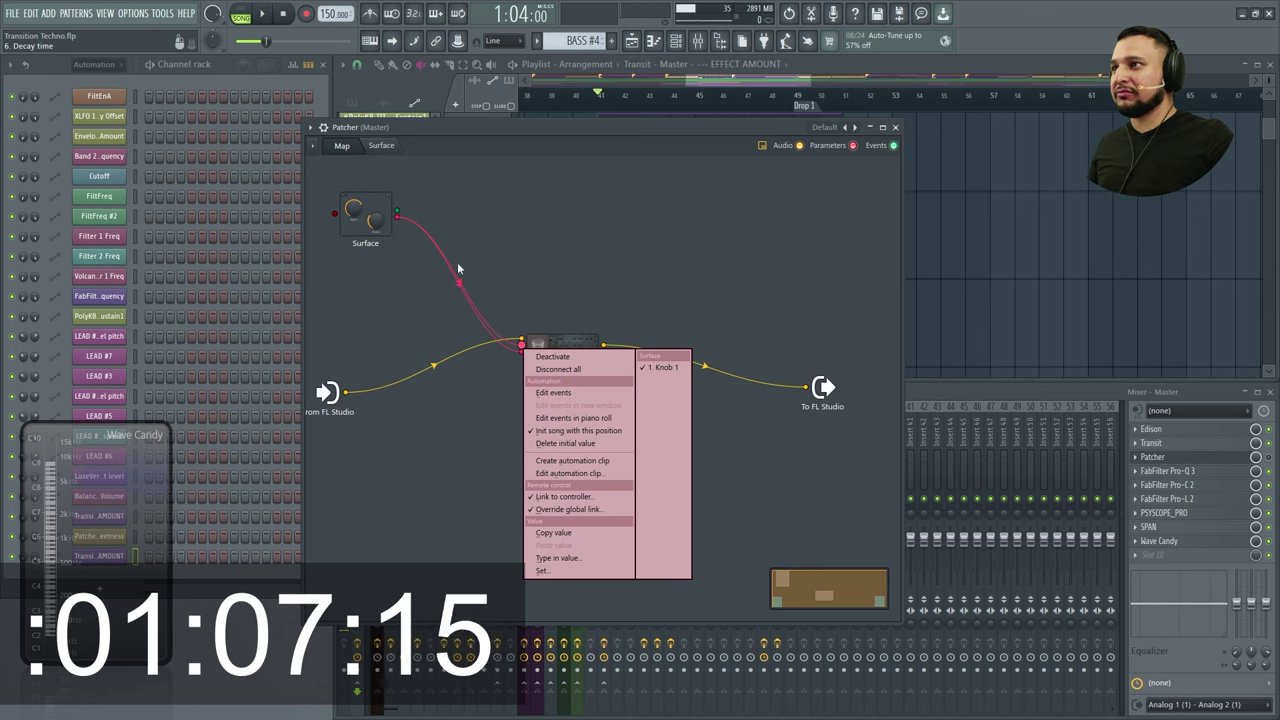
click(521, 346)
right_click(519, 346)
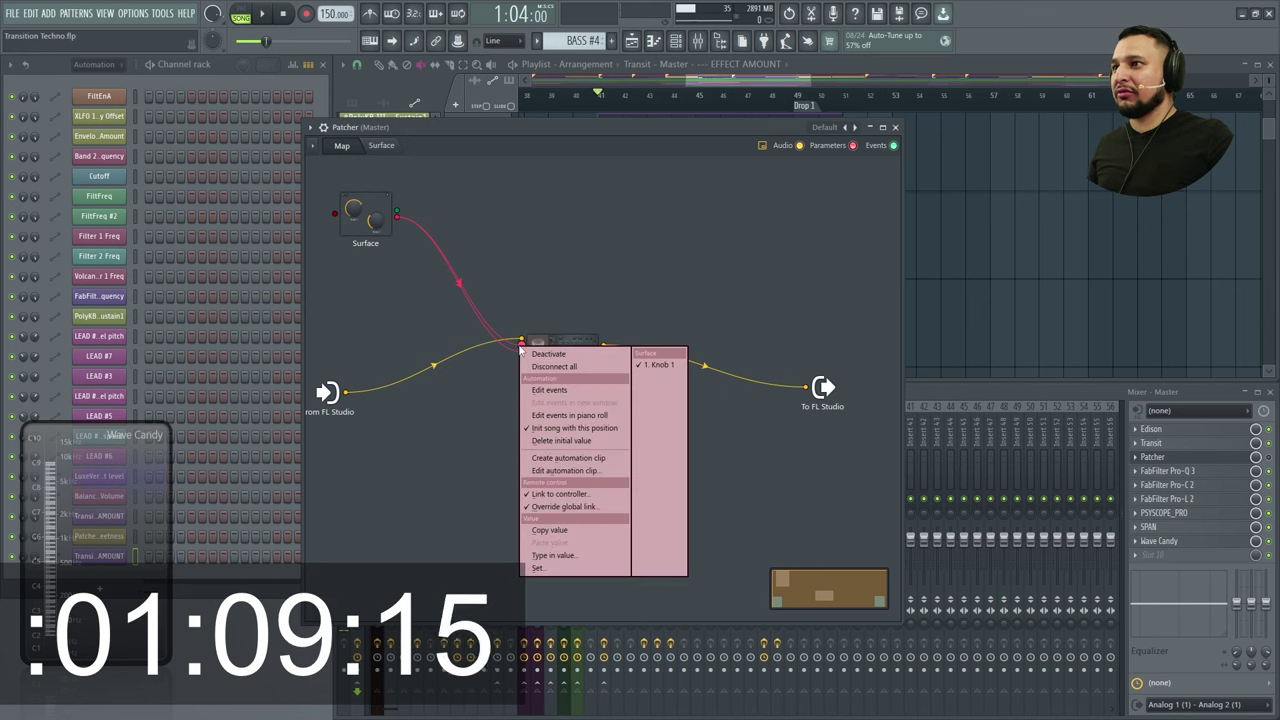
click(575, 556)
right_click(604, 486)
right_click(521, 346)
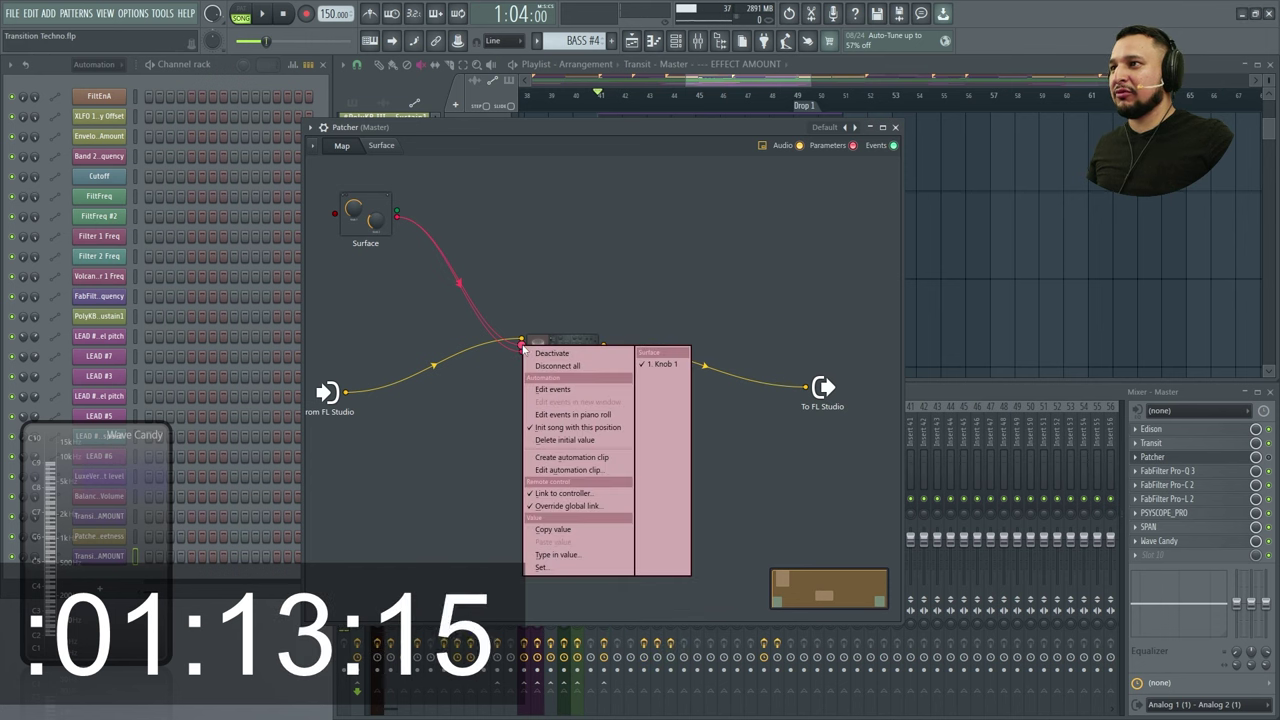
click(598, 494)
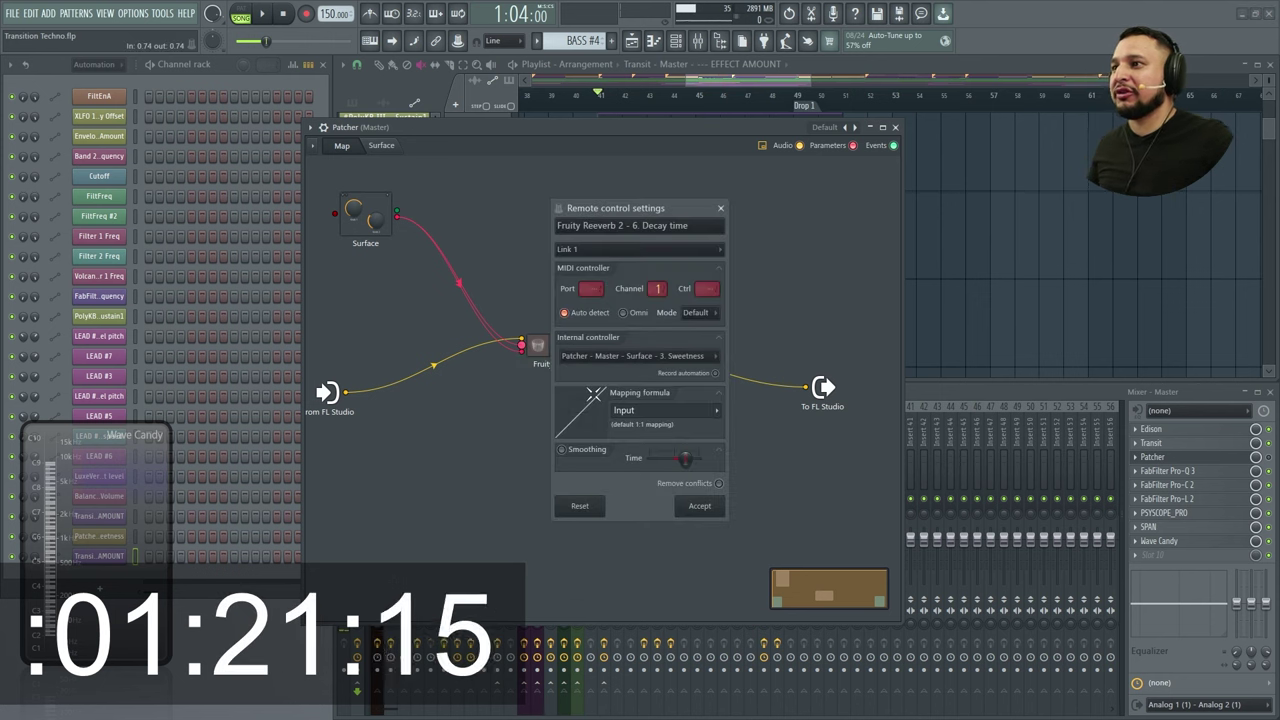
Try the 2x smaller increment mapping formula on the decay time link, restore the default mapping and close the settings
click(716, 410)
click(870, 479)
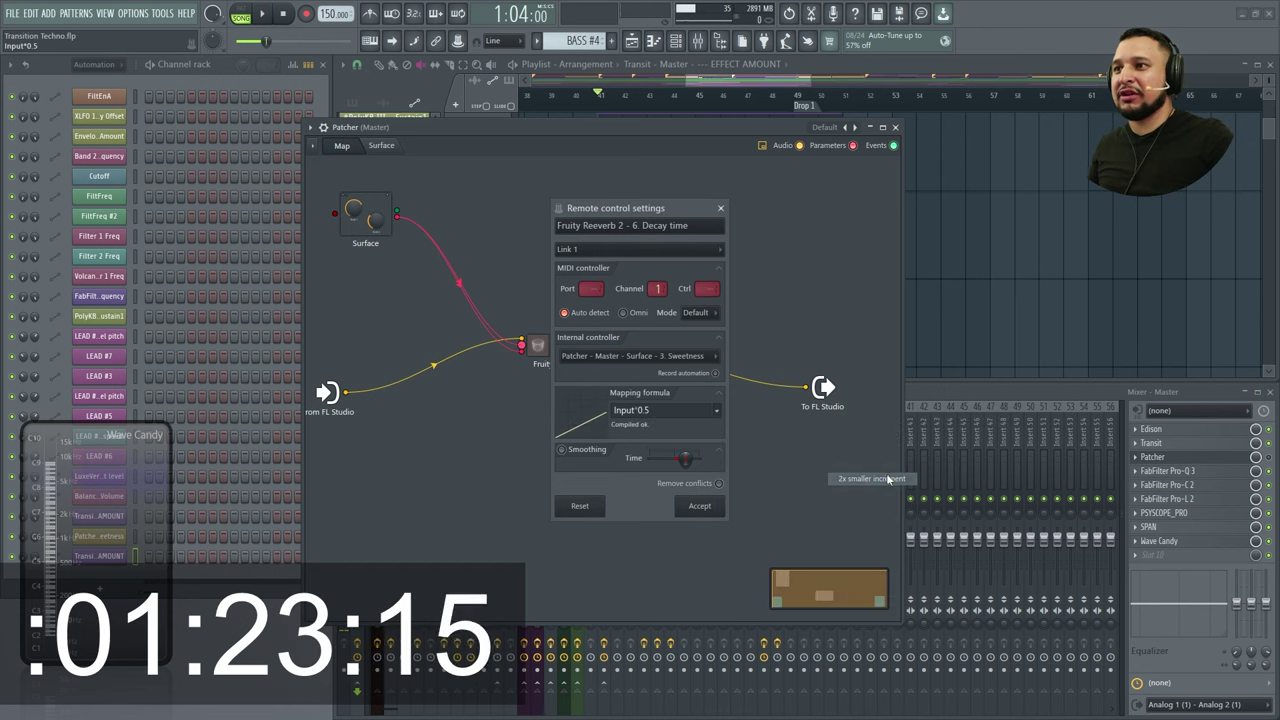
click(714, 414)
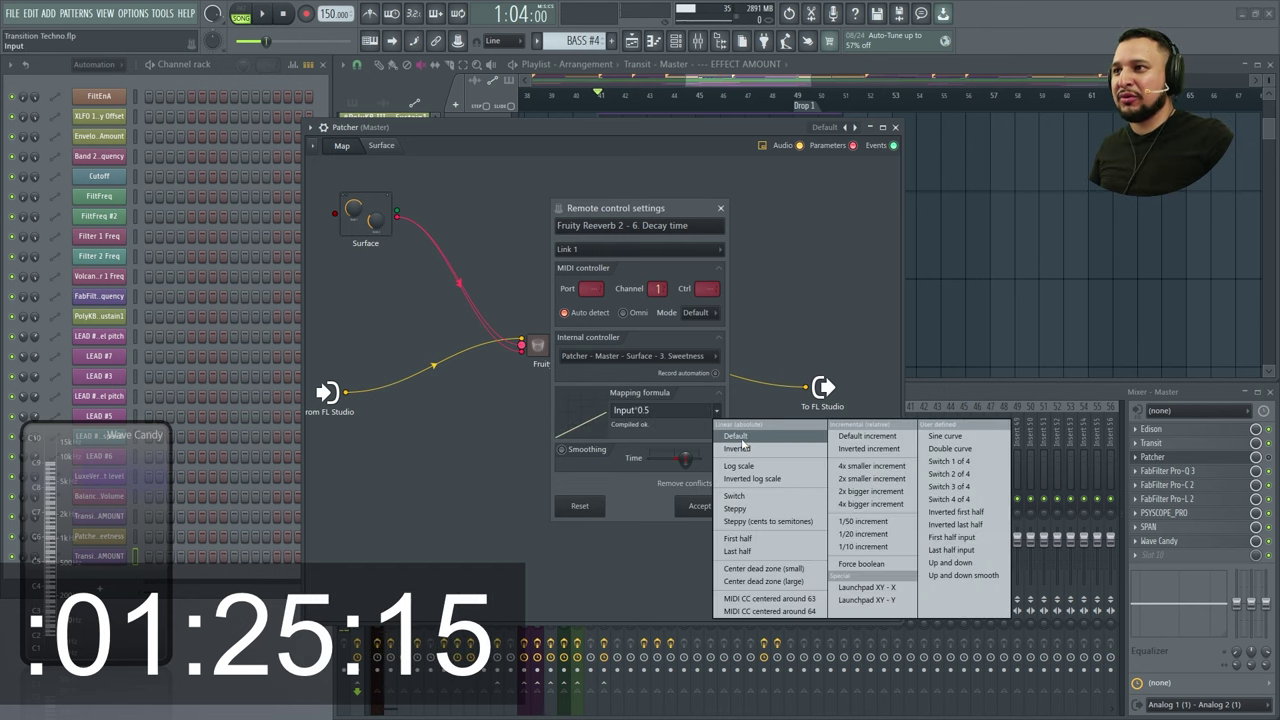
click(741, 440)
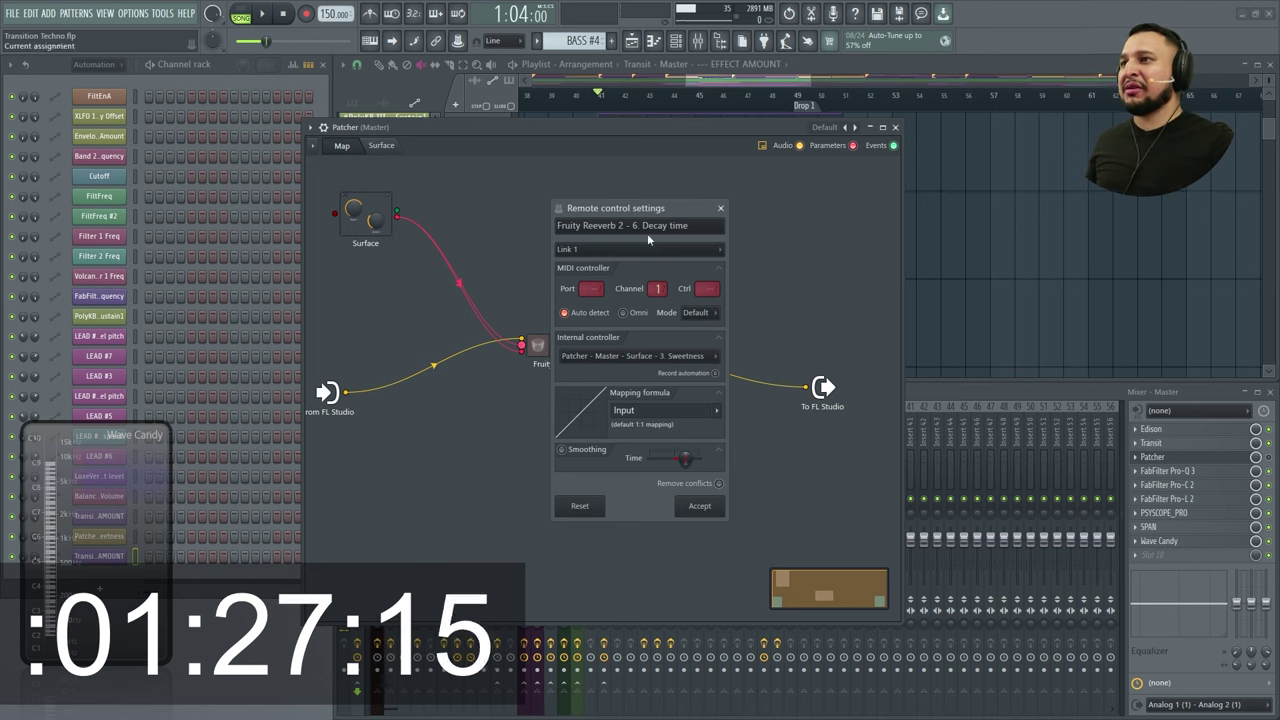
click(721, 208)
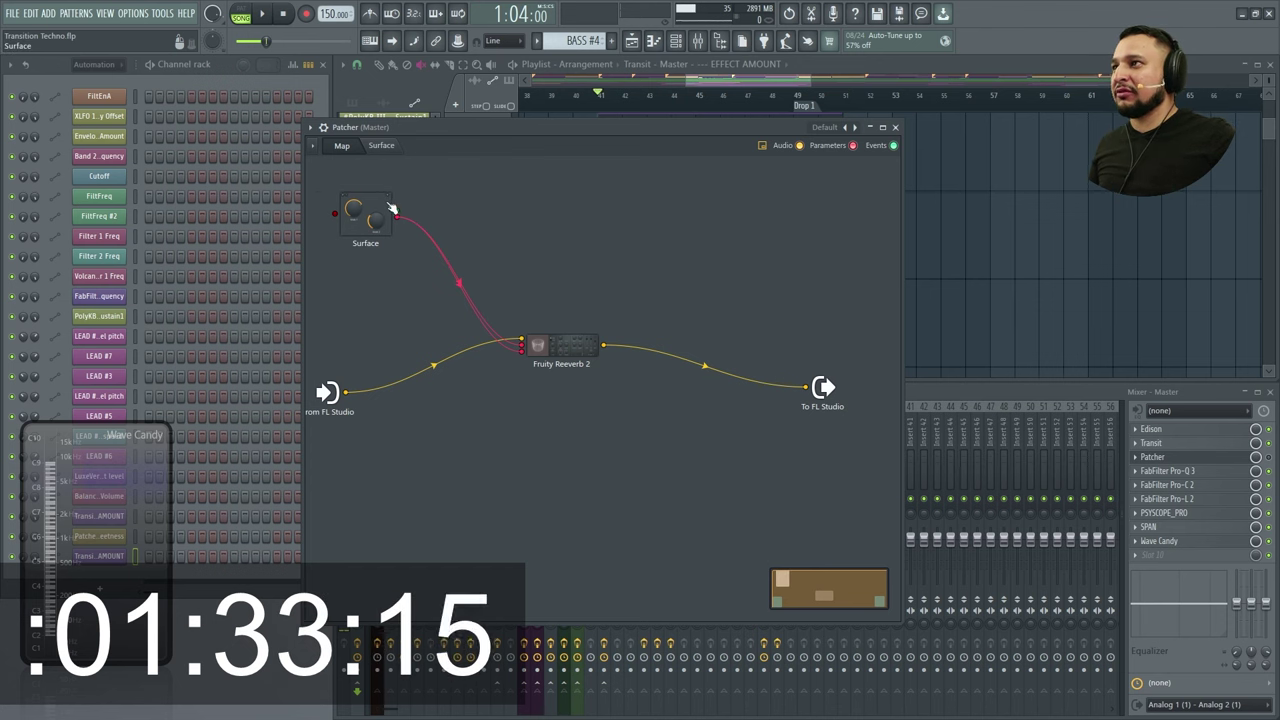
Search the plugin database for "delay 3", add Fruity Delay 3 to the Patcher map and place it below Fruity Reeverb 2
click(381, 146)
click(342, 146)
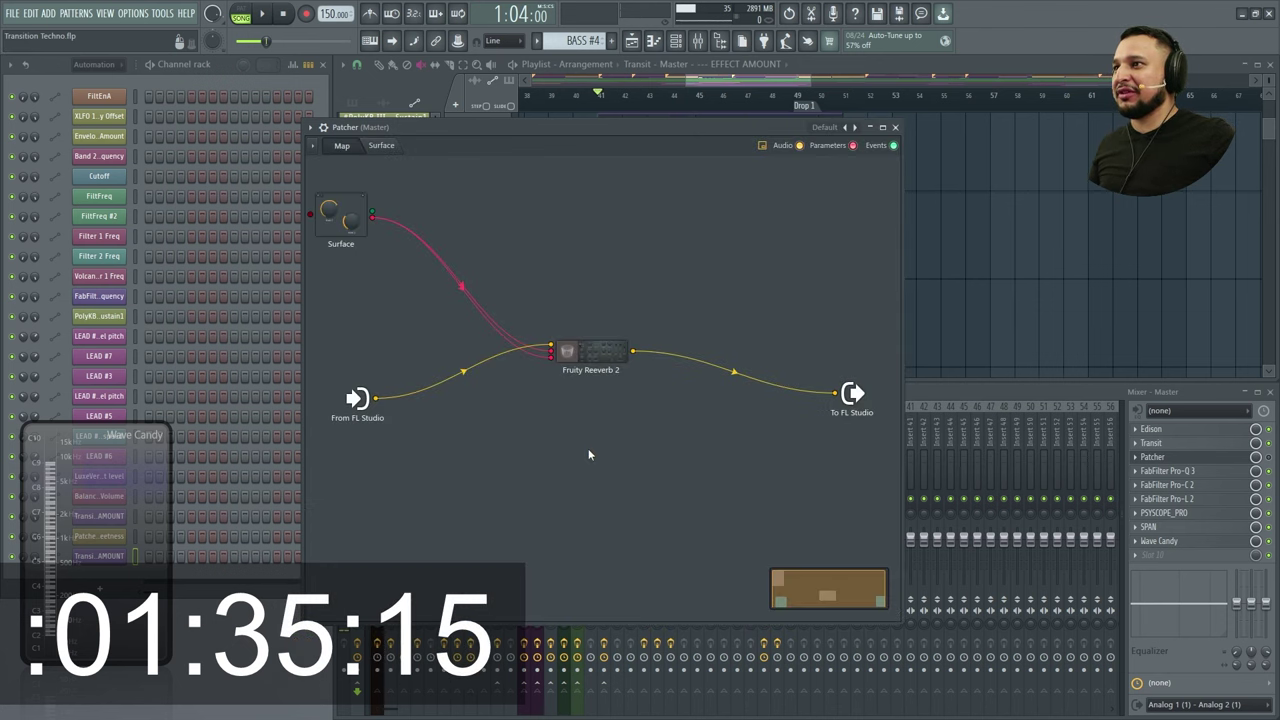
right_click(588, 448)
click(668, 457)
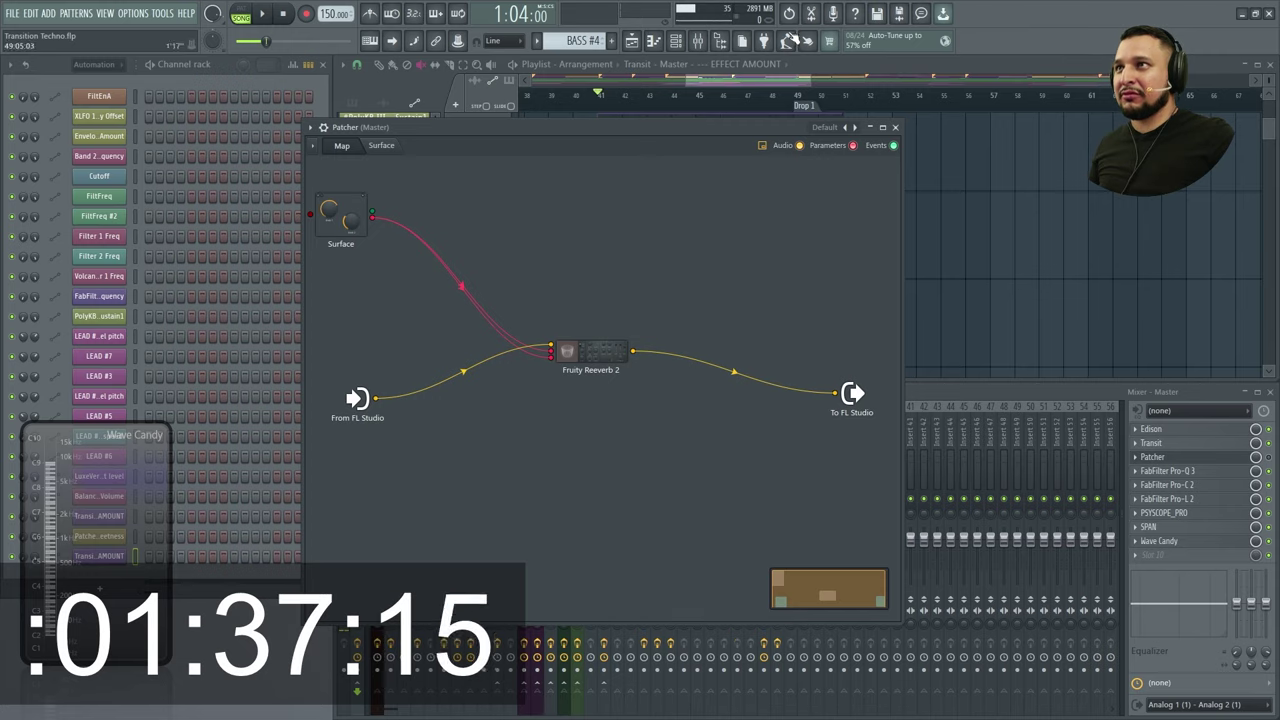
text(delau 3)
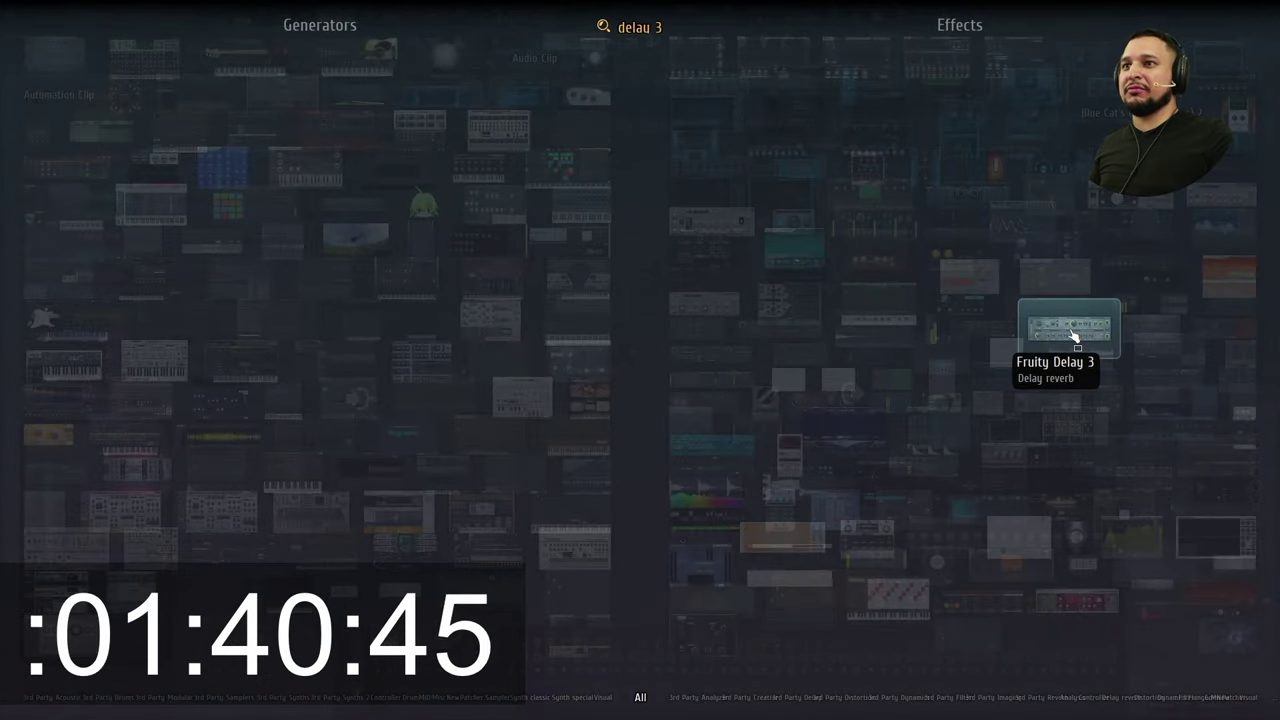
drag(1072, 336, 680, 300)
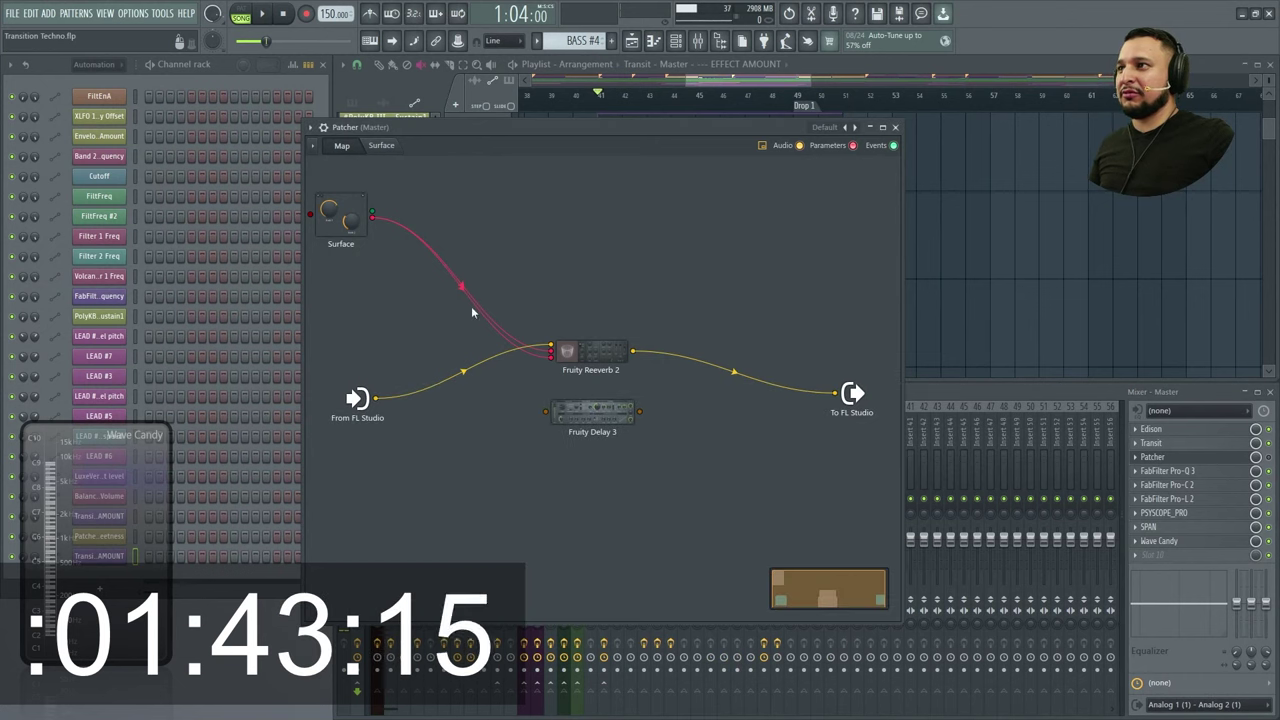
drag(592, 410, 573, 487)
Expose Fruity Delay 3's feedback level and dry output level as parameter inputs
double_click(618, 501)
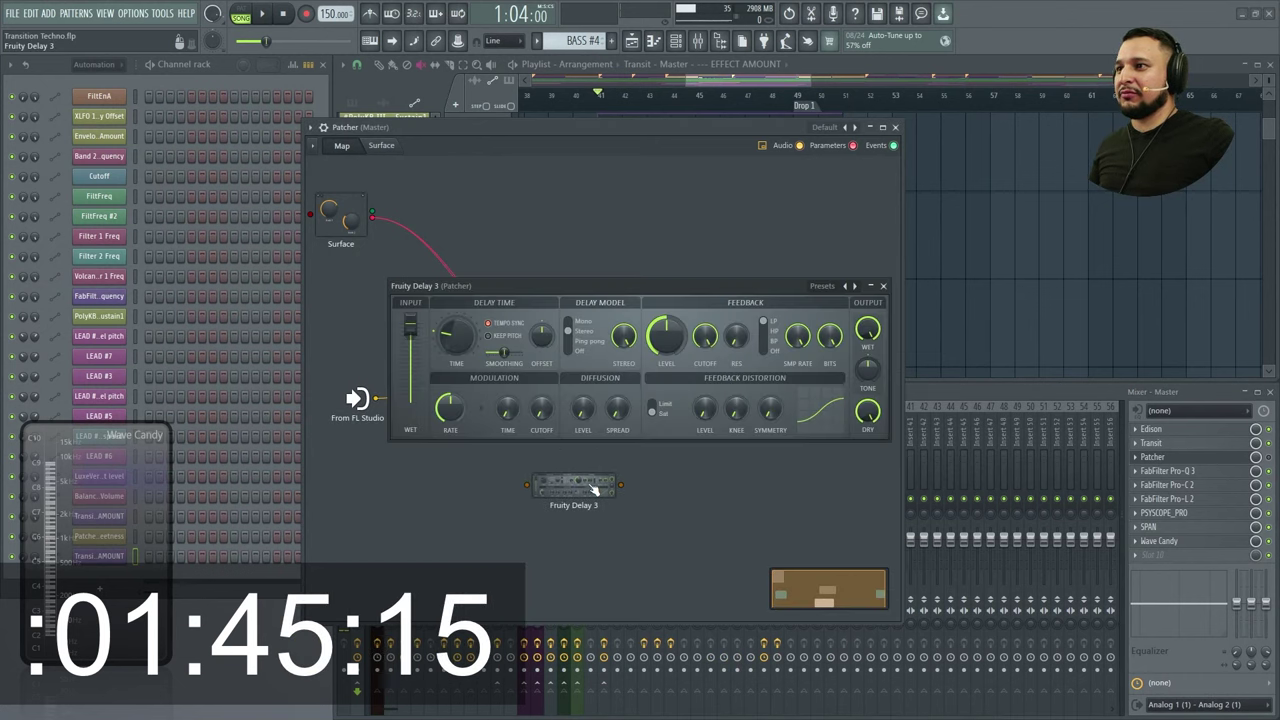
right_click(680, 338)
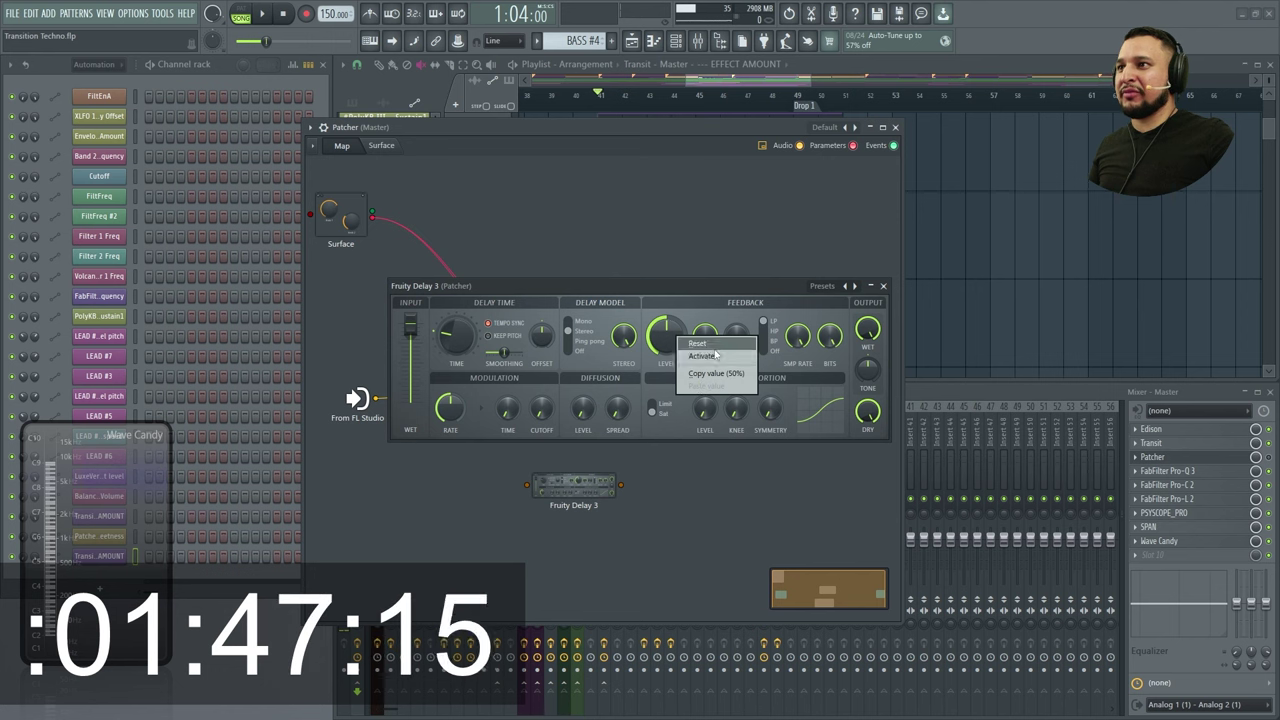
click(716, 373)
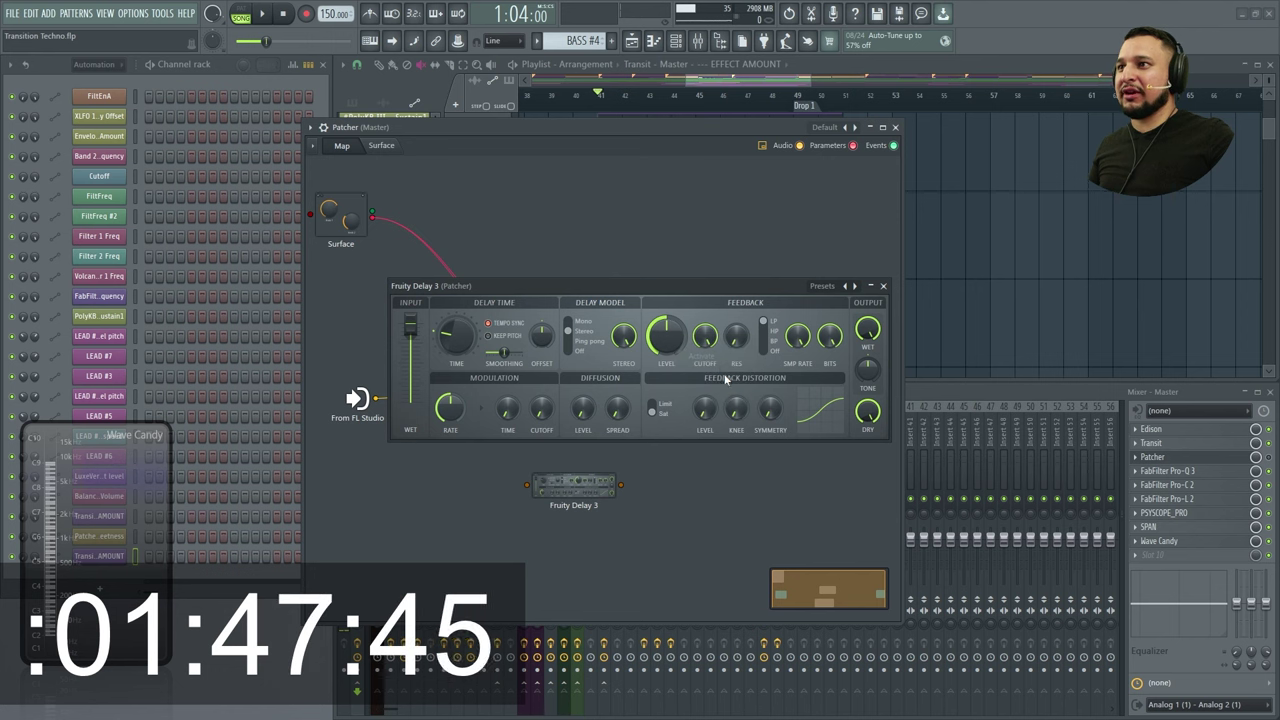
right_click(867, 418)
click(877, 403)
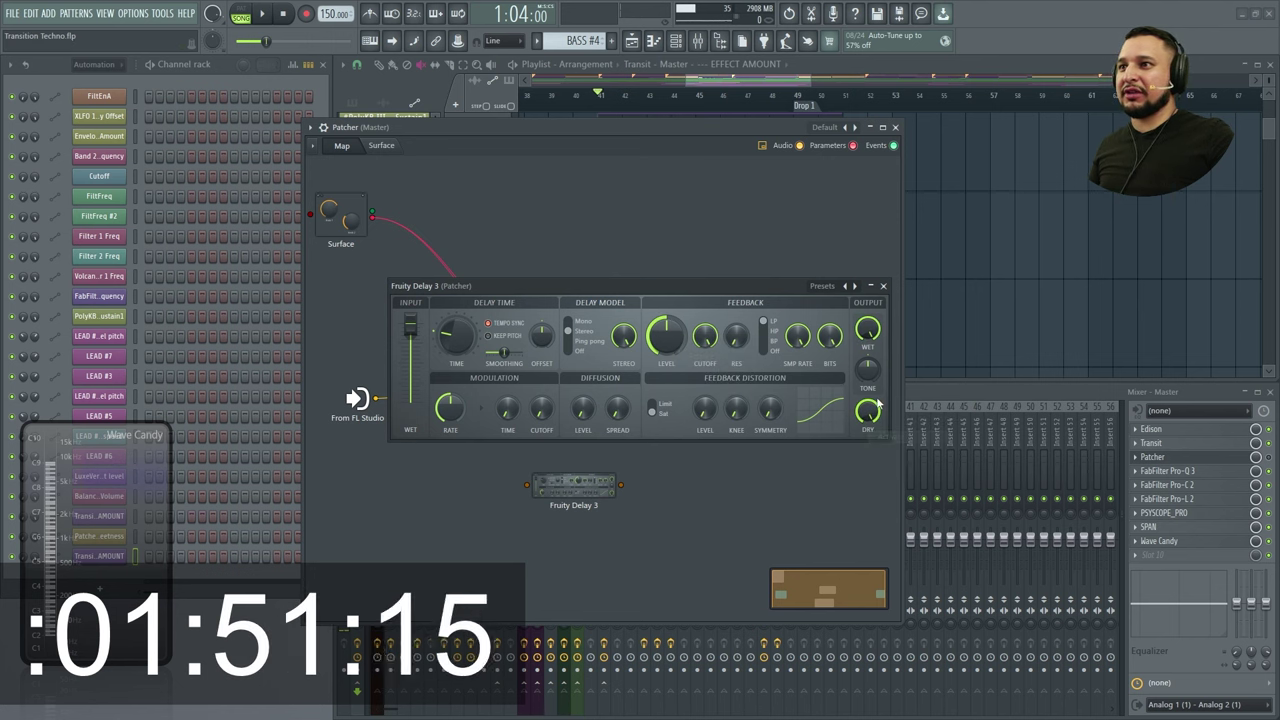
drag(867, 418, 867, 395)
Turn Fruity Delay 3's wet output all the way down, expose it as a parameter input and close the plugin window
right_click(867, 330)
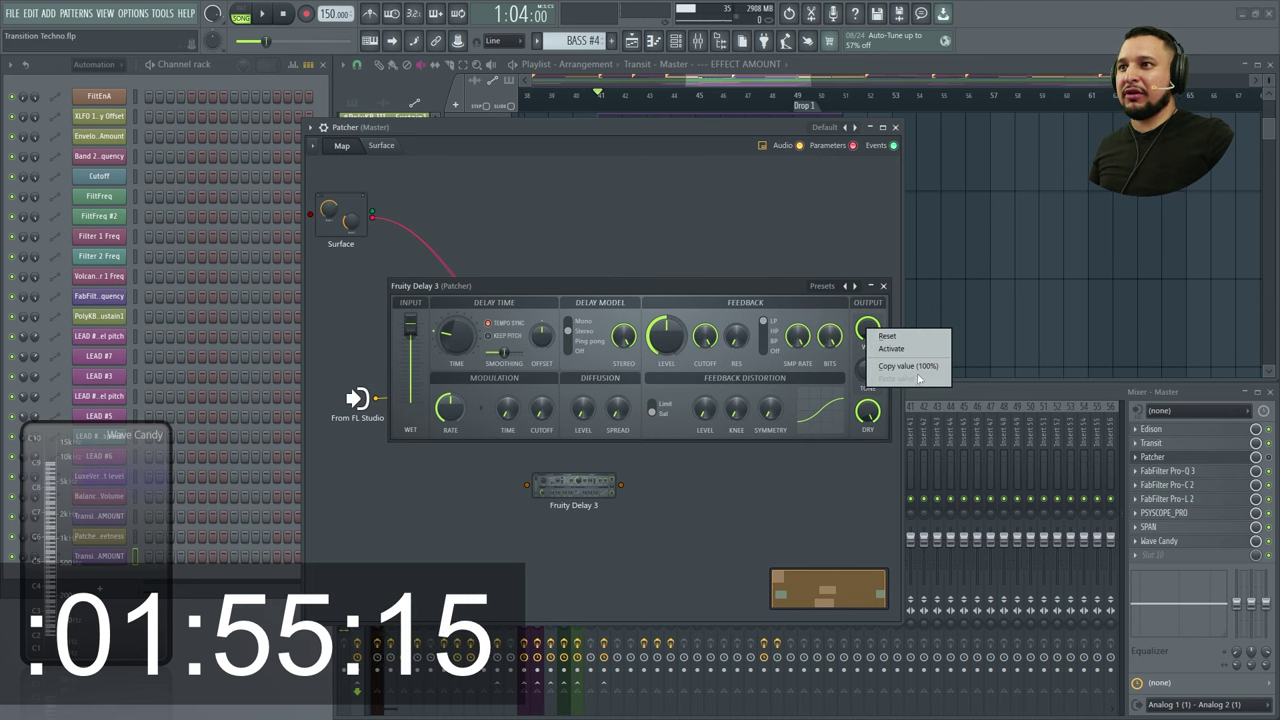
click(925, 345)
drag(867, 330, 867, 350)
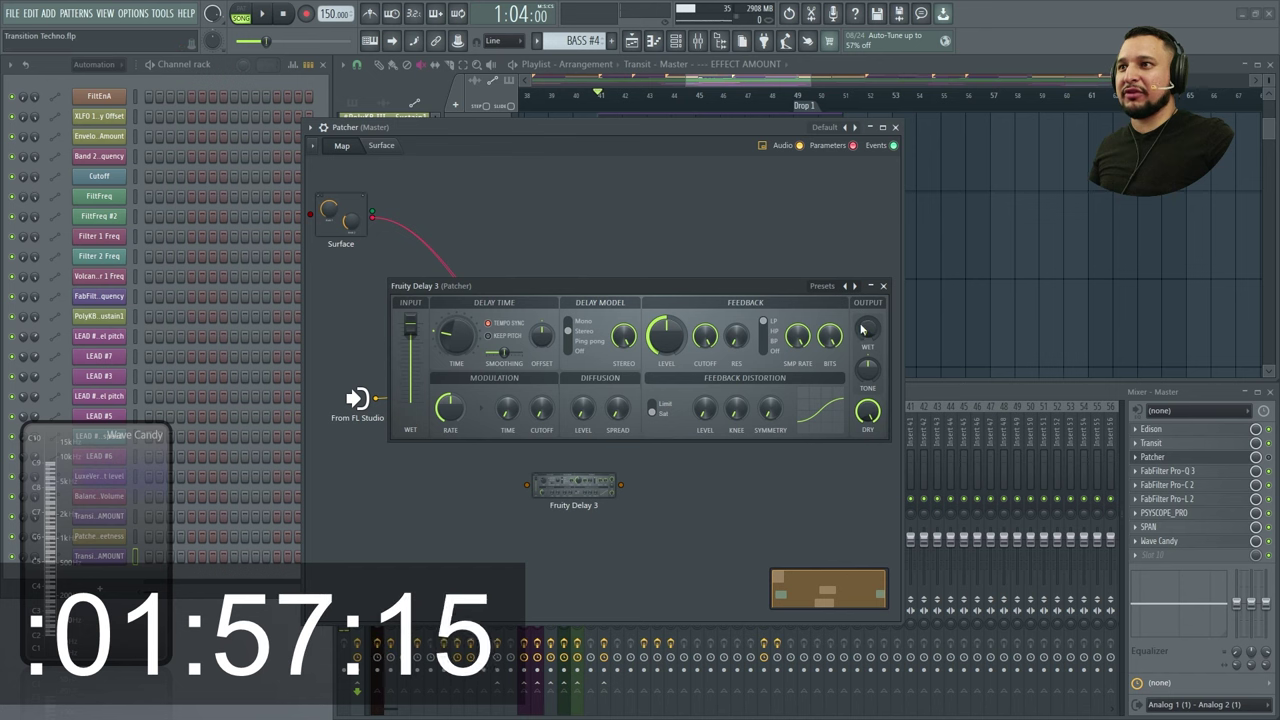
right_click(862, 325)
click(895, 348)
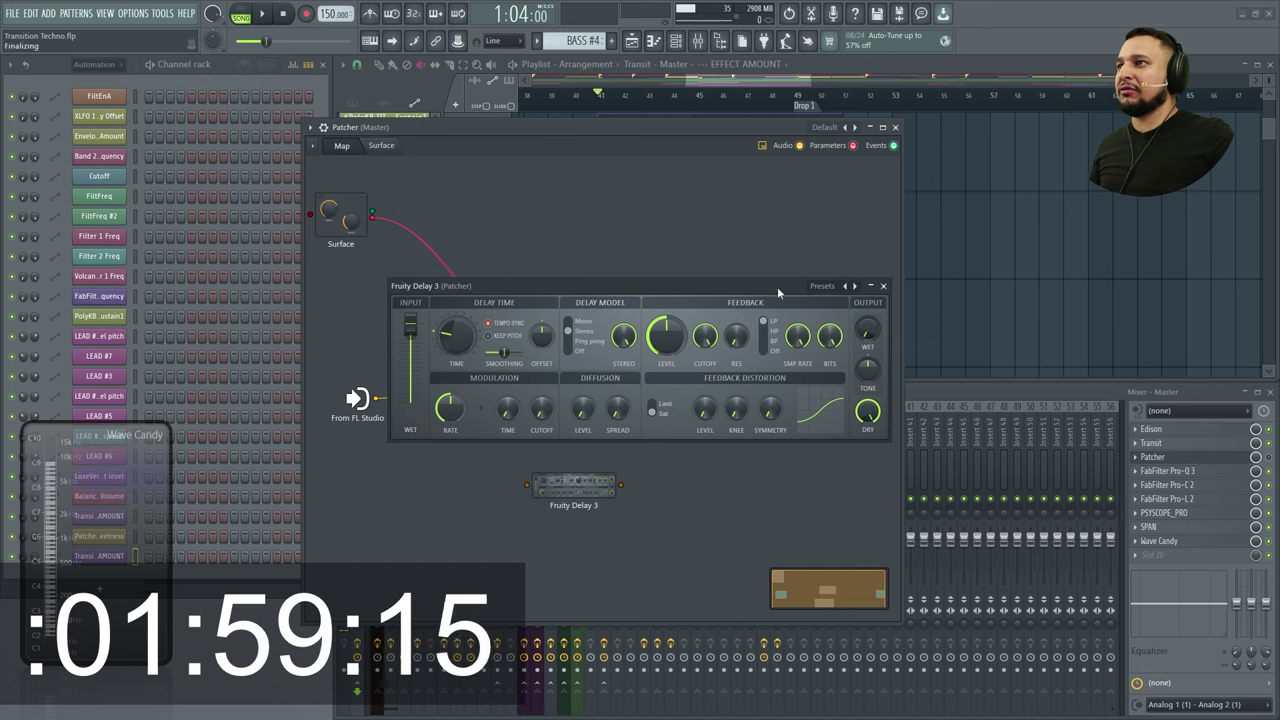
click(883, 286)
Connect the Surface's Knob 1 output to two of Fruity Delay 3's parameter inputs and route the delay's audio to To FL Studio
drag(392, 249, 527, 487)
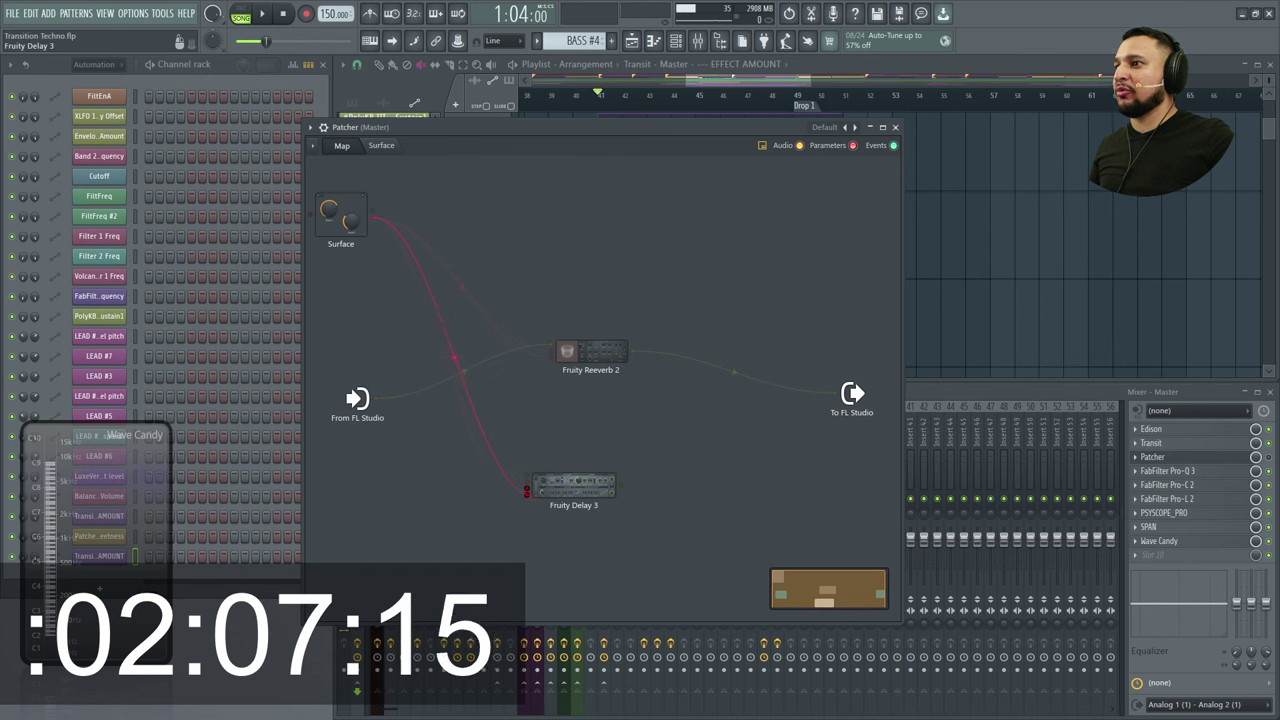
click(584, 494)
click(584, 481)
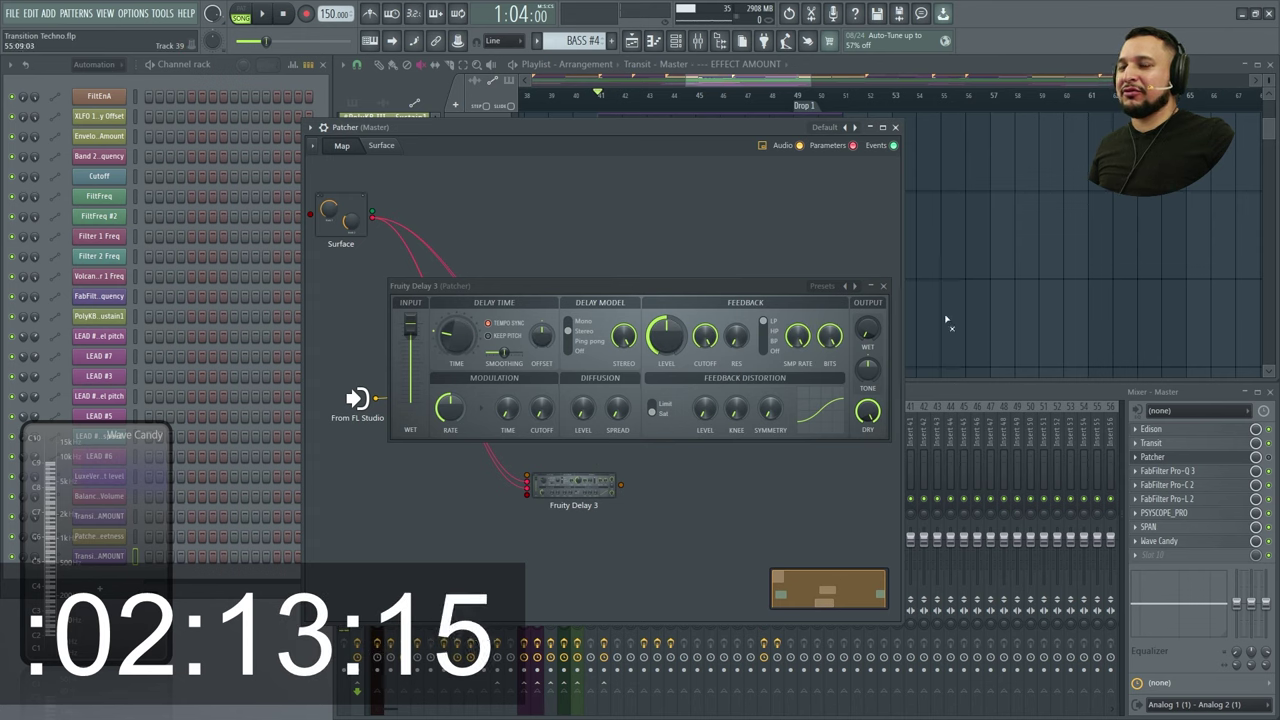
click(884, 288)
drag(621, 485, 813, 403)
Check Knob 1 on Patcher's control surface and return to the map
click(381, 145)
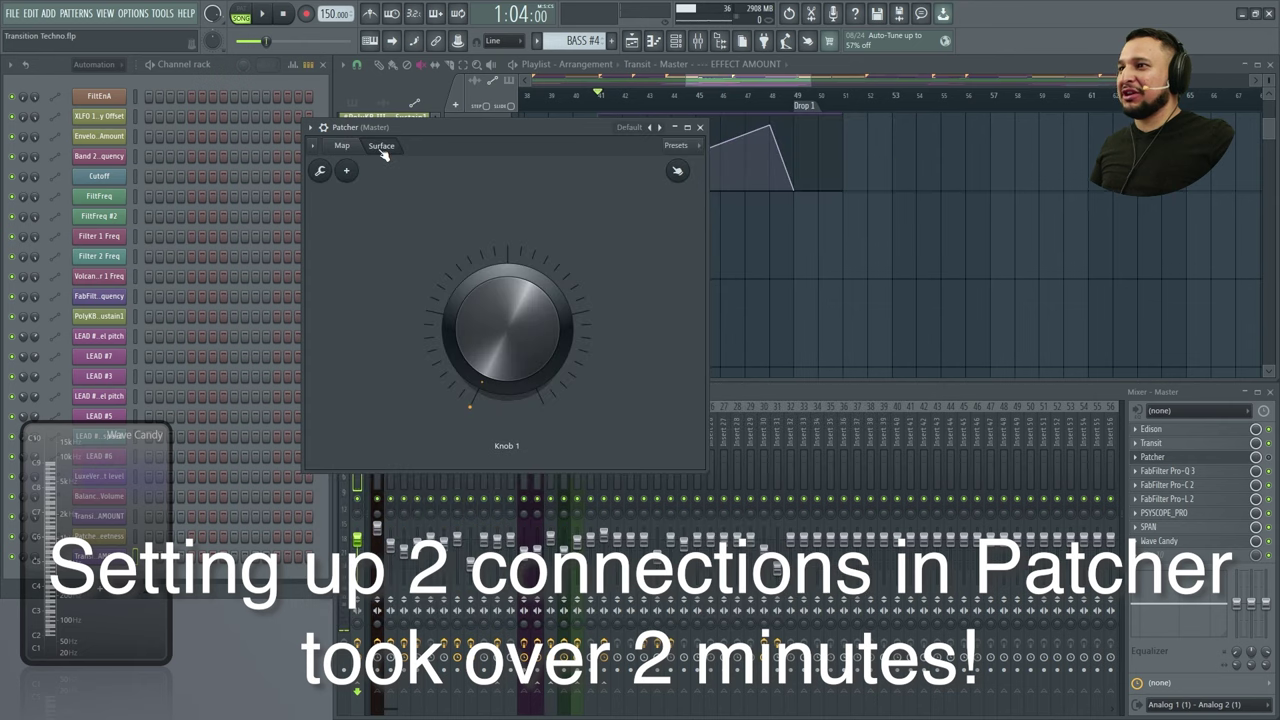
mouse_move(507, 330)
mouse_down()
mouse_move(507, 295)
mouse_move(507, 345)
mouse_up()
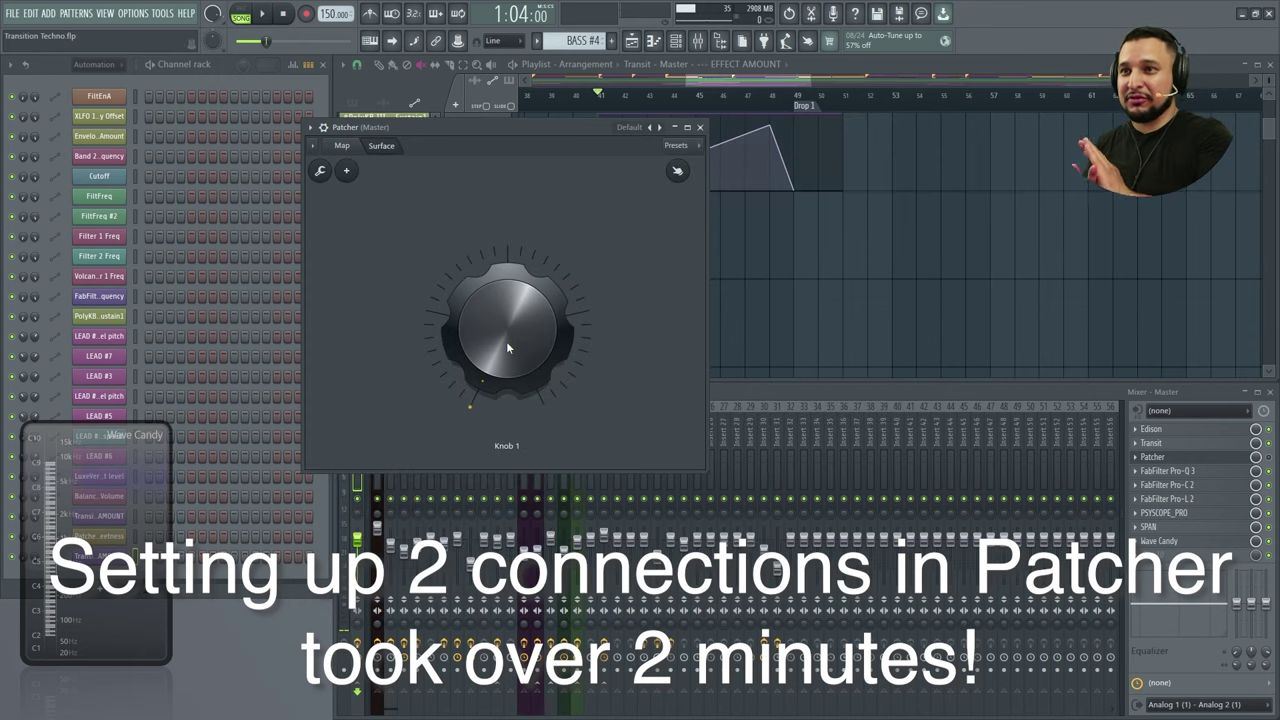
click(342, 145)
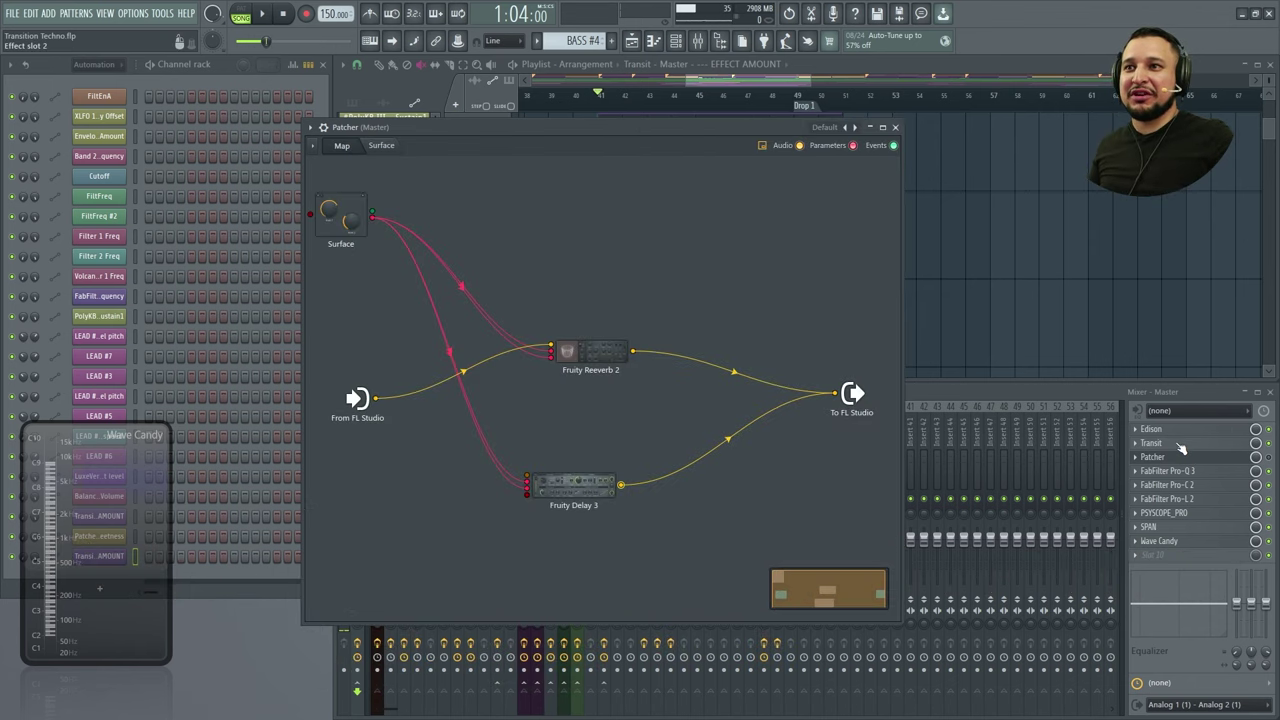
Open Transit from the Master effect chain, end its quick start tour to view the effect modules, and close it
click(1152, 442)
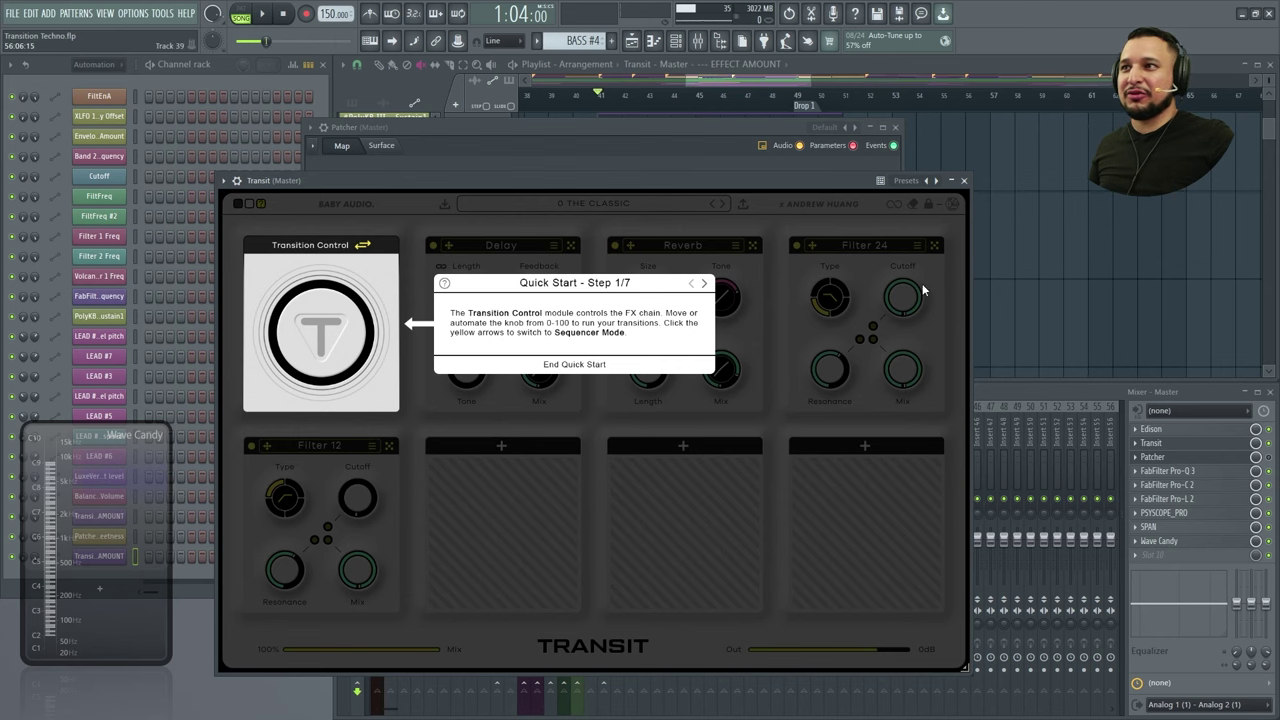
click(562, 363)
click(358, 296)
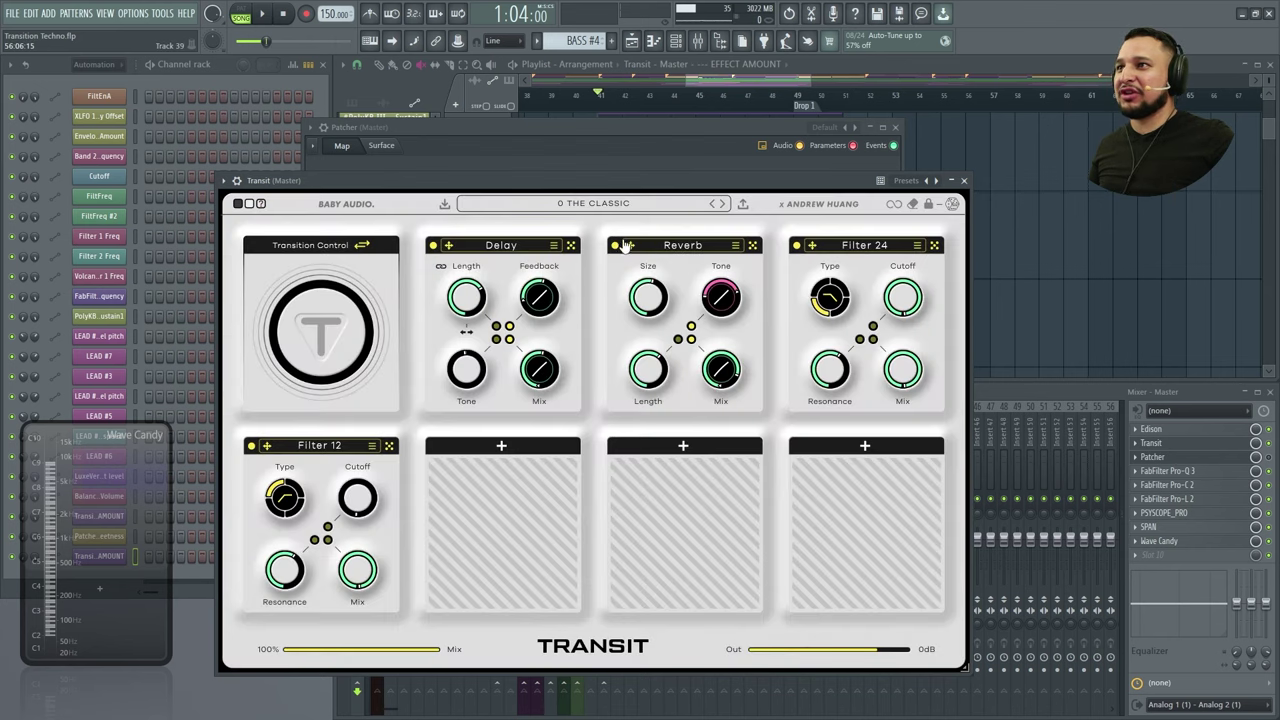
click(963, 180)
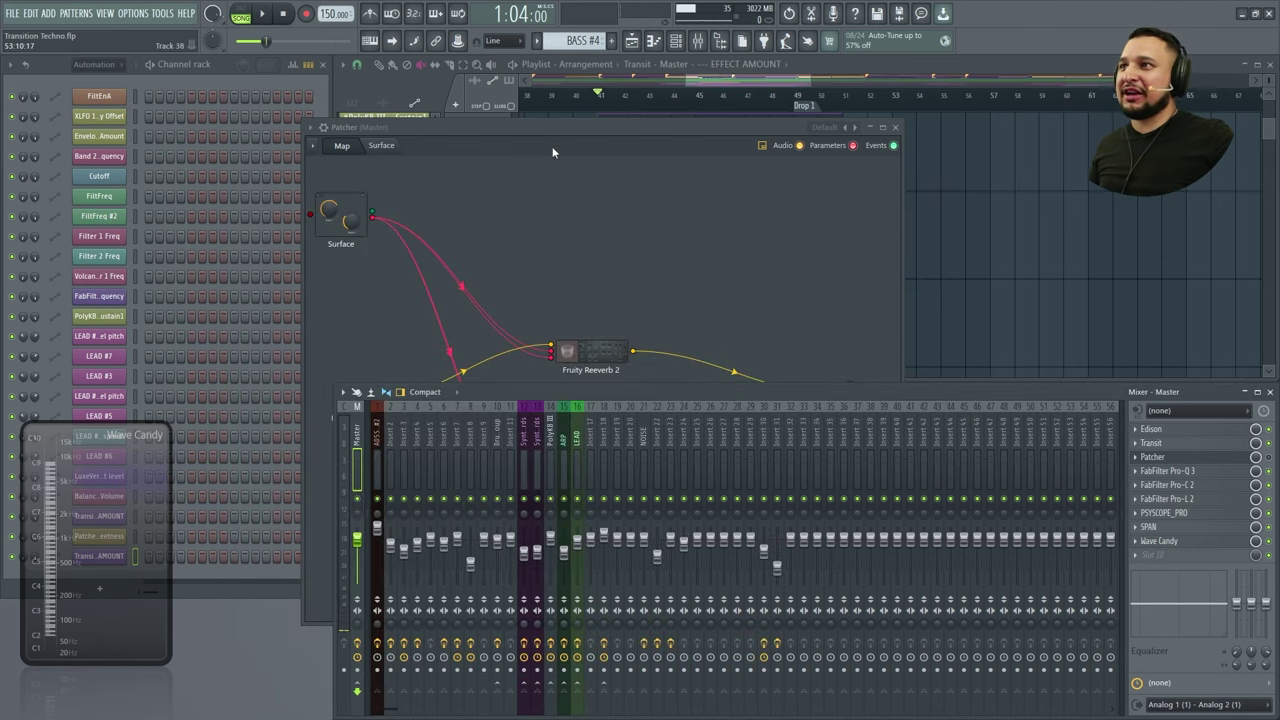
Move the Patcher window out of the mixer's way and place Fruity Reeverb 2 higher on the map, near the Surface
drag(553, 128, 458, 65)
drag(500, 286, 445, 190)
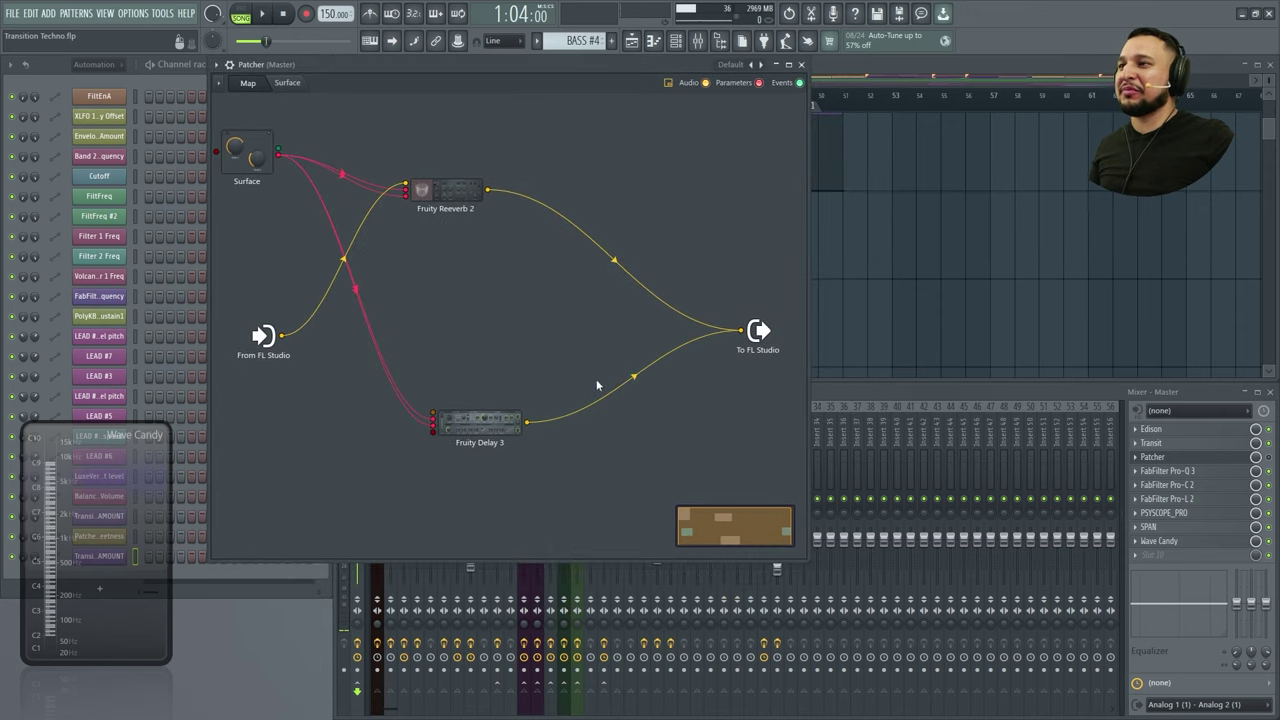
Place Fruity Delay 3 between the reverb and the output, and route Fruity Reeverb 2's audio to both the delay and To FL Studio
drag(480, 420, 499, 381)
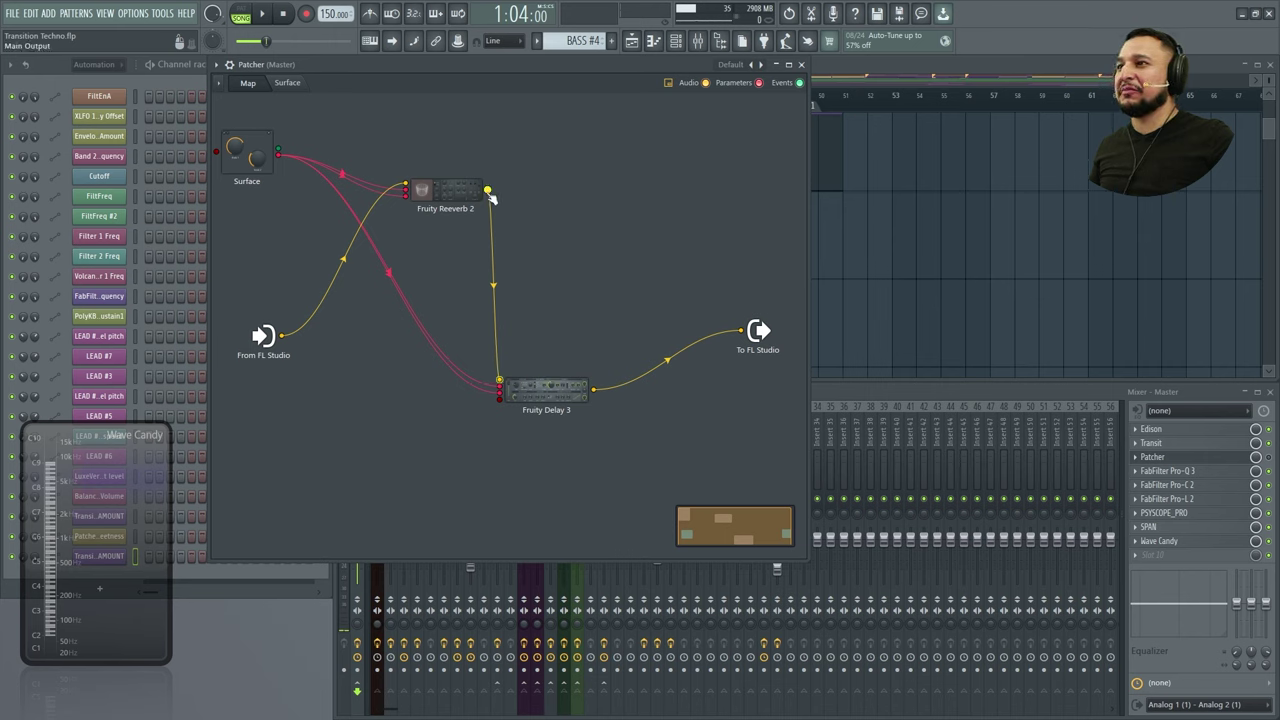
drag(490, 192, 745, 330)
Compare Knob 1 on Patcher's control surface with the wiring behind it on the map
click(288, 83)
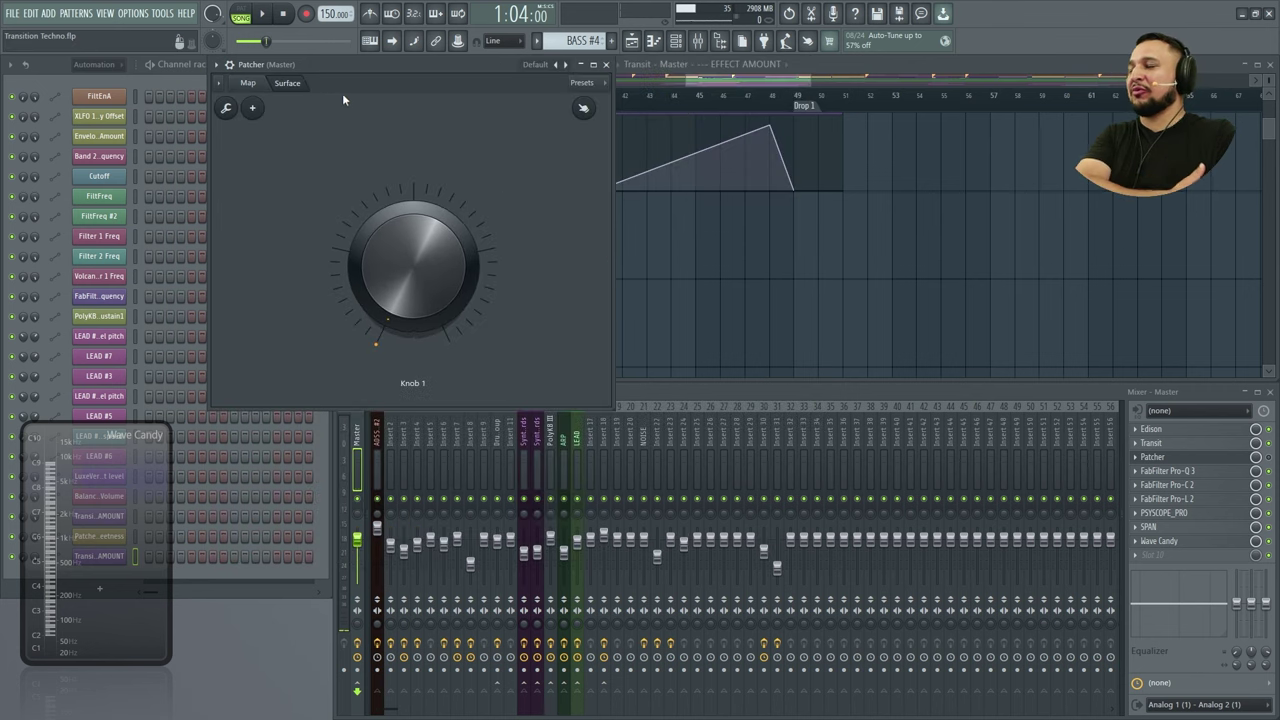
click(248, 84)
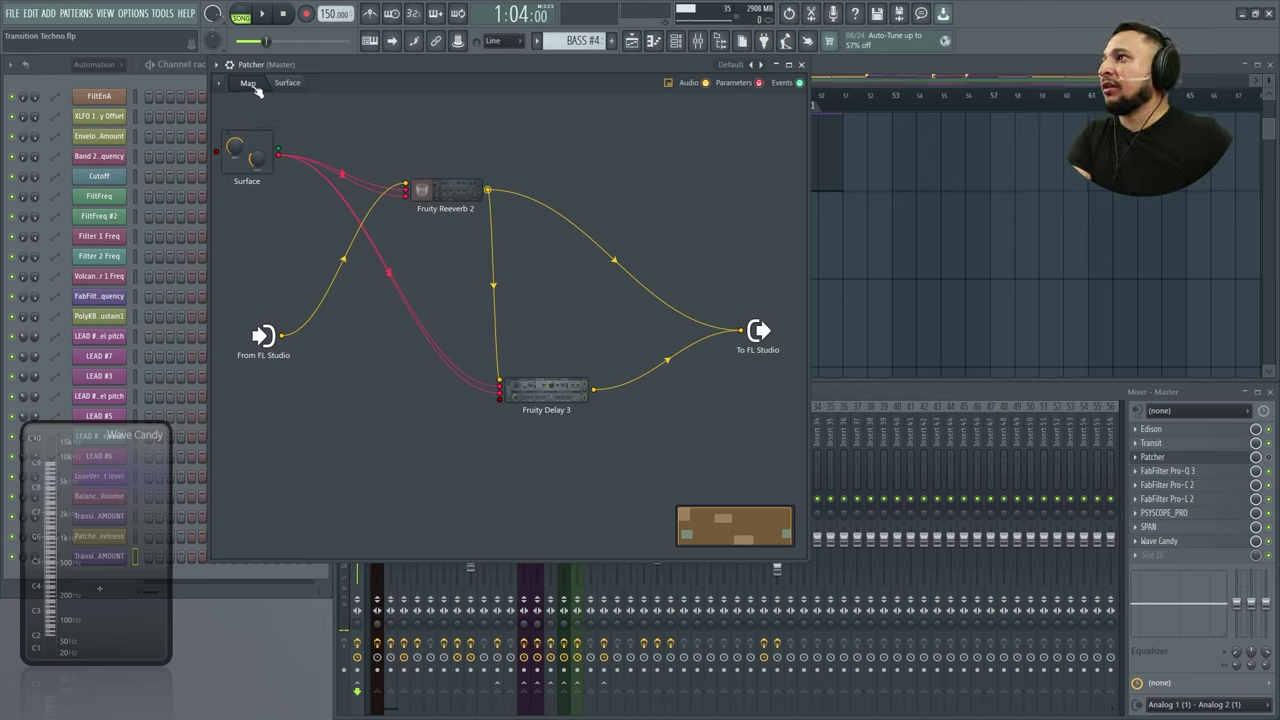
click(288, 84)
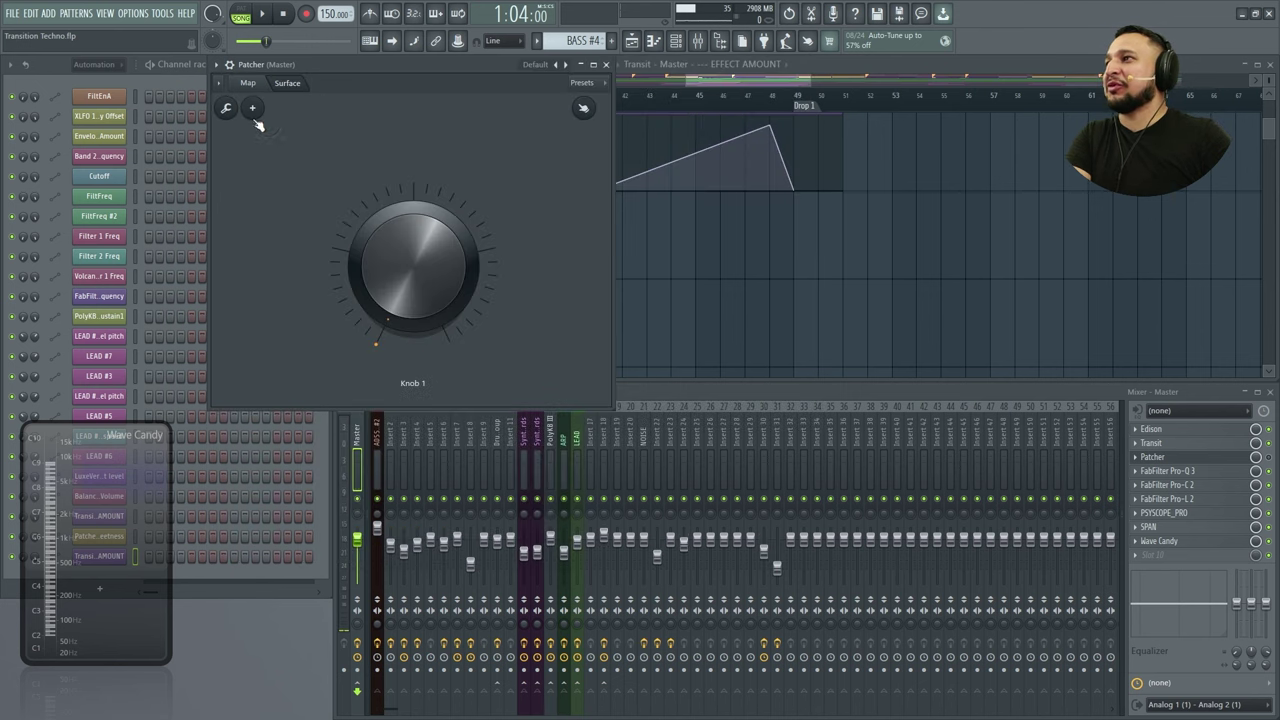
click(248, 84)
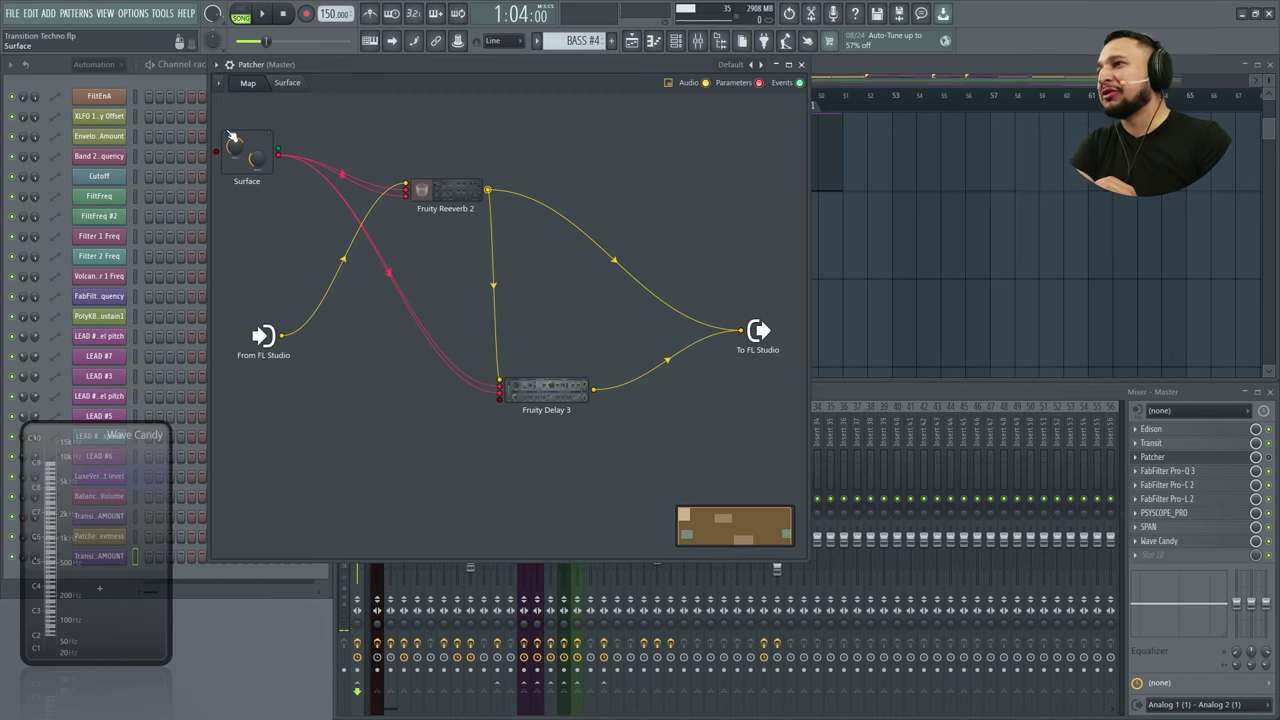
click(288, 84)
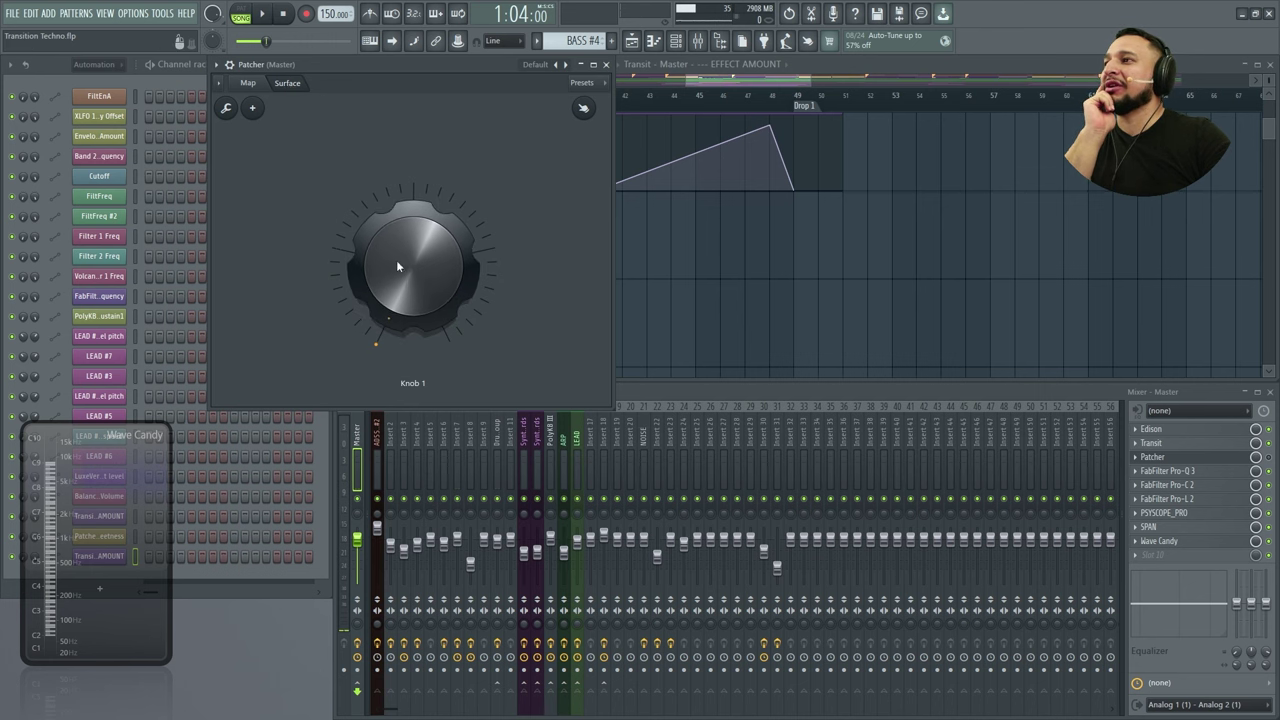
Open Transit from the Master effect chain and end its quick start tour
click(1165, 450)
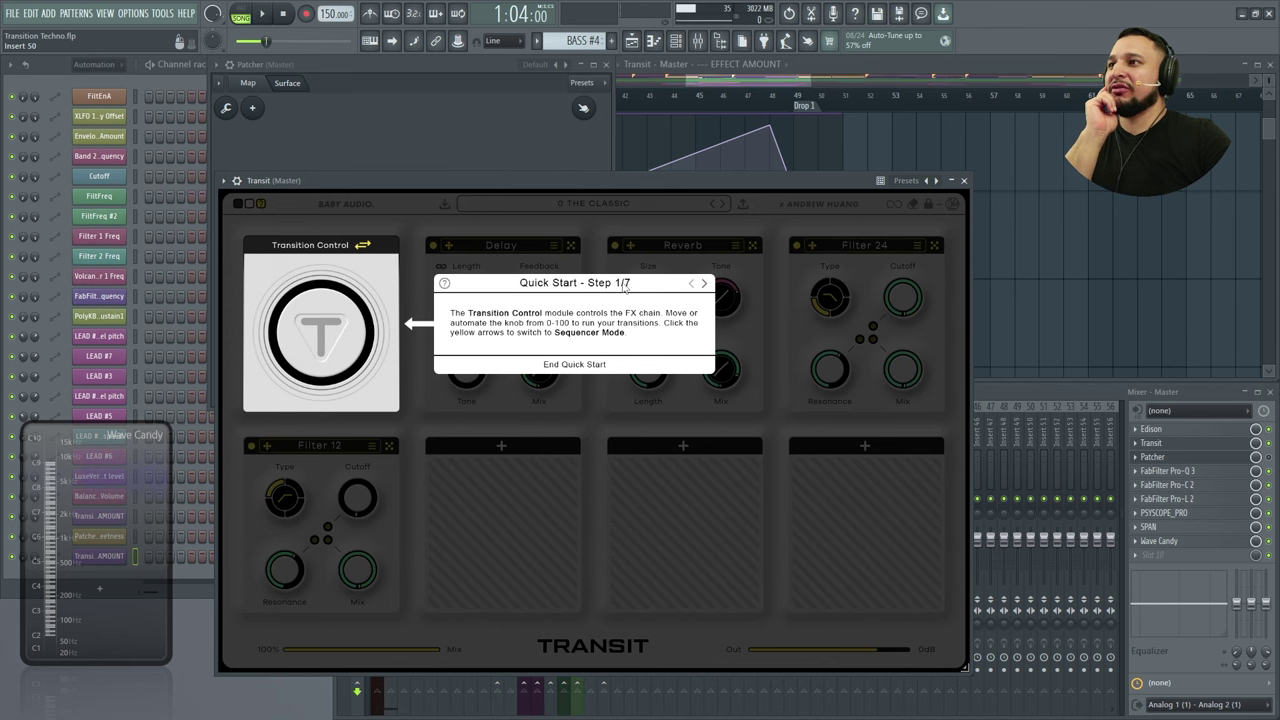
click(704, 283)
click(582, 364)
click(339, 295)
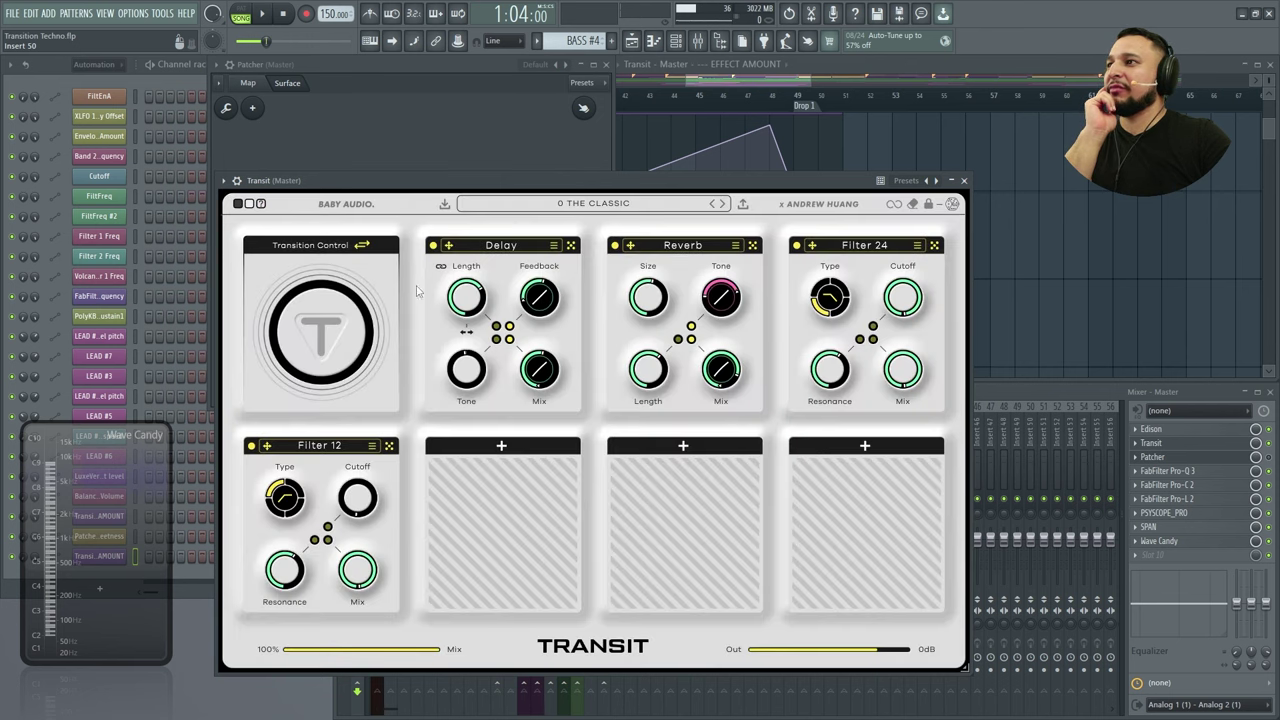
Swap Transit's Reverb and Filter 24 modules and return them to their original order
drag(678, 257, 866, 264)
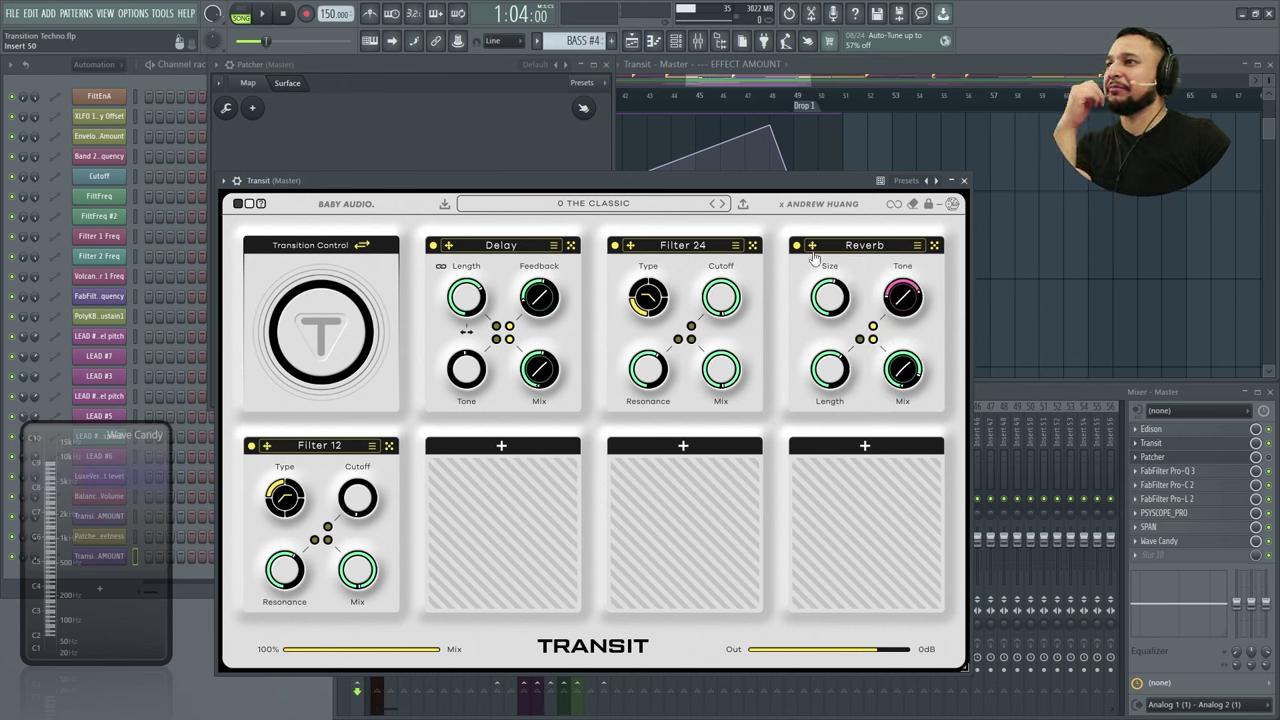
click(840, 250)
drag(812, 245, 607, 258)
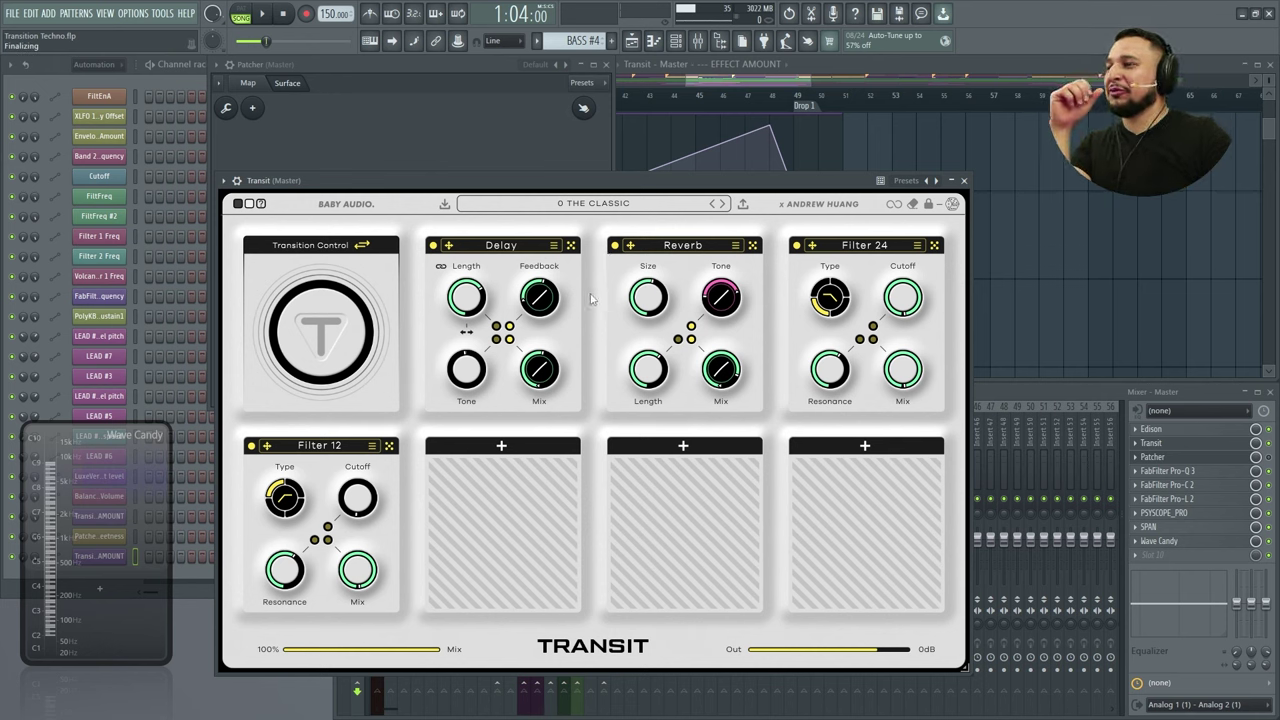
Try adjusting the Delay module's Feedback modulation, and swap Delay with Reverb and back
mouse_move(548, 290)
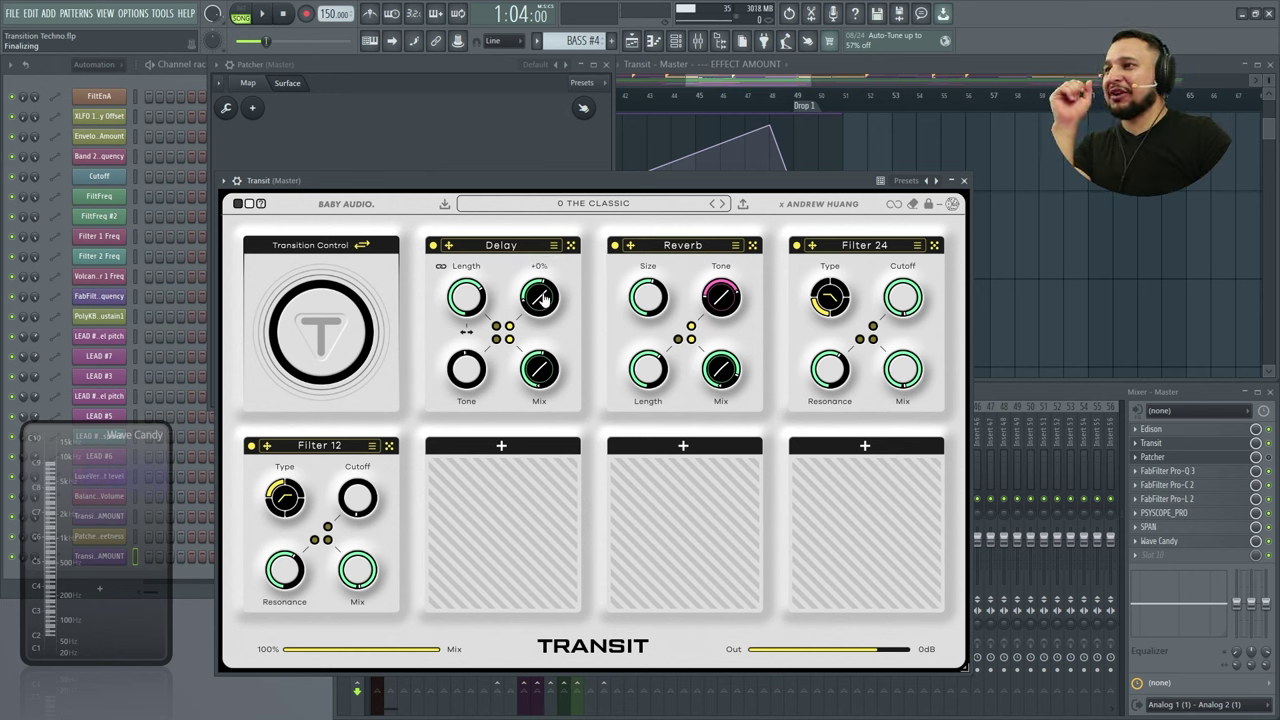
drag(541, 298, 530, 273)
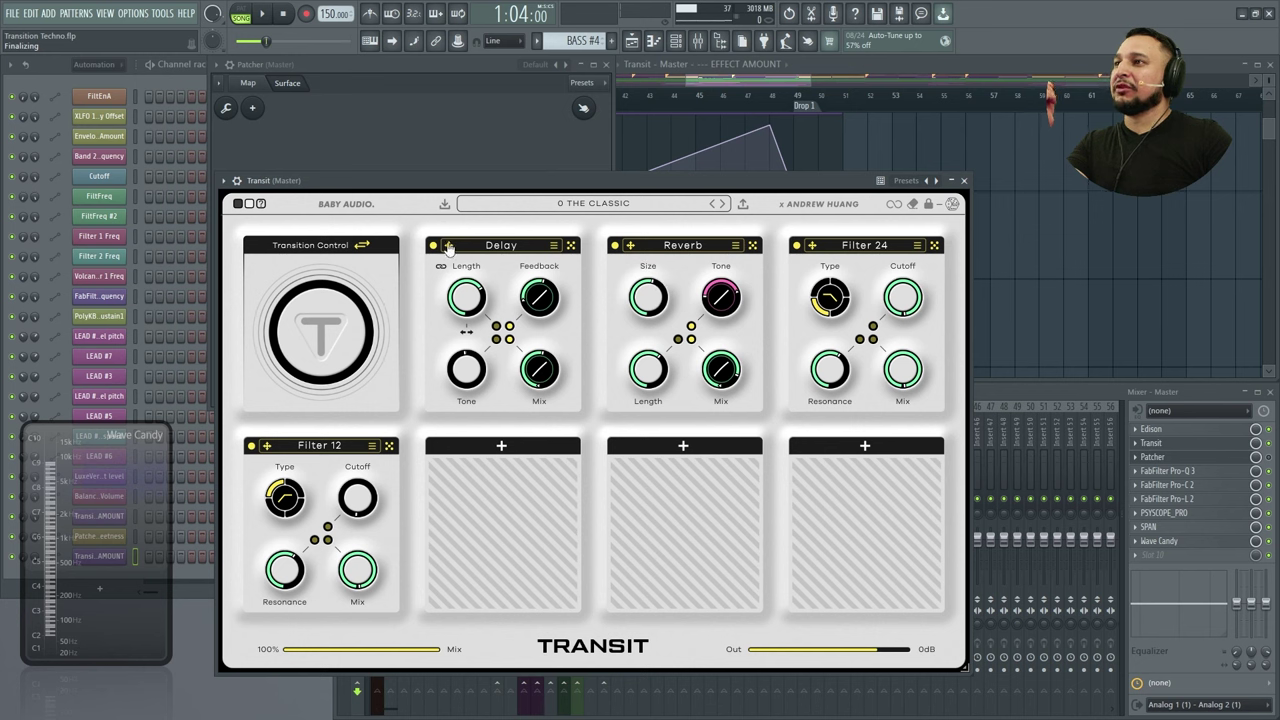
drag(500, 253, 673, 256)
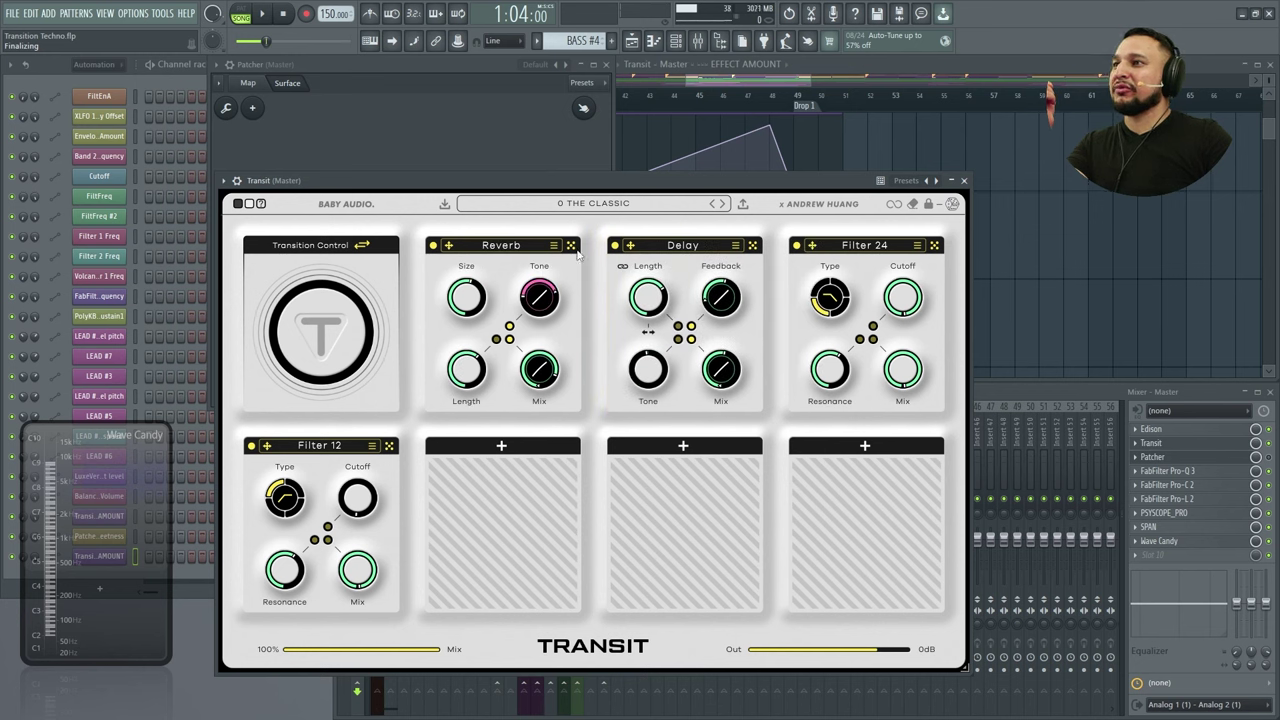
drag(451, 252, 635, 255)
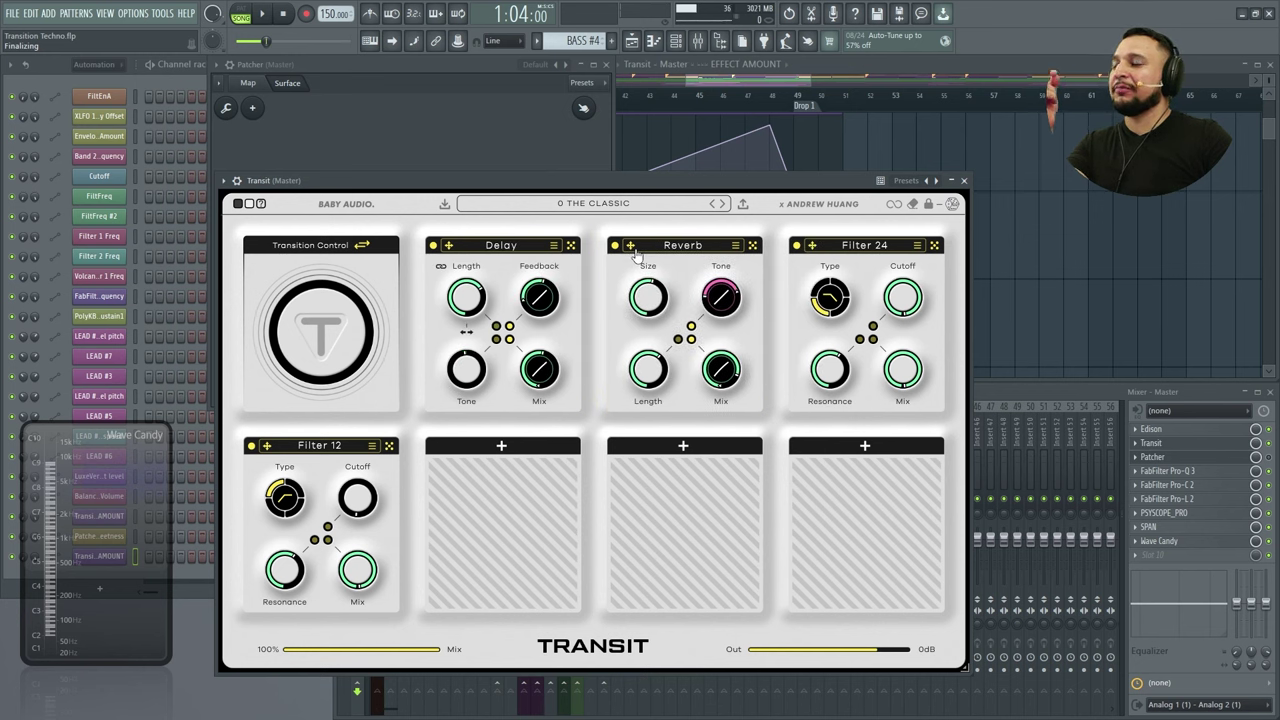
Bend the Delay module's Feedback modulation curve and raise the Transition Control to about 1.7%
drag(538, 300, 564, 289)
mouse_move(608, 386)
mouse_down()
mouse_move(586, 386)
mouse_move(587, 372)
mouse_up()
mouse_move(510, 330)
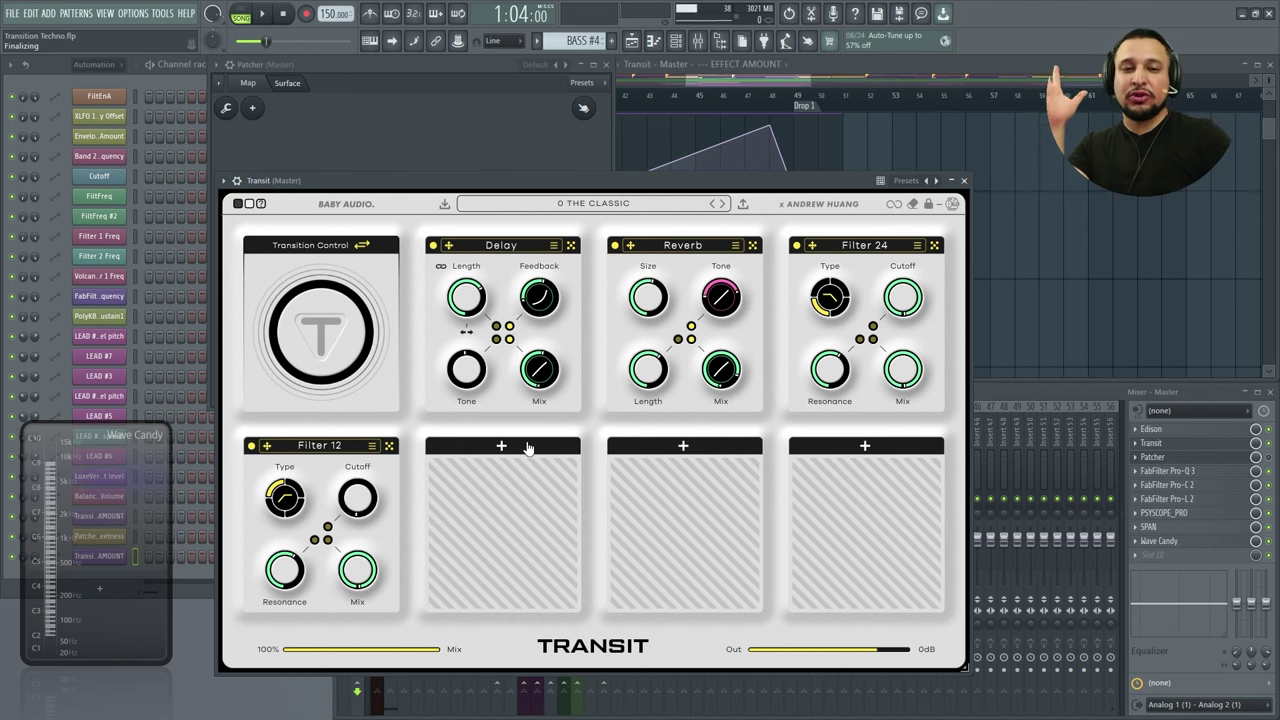
drag(338, 336, 375, 333)
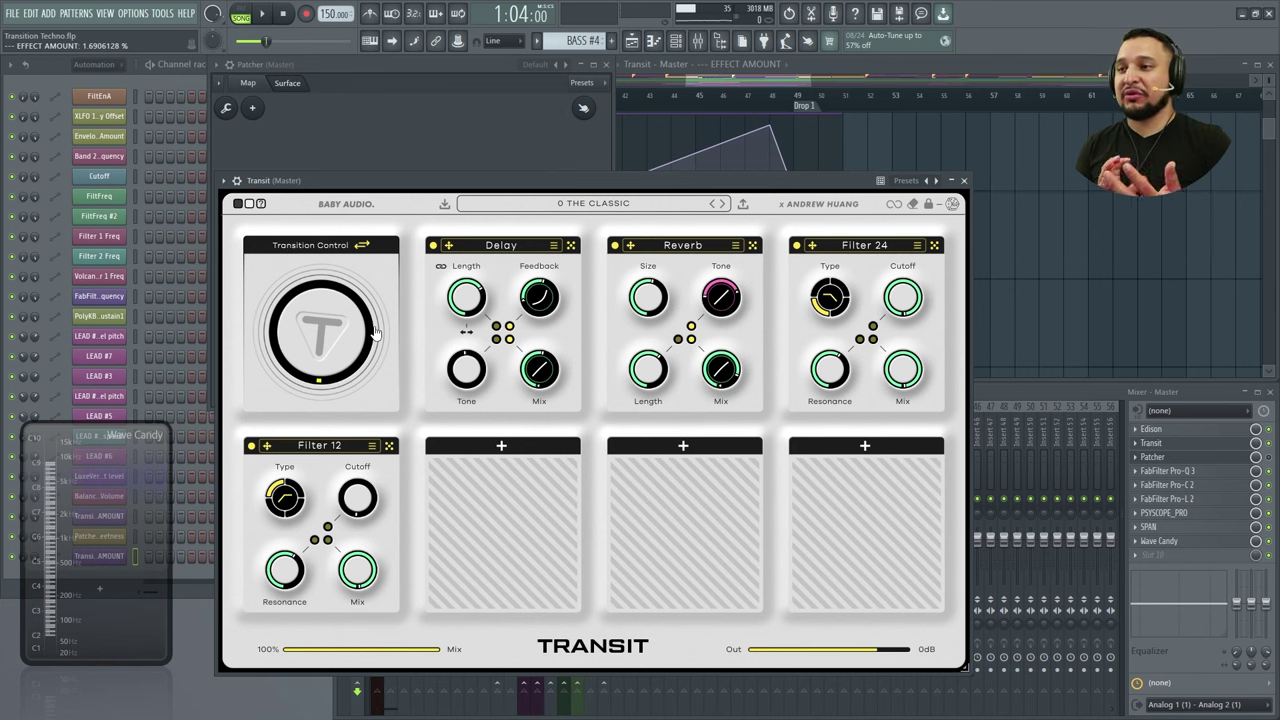
Look through Transit's preset list in the 01 ANDREW - TRANSITIONS category and close it without loading another preset
click(615, 203)
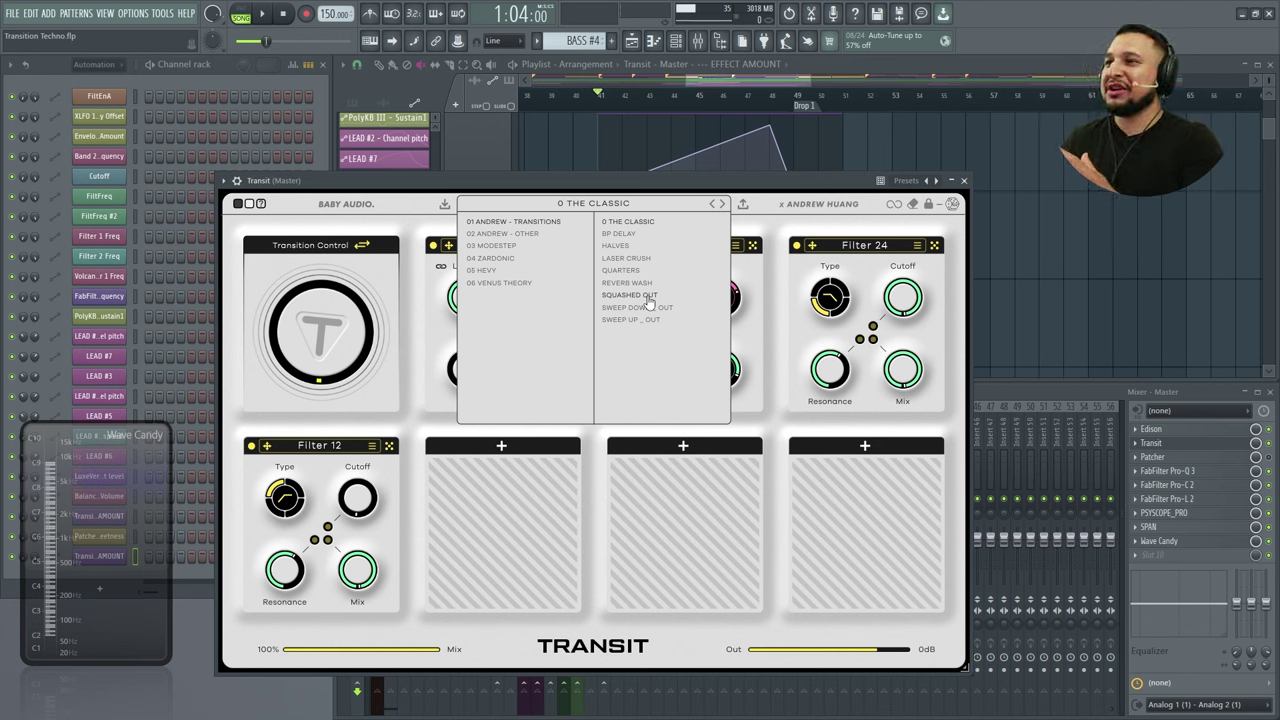
click(445, 220)
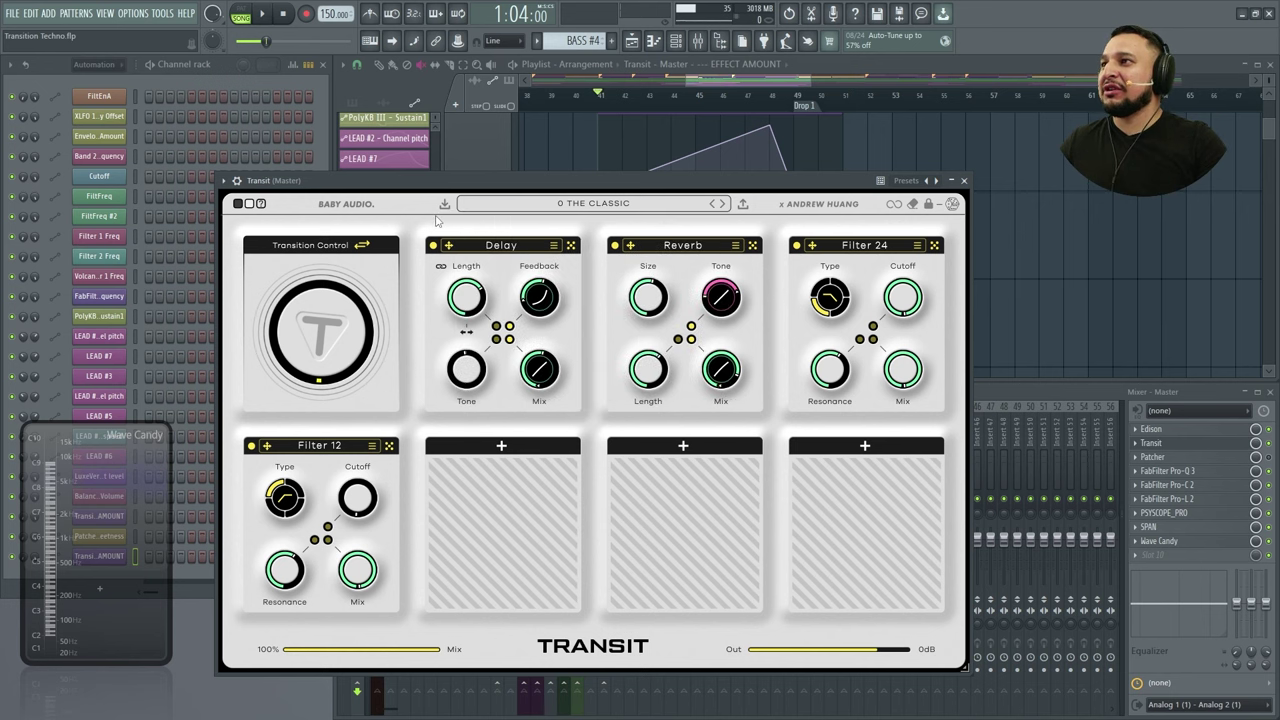